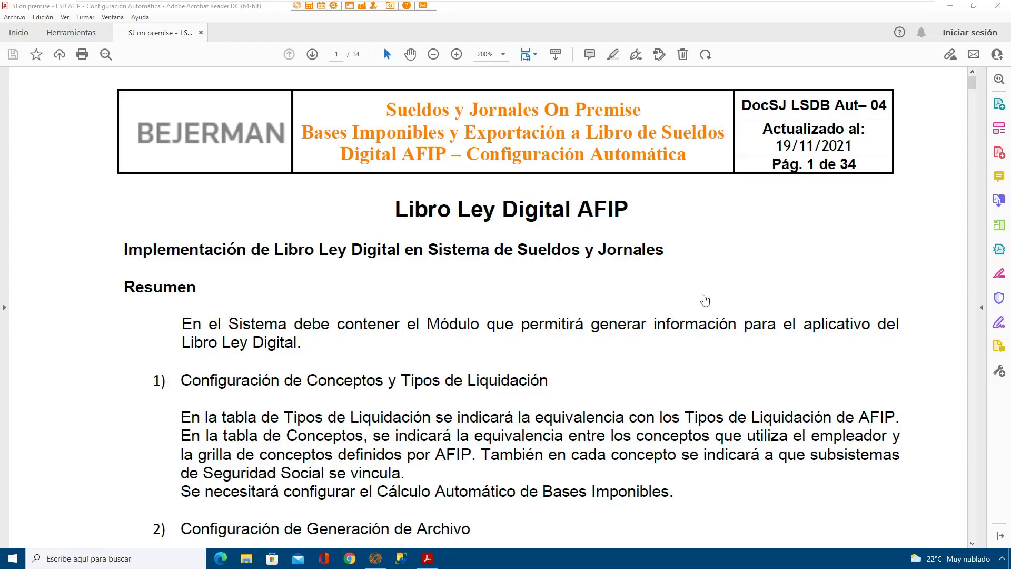
Step: Switch to Sistemas Bejerman and open the Administrador de Sueldos folder within Recursos Humanos, Liquidación de Remuneraciones
left_click(951, 5)
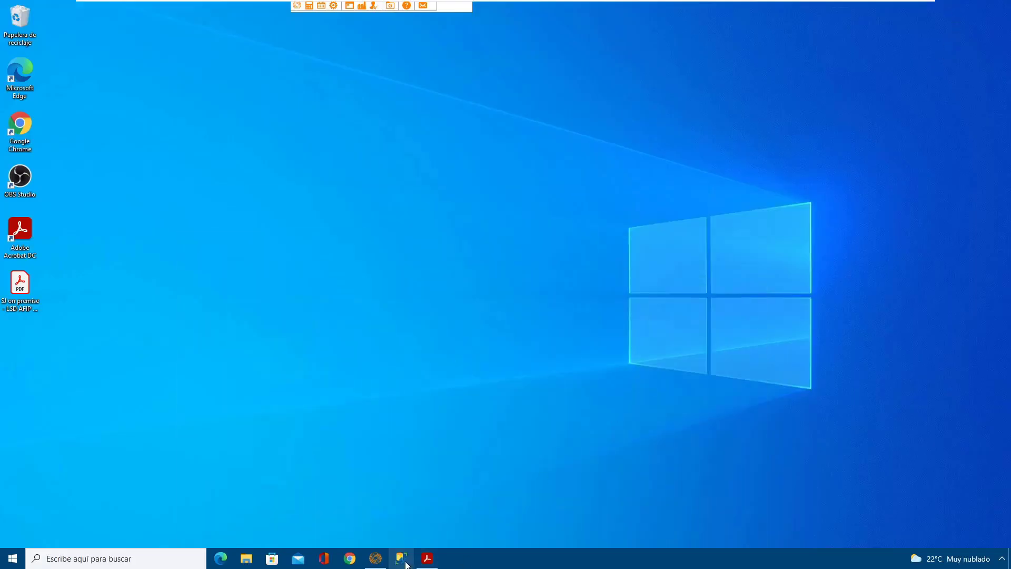
left_click(378, 558)
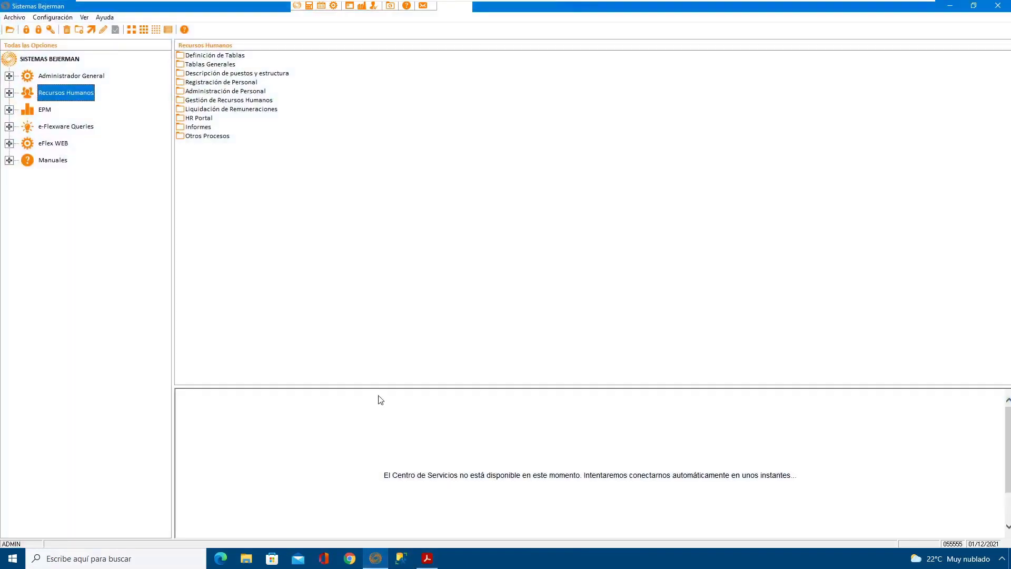
left_click(367, 276)
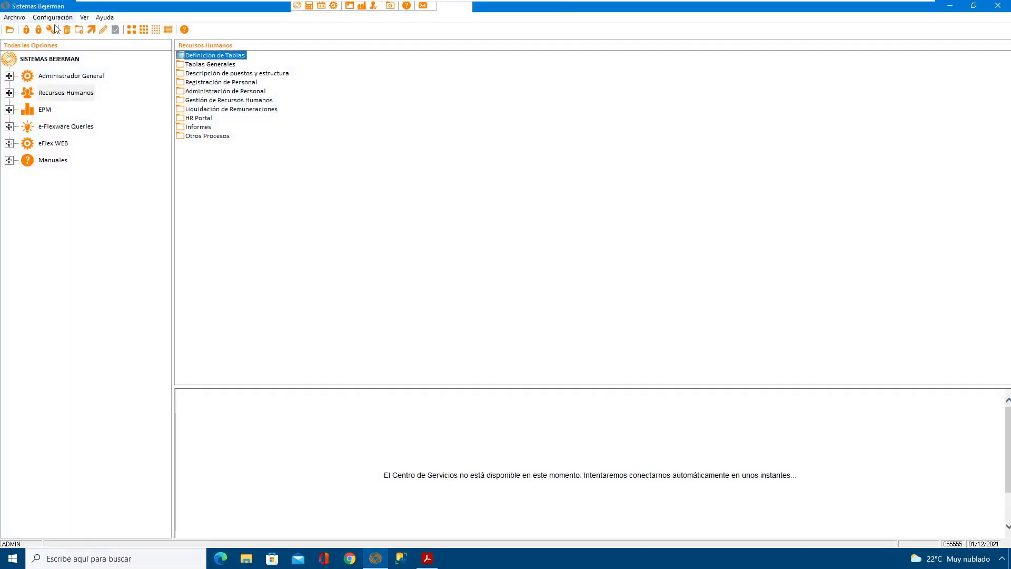
double_click(61, 94)
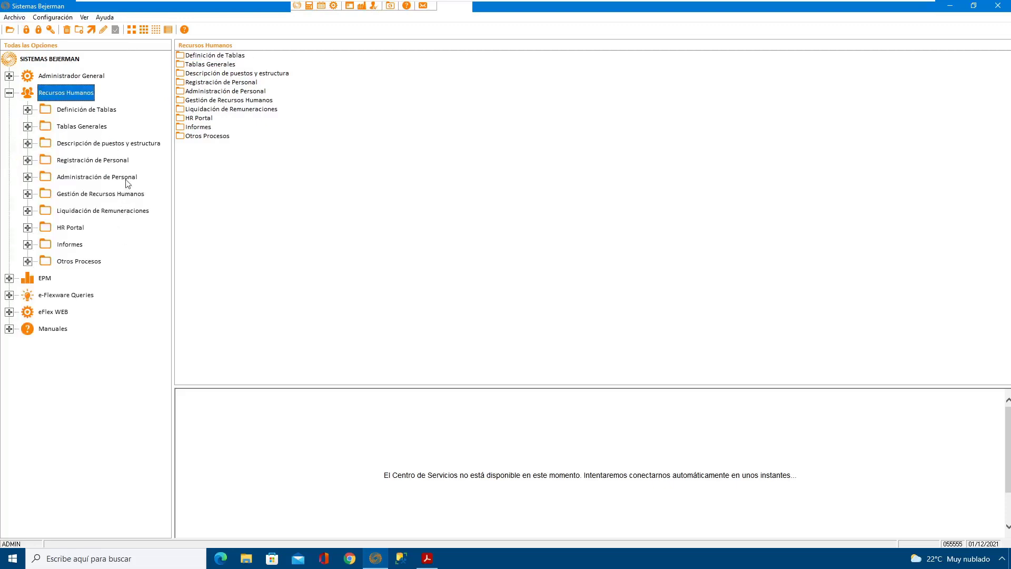
double_click(124, 213)
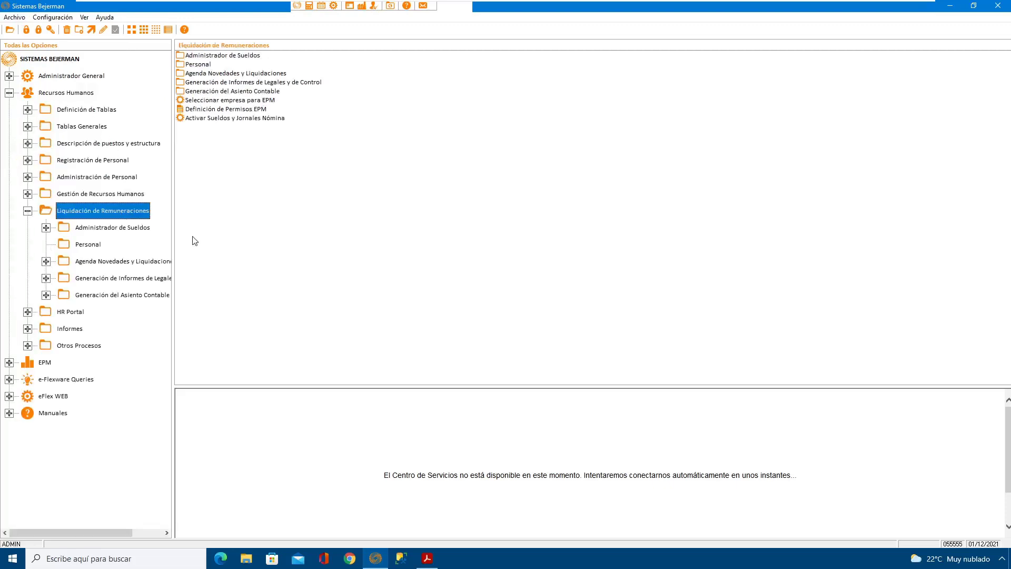
left_click(128, 228)
Step: Open the payroll Parámetros for Empresa Guia, check the Automatización settings for Libro de Sueldos Digital and Bases Imponibles, and accept them
left_click(224, 56)
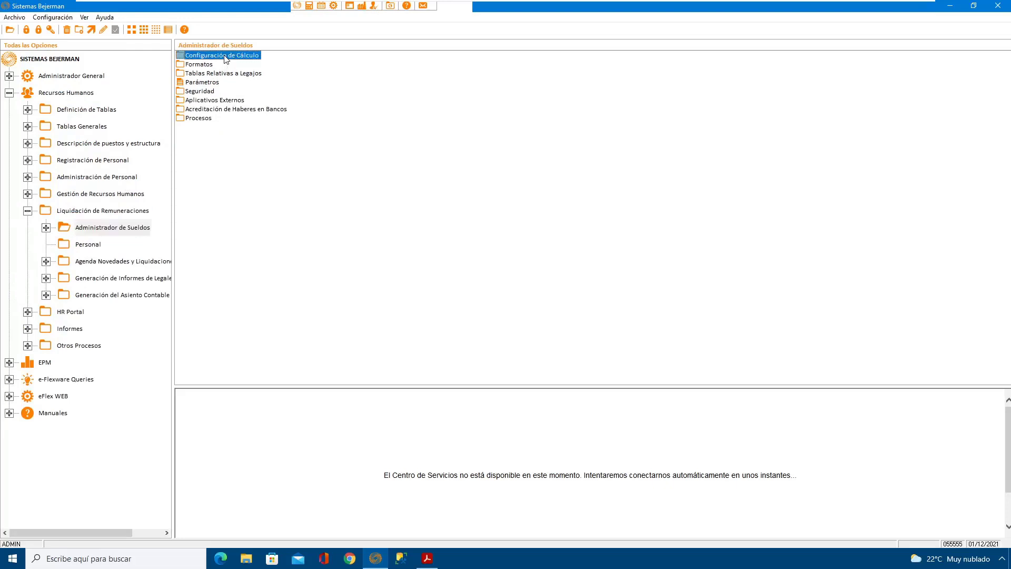
left_click(206, 83)
double_click(206, 84)
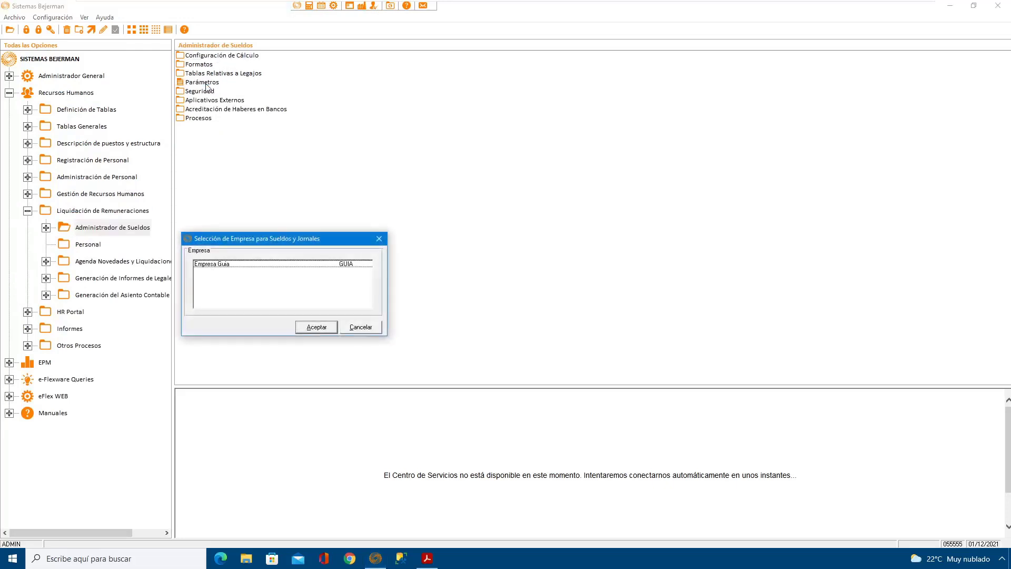
left_click(248, 264)
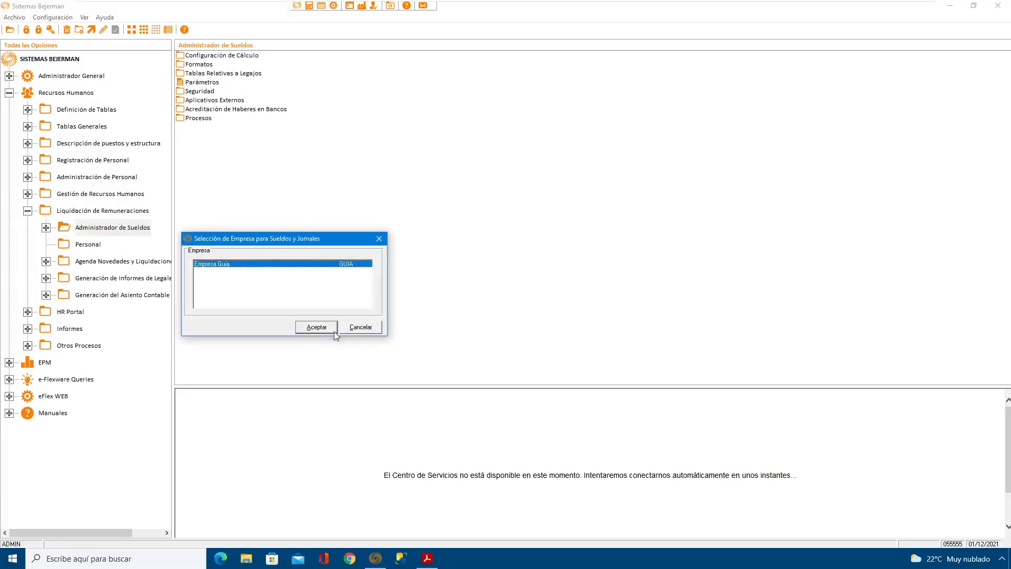
left_click(316, 327)
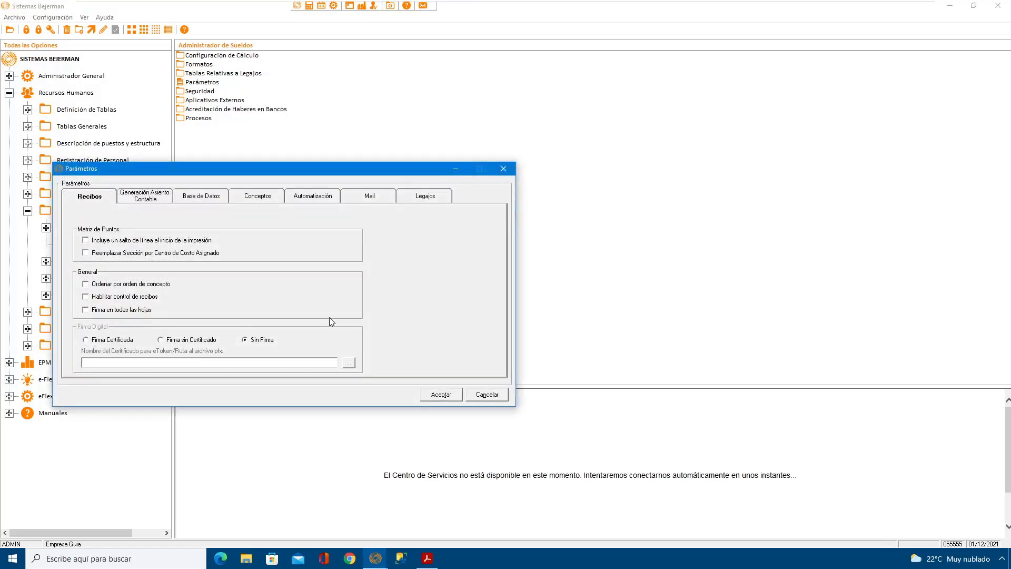
left_click(313, 197)
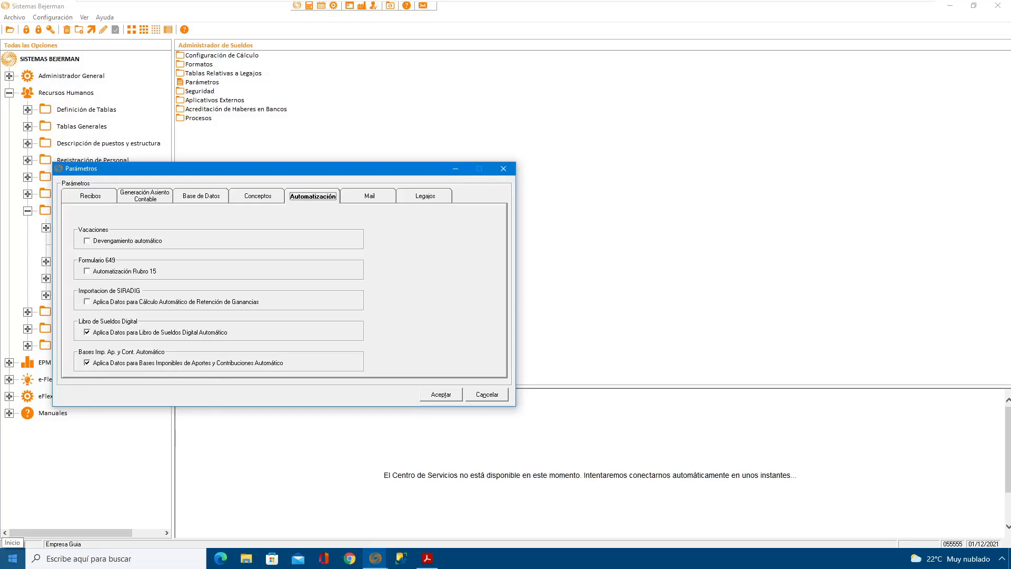
left_click(439, 394)
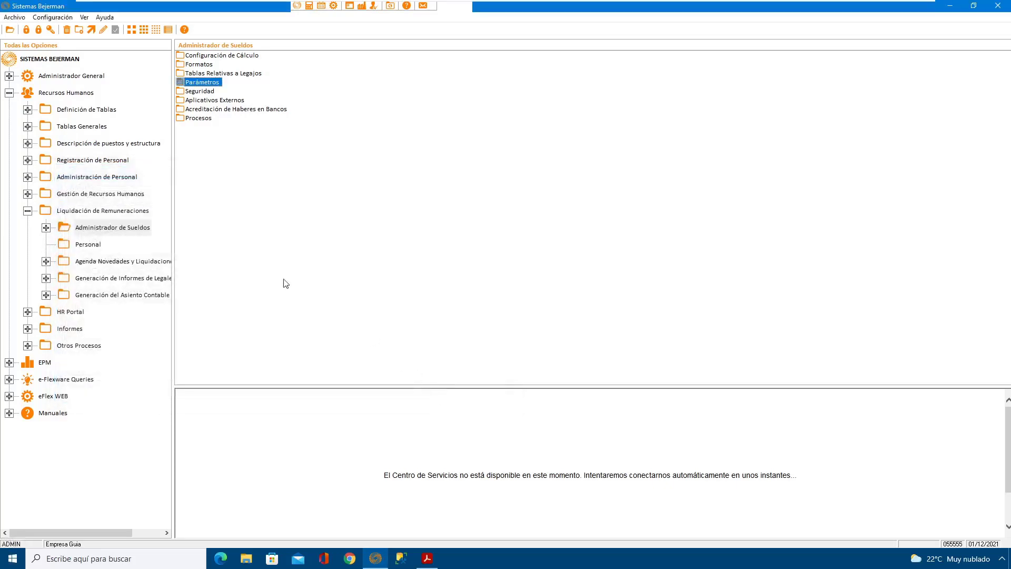
Step: Open Configuración de Enganche de Bases Imponibles para Ap. y Cont. within the calculation configuration's Automatización de Bases Imponibles
left_click(46, 229)
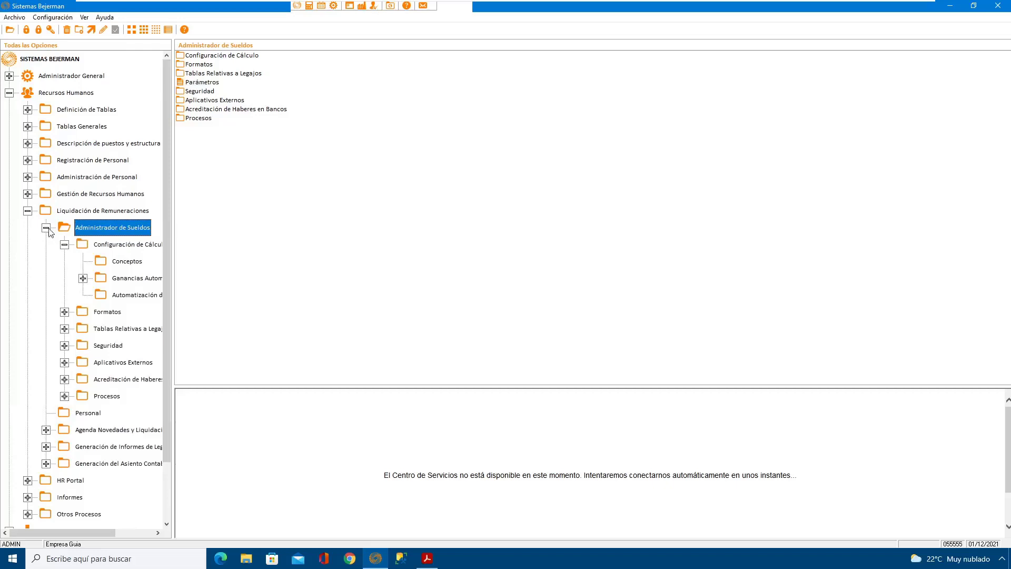
left_click(131, 250)
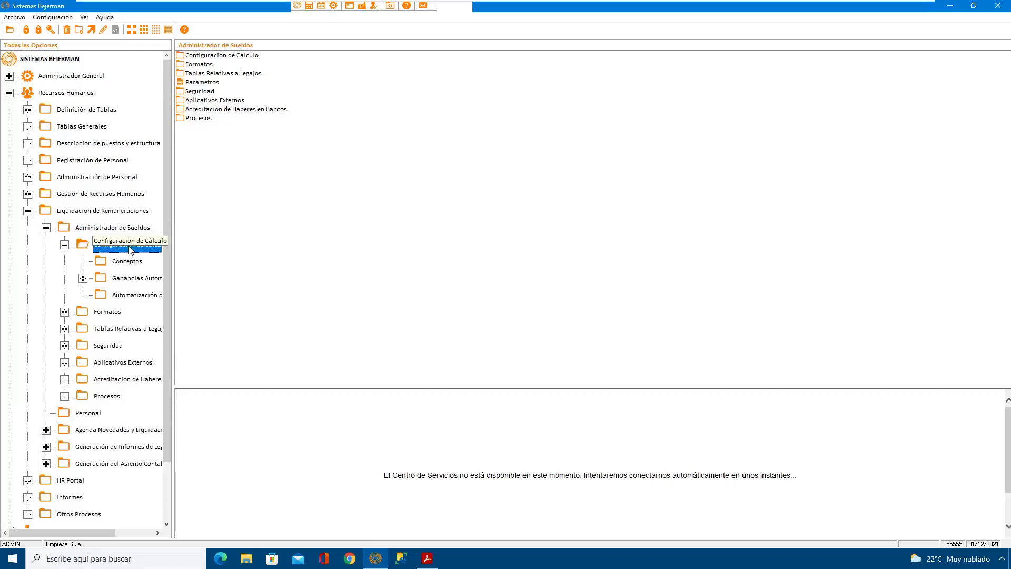
left_click(141, 297)
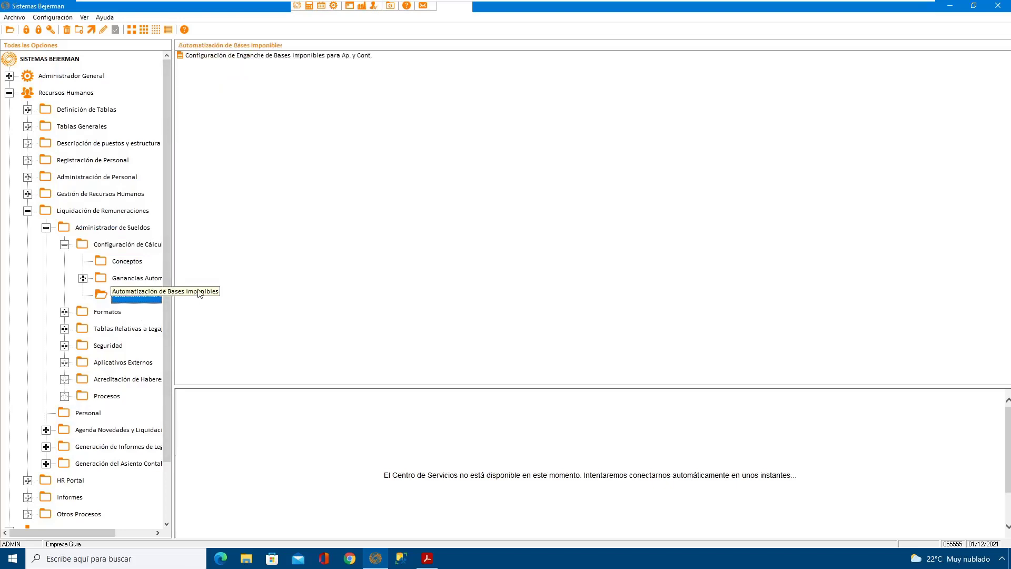
key("Tab")
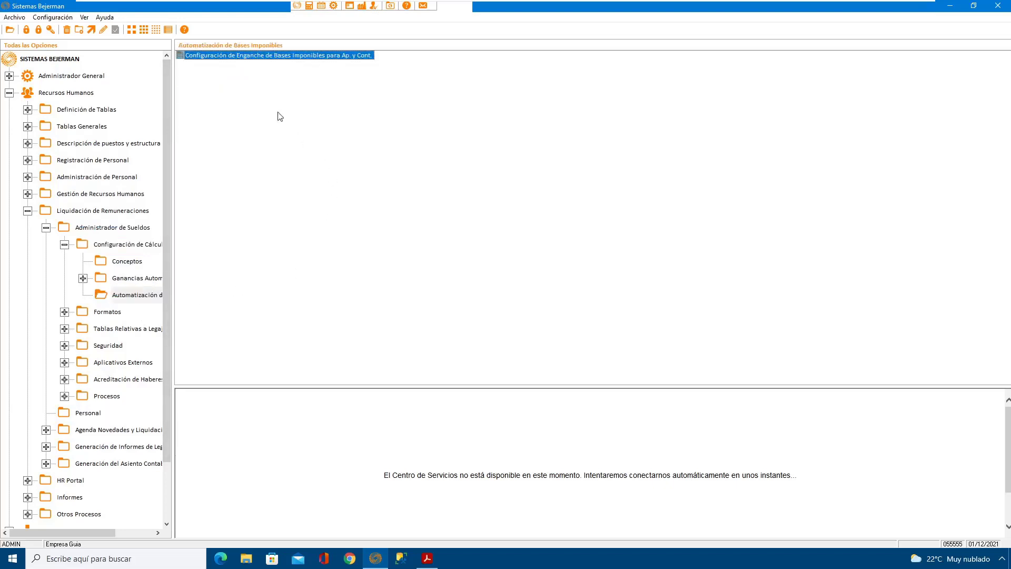
double_click(288, 55)
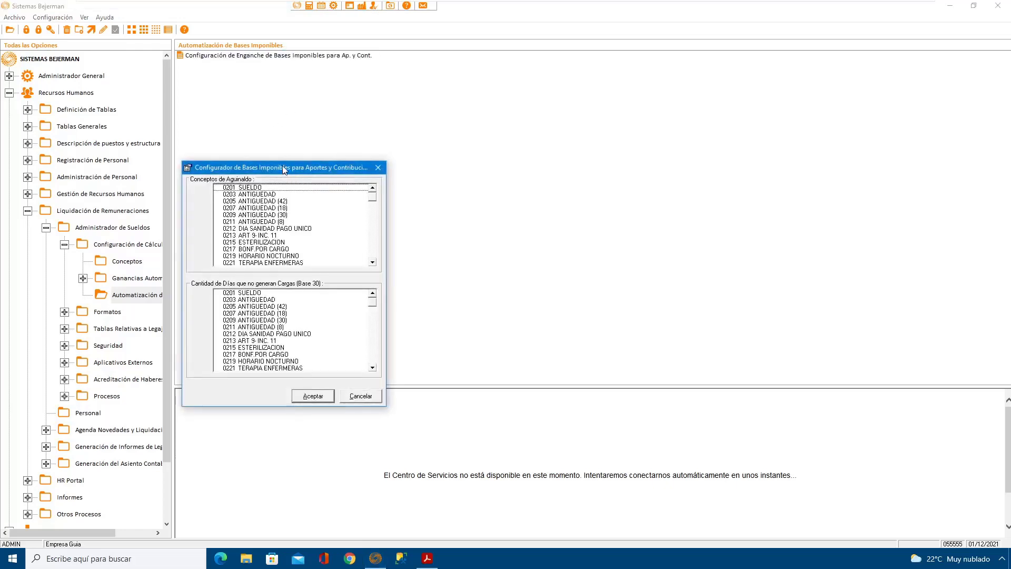
left_click_drag(288, 172, 352, 144)
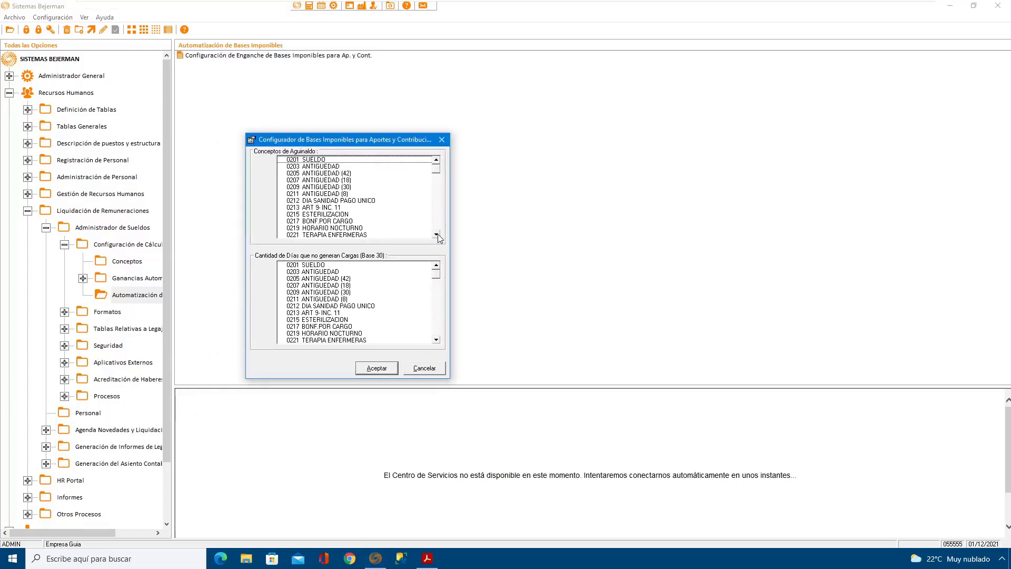
Step: Review which concepts are marked as Conceptos de Aguinaldo in the taxable-base configurator
scroll(438, 234, "down", 4)
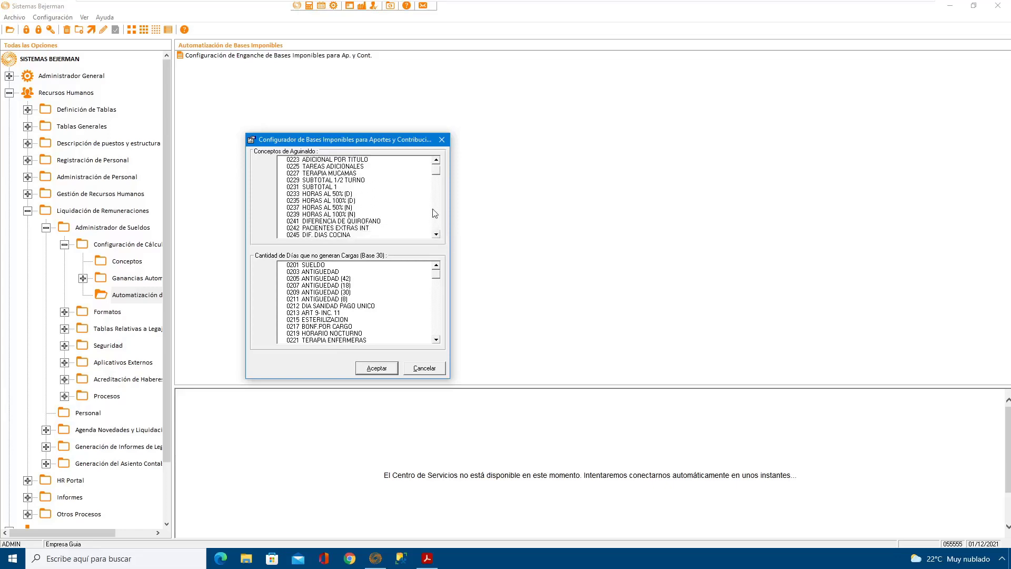
left_click_drag(437, 189, 436, 205)
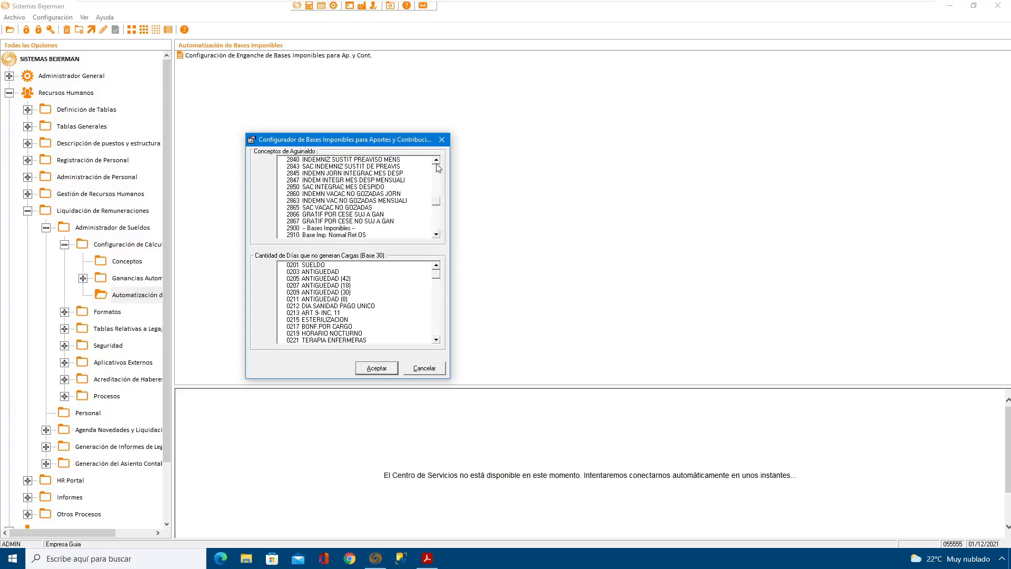
left_click(436, 161)
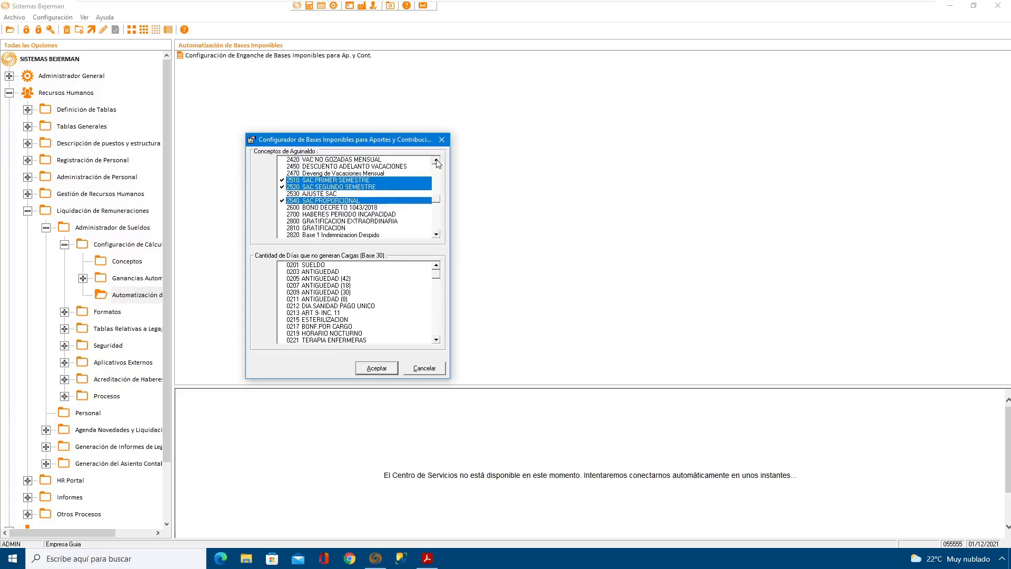
left_click(436, 160)
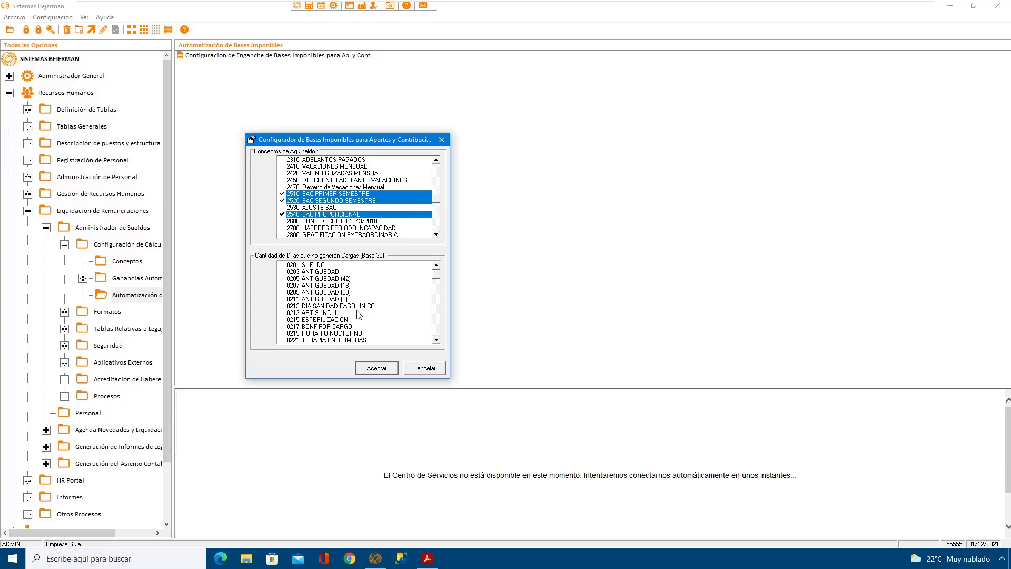
Step: Review which concepts are marked under Cantidad de Días que no generan Cargas (Base 30), then accept the configurator
left_click_drag(437, 275, 437, 299)
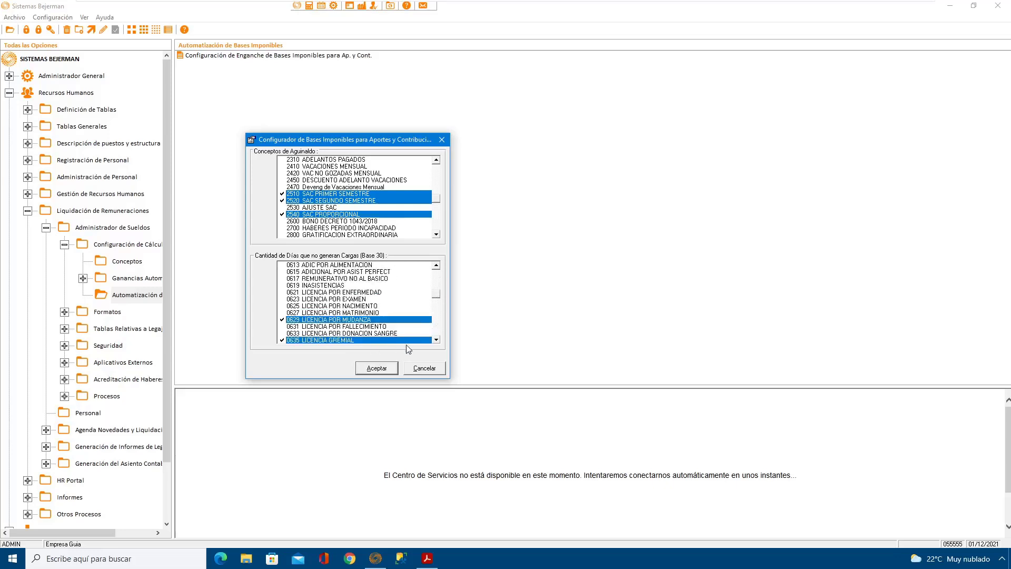
left_click(437, 340)
left_click(437, 340)
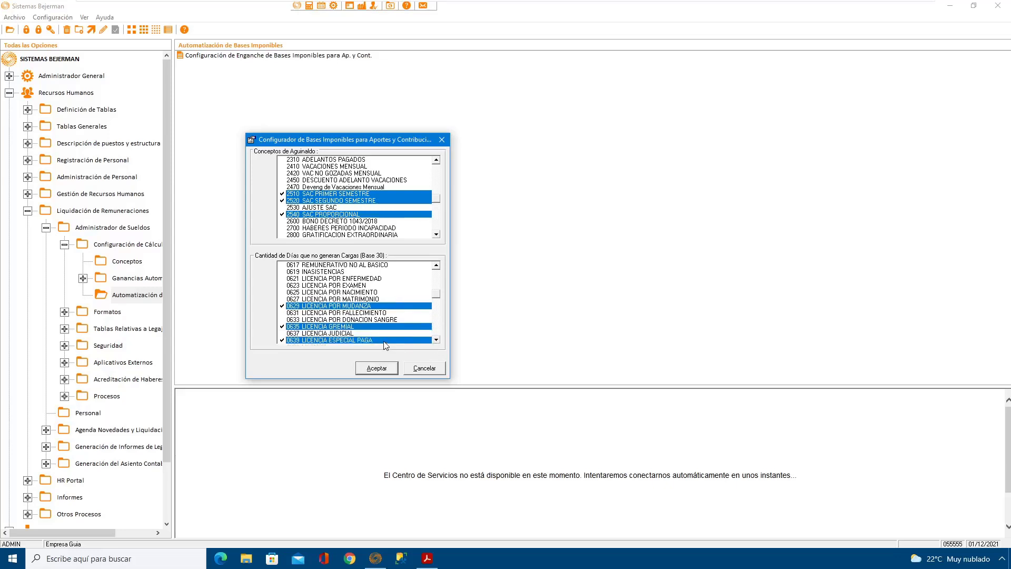
left_click(378, 368)
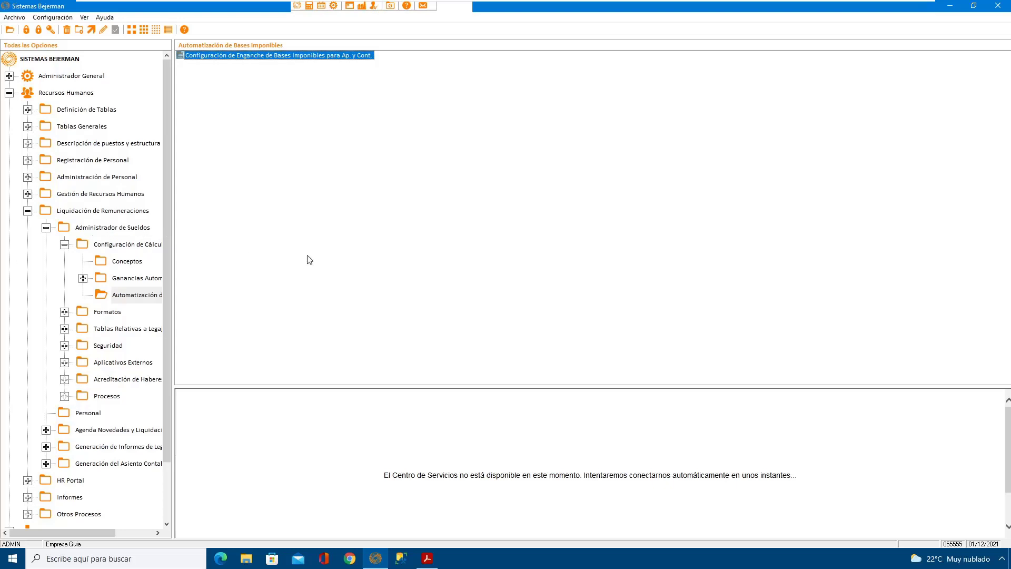
Step: Open Definición de Conceptos from the Conceptos folder of the calculation configuration
left_click(127, 261)
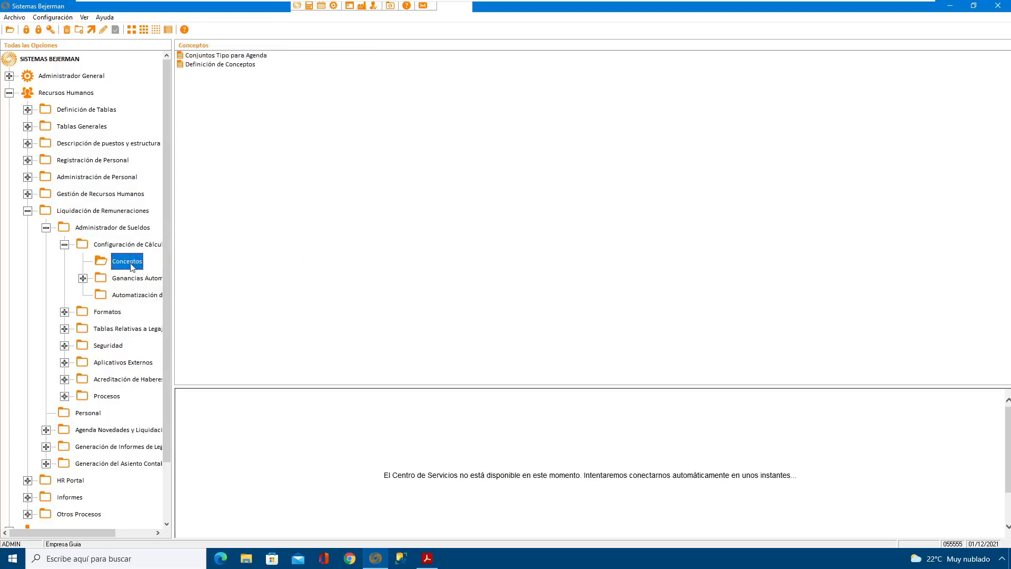
double_click(232, 66)
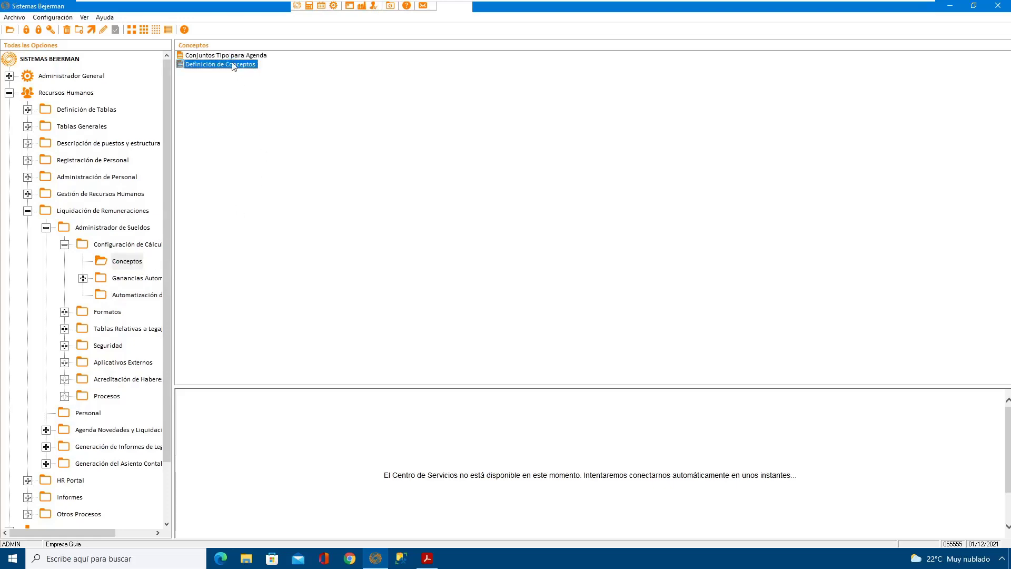
left_click_drag(268, 137, 464, 99)
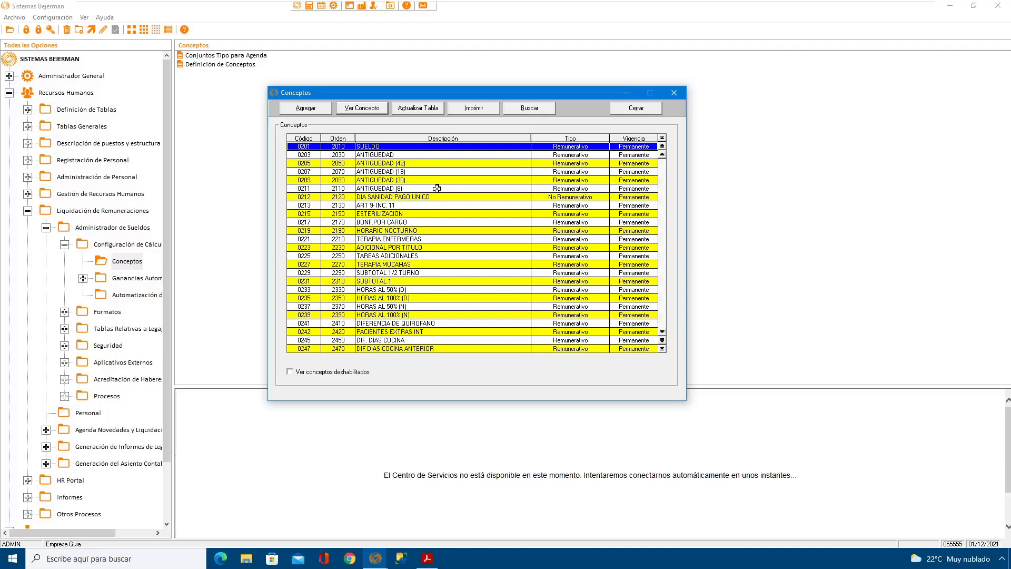
Step: Examine the concept list, including the Bases Imponibles, family allowance and Retenciones groups
left_click(446, 203)
scroll(446, 201, "down", 20)
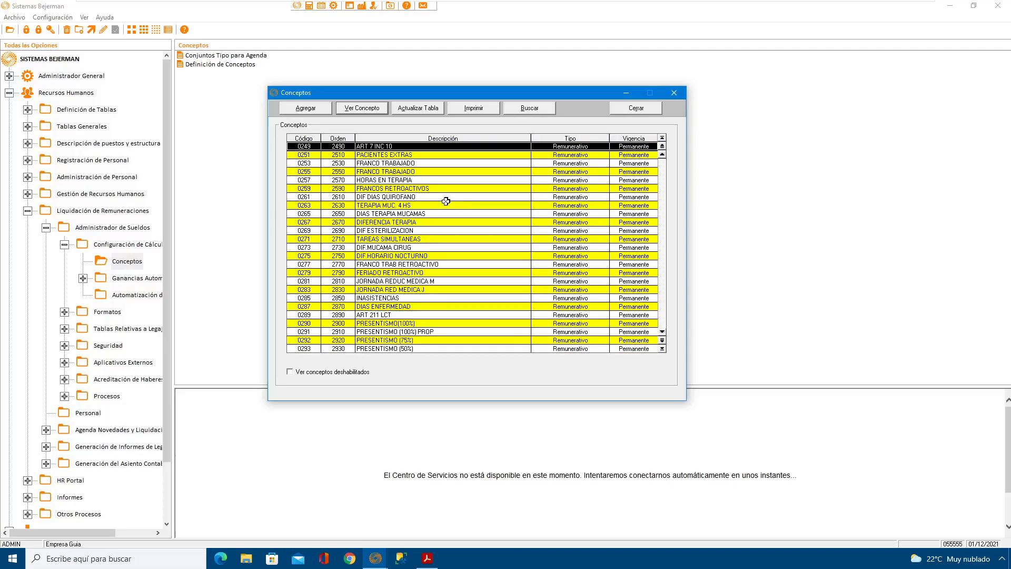
scroll(445, 201, "down", 20)
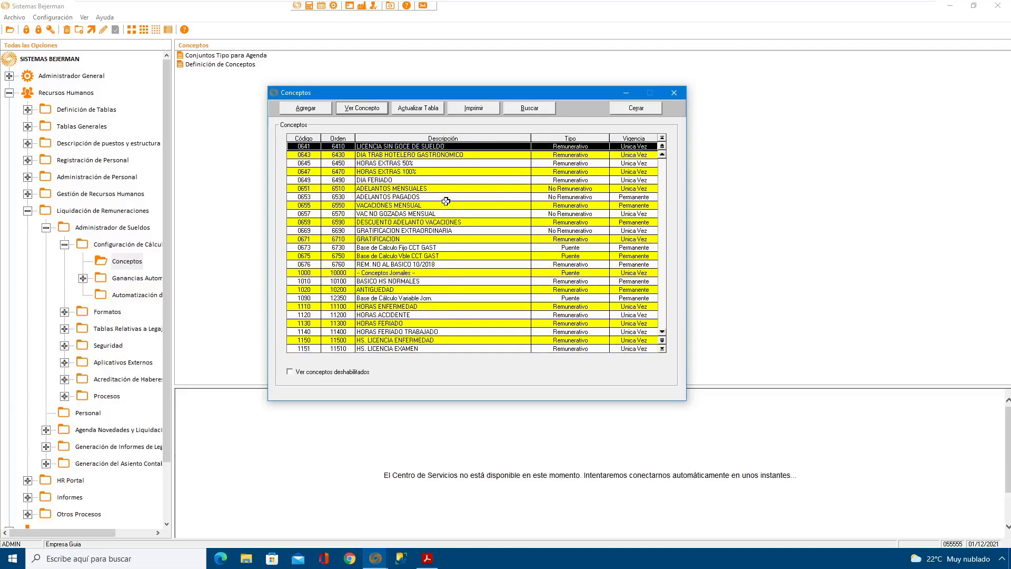
scroll(445, 201, "up", 5)
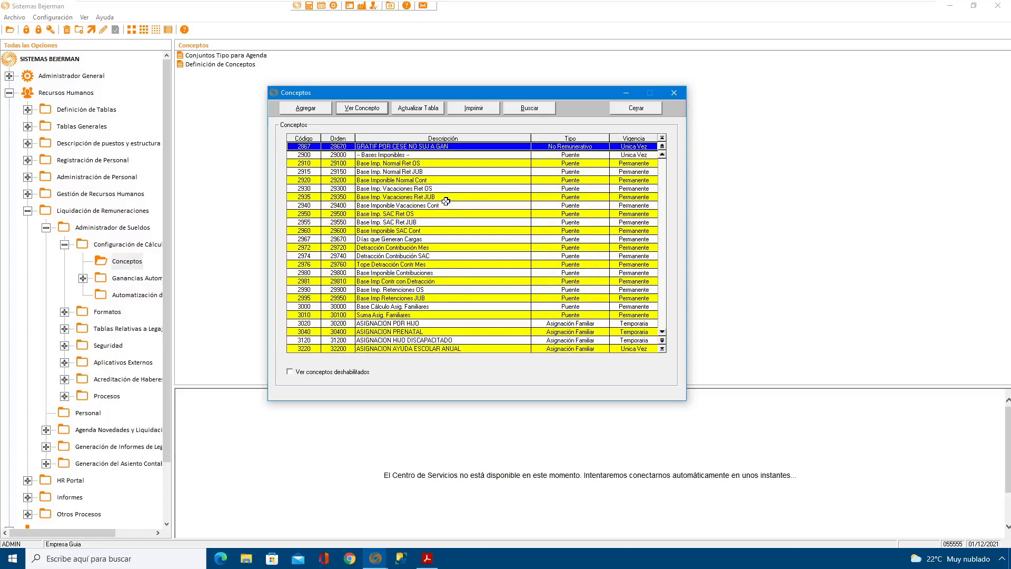
scroll(446, 201, "down", 1)
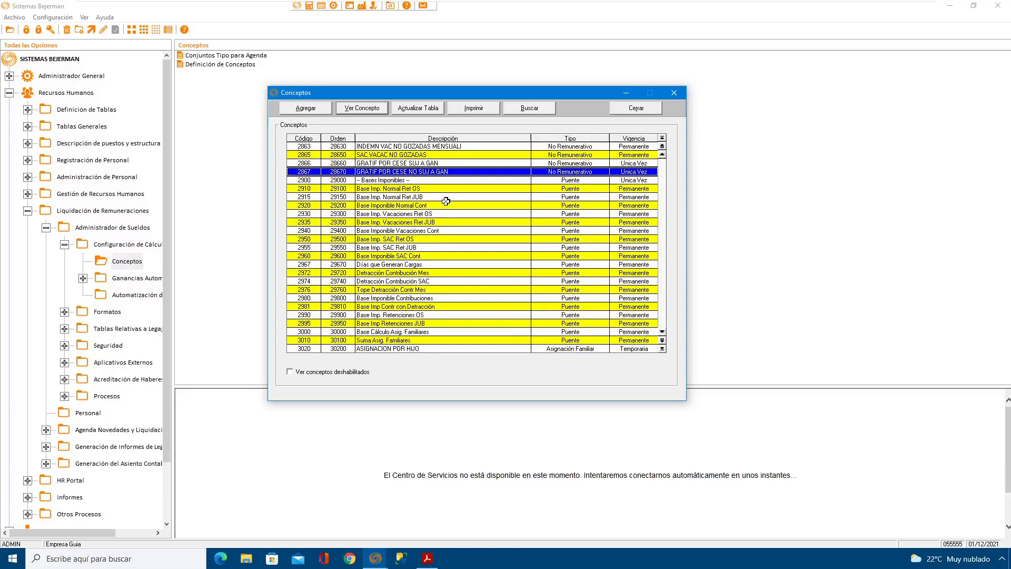
scroll(446, 201, "down", 20)
scroll(445, 201, "down", 6)
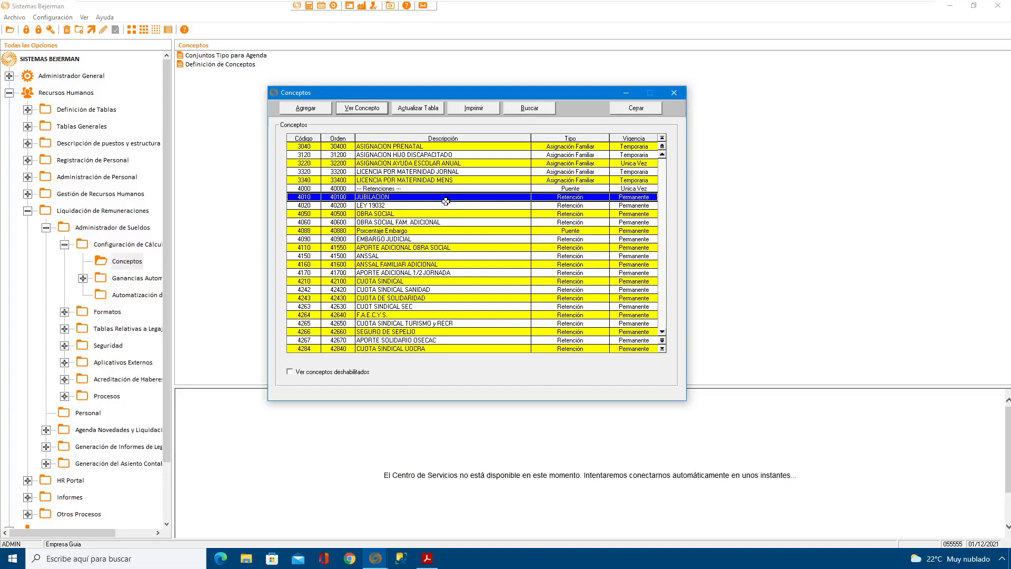
scroll(446, 201, "up", 12)
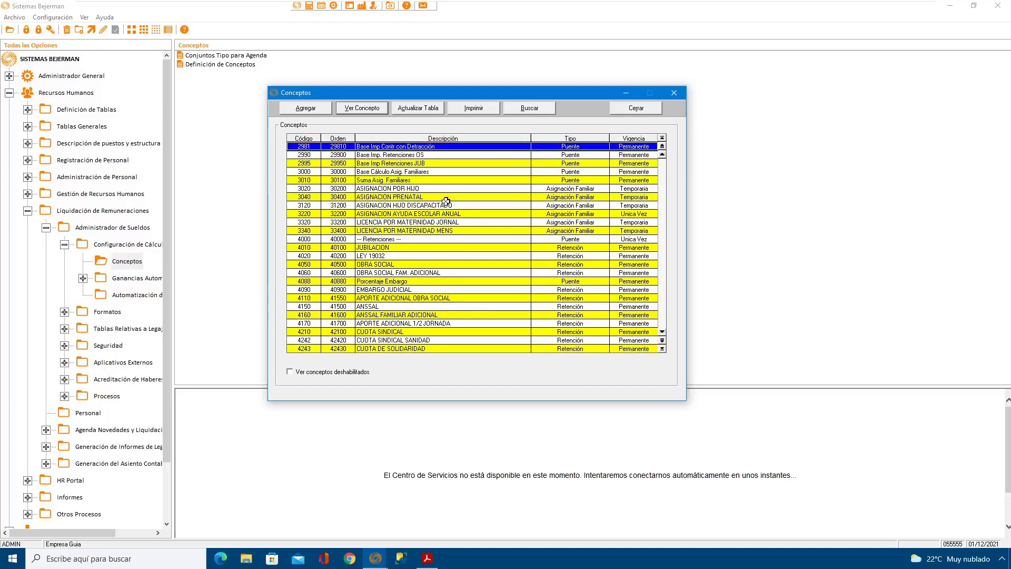
Step: Add a new payroll concept with code 3500
left_click(307, 108)
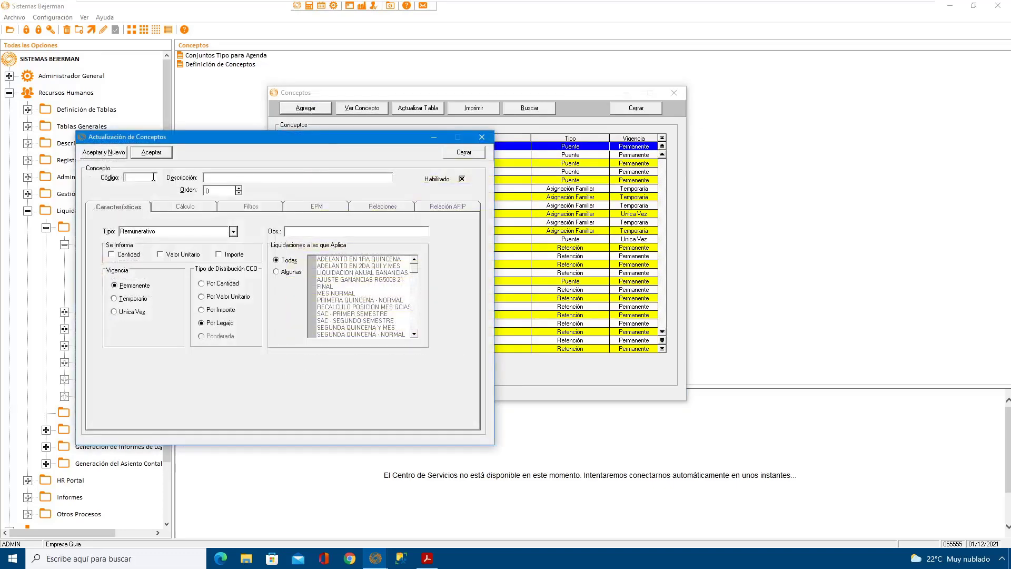
type("3500")
key("Tab")
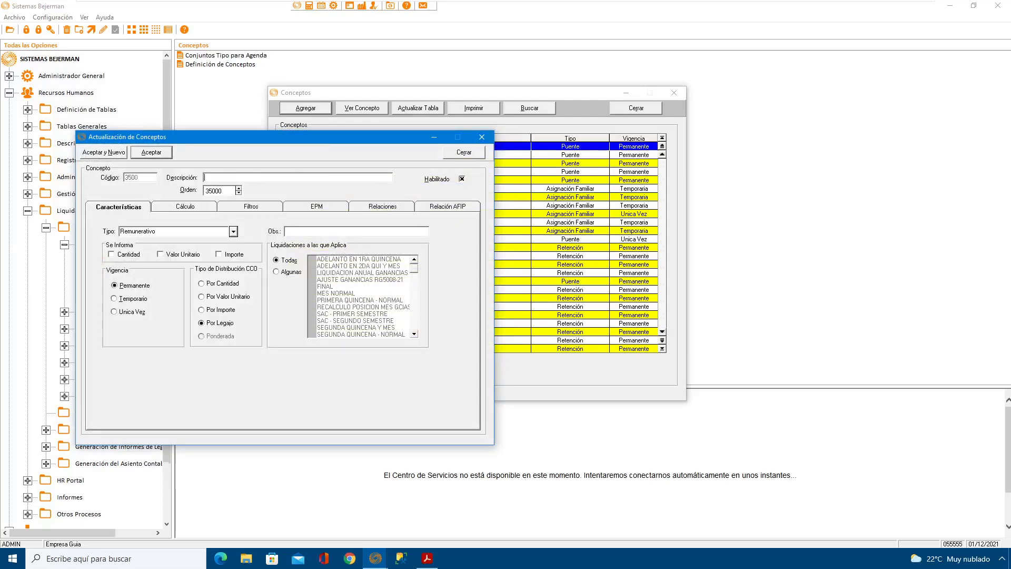
Step: Describe the new concept as BASE AP Y CON AUTOMATICO and set its type to Puente
type("BASE AO Y CONT")
key("BackSpace")
type("A")
type("UTOMATICA")
key("BackSpace")
type("O")
left_click(229, 177)
left_click(233, 231)
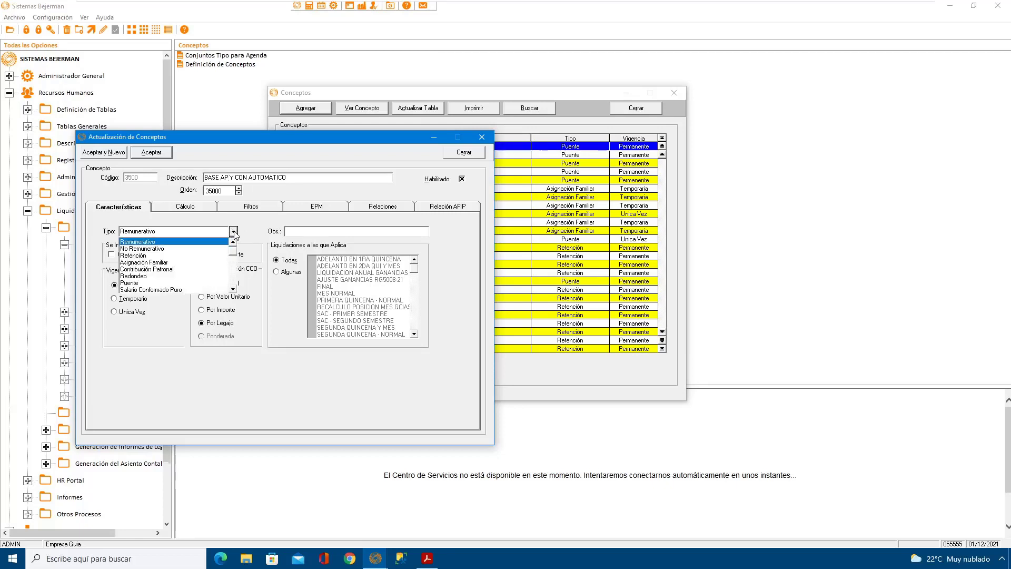
left_click(135, 285)
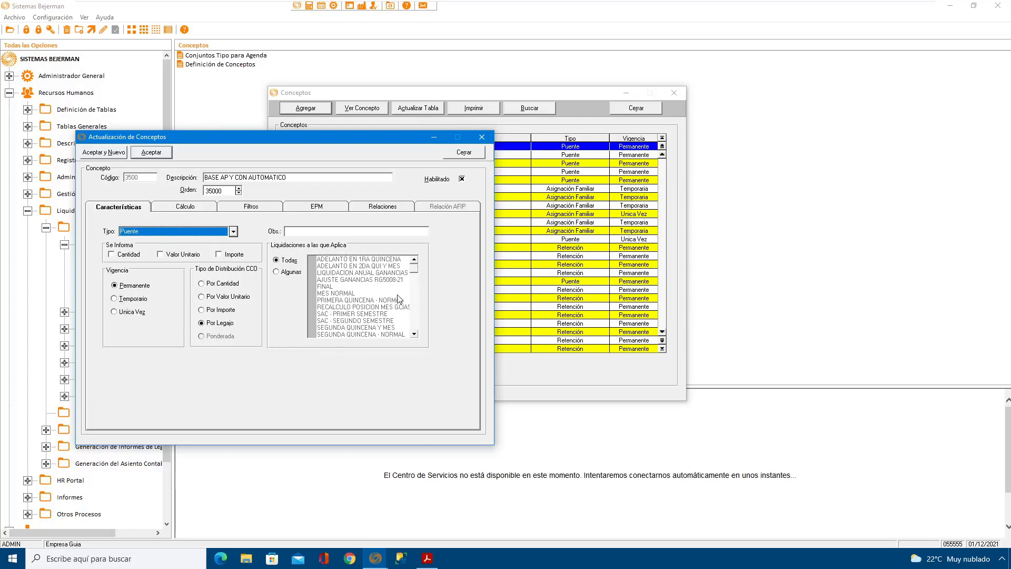
Step: Build the new concept's formula as Es Bases Imp. Ap. y Cont. Automático, then save and close the concept
left_click(190, 207)
left_click_drag(310, 142, 458, 139)
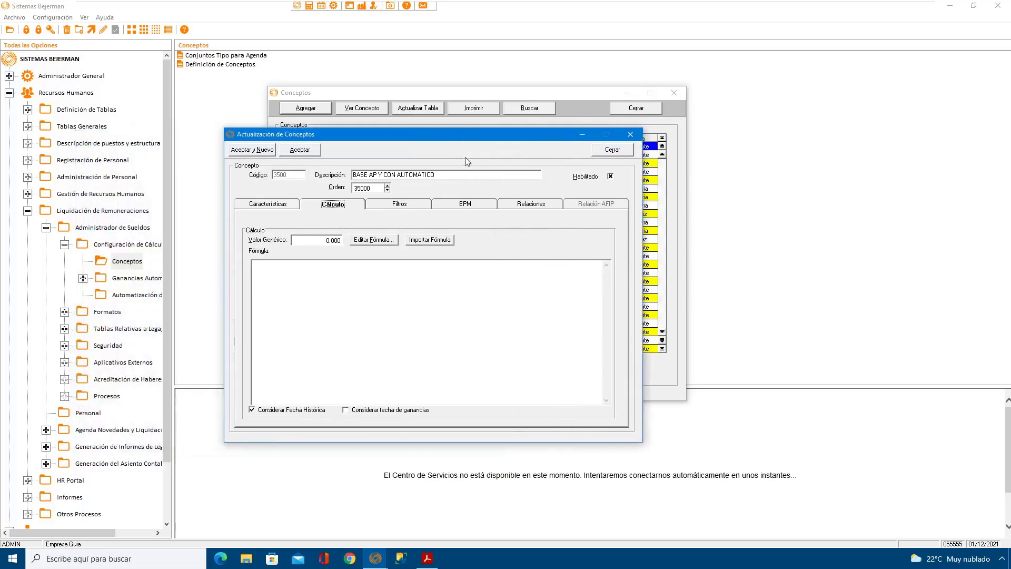
left_click(384, 241)
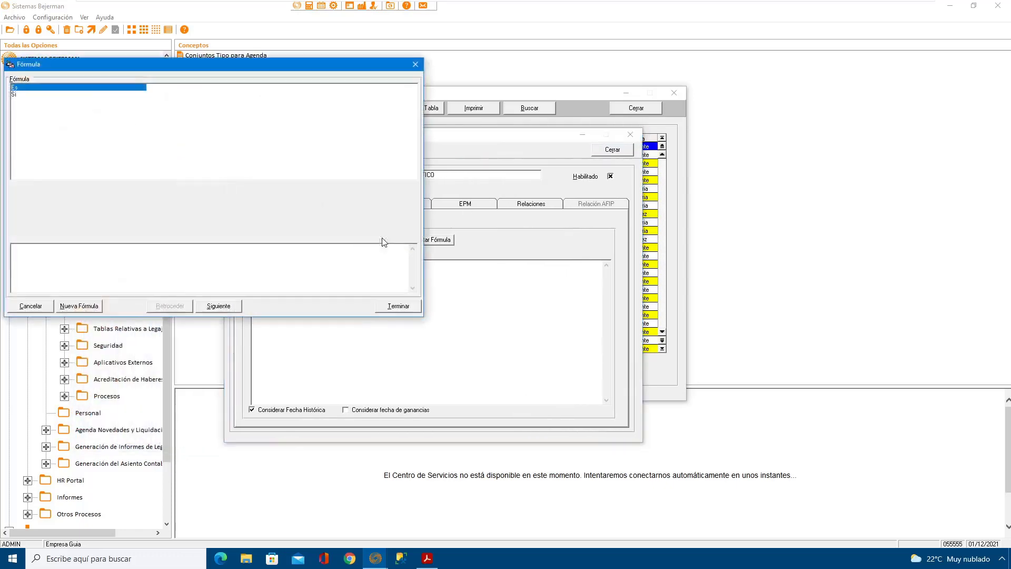
left_click_drag(303, 70, 534, 147)
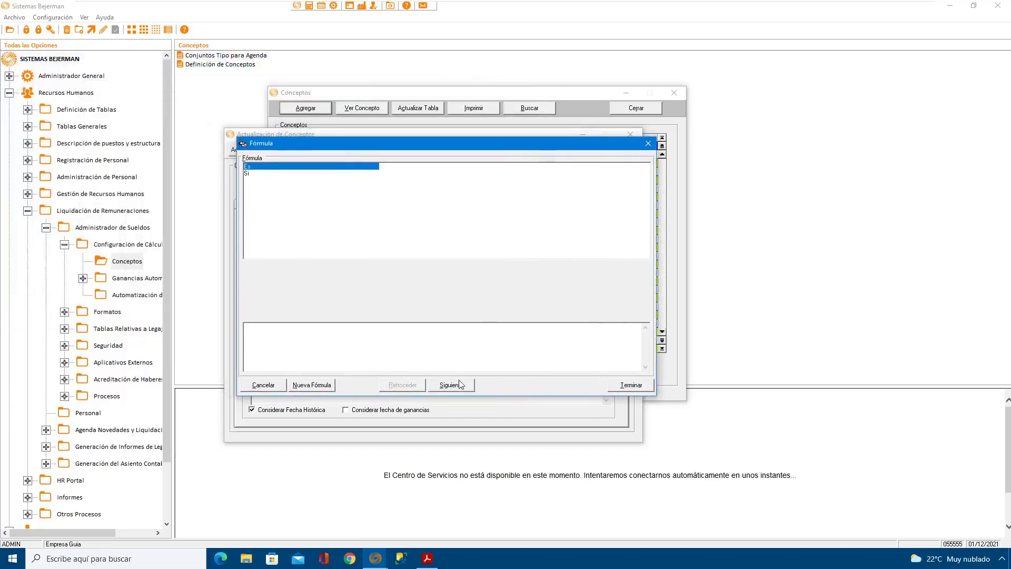
left_click(459, 384)
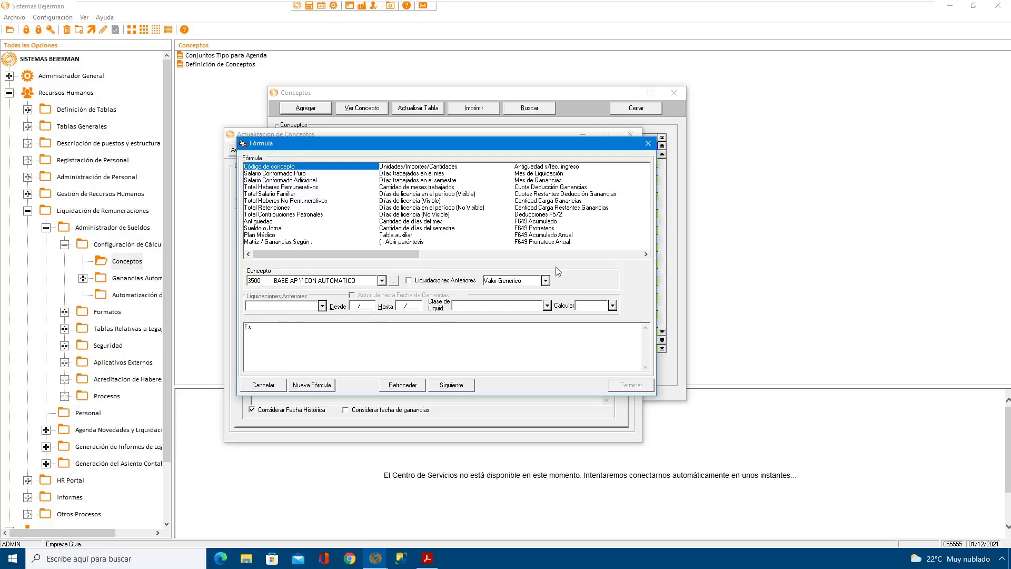
left_click(646, 255)
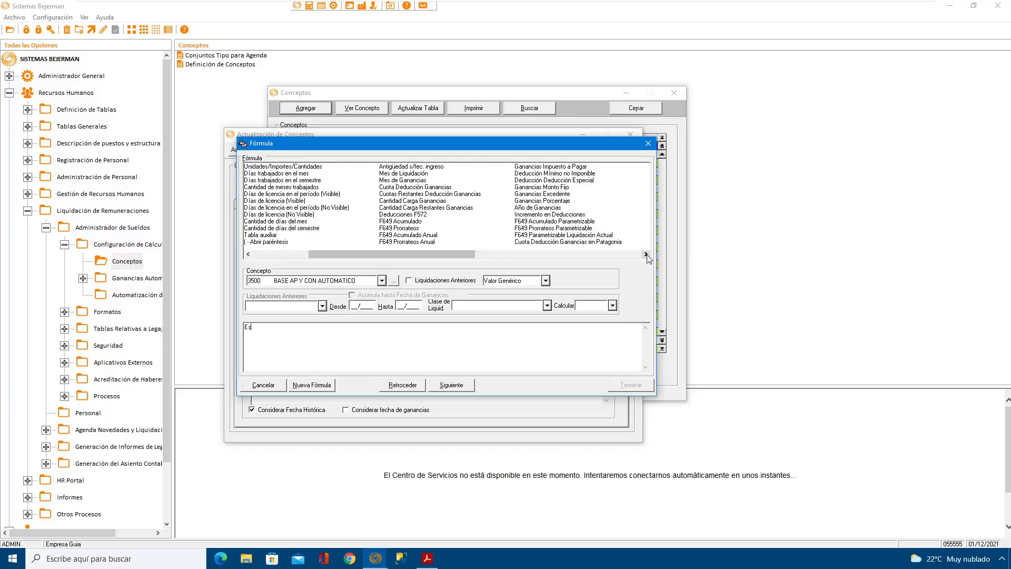
left_click(646, 254)
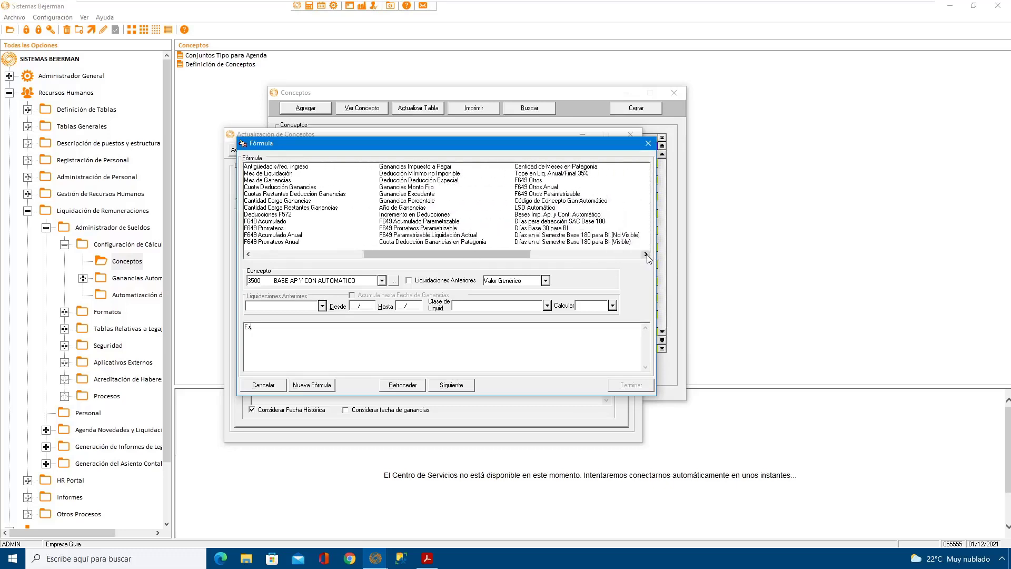
left_click(555, 214)
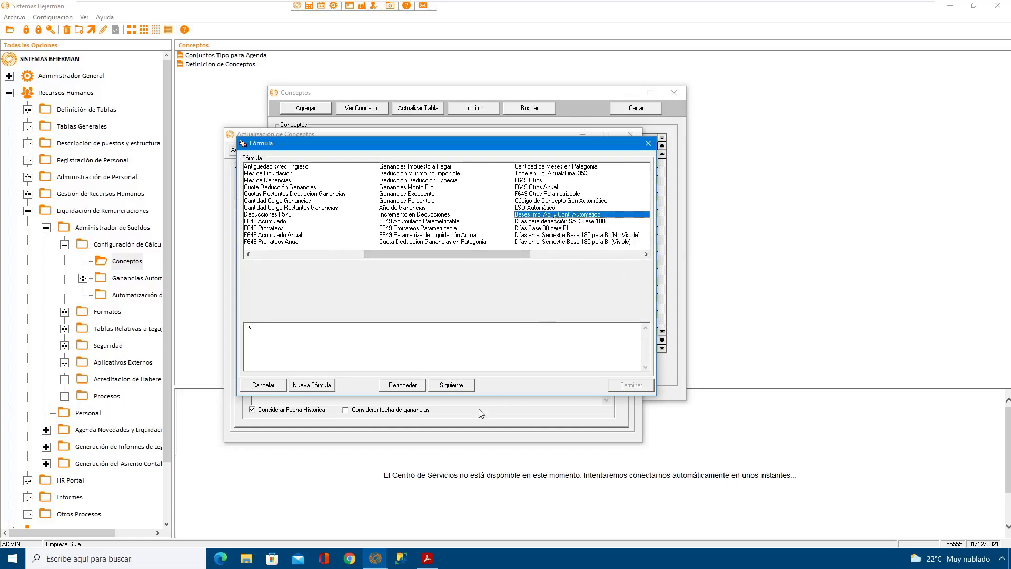
left_click(452, 386)
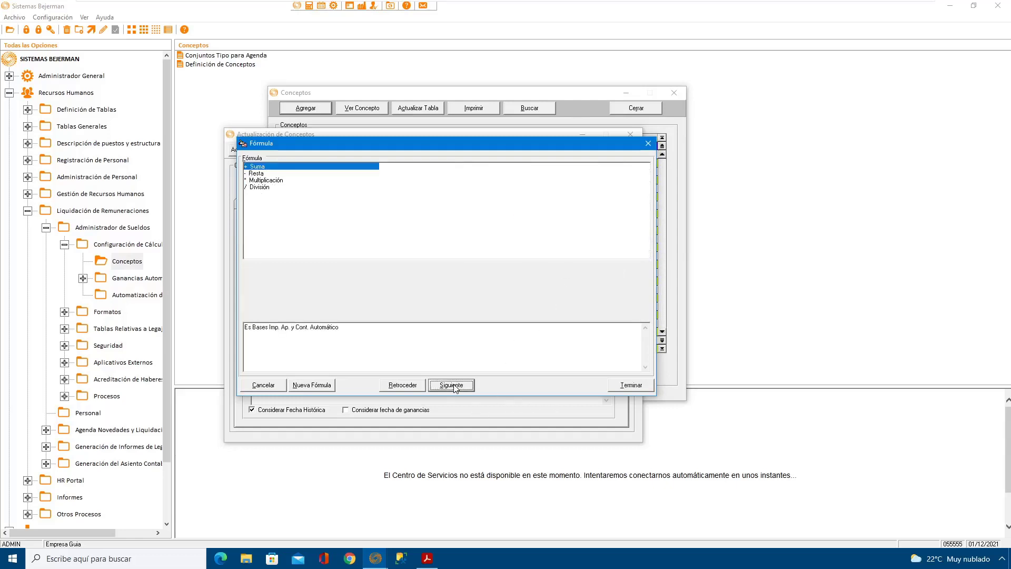
left_click(631, 386)
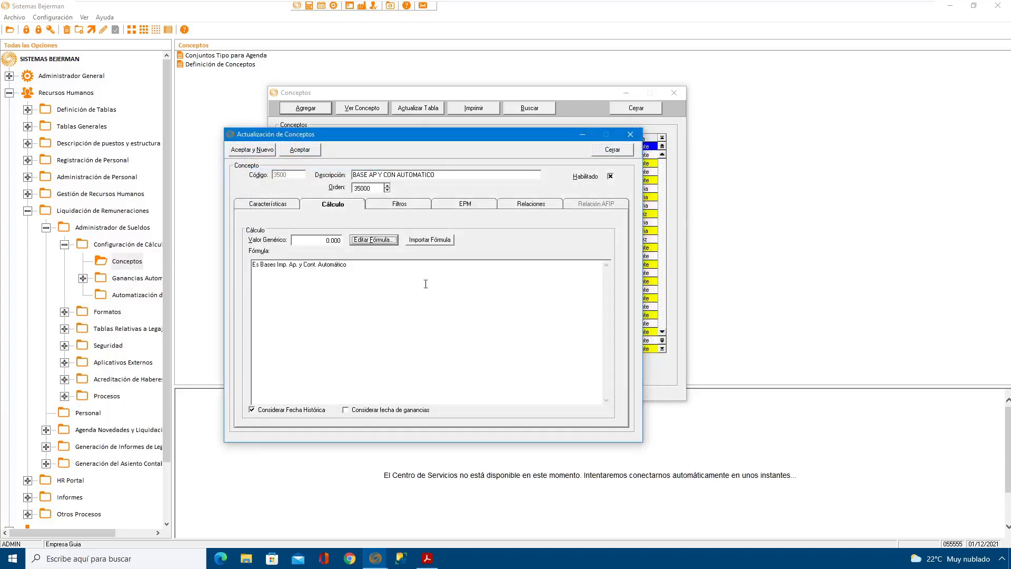
left_click(307, 151)
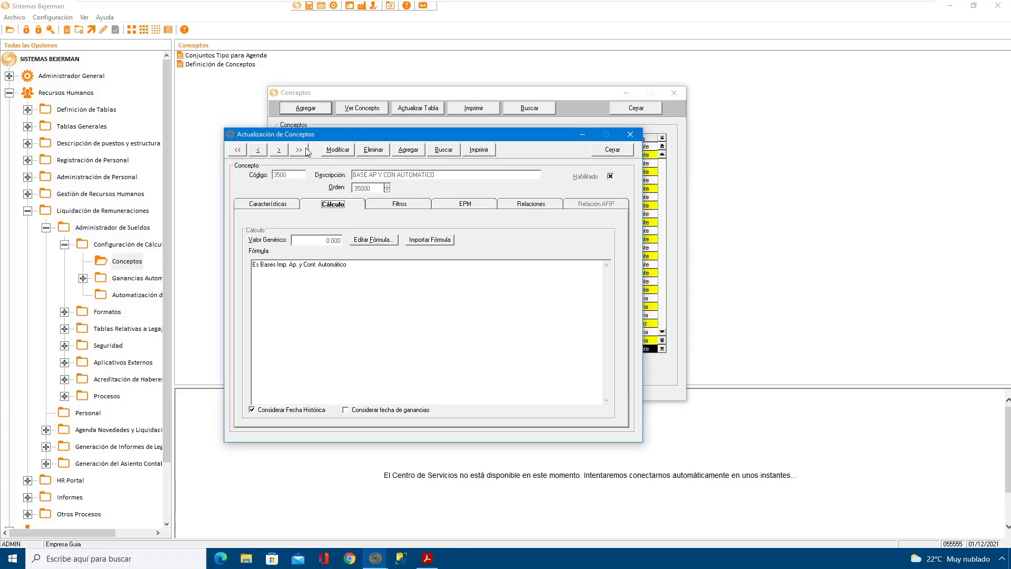
left_click(612, 151)
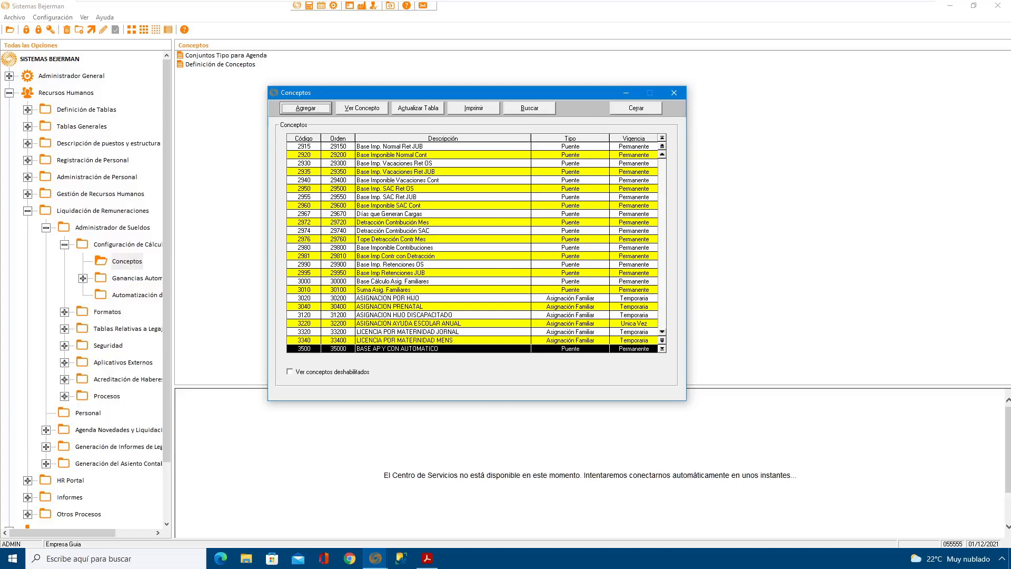
Step: Review concept 3500 and the existing Base Imp. SAC concepts in the concept list
left_click(420, 304)
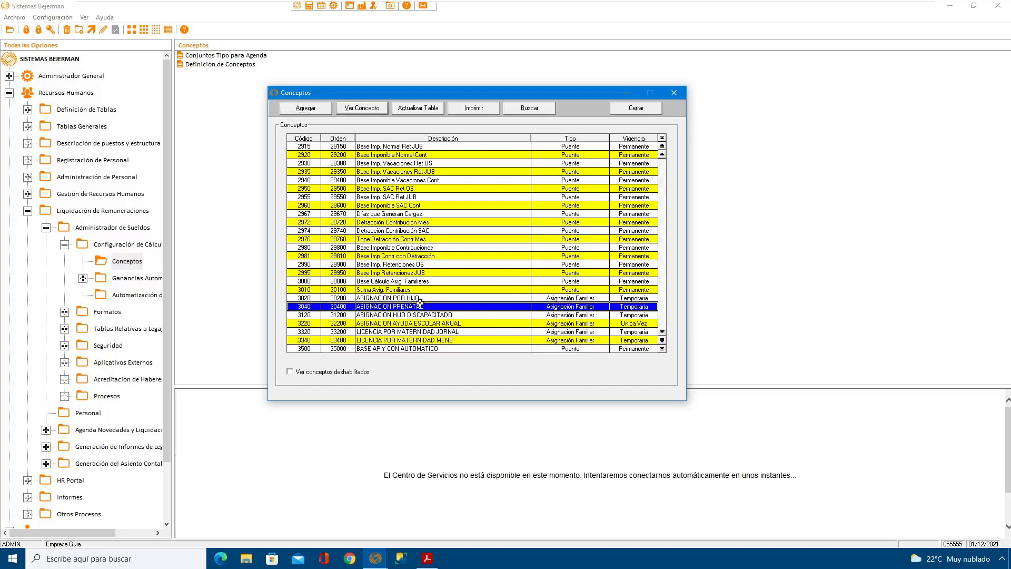
key("Down")
key("Down")
key("Down")
key("Down")
key("Down")
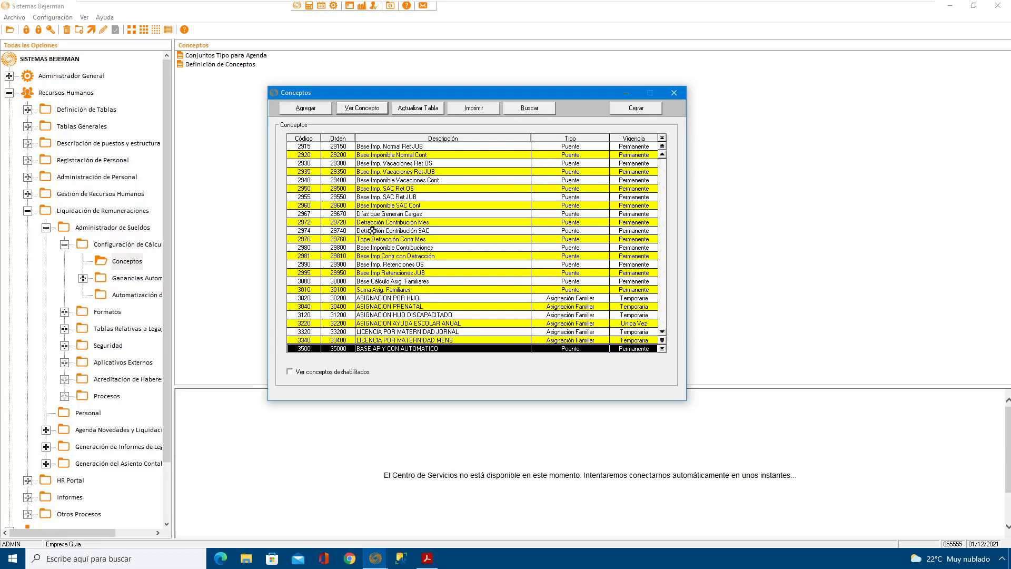
left_click(390, 198)
left_click(392, 188)
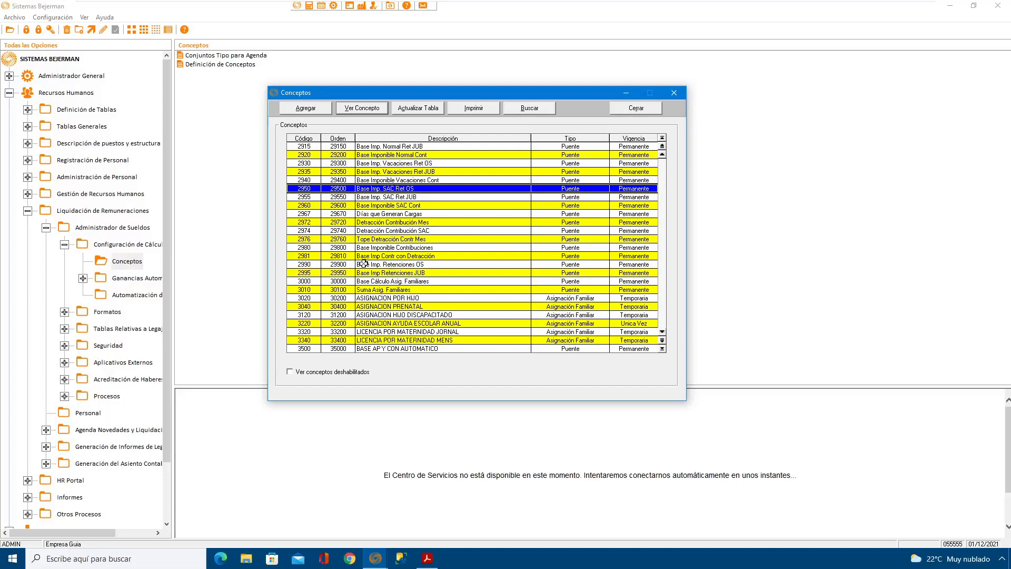
Step: Open concept 2980 for modification and shorten its description to Bi Contribuciones, then save it
left_click(422, 246)
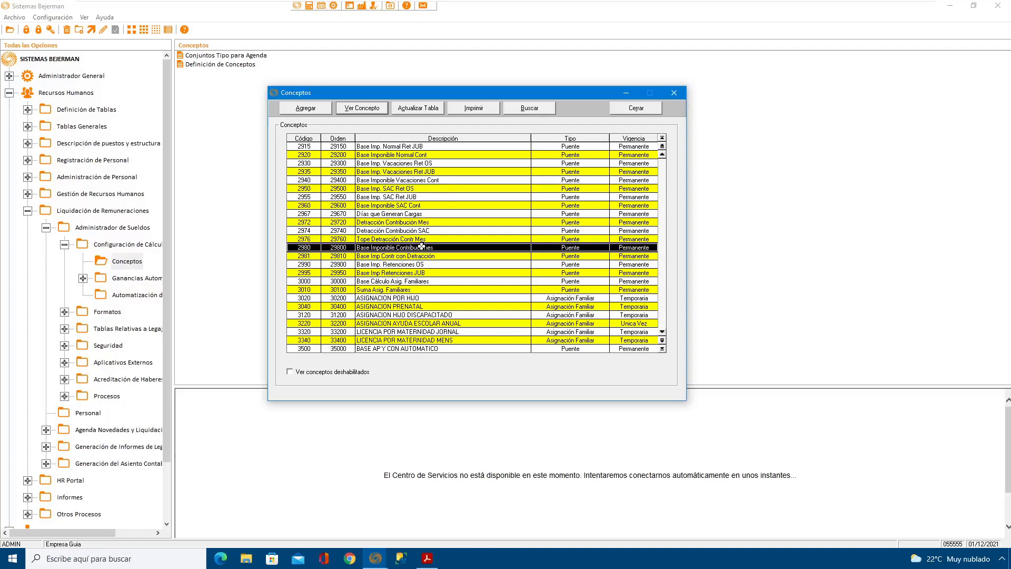
left_click(367, 108)
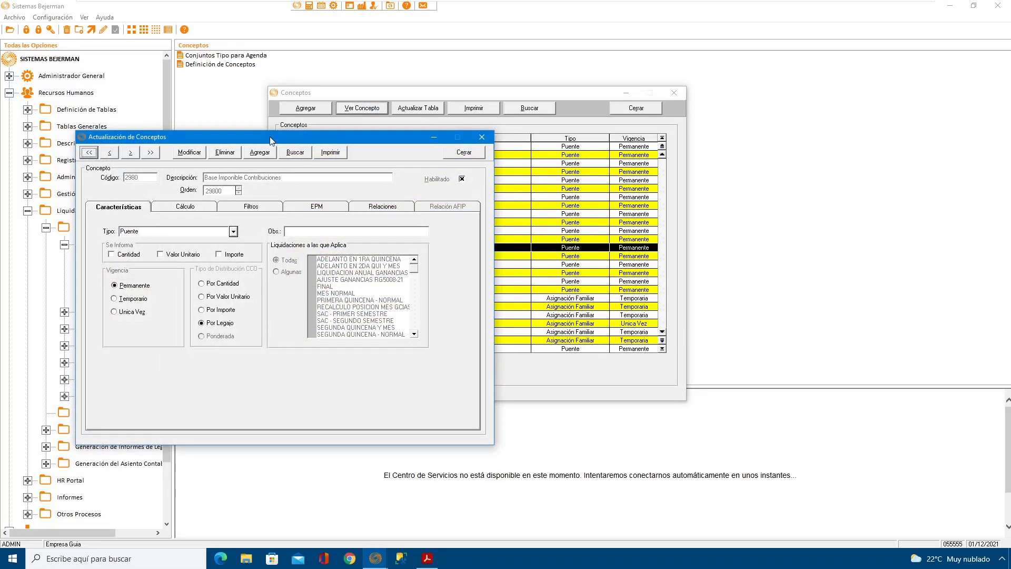
left_click_drag(270, 140, 434, 146)
left_click(359, 157)
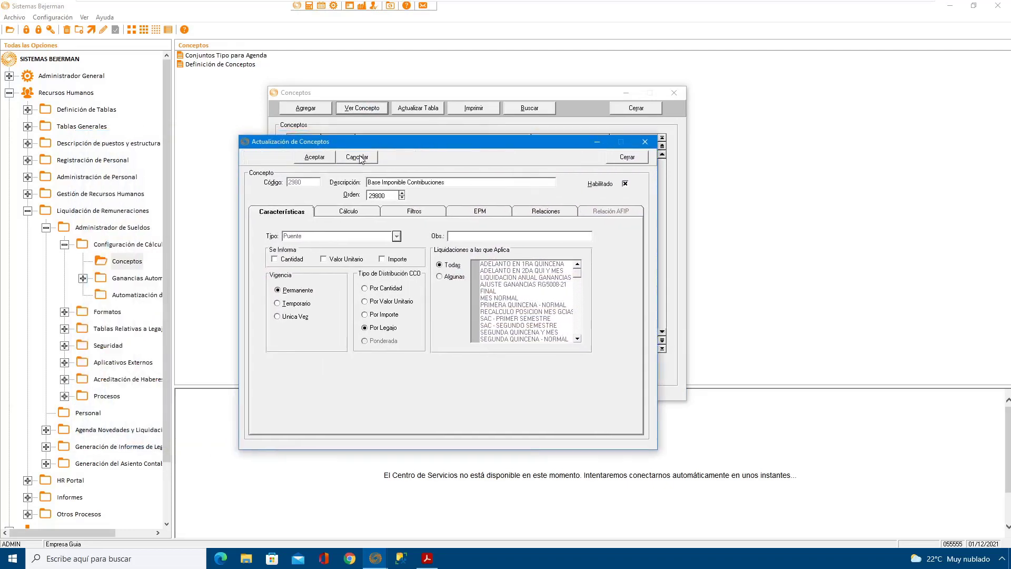
left_click(377, 183)
key("BackSpace")
key("BackSpace")
key("BackSpace")
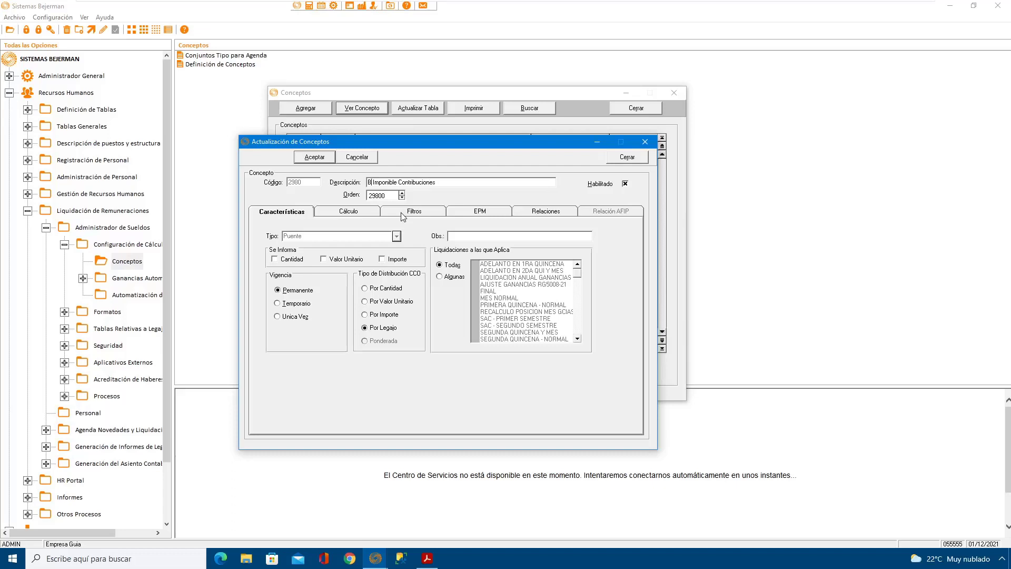
key("Delete")
key("Delete")
key("Delete")
key("Delete")
key("Delete")
key("Delete")
key("Delete")
key("Delete")
key("Delete")
key("Delete")
key("Delete")
left_click(317, 155)
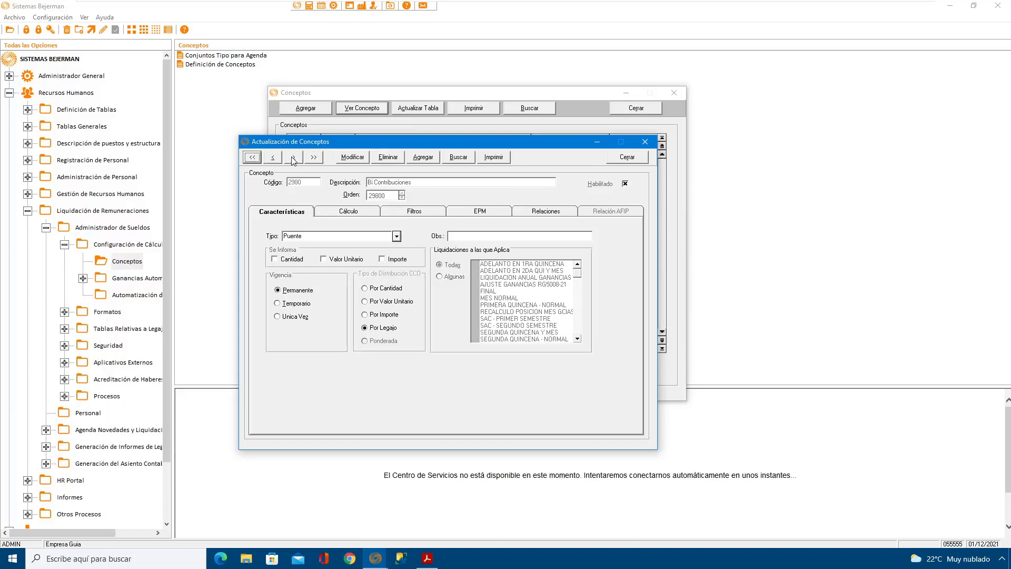
Step: Change the description of concept 2981 to B Imp Contr con Detracción and save it
left_click(293, 157)
left_click(353, 158)
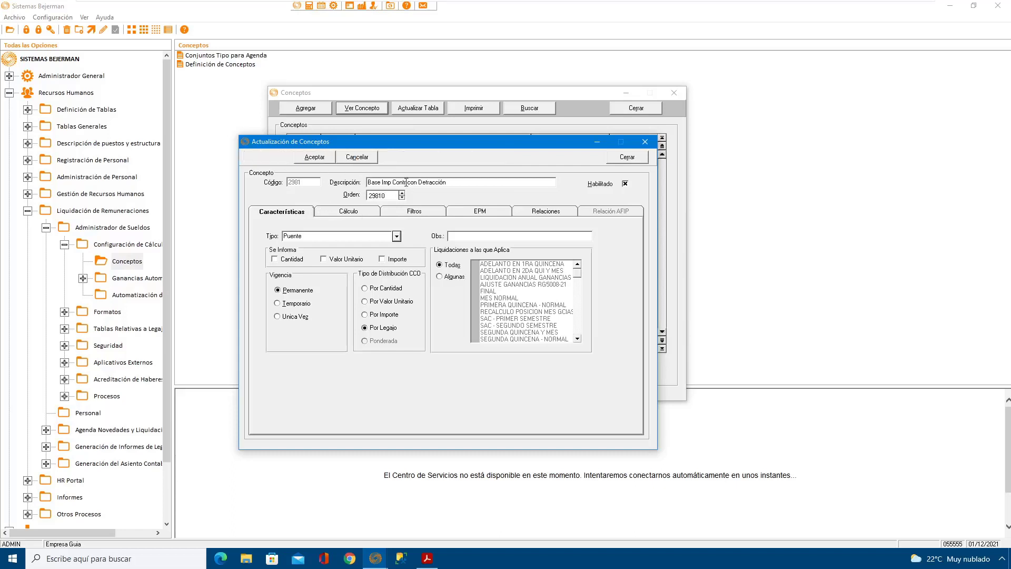
left_click(381, 182)
key("BackSpace")
key("BackSpace")
key("BackSpace")
key("BackSpace")
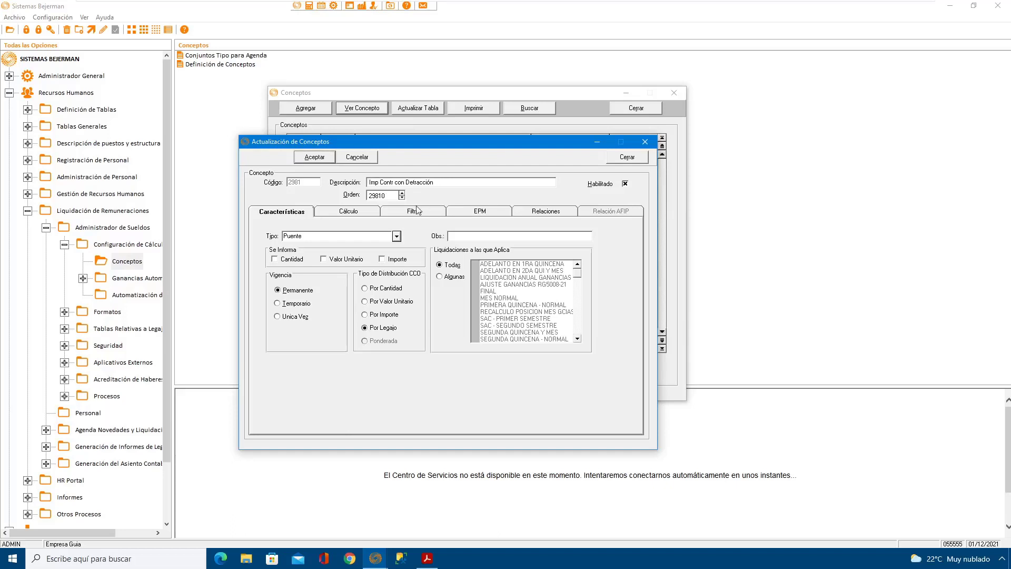
type("b")
key("BackSpace")
type("B")
left_click(320, 160)
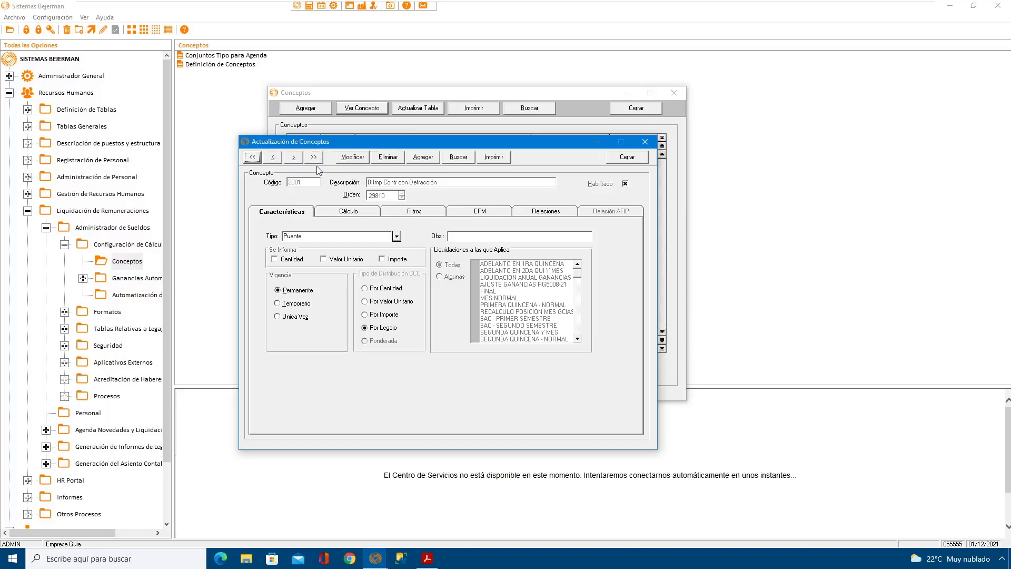
Step: Change the description of concept 2990 to B I Retenciones OS and save it
left_click(298, 160)
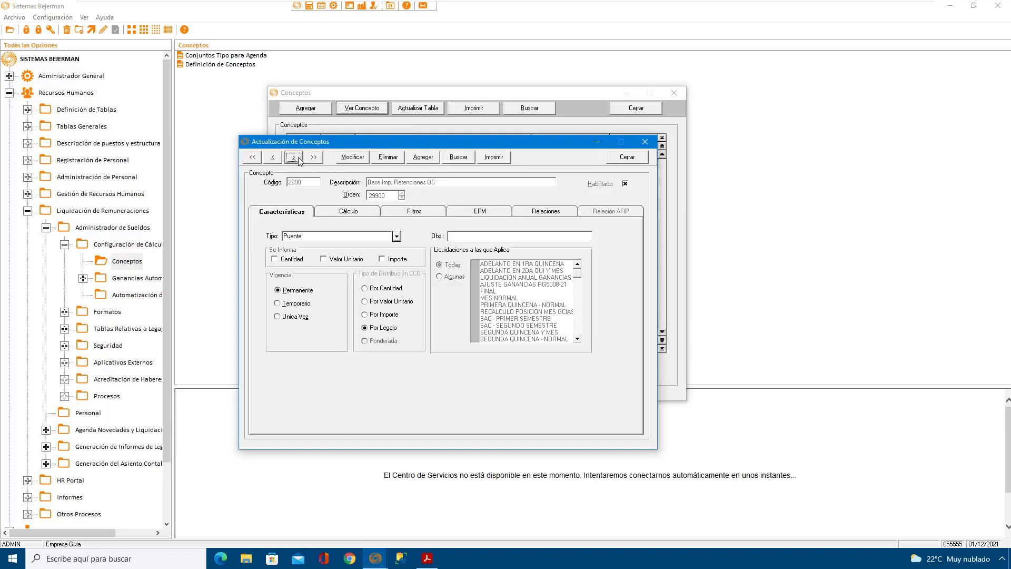
left_click(352, 158)
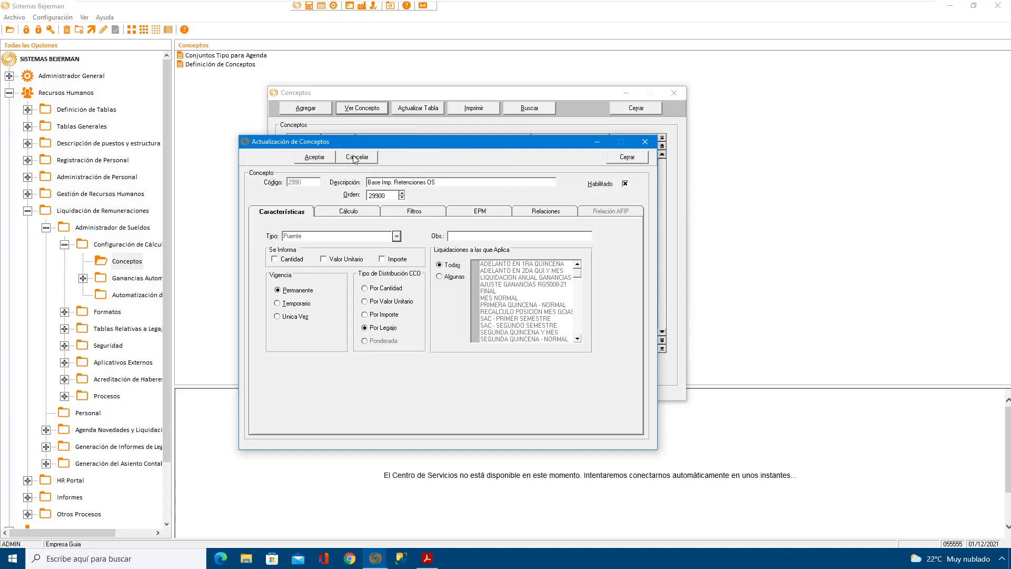
key("BackSpace")
key("BackSpace")
key("BackSpace")
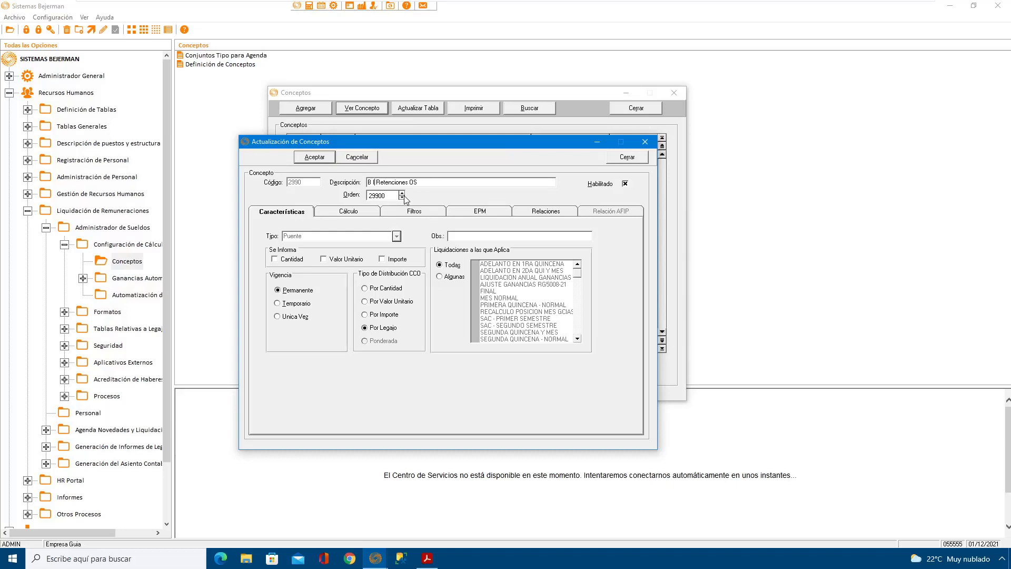
left_click(314, 158)
Step: Change the description of concept 2995 to B I Retenciones JUB, save it and close the concept form
left_click(296, 159)
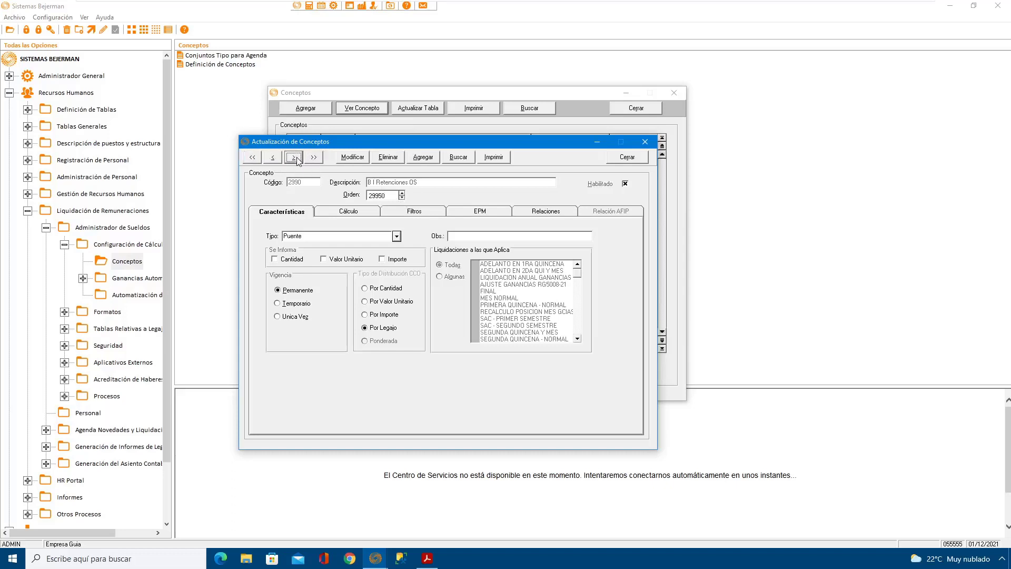
left_click(352, 157)
left_click(381, 182)
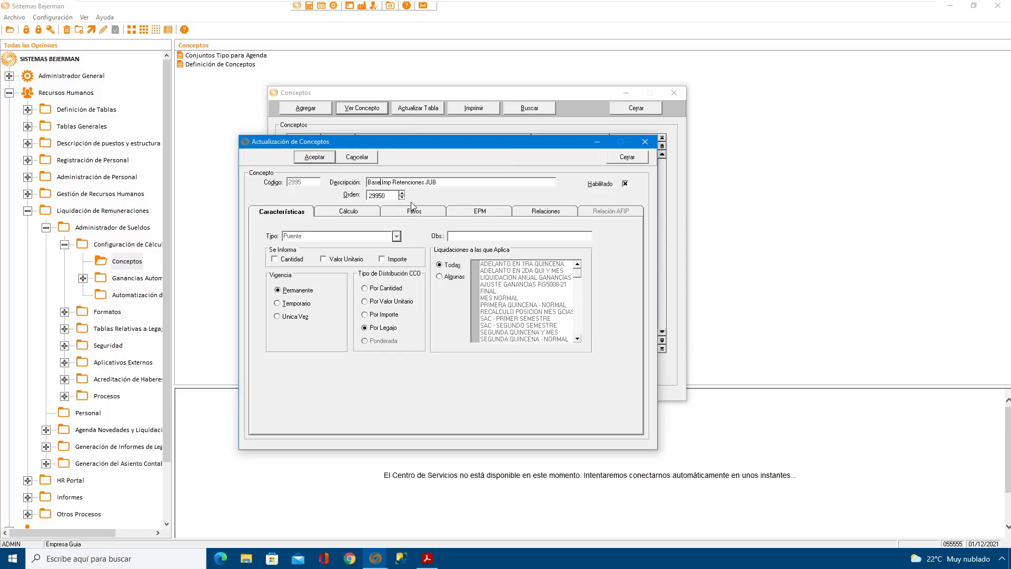
key("BackSpace")
key("BackSpace")
key("BackSpace")
key("BackSpace")
key("BackSpace")
left_click(311, 158)
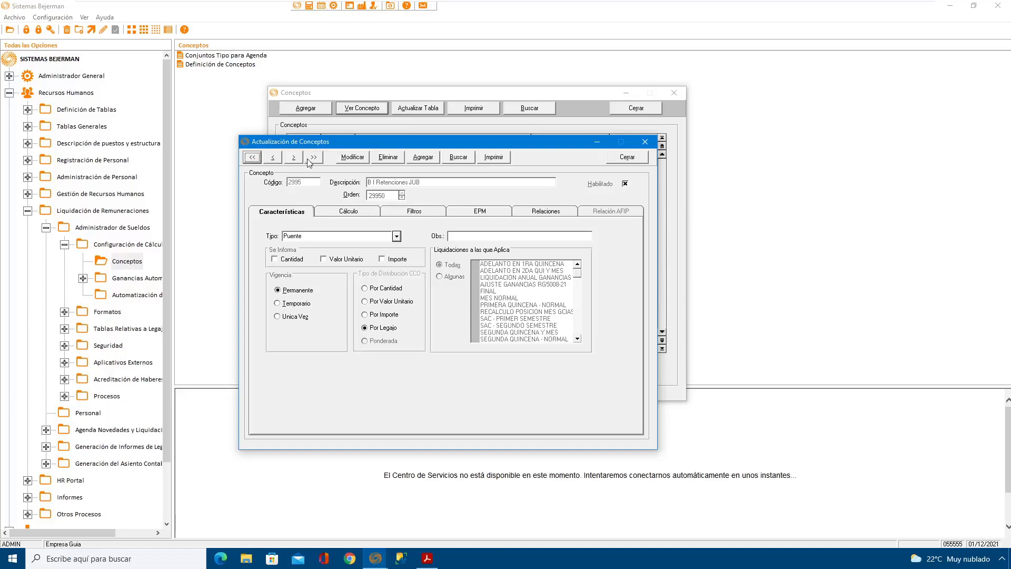
left_click(626, 157)
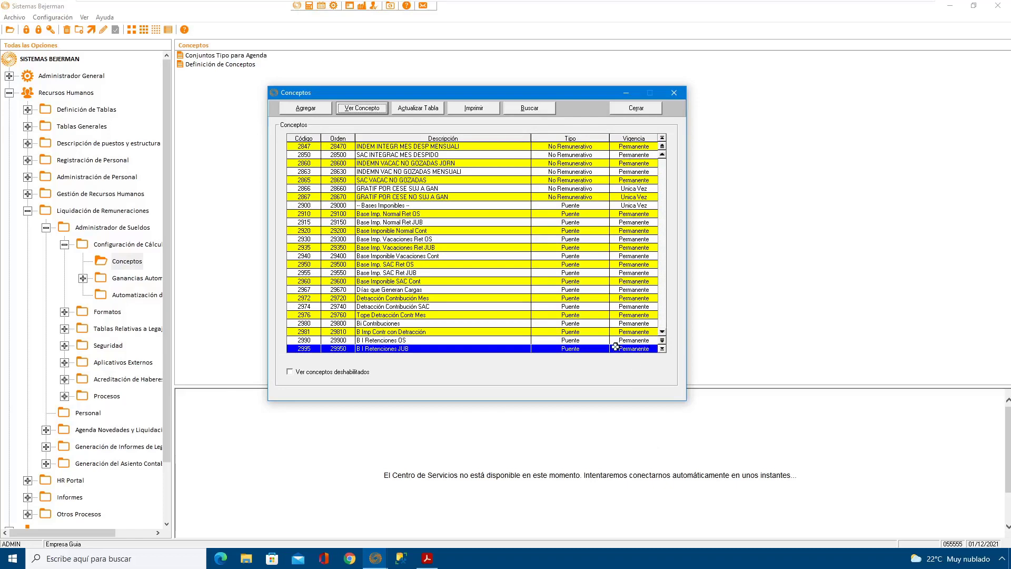
Step: Look through the concept list from the taxable-base concepts to the retention concepts that use them
scroll(663, 333, "down", 1)
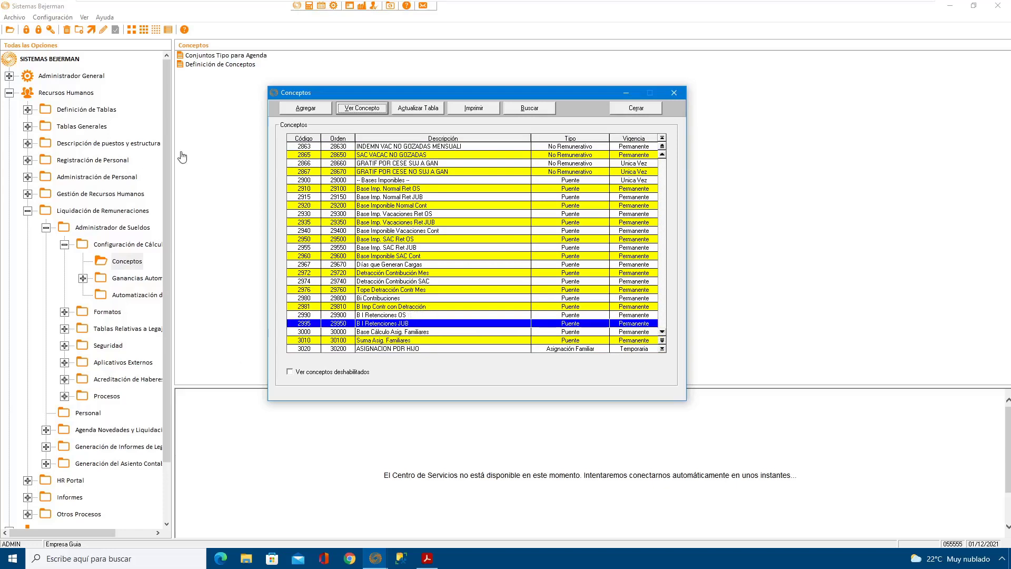
left_click(320, 231)
key("Down")
key("Down")
key("Down")
key("Down")
key("Down")
key("Down")
key("Down")
key("Down")
key("Down")
key("Down")
key("Down")
key("Down")
key("Down")
key("Down")
key("Down")
key("Down")
key("Down")
key("Down")
key("Down")
key("Down")
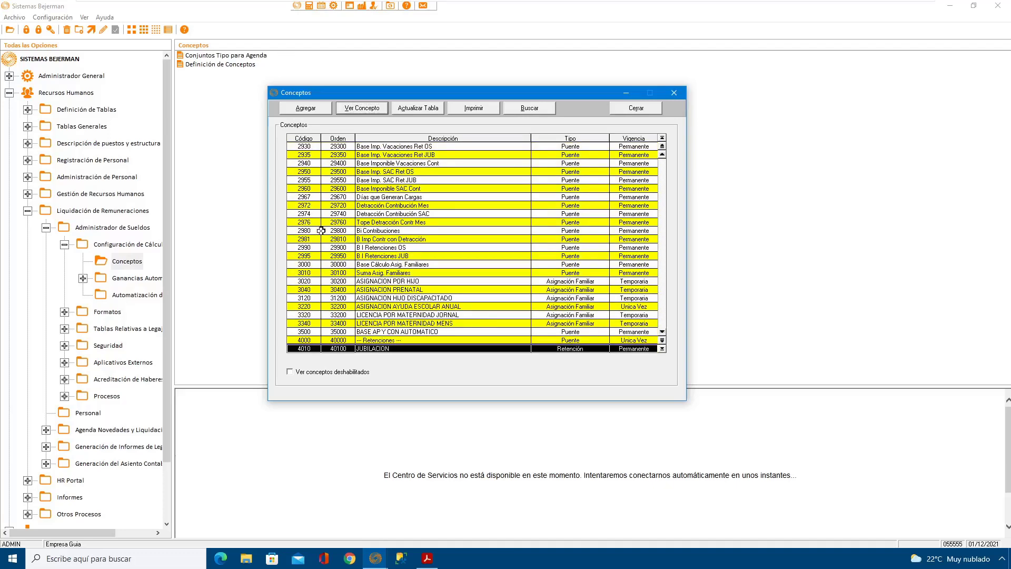
left_click(662, 332)
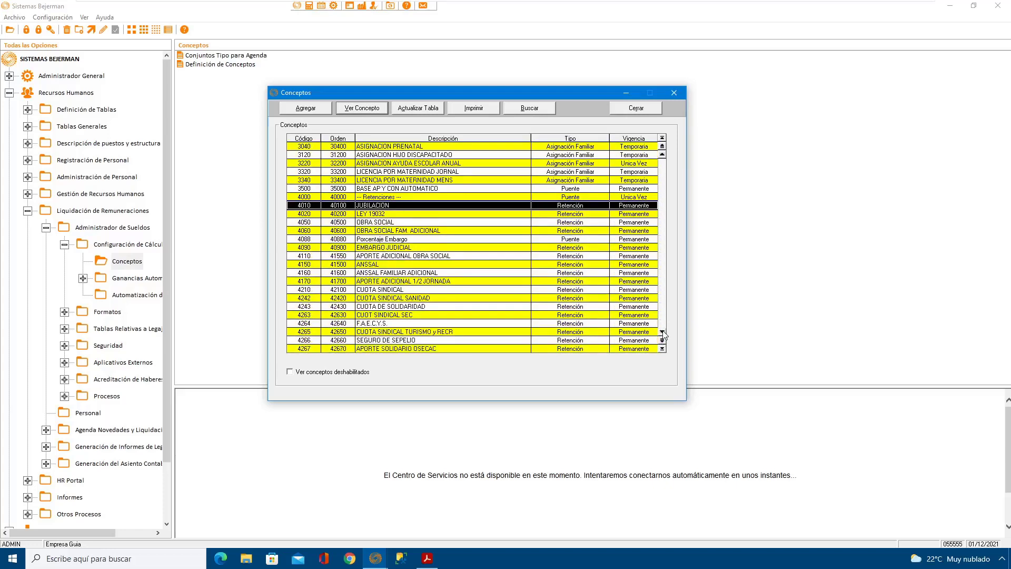
left_click(662, 332)
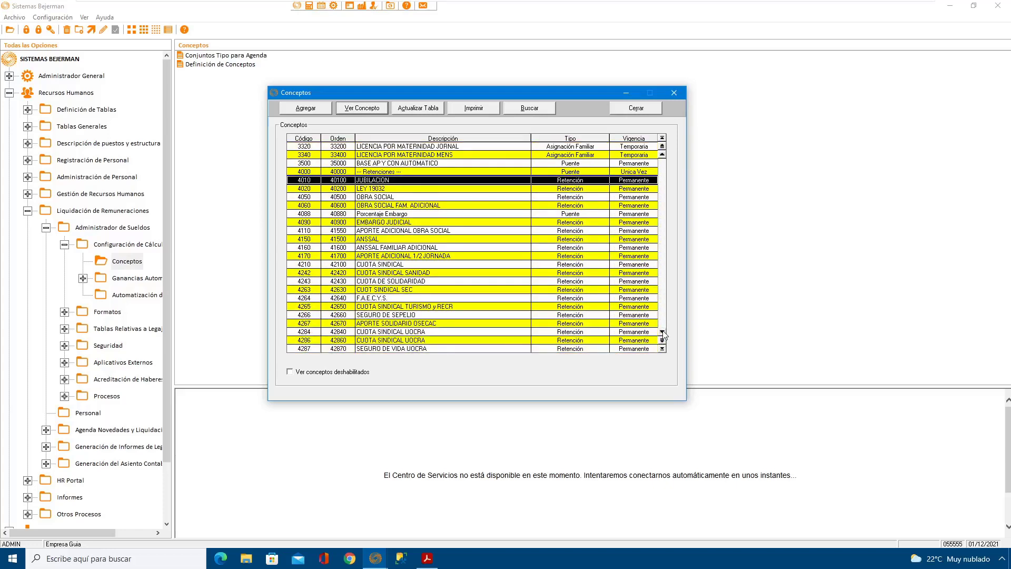
left_click(662, 155)
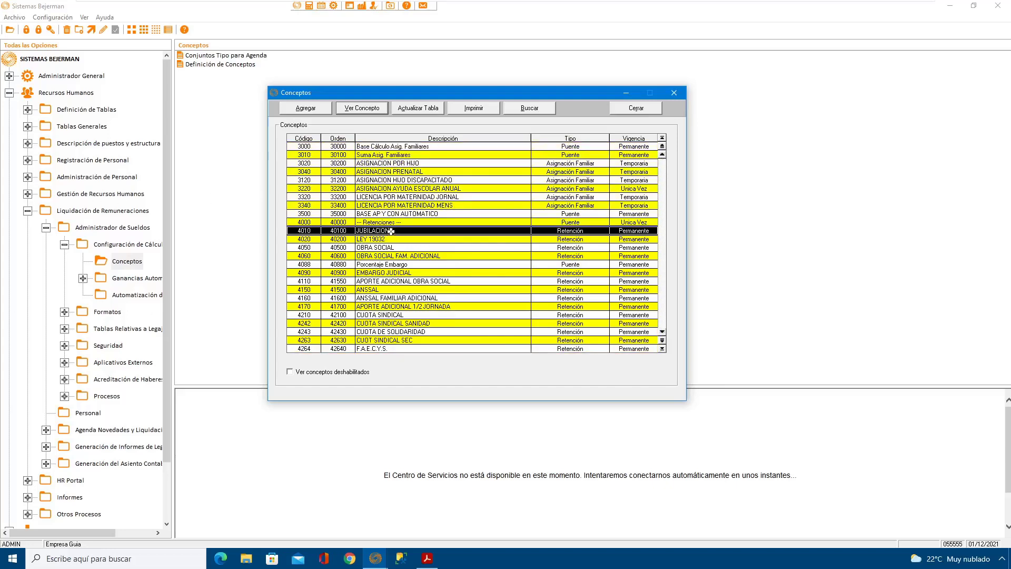
left_click(393, 289)
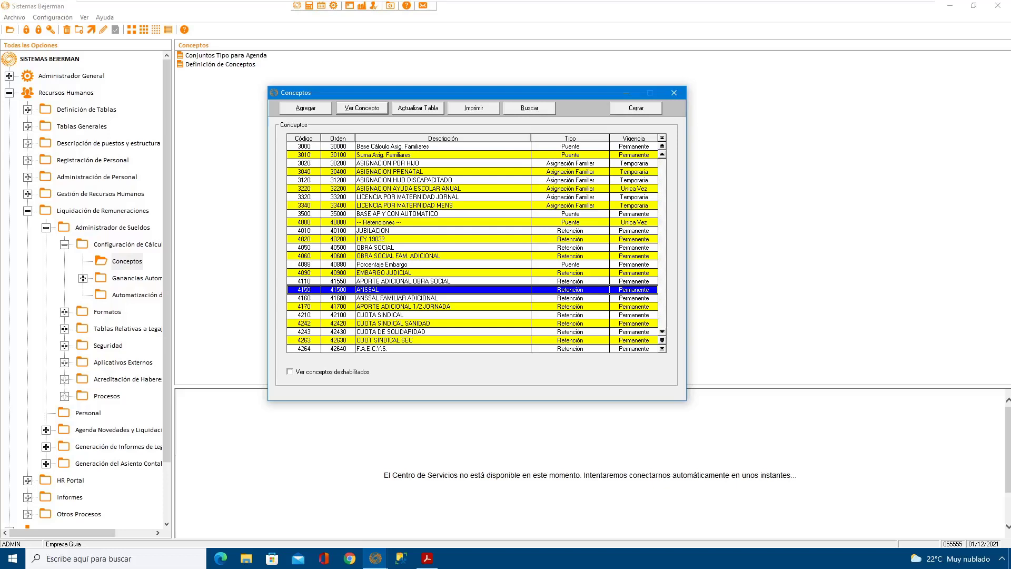
Step: Open concept 4010 JUBILACION for modification and bring up the editor of its calculation formula
double_click(394, 232)
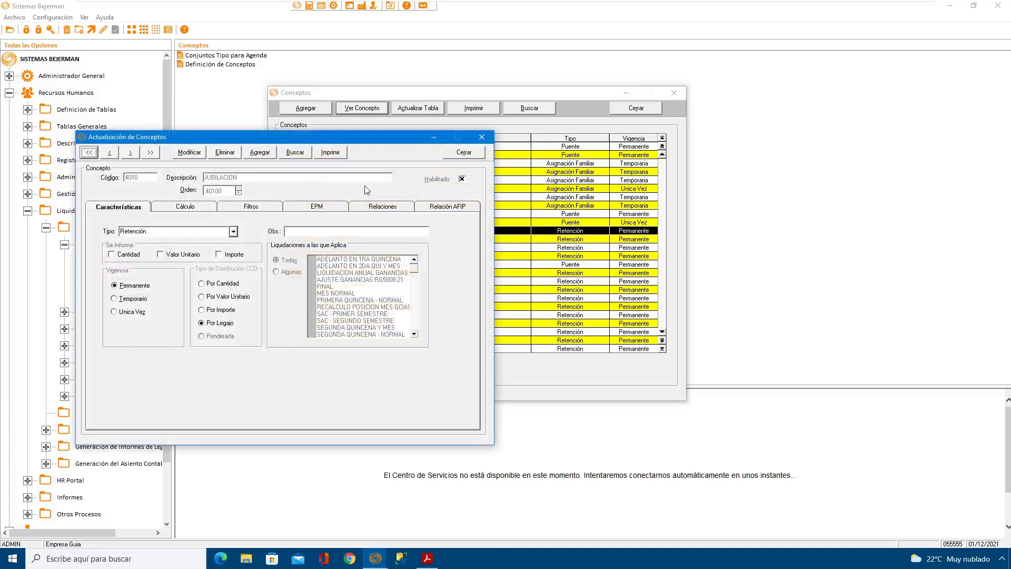
left_click_drag(342, 136, 557, 137)
left_click(400, 207)
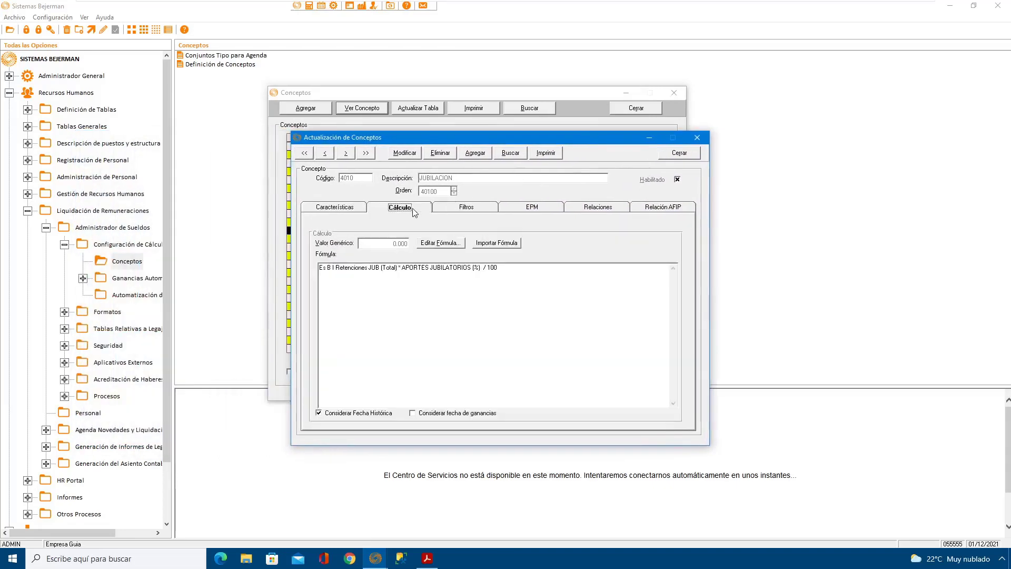
left_click(405, 153)
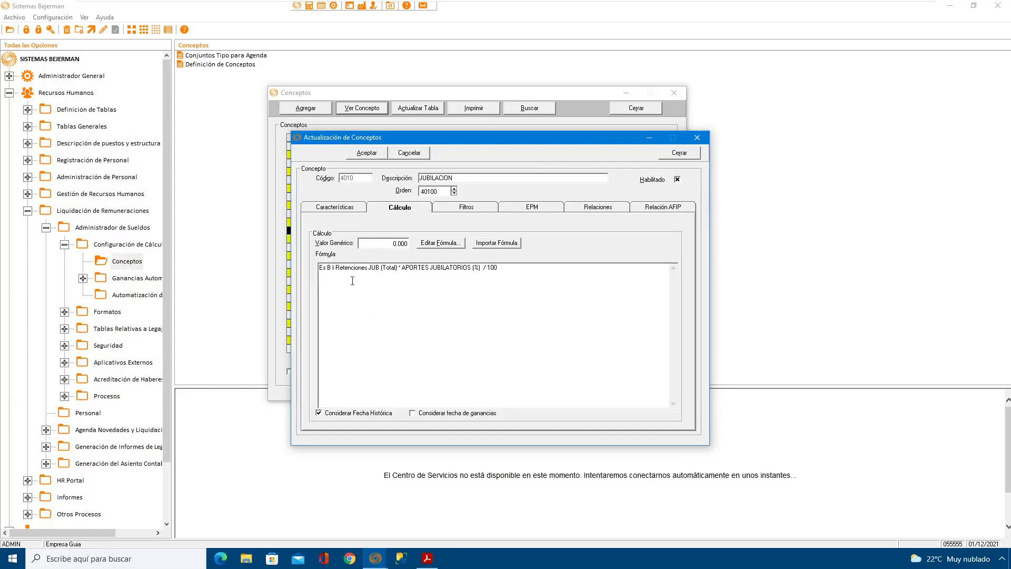
left_click(441, 243)
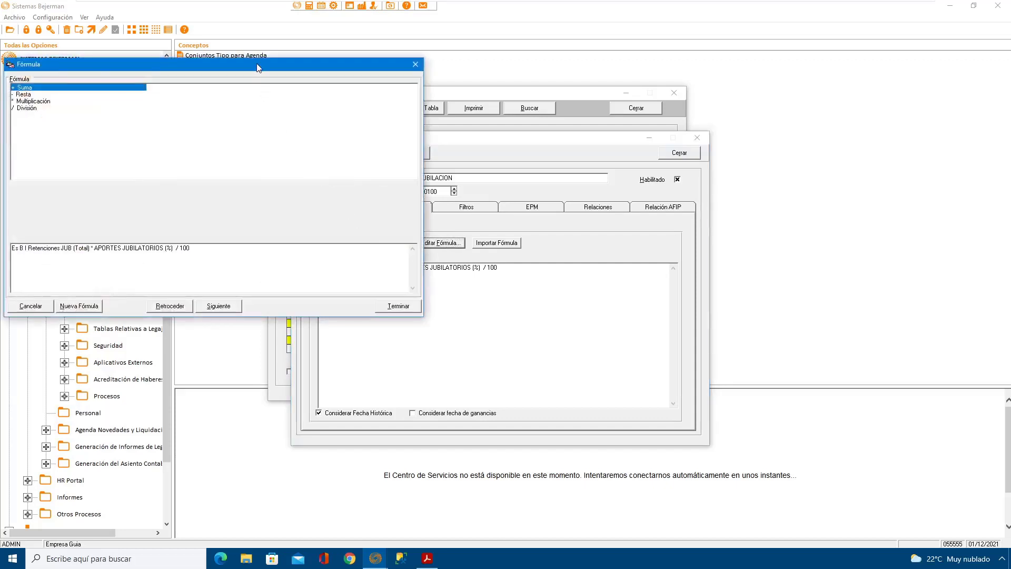
left_click_drag(258, 67, 422, 92)
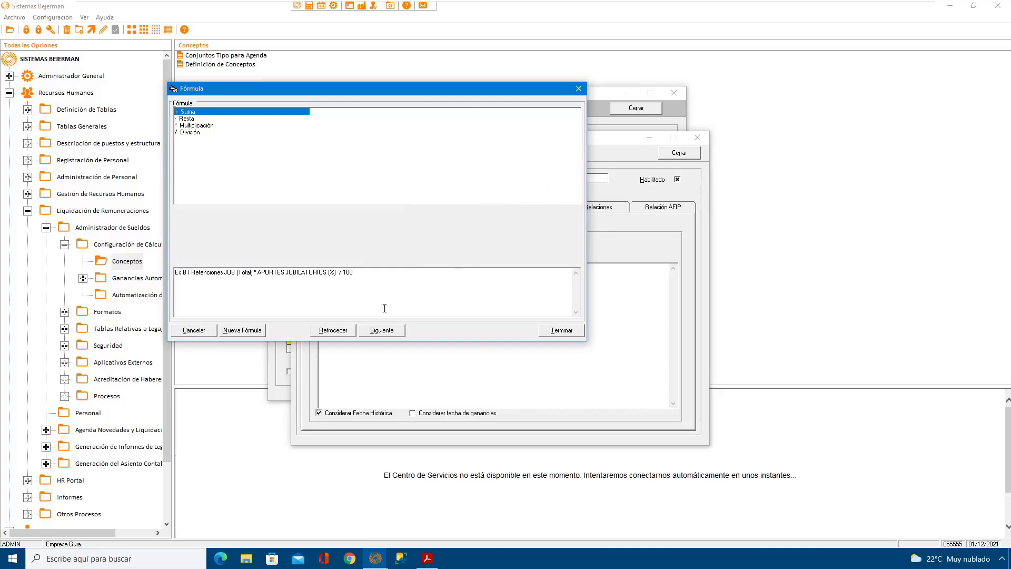
Step: Remove all terms of the existing JUBILACION formula, back to its beginning
left_click(333, 330)
left_click(333, 330)
left_click(333, 330)
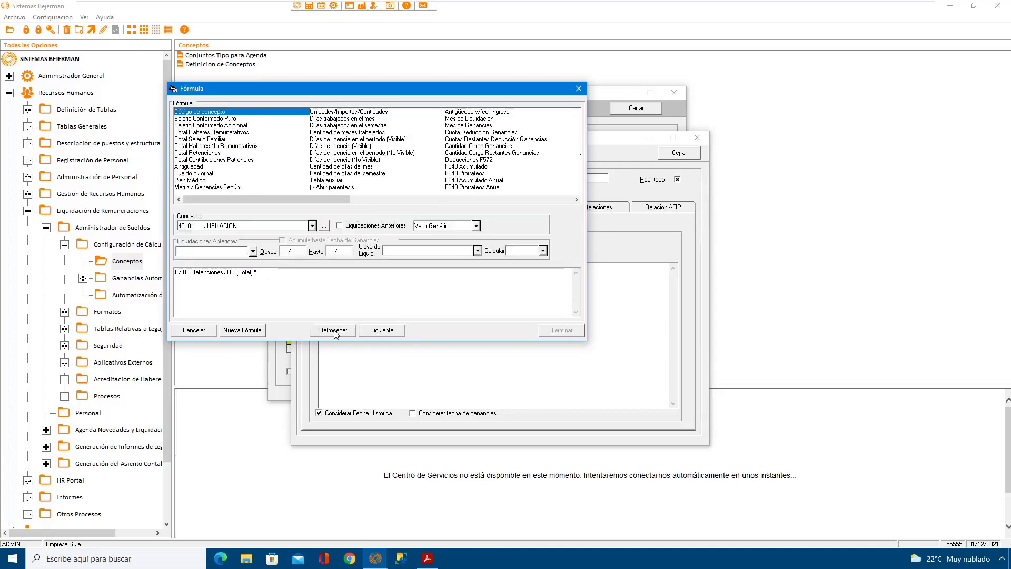
left_click(334, 330)
left_click(333, 330)
Step: Start the formula with Bases Imponibles Ap. y Cont., using B995 Base Imp Retenciones JUB with Acumula mes disabled
left_click_drag(576, 200, 577, 200)
left_click(360, 112)
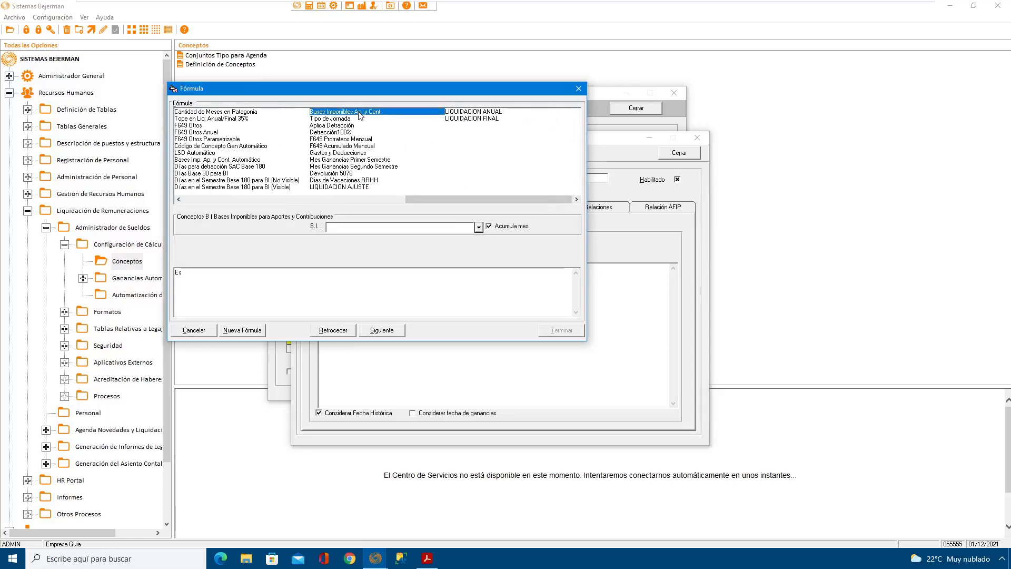
left_click(489, 227)
left_click(478, 227)
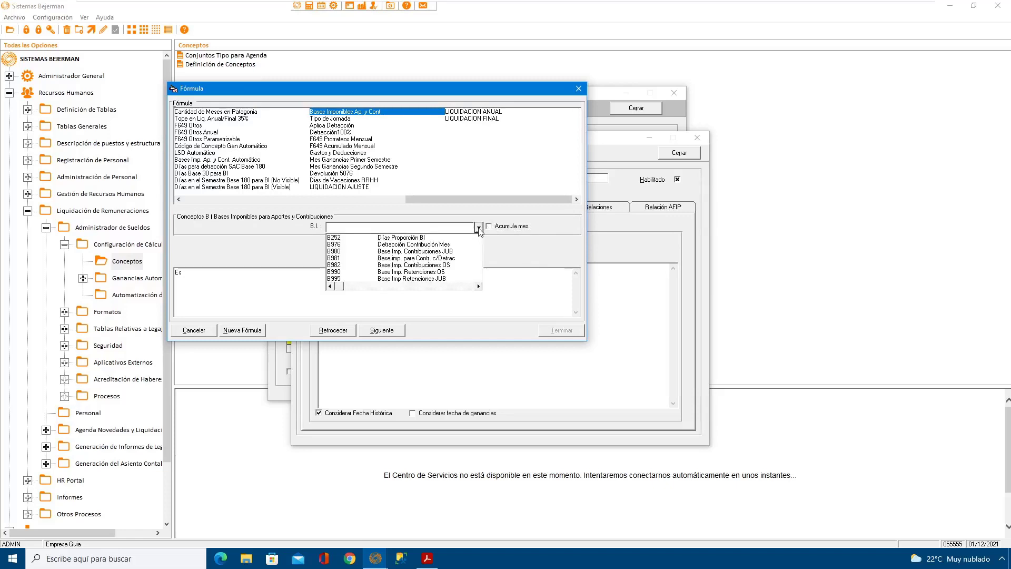
left_click(419, 279)
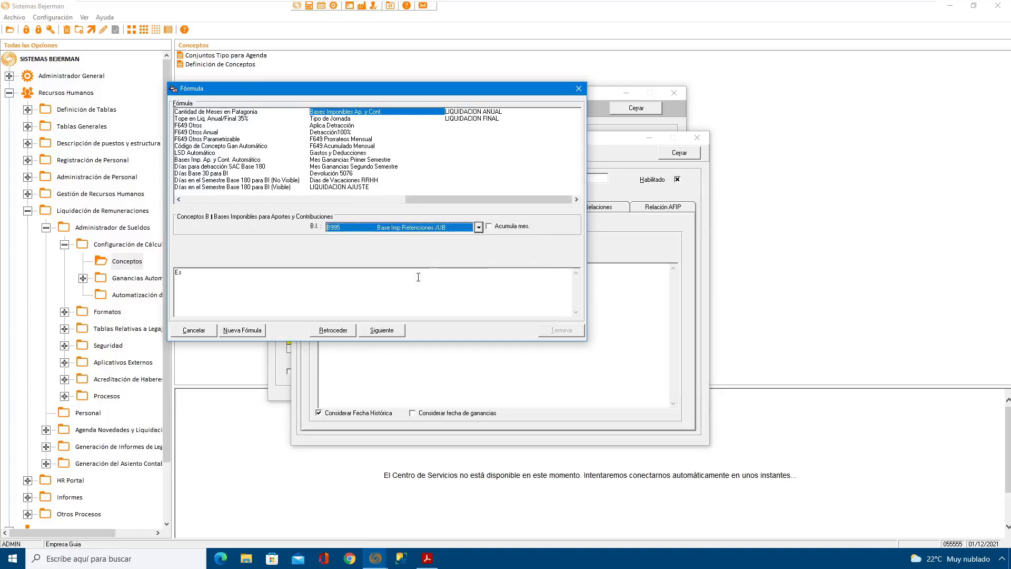
left_click(386, 332)
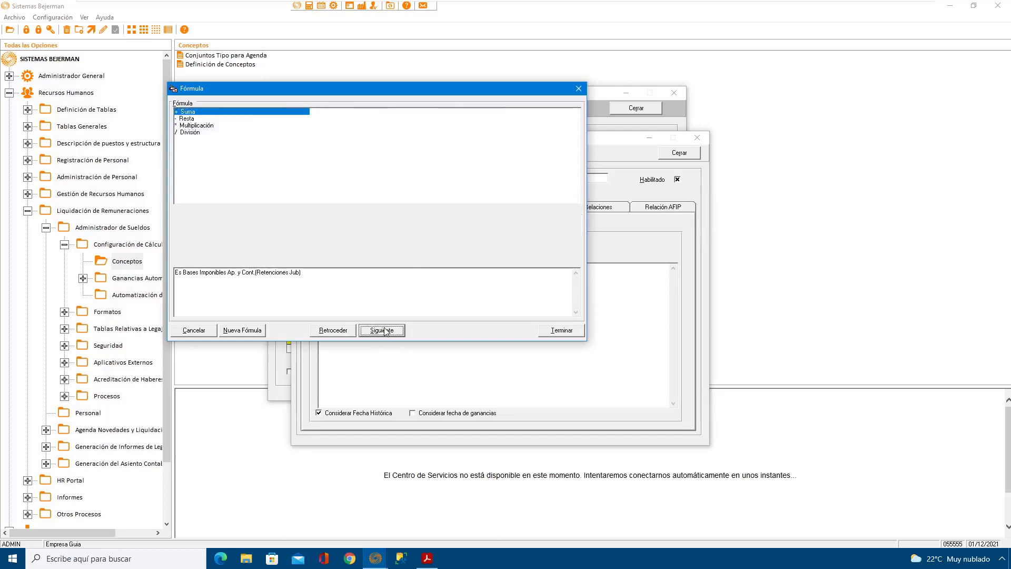
Step: Multiply the taxable base by the % column of the APORTES JUBILATORIOS auxiliary table
left_click(208, 125)
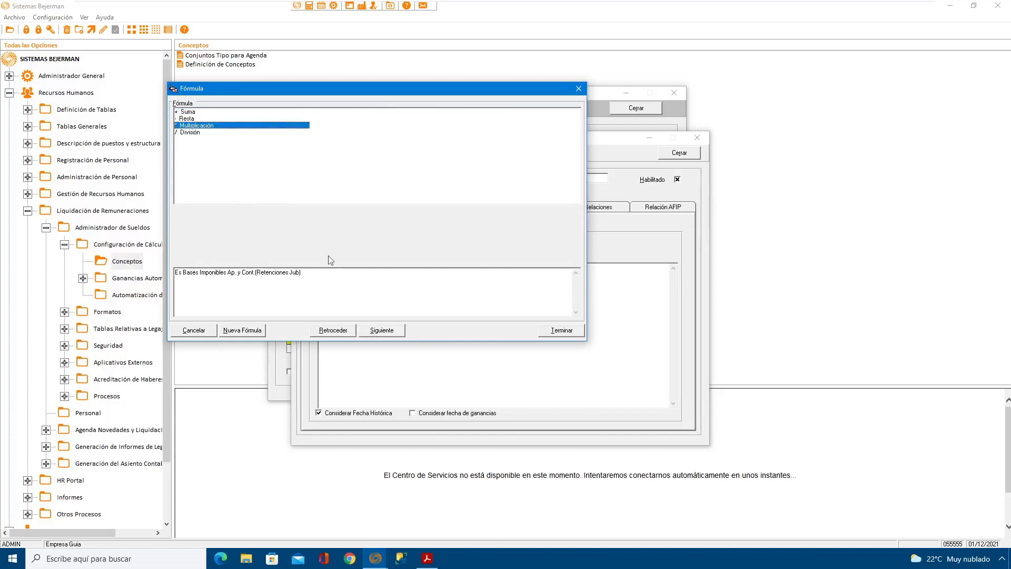
left_click(386, 332)
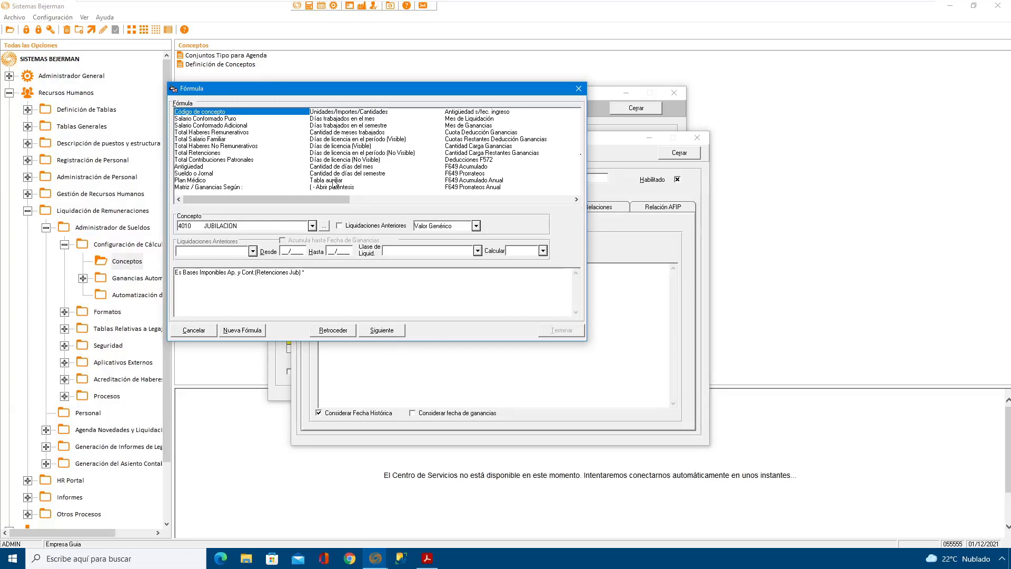
left_click(335, 181)
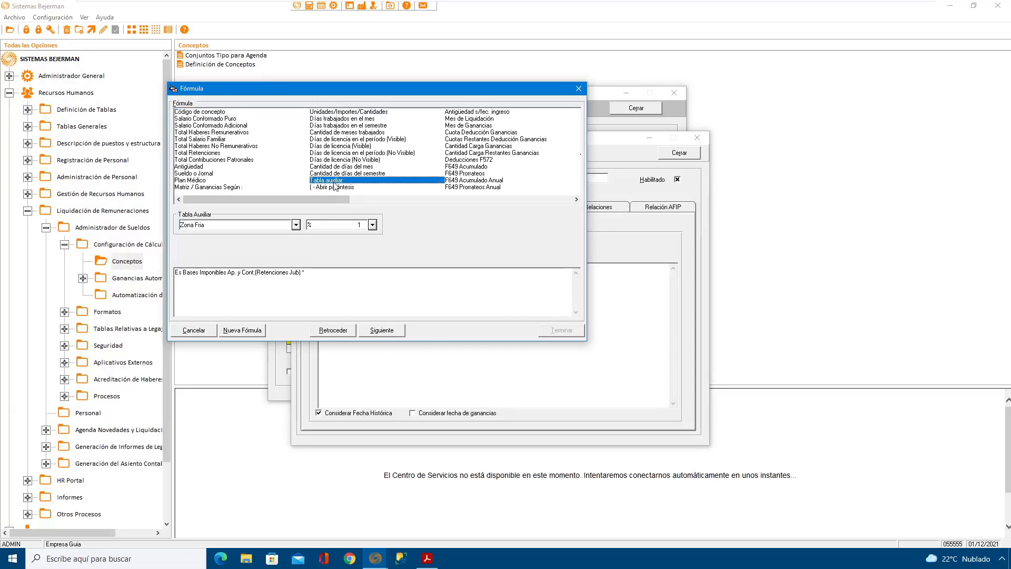
left_click(297, 225)
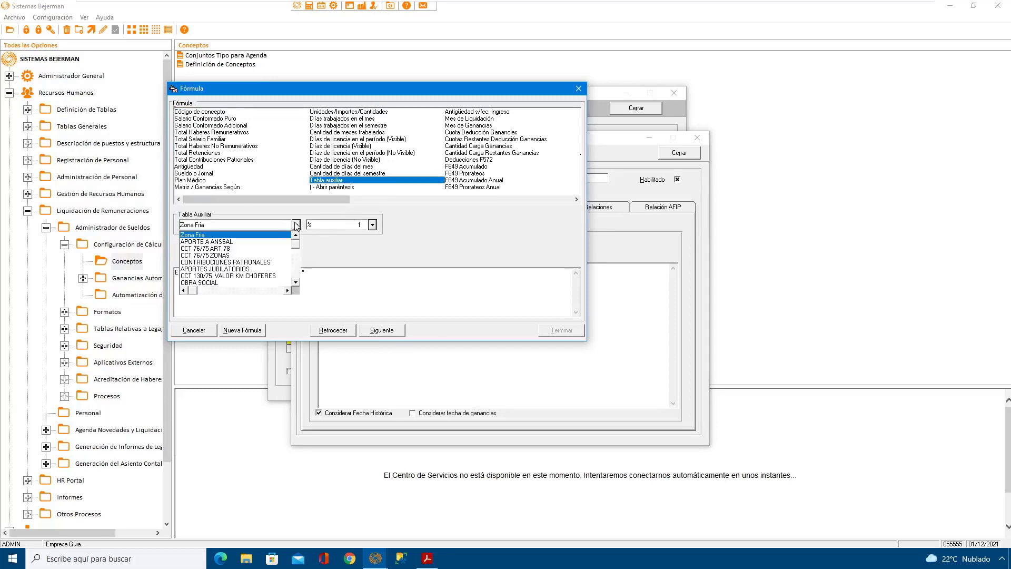
left_click(296, 282)
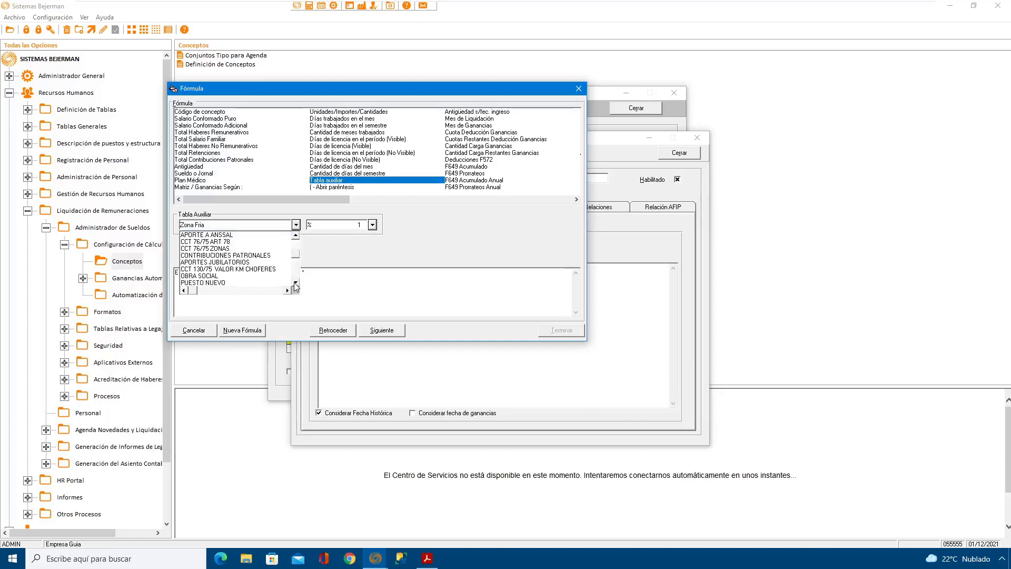
left_click(296, 283)
left_click(296, 282)
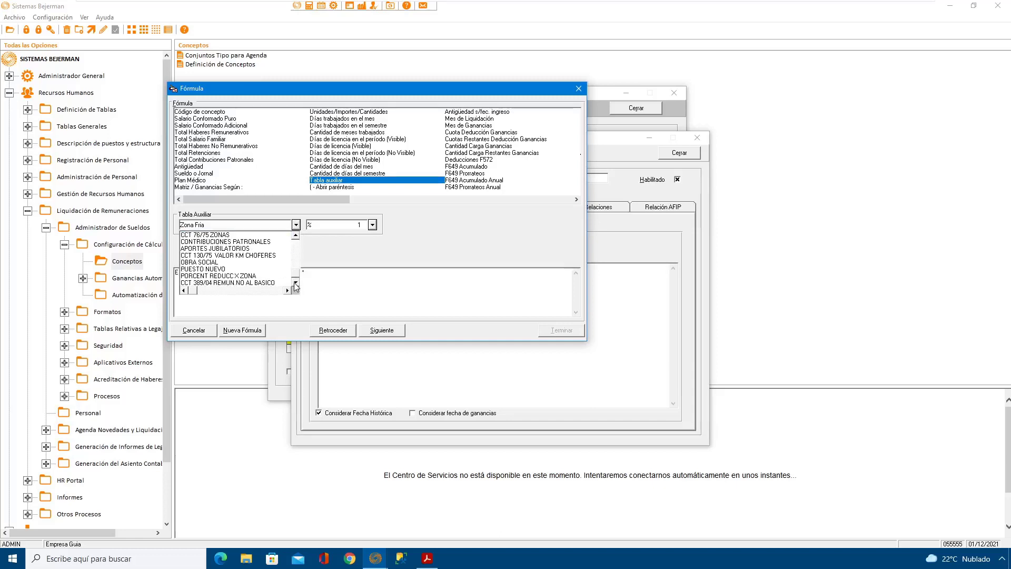
left_click(260, 248)
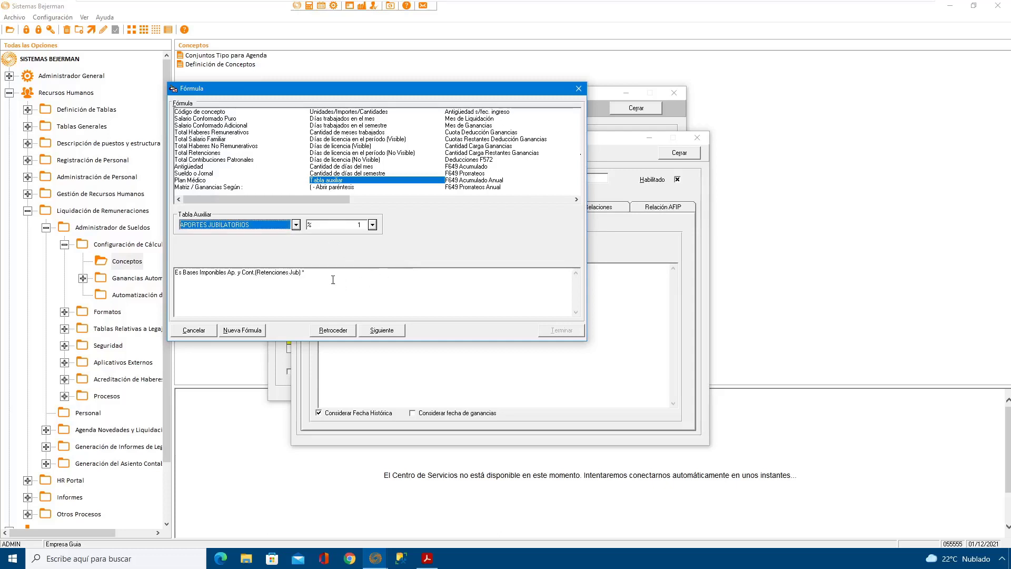
left_click(372, 225)
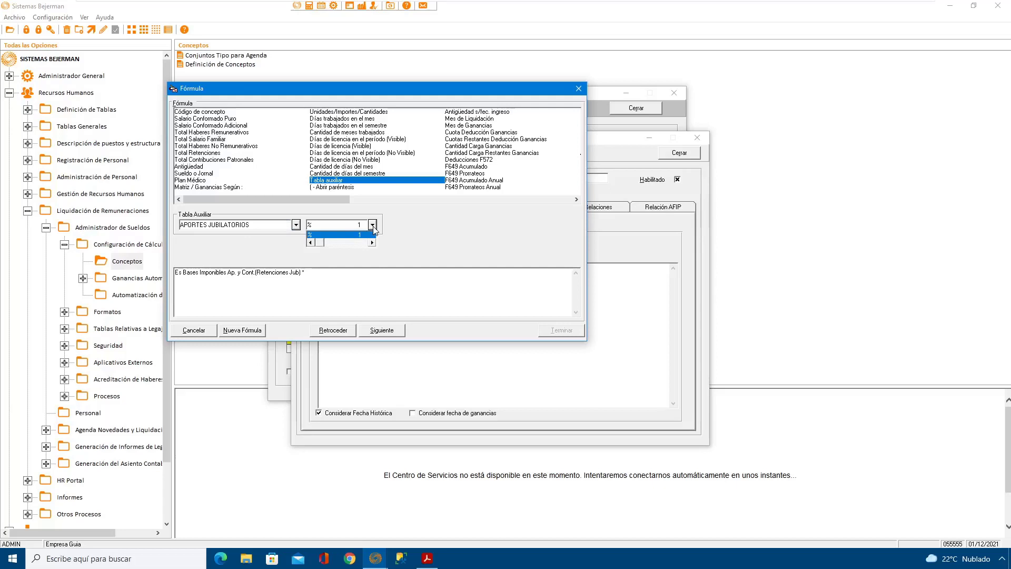
left_click(374, 227)
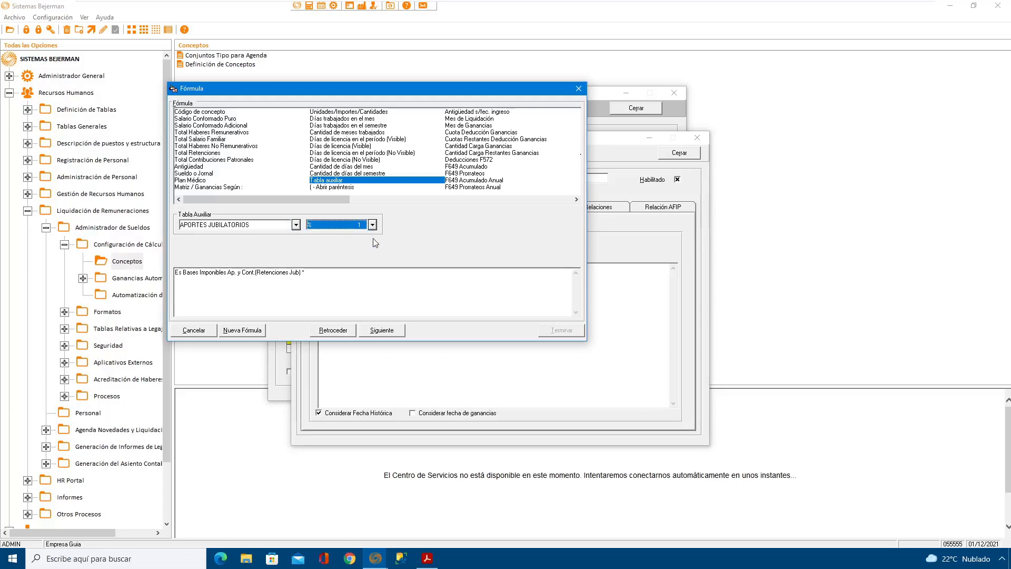
left_click(379, 332)
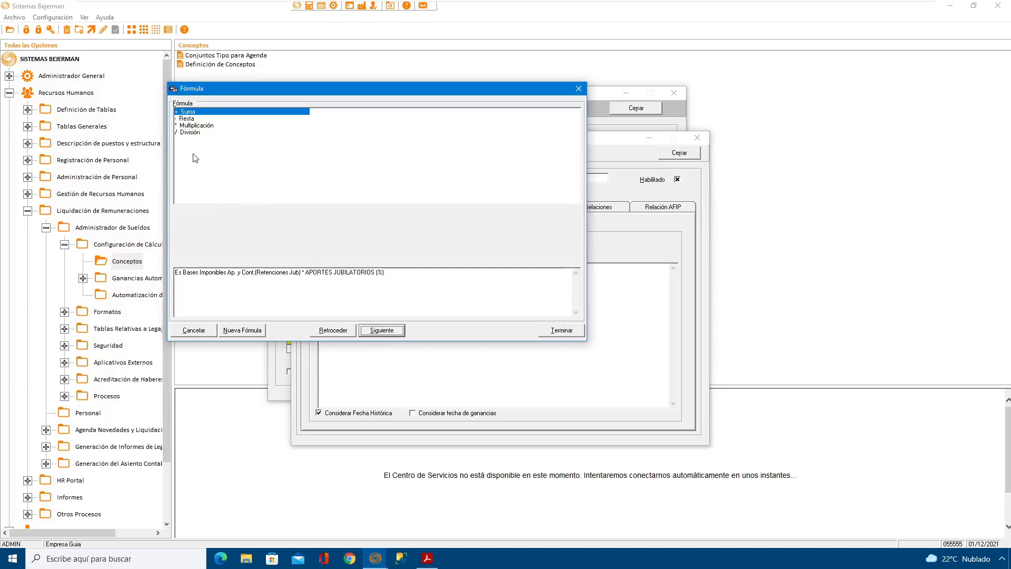
Step: Divide the formula by a fixed quantity of 100, then save the modified concept 4010 and close its form
left_click(193, 134)
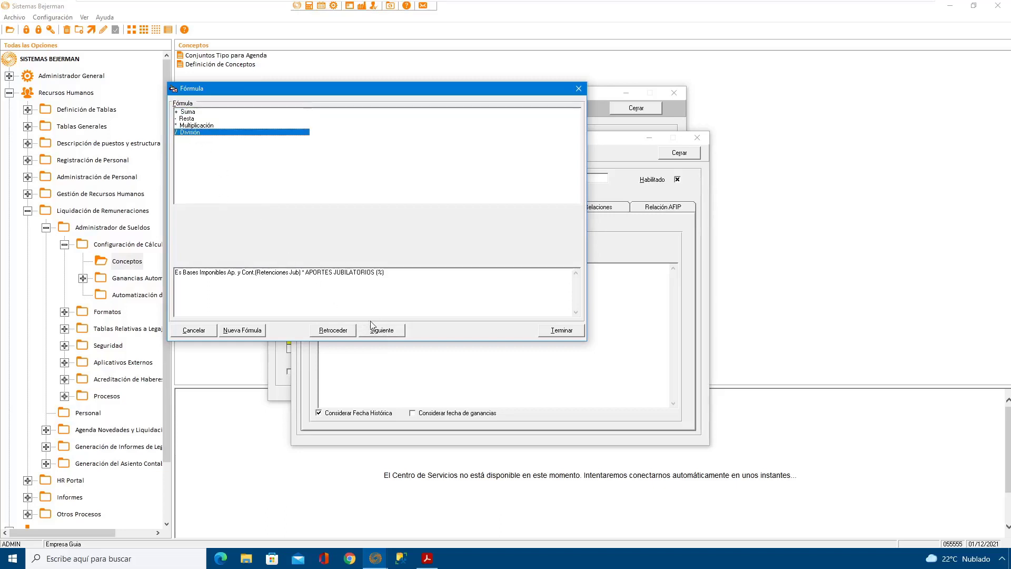
left_click(389, 333)
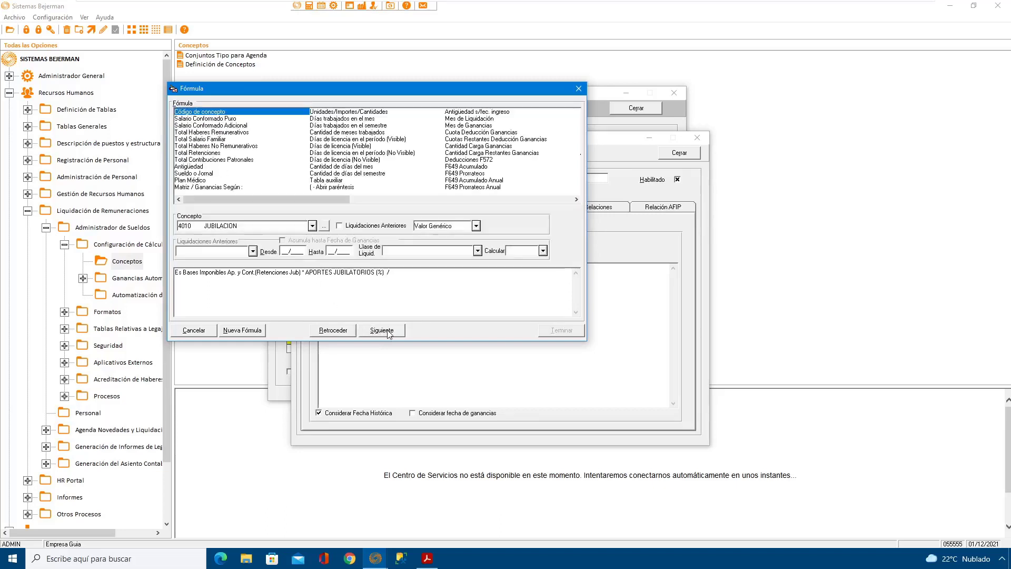
left_click(331, 111)
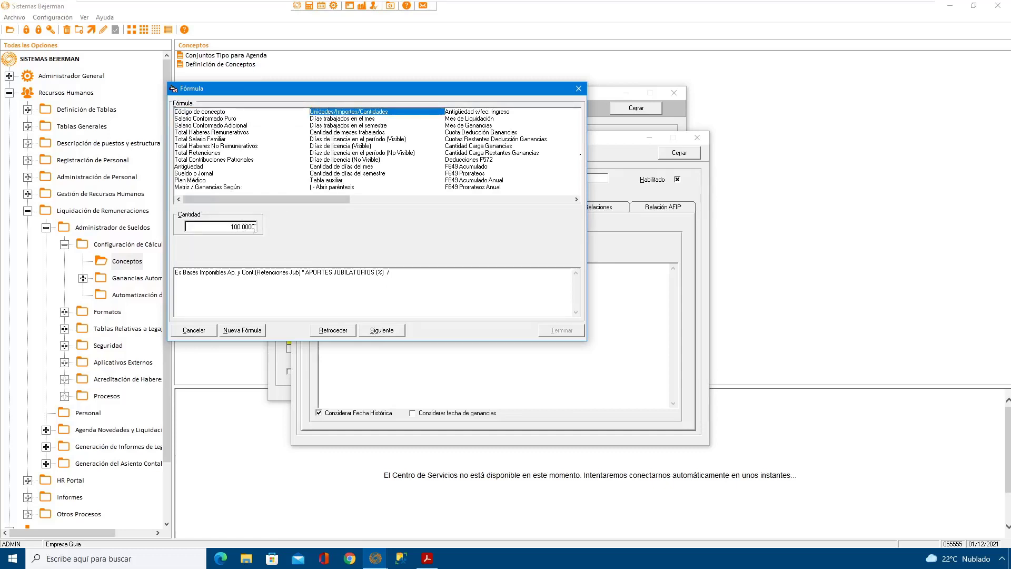
left_click(383, 331)
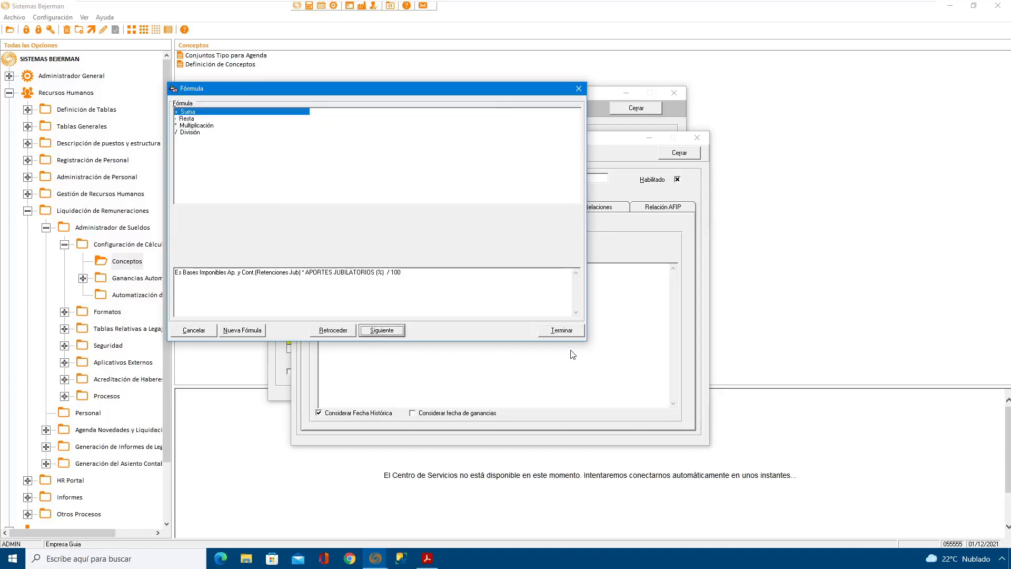
left_click(562, 332)
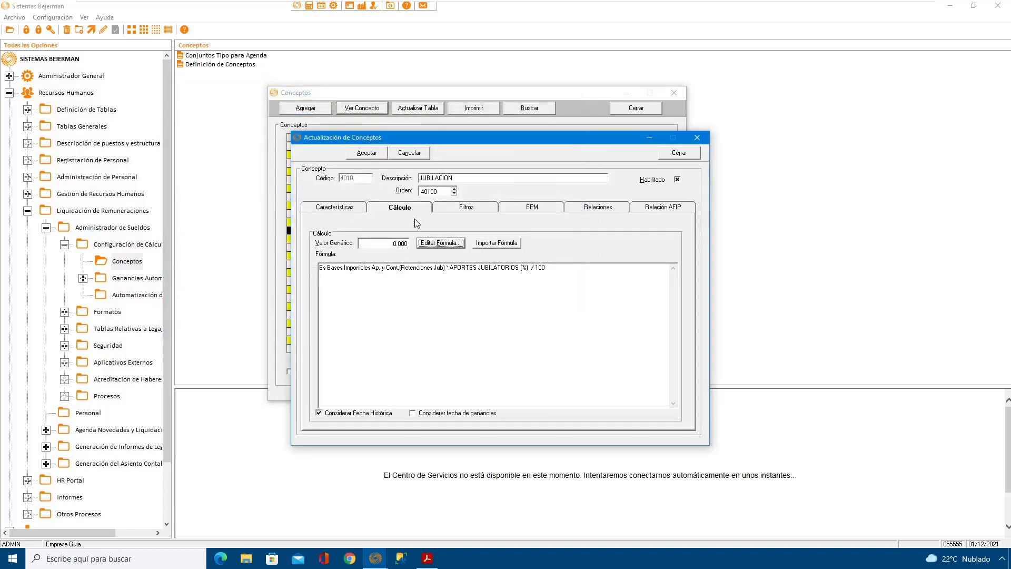
left_click(367, 153)
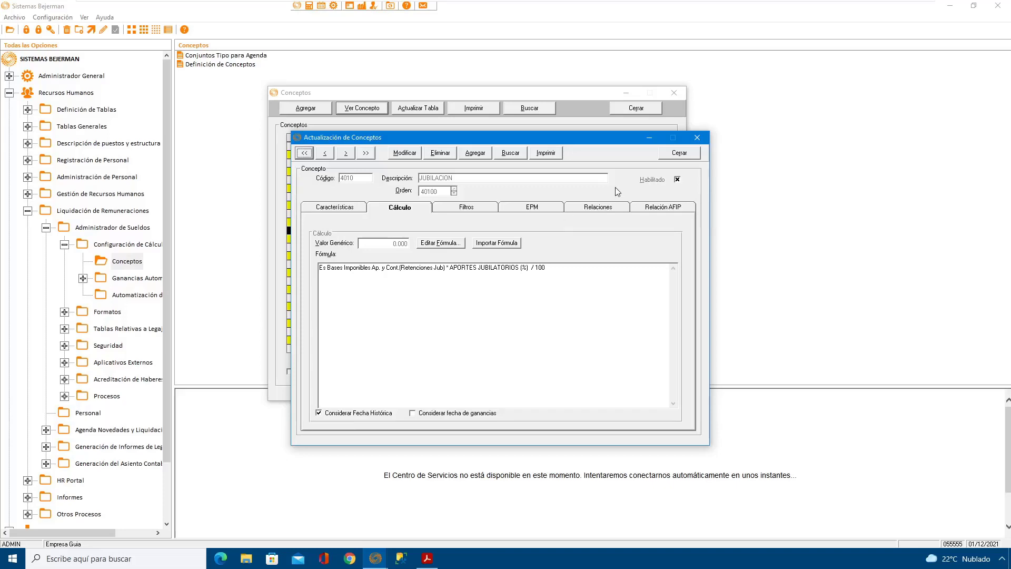
left_click(678, 154)
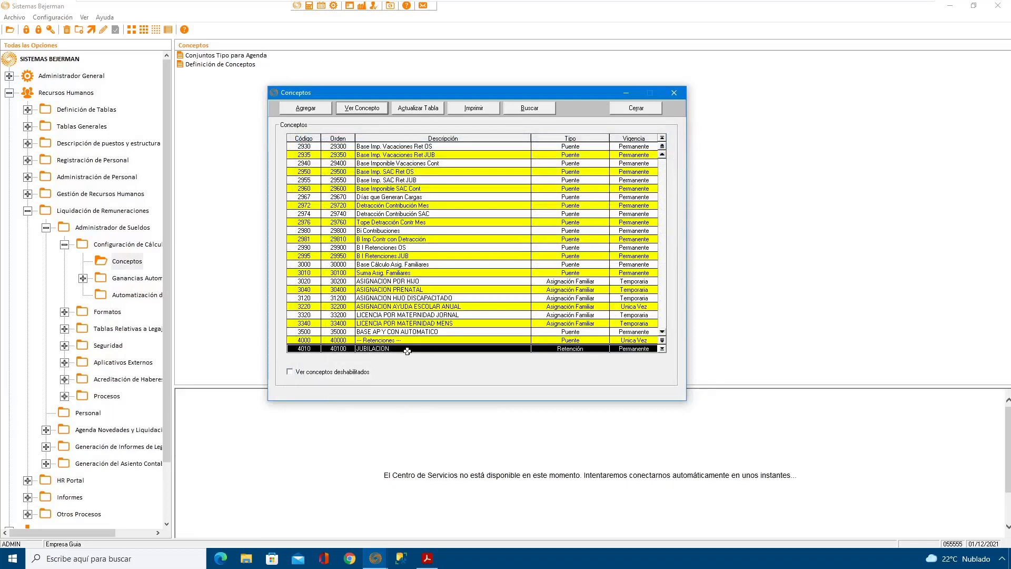
Step: Reopen concept 4010 to check its saved calculation formula, and close it again
double_click(407, 348)
left_click(179, 208)
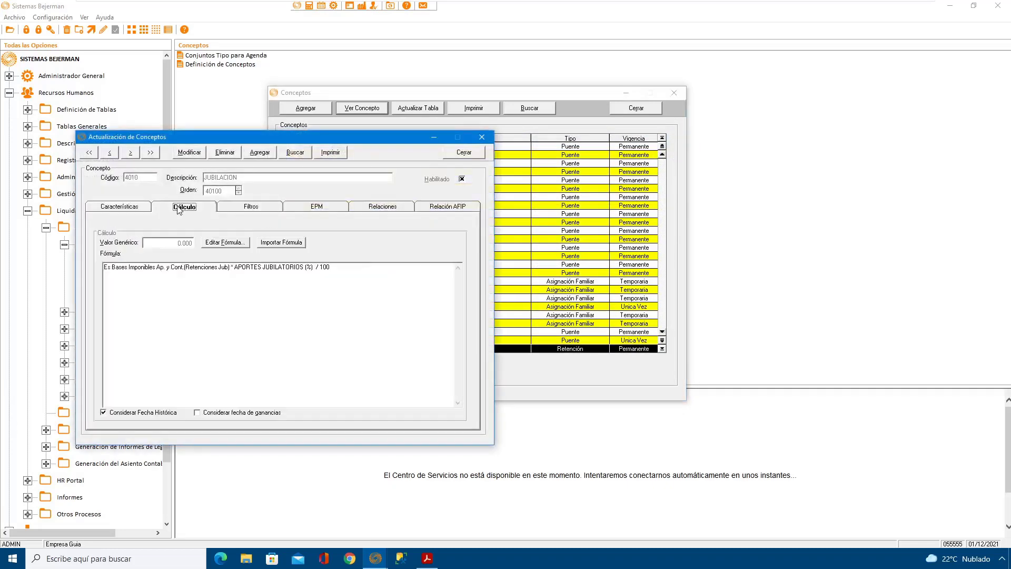
left_click(464, 152)
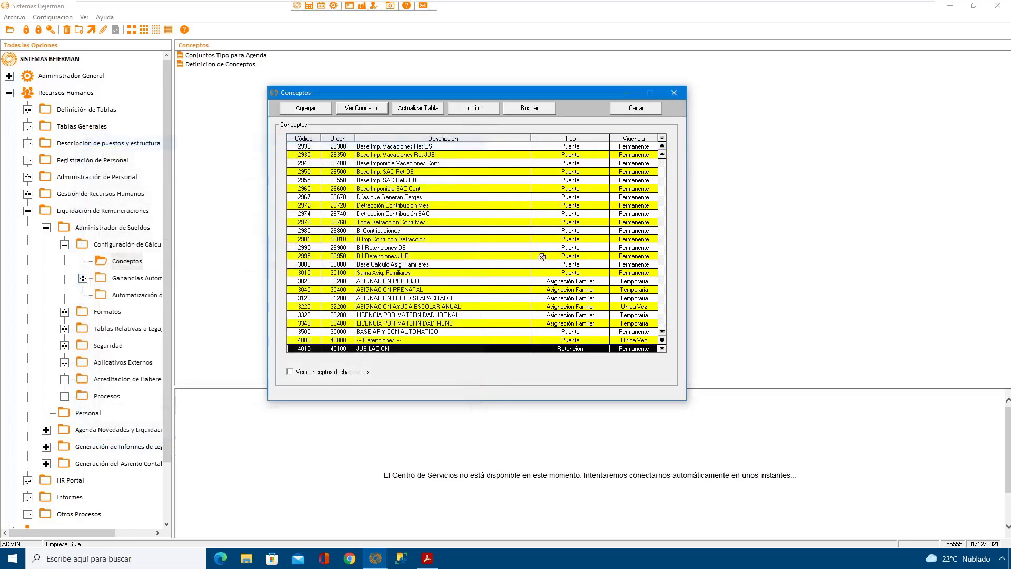
Step: Open concept 4150 ANSSAL from the concepts list and display its calculation formula
scroll(662, 333, "down", 3)
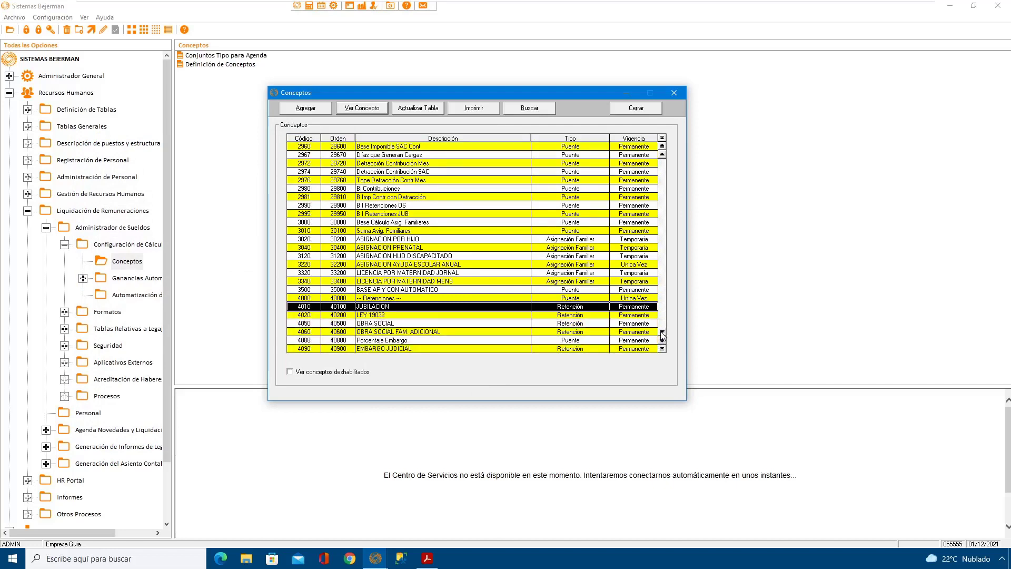
scroll(662, 333, "down", 2)
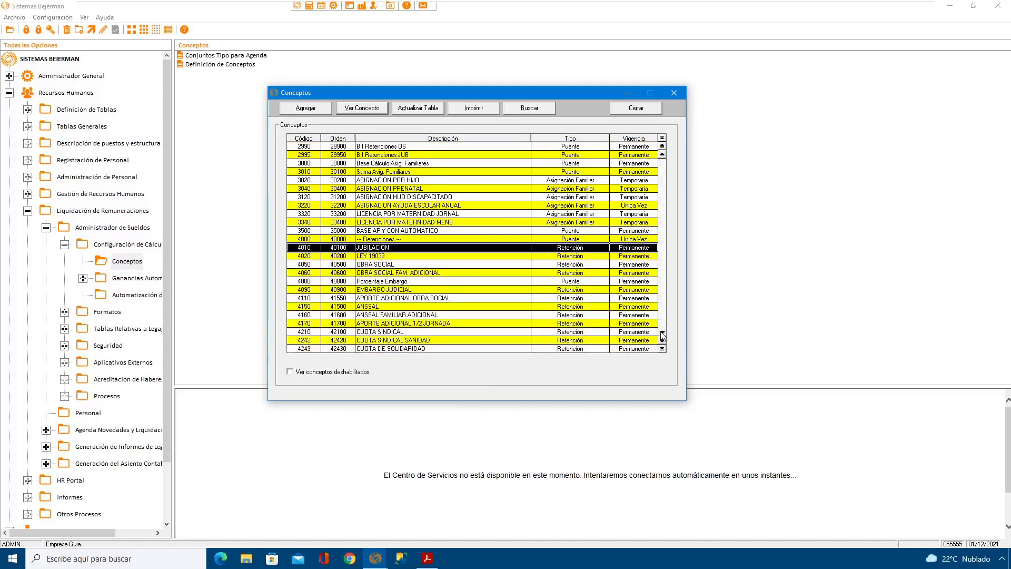
double_click(346, 306)
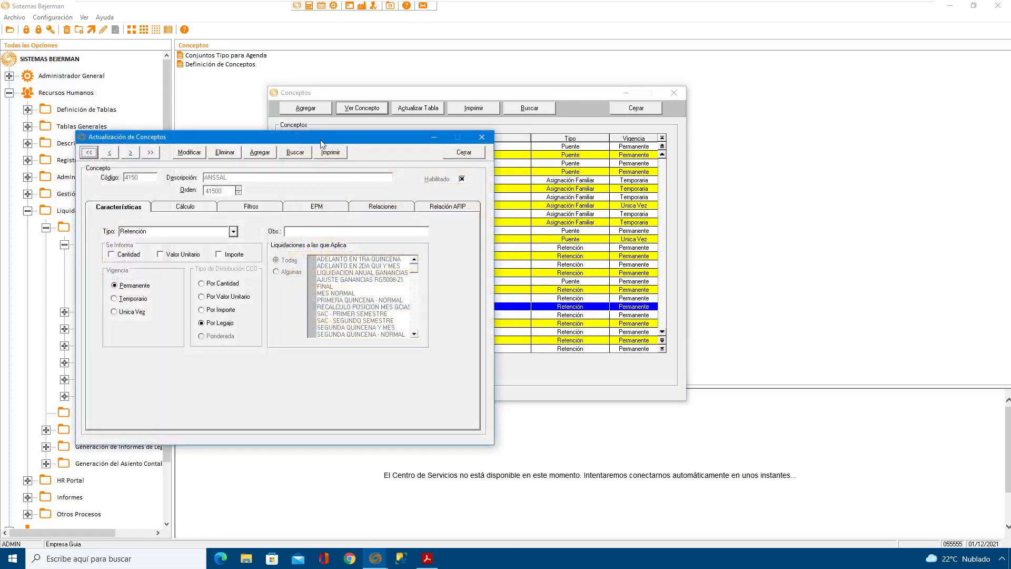
left_click_drag(321, 139, 489, 115)
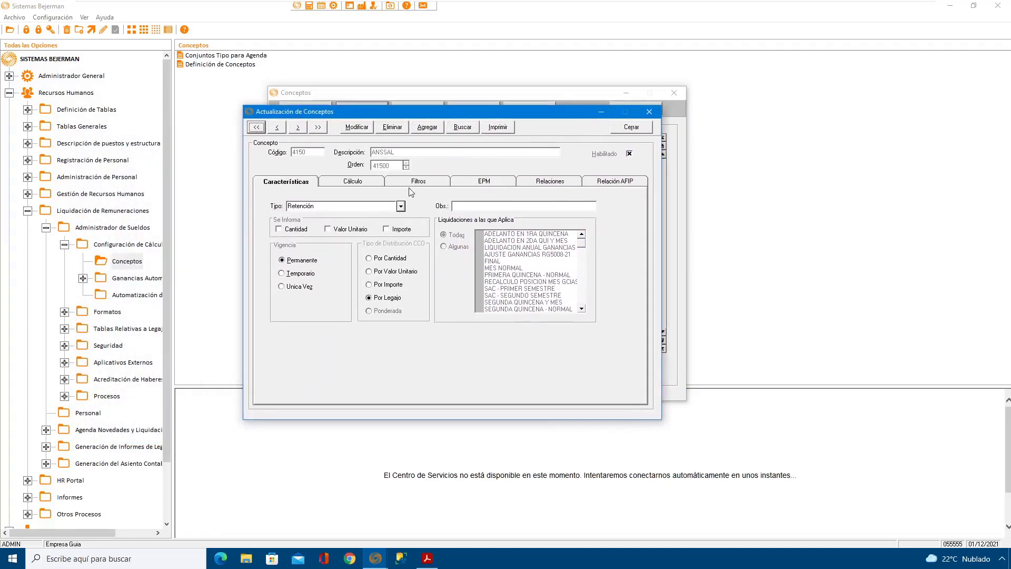
left_click(363, 182)
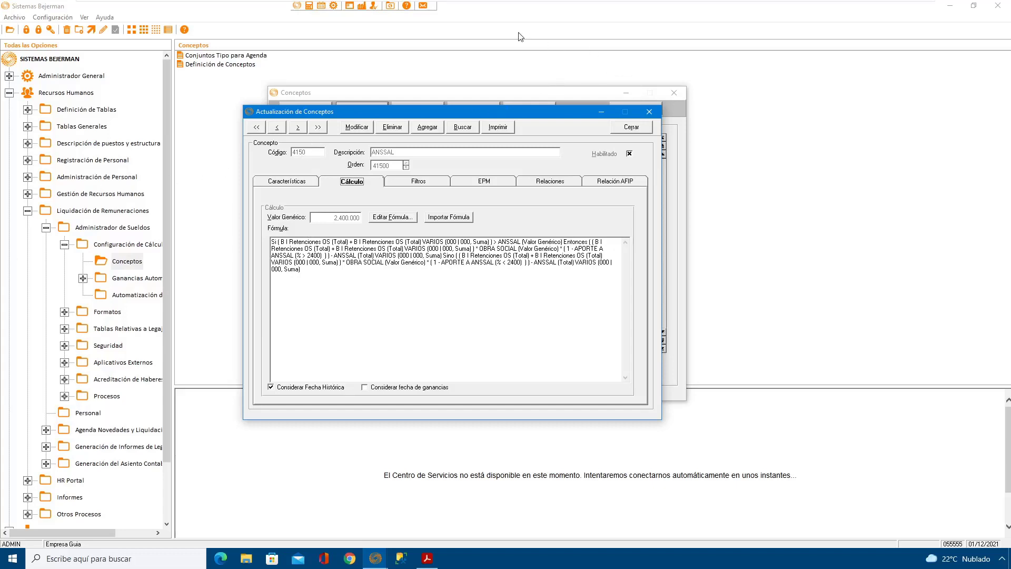
Step: Modify concept 4150, discarding its existing formula and starting a new one with the Si condition
left_click(365, 128)
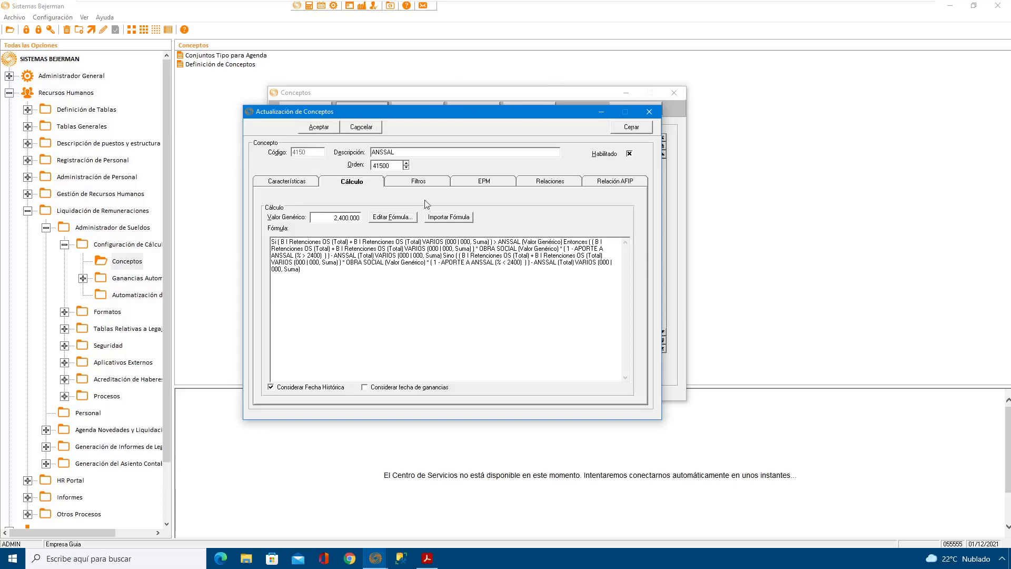
left_click(403, 222)
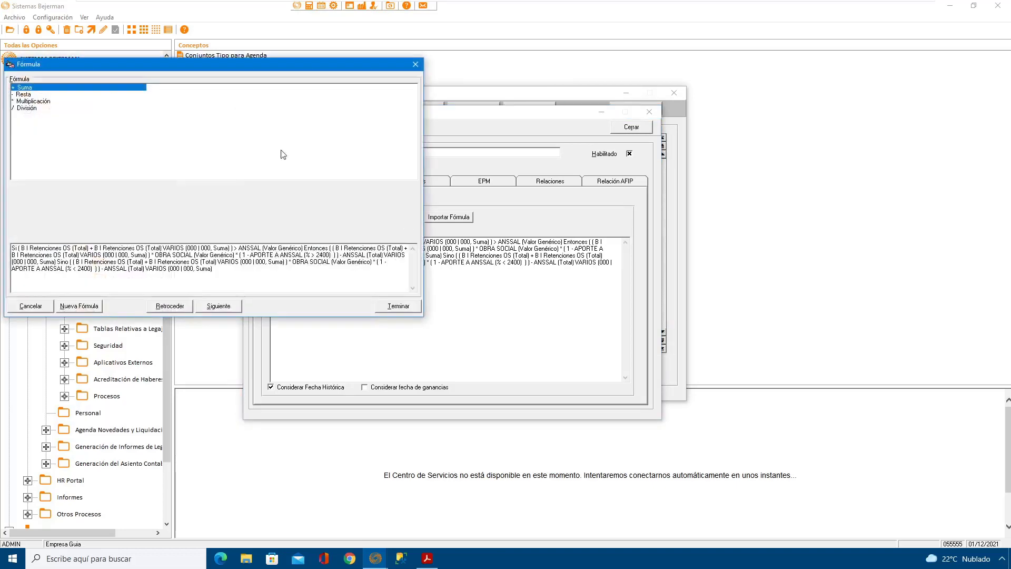
left_click_drag(264, 72, 500, 111)
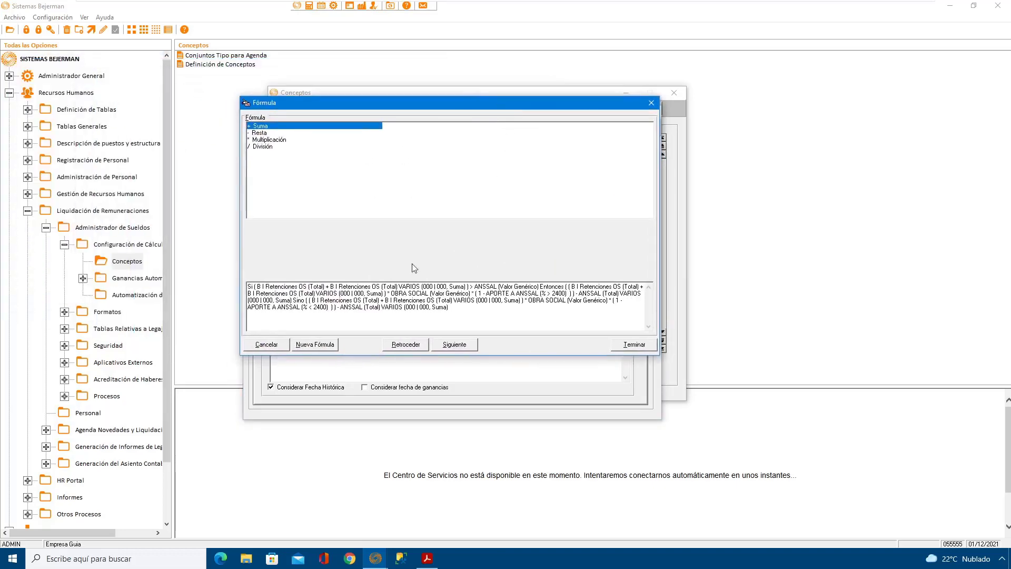
left_click(320, 346)
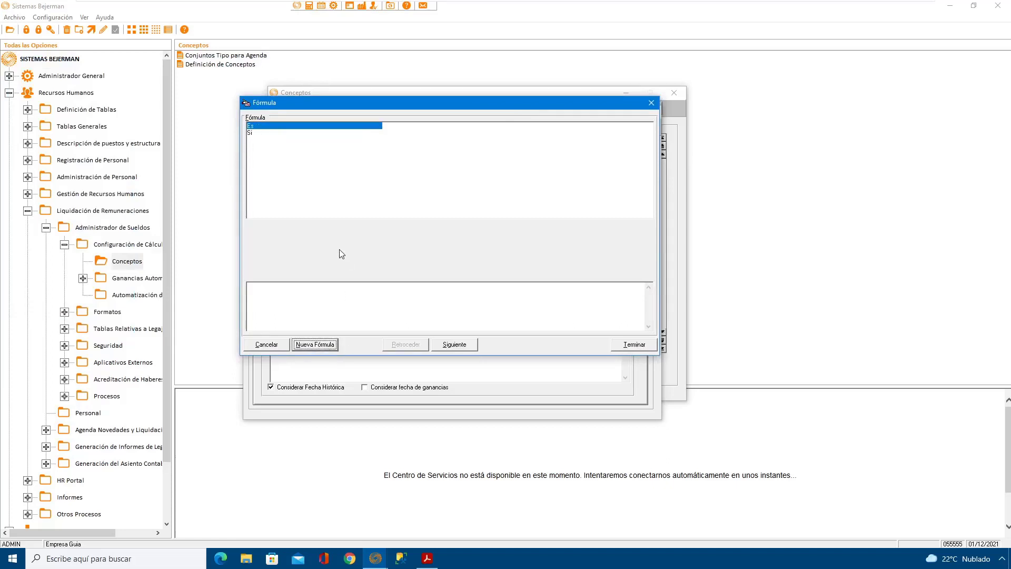
left_click(256, 135)
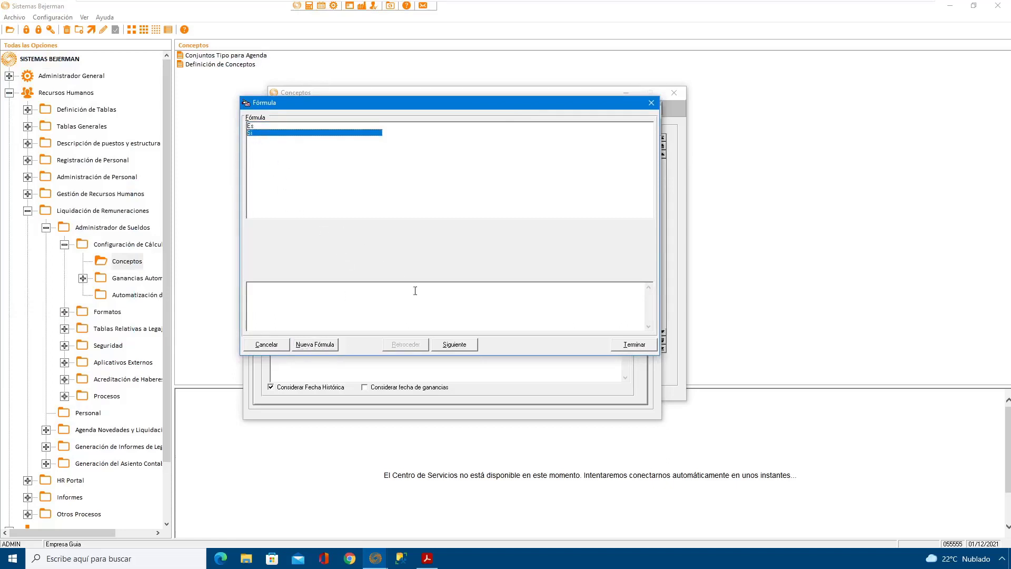
left_click(454, 345)
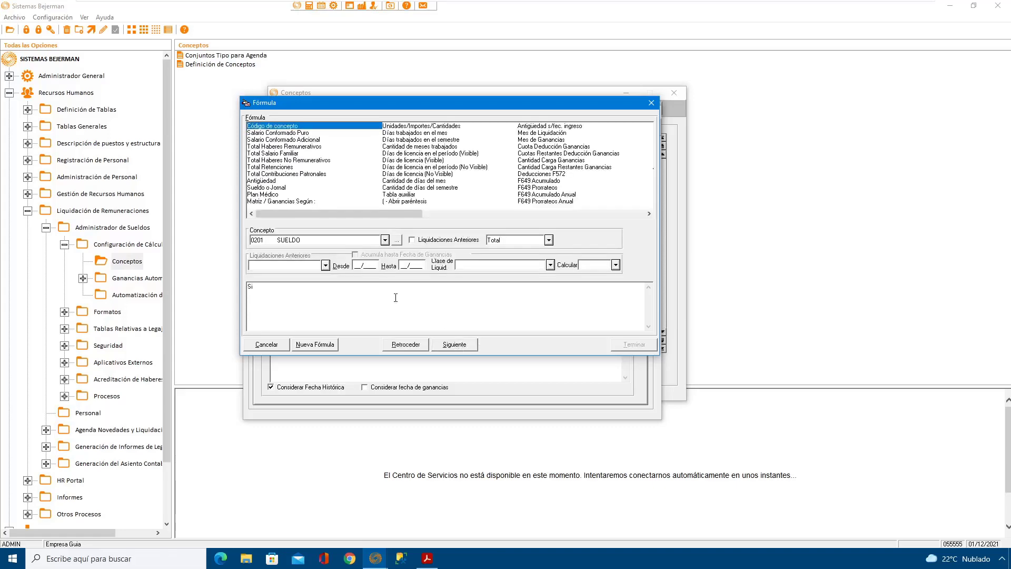
Step: Add Bases Imponibles Ap. y Cont. to the condition, using B990 Base Imp. Retenciones OS with Acumula mes enabled
left_click(621, 213)
left_click(621, 214)
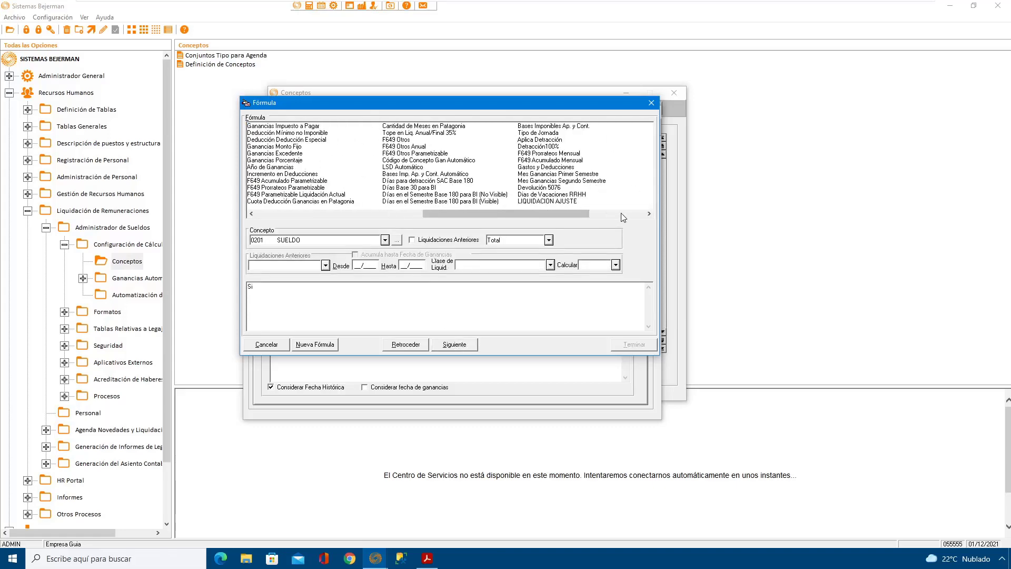
left_click(563, 126)
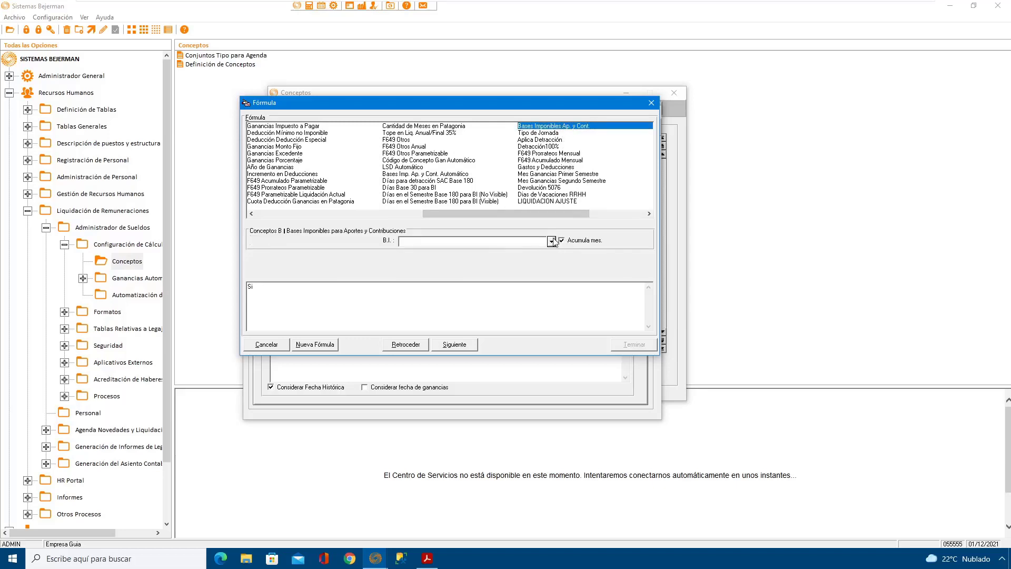
left_click(552, 241)
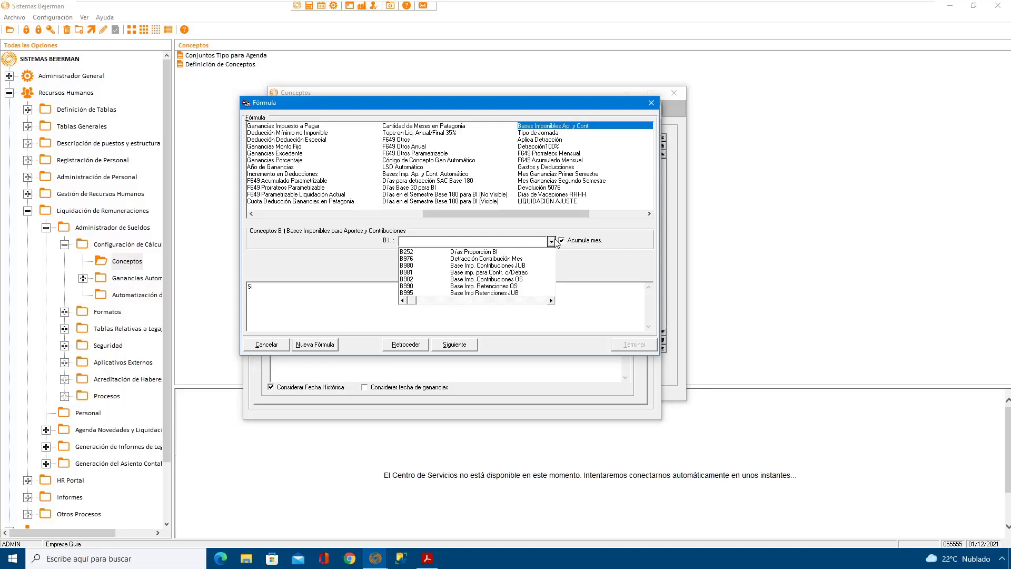
left_click(497, 286)
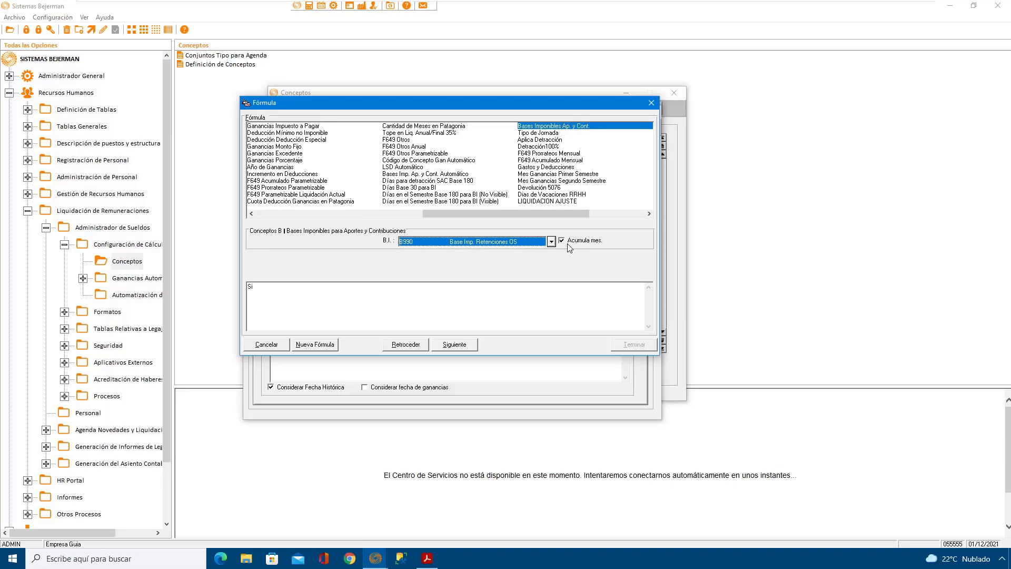
left_click(456, 345)
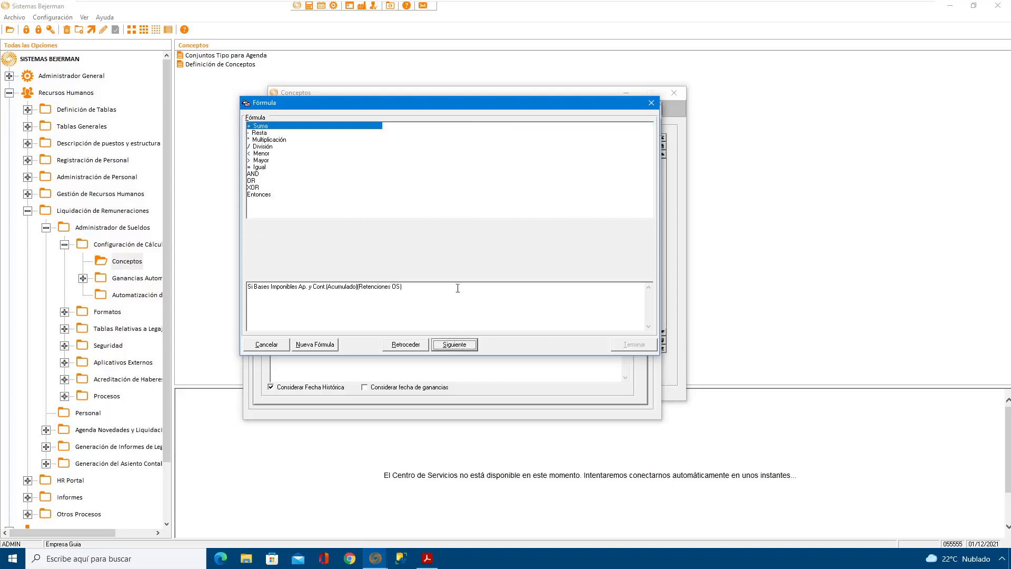
Step: Complete the comparison as greater than (Mayor) the Valor Genérico of concept 4150 ANSSAL
left_click(271, 161)
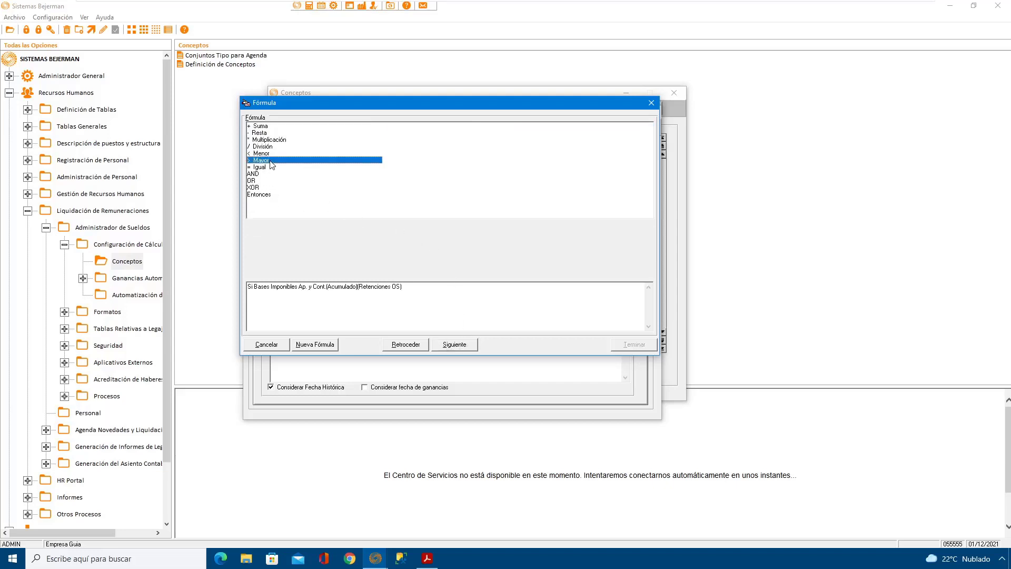
left_click(453, 346)
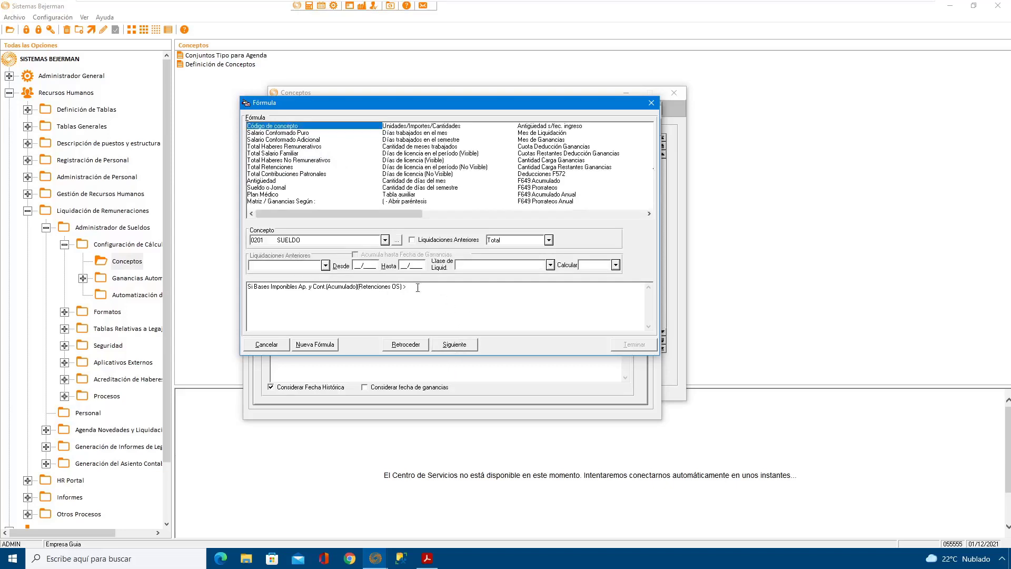
left_click(358, 240)
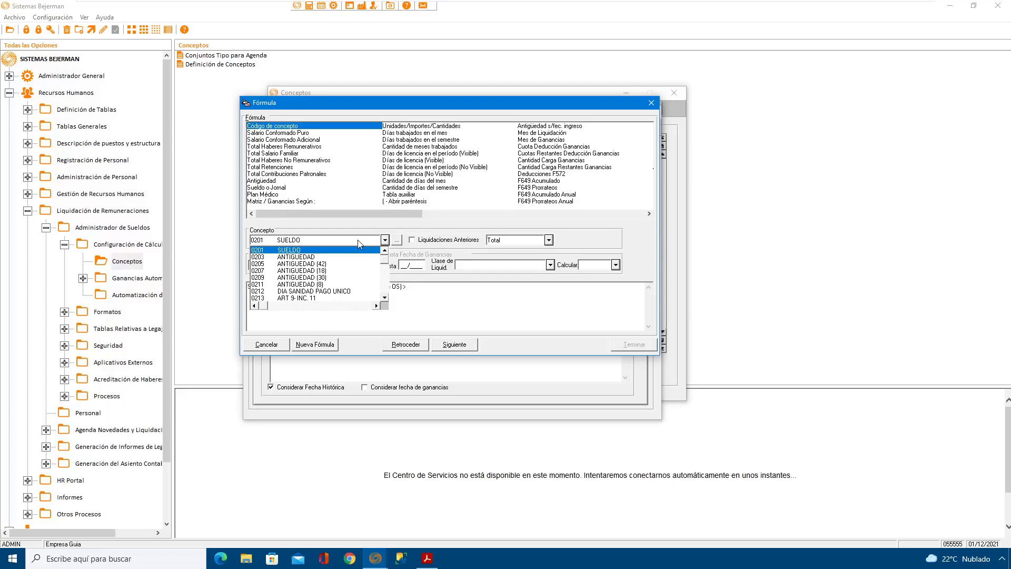
type("4050 OBRA SOCIAL")
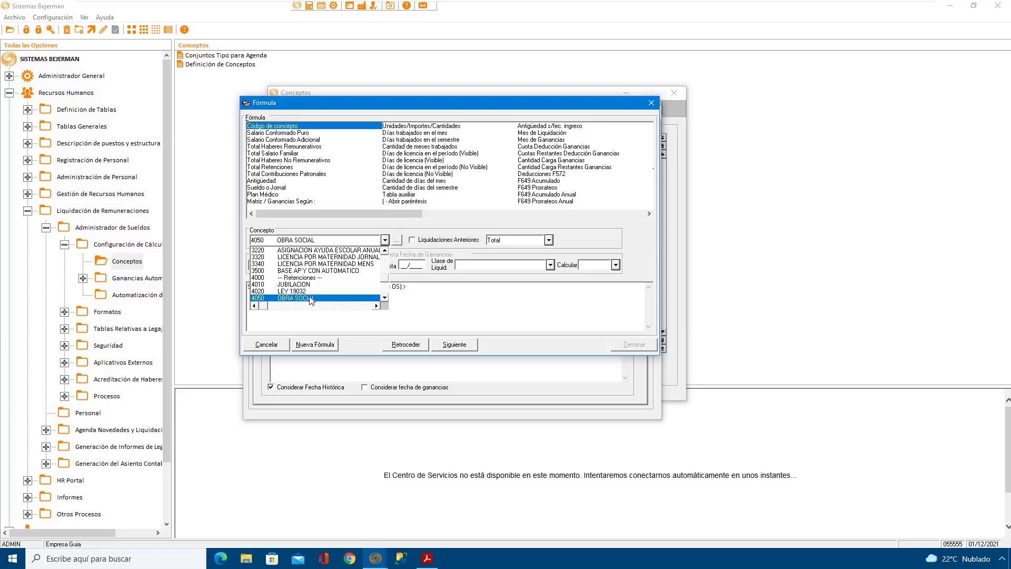
left_click(385, 298)
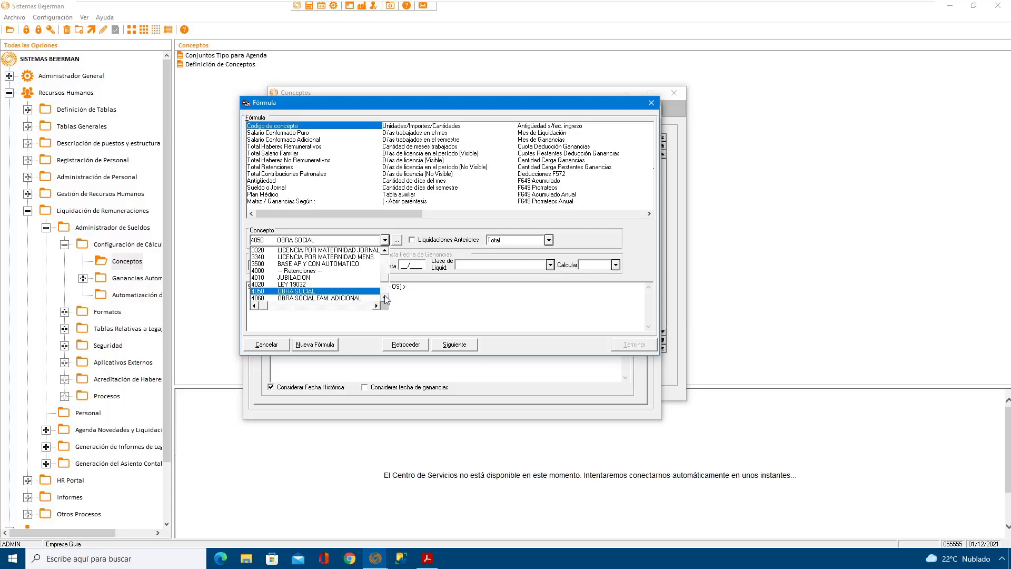
left_click(385, 298)
left_click(385, 298)
left_click(385, 298)
left_click(385, 298)
left_click(385, 298)
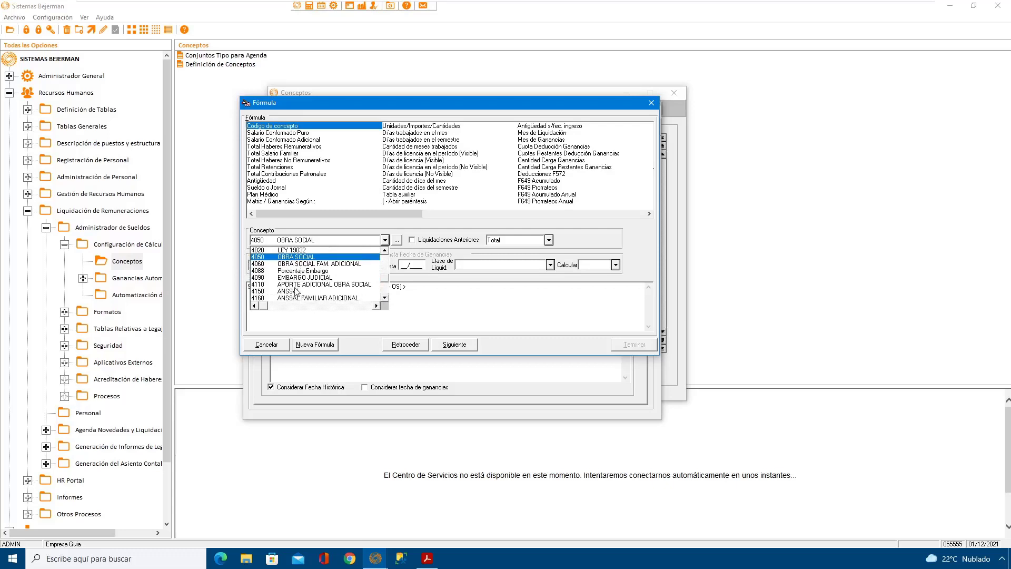
left_click(293, 291)
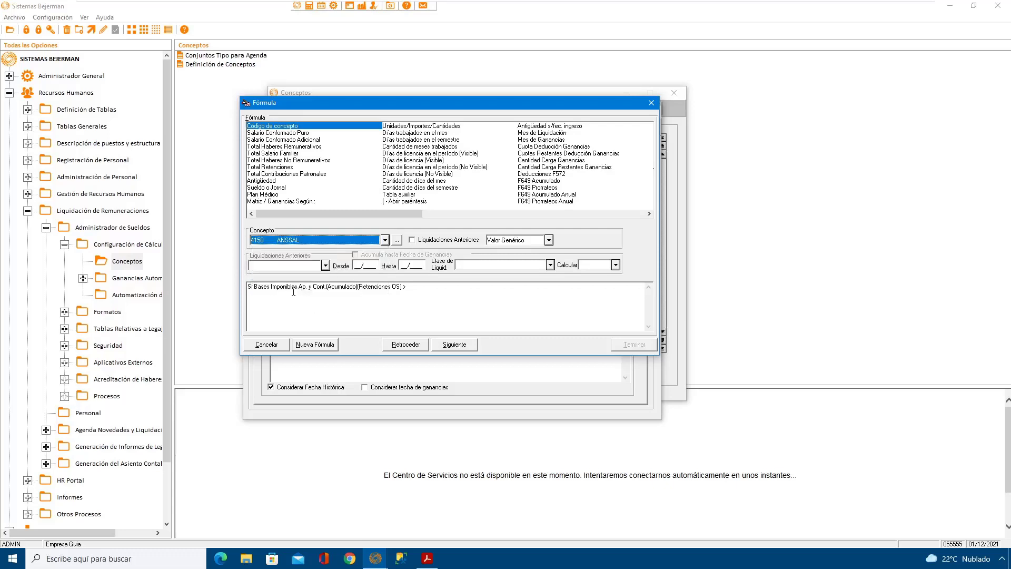
left_click(462, 347)
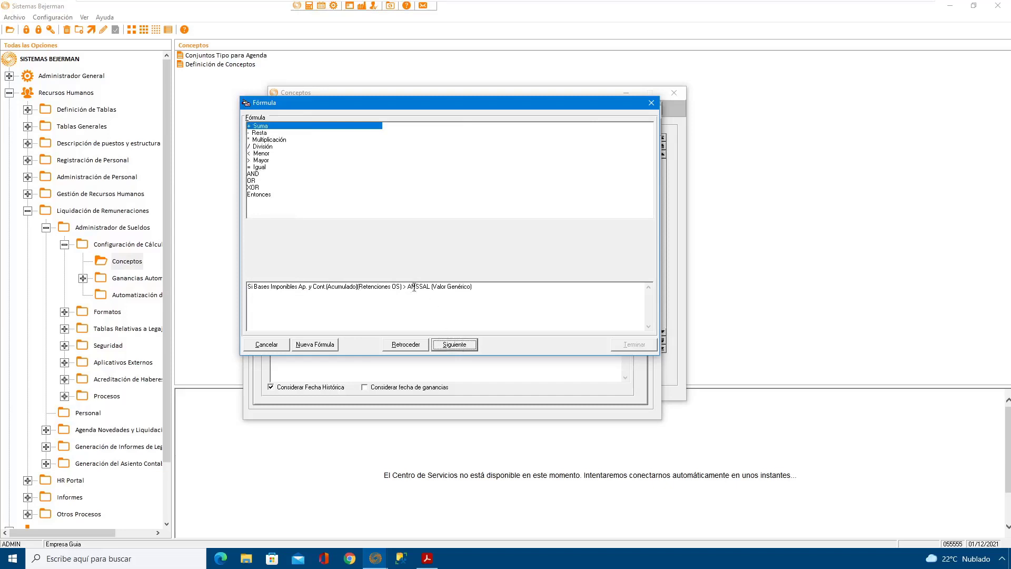
Step: Add Entonces after the condition and open a parenthesis for its result
left_click(266, 195)
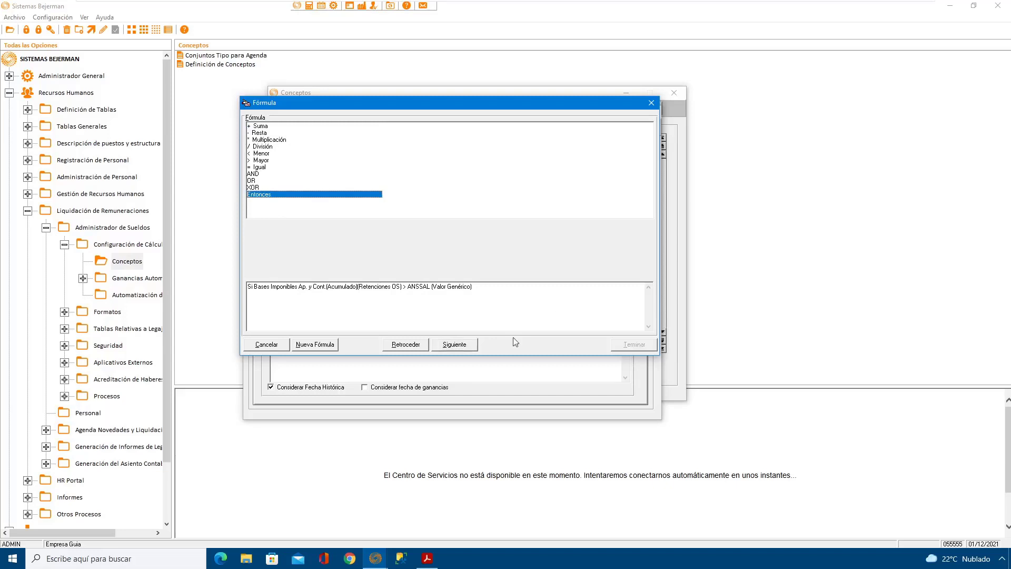
left_click(454, 345)
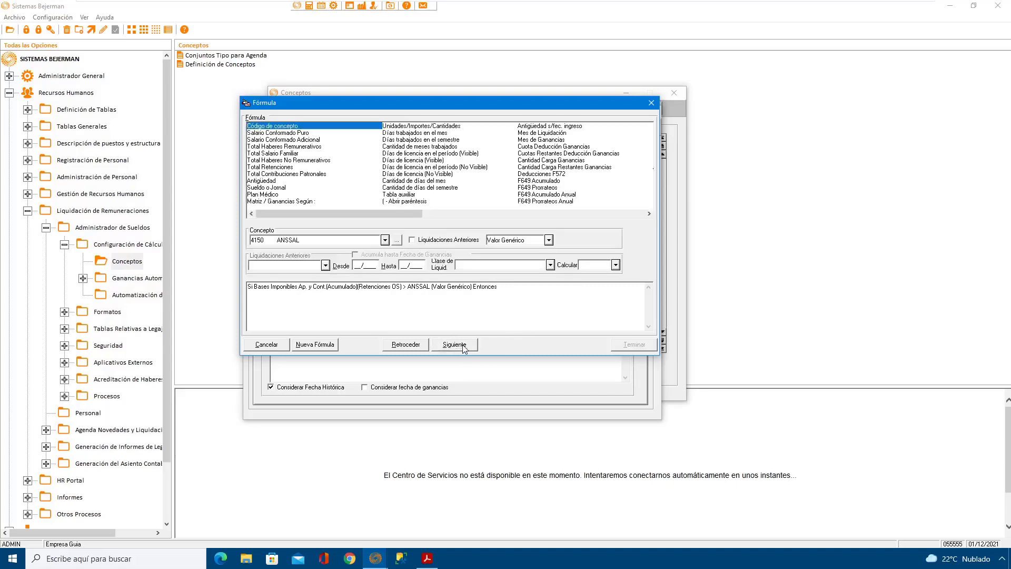
left_click(593, 214)
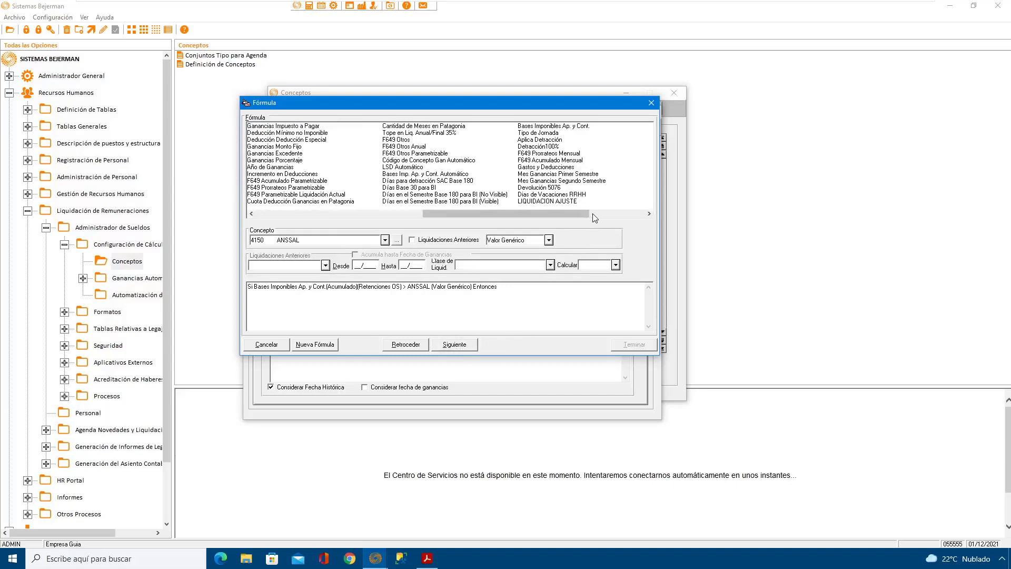
left_click_drag(587, 215, 274, 223)
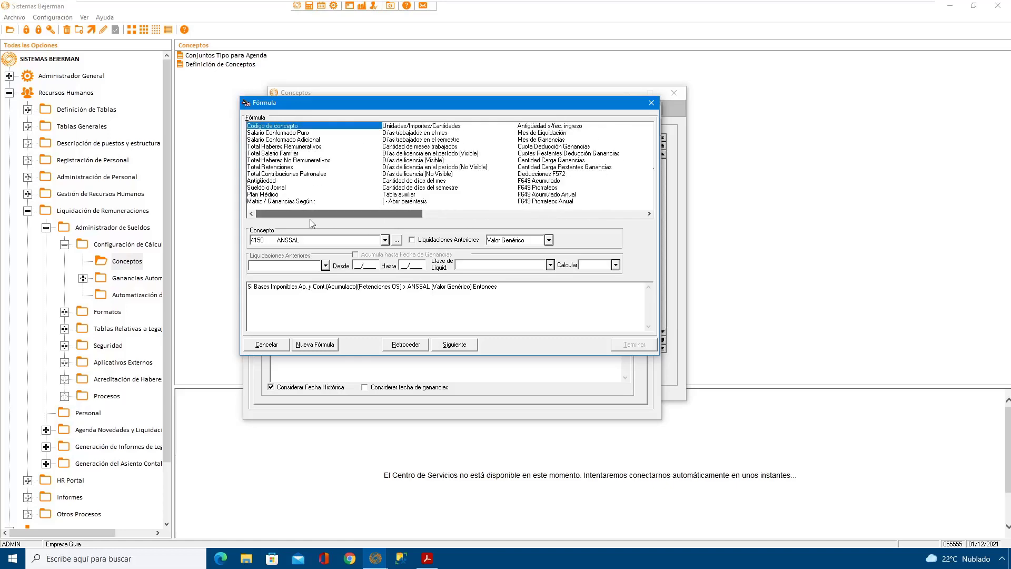
left_click(408, 201)
left_click(457, 345)
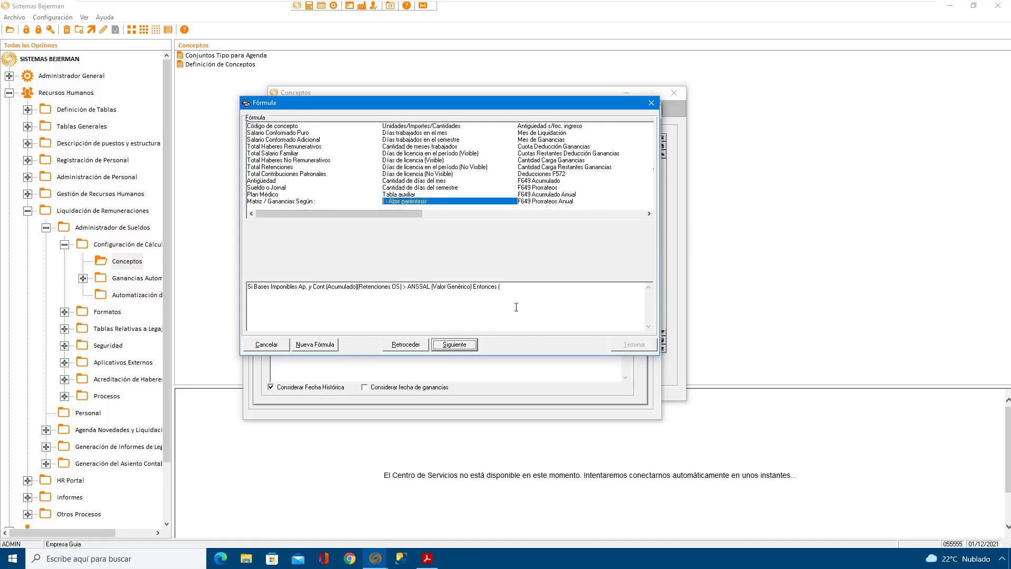
Step: Add Bases Imponibles Ap. y Cont. inside the open parenthesis, using B990 Base Imp. Retenciones OS with Acumula mes enabled
left_click(578, 214)
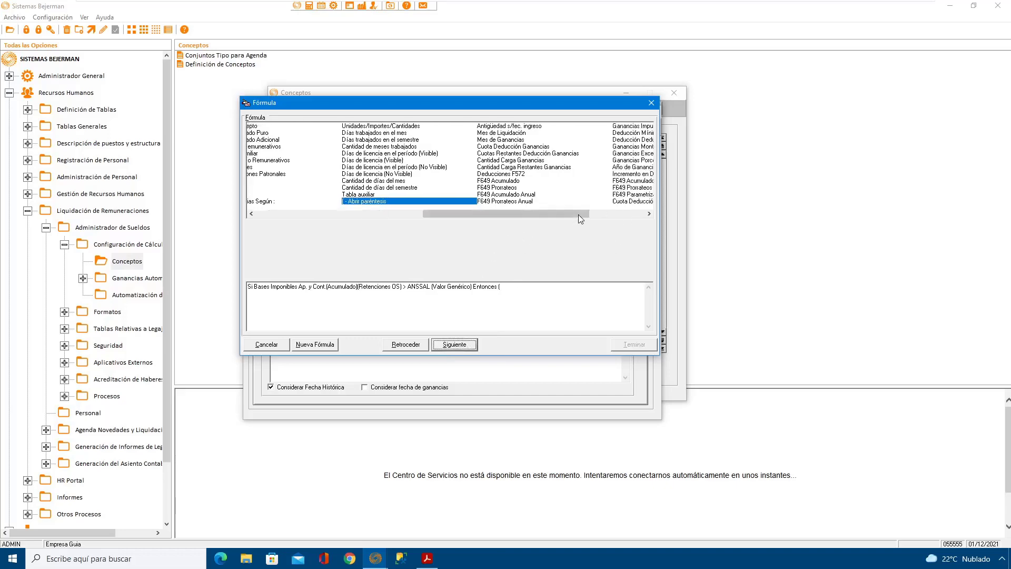
left_click(568, 127)
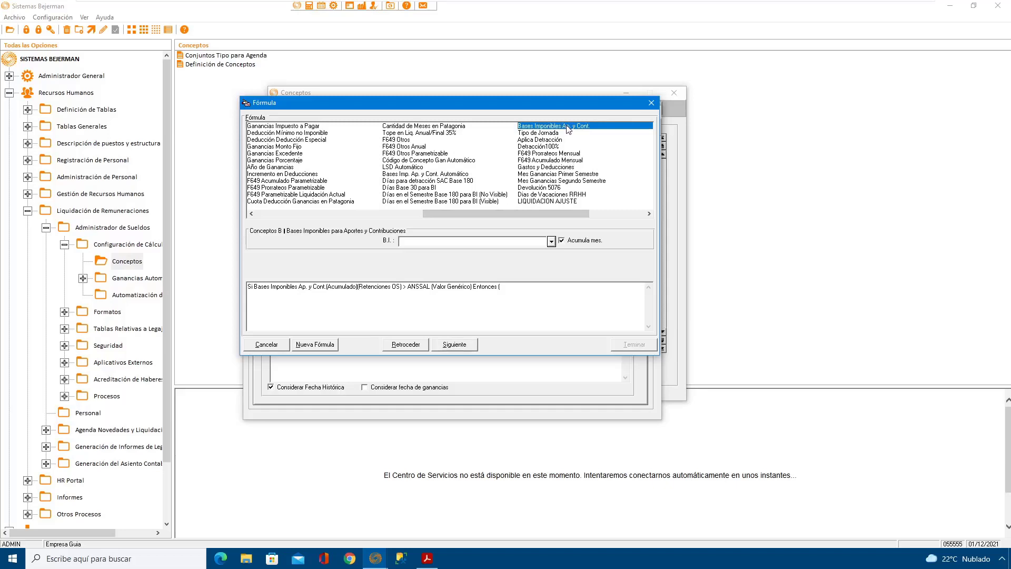
left_click(551, 242)
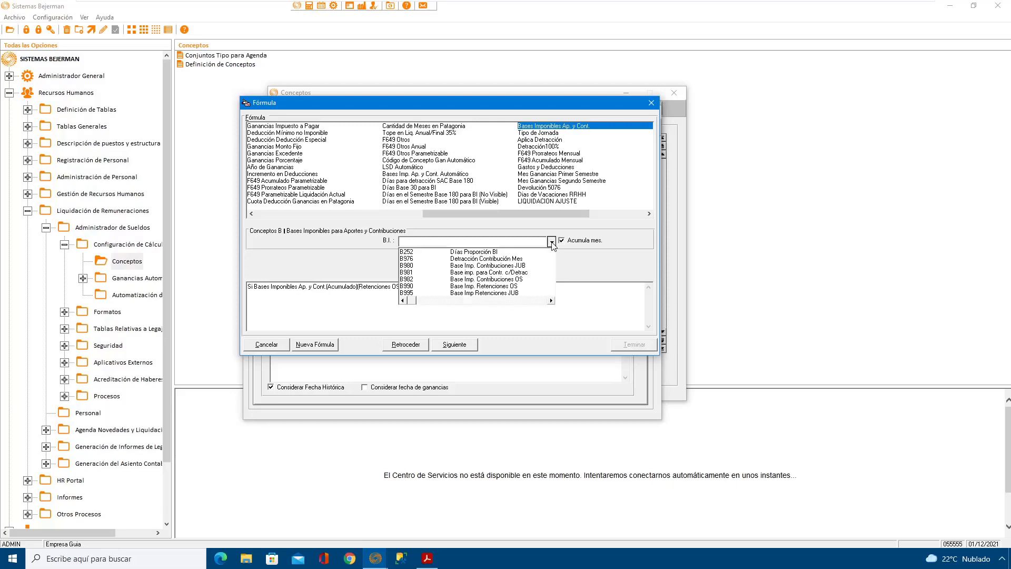
left_click(516, 286)
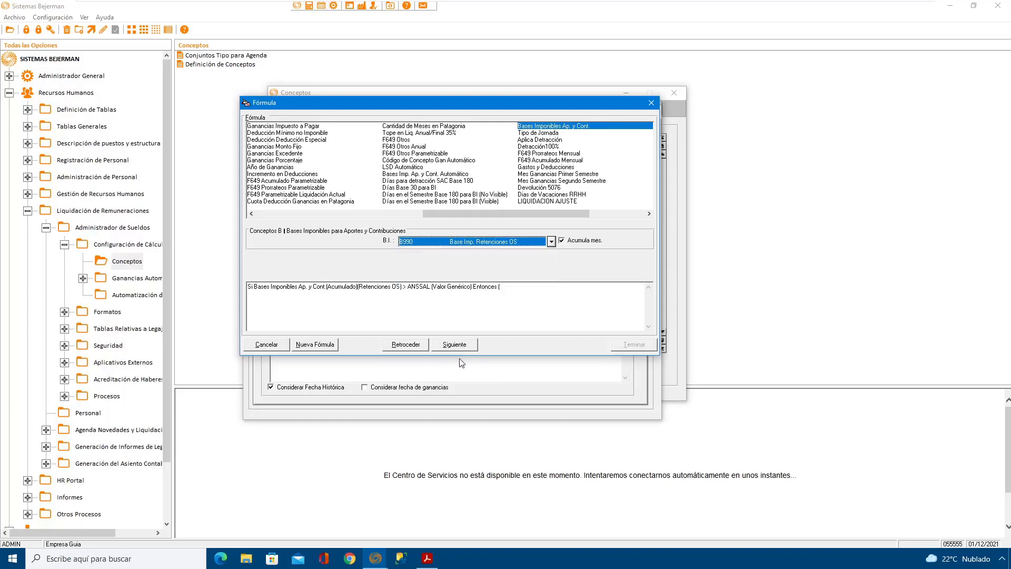
left_click(455, 345)
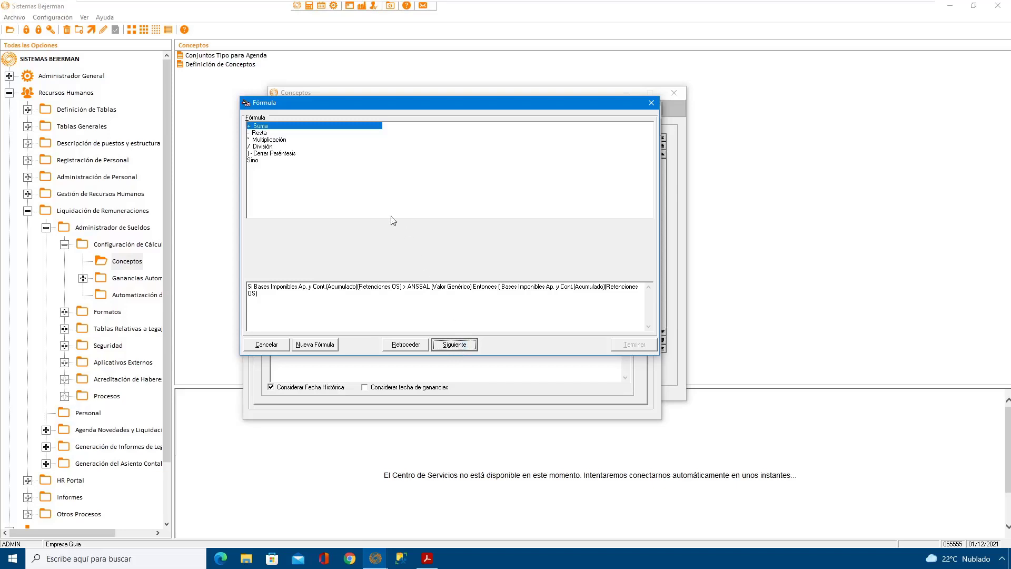
Step: Multiply the taxable base by the Valor Genérico of concept 4050 OBRA SOCIAL and close the parenthesis
left_click(279, 139)
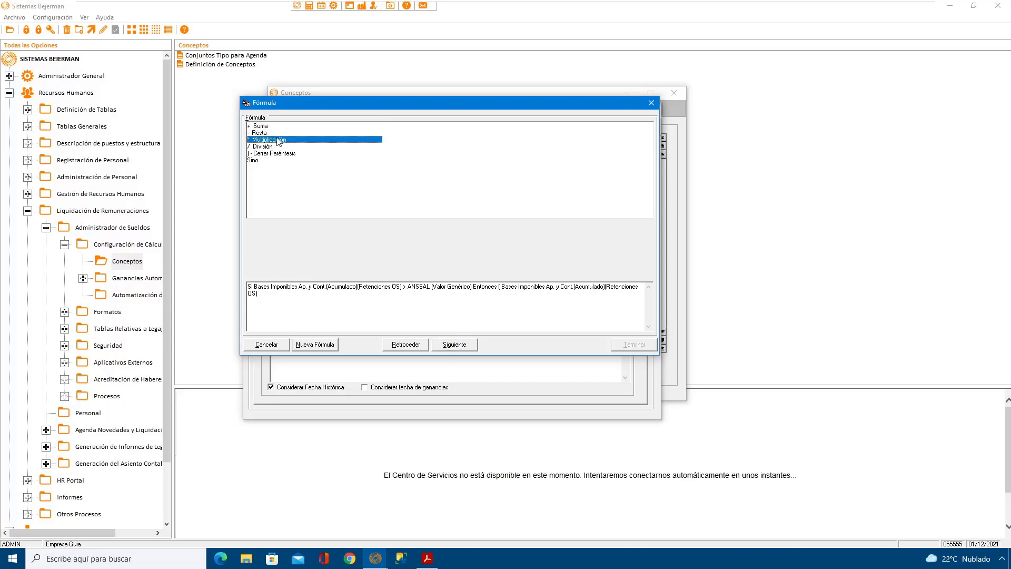
left_click(455, 345)
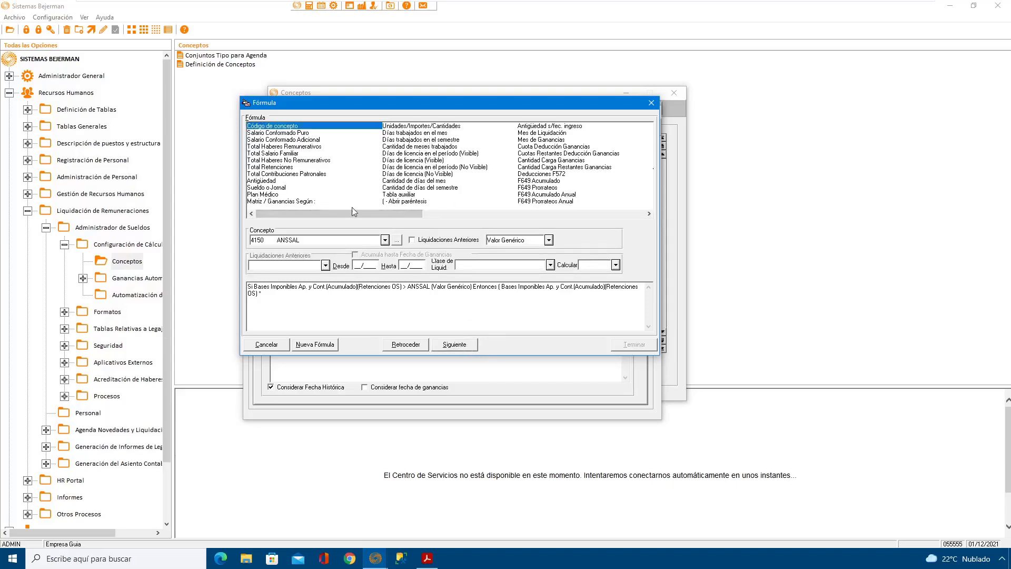
left_click(325, 242)
type("4050")
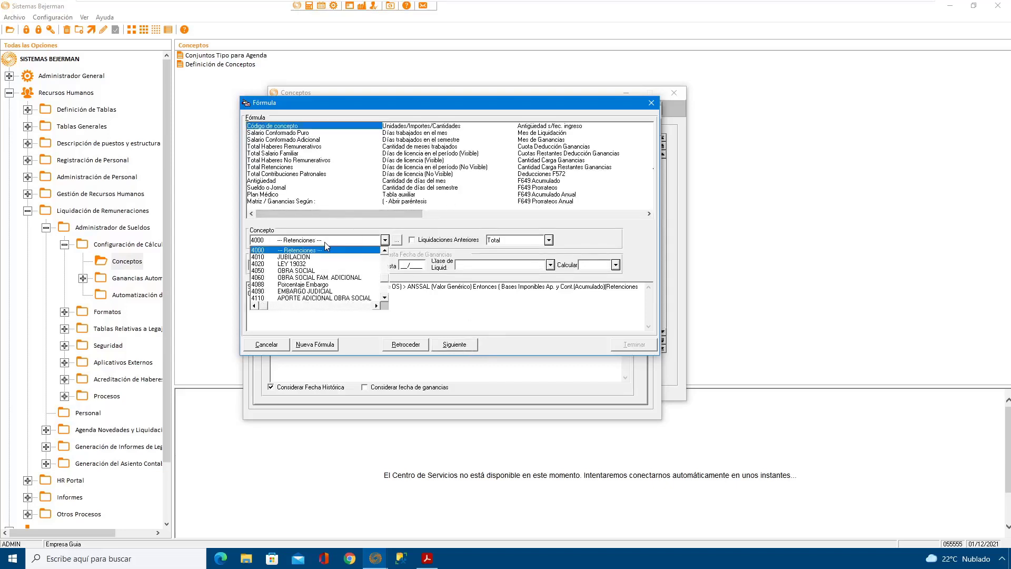
left_click(313, 272)
left_click(522, 243)
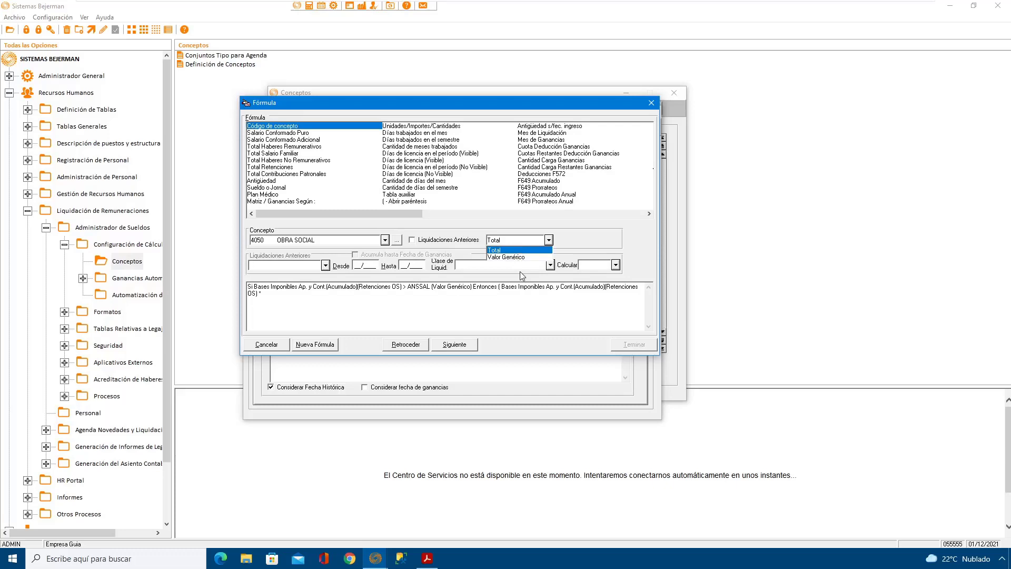
left_click(520, 257)
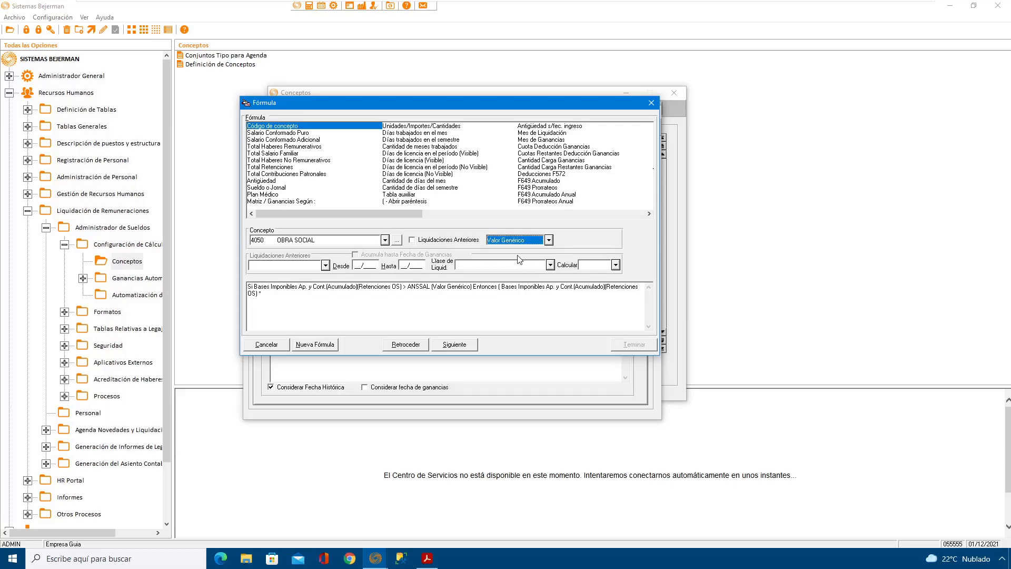
left_click(467, 345)
left_click(271, 153)
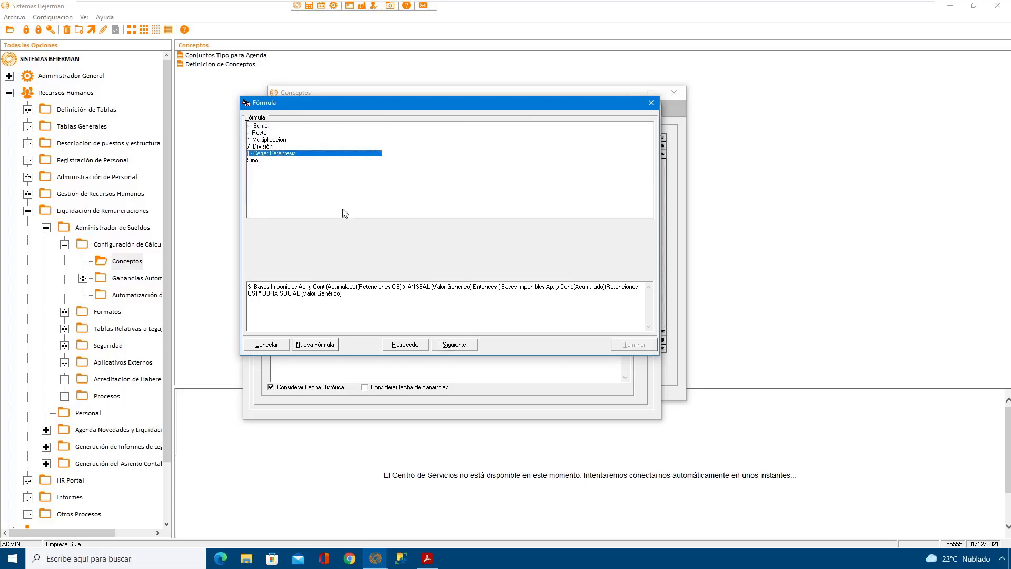
left_click(464, 346)
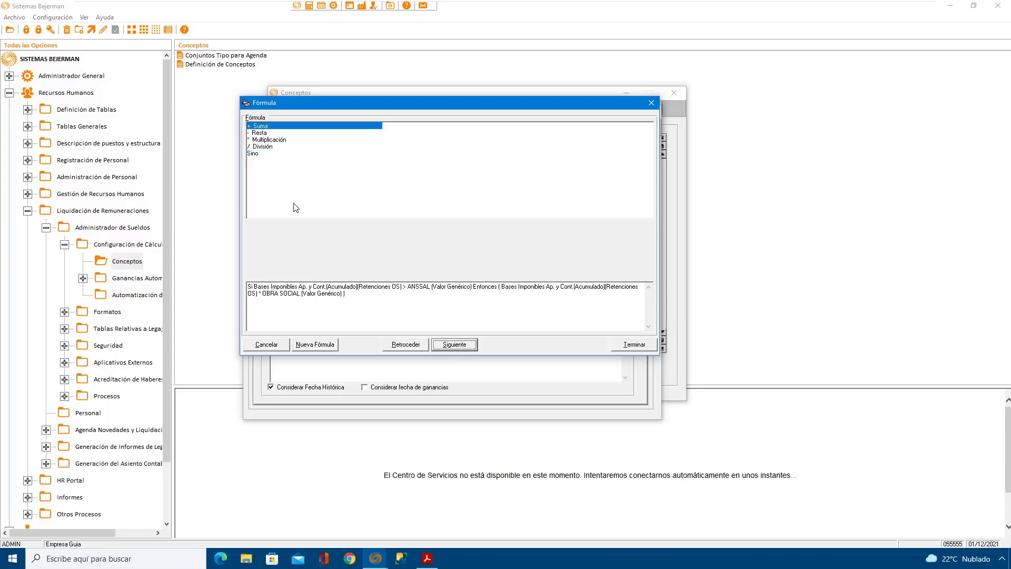
Step: Add a multiplication by a new parenthesis that starts with the quantity 1
left_click(277, 139)
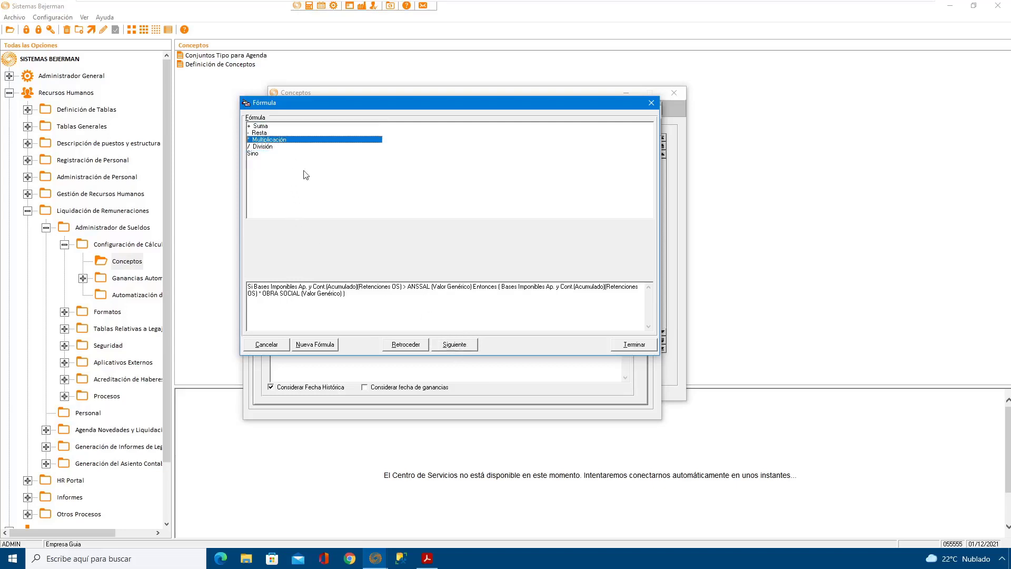
left_click(456, 346)
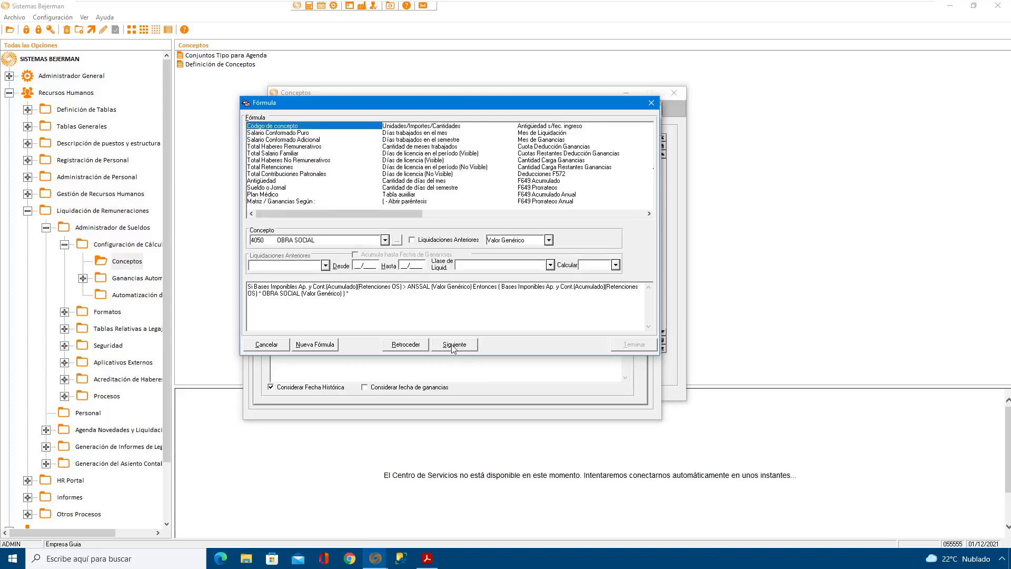
left_click(411, 201)
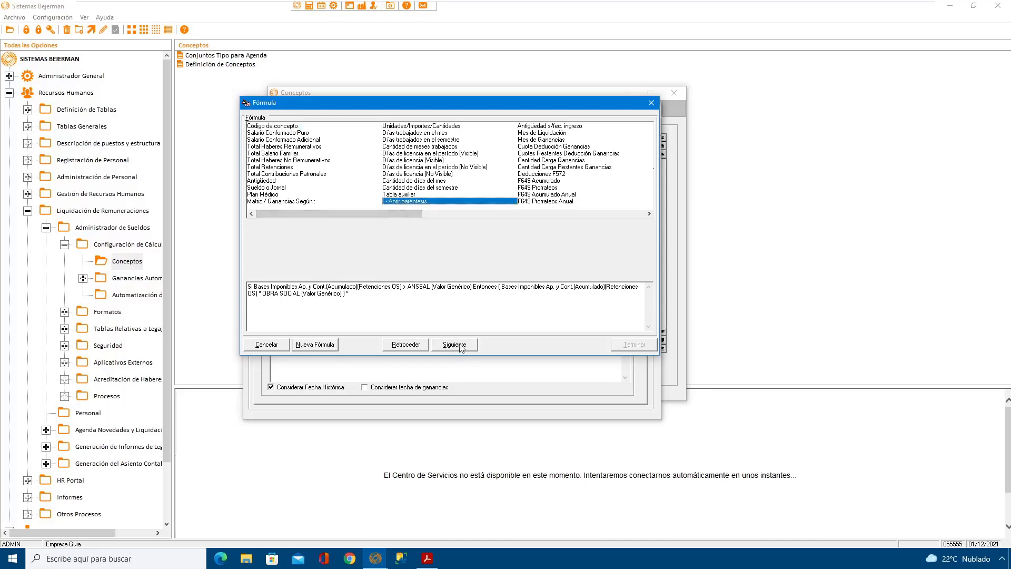
left_click(460, 346)
left_click(414, 126)
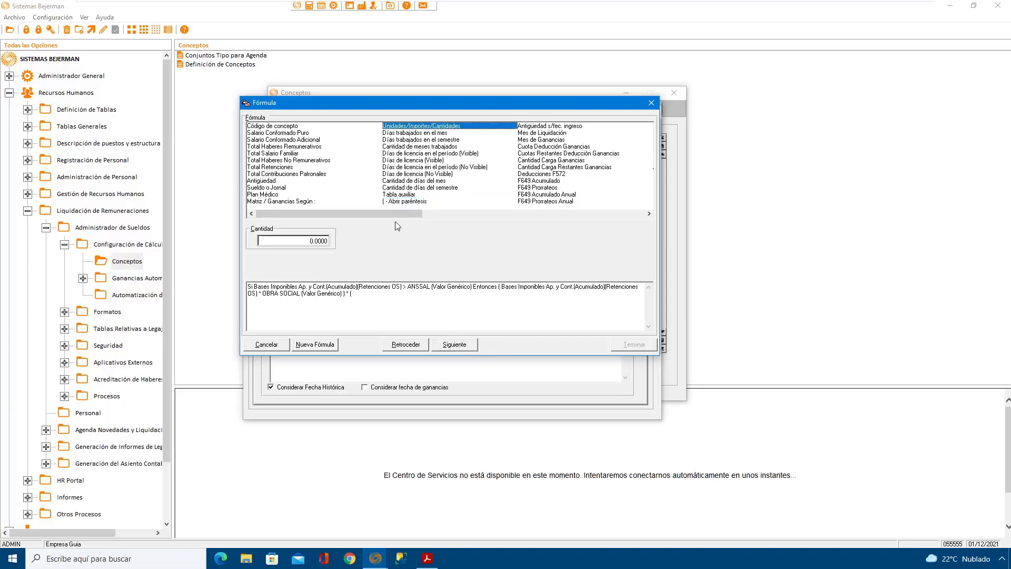
left_click(302, 241)
type("1")
left_click(461, 345)
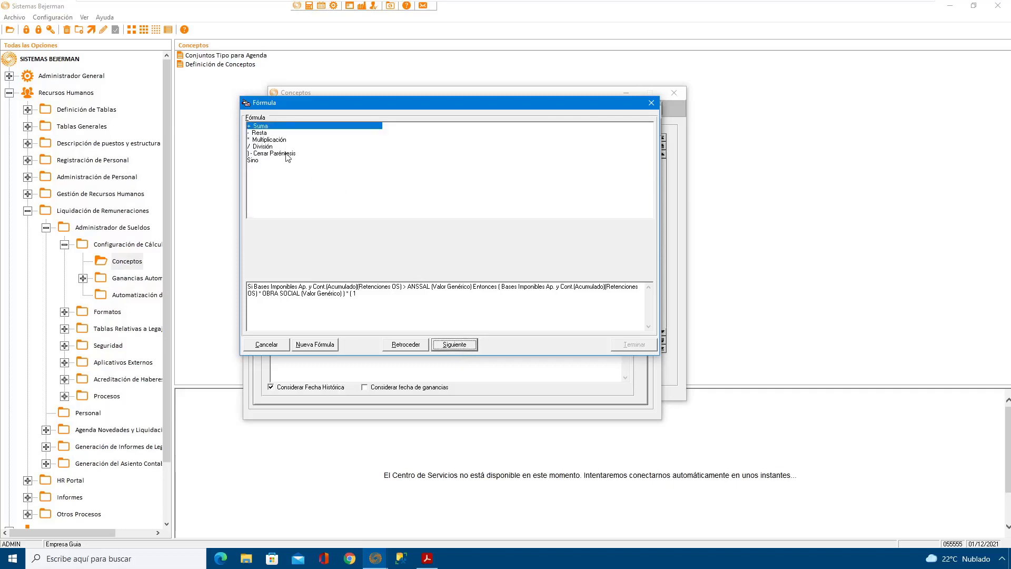
Step: Subtract the auxiliary table value APORTE A ANSSAL, % > 2400, from the 1 and close the parenthesis
left_click(267, 134)
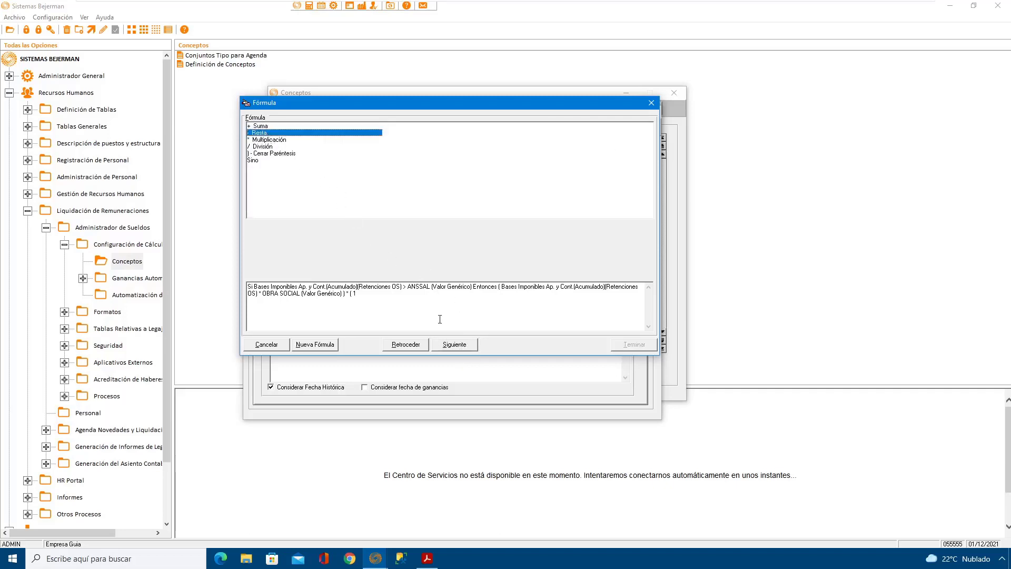
left_click(451, 342)
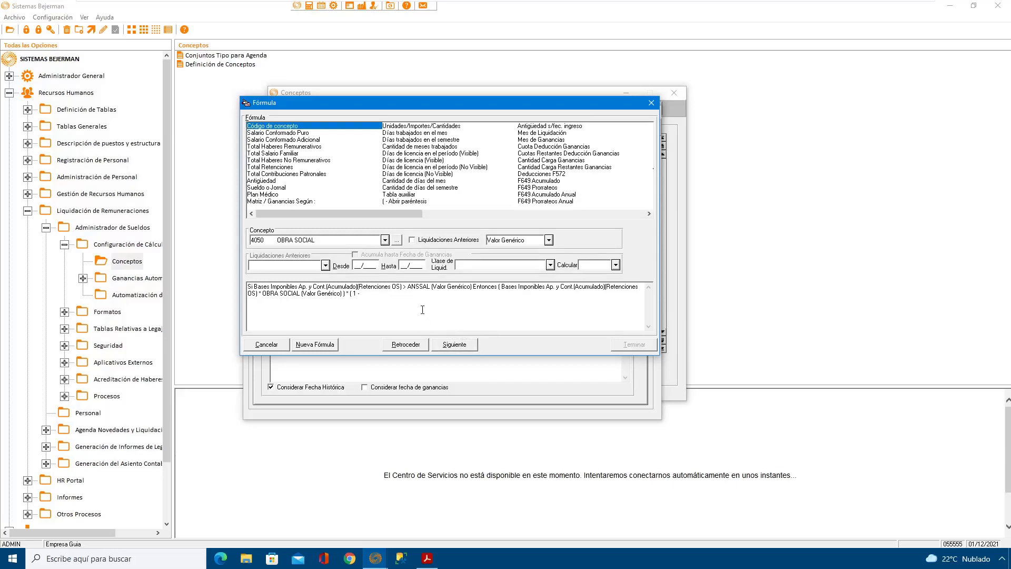
left_click(415, 194)
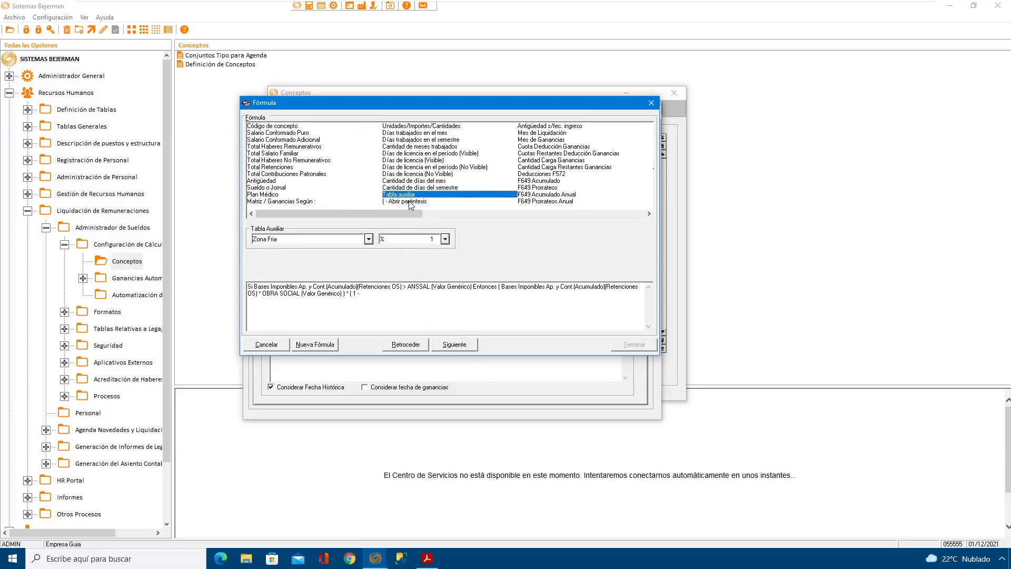
left_click(368, 239)
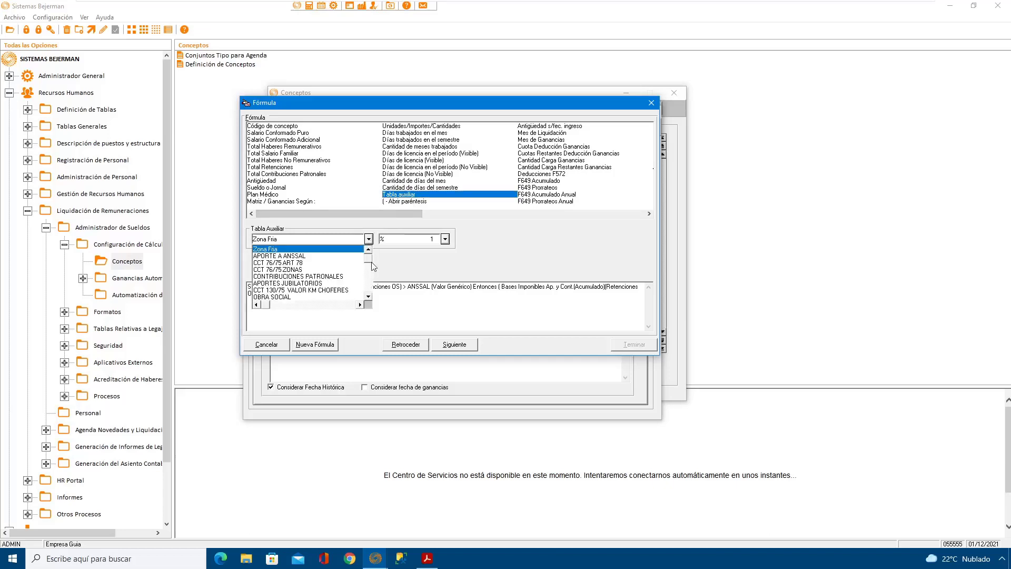
left_click(368, 297)
left_click(367, 297)
left_click(368, 298)
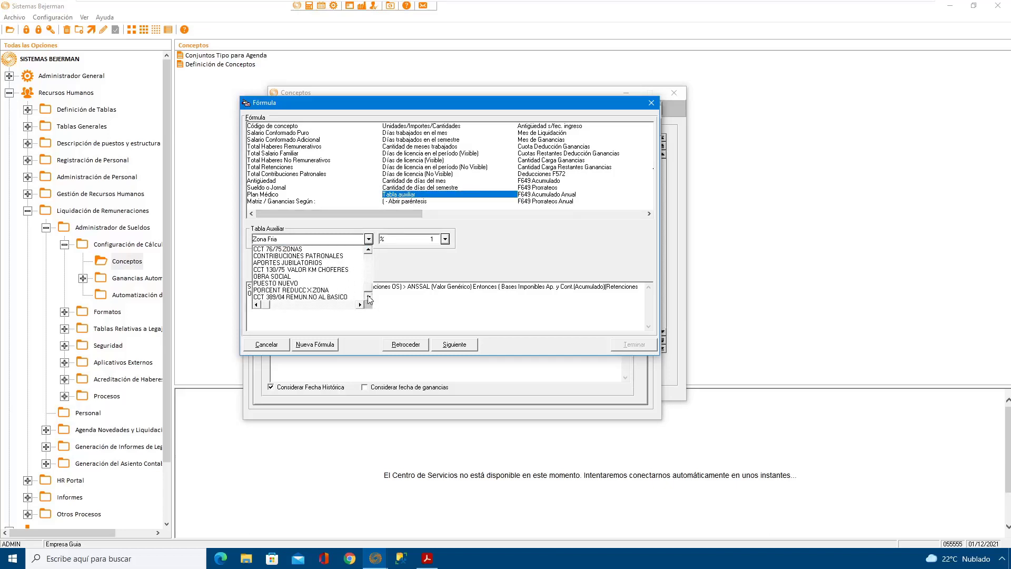
left_click(369, 251)
left_click(369, 251)
left_click(369, 250)
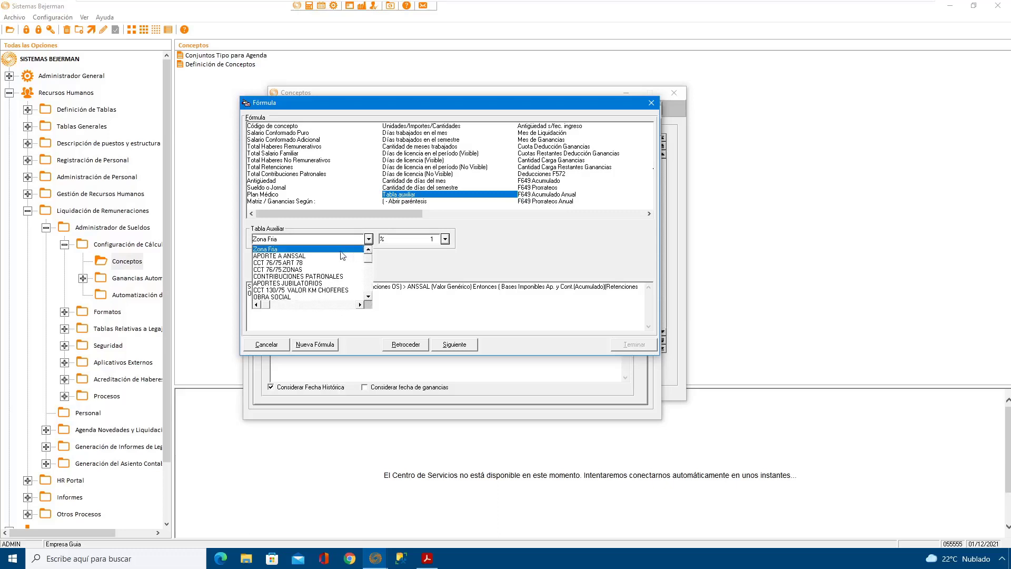
left_click(304, 258)
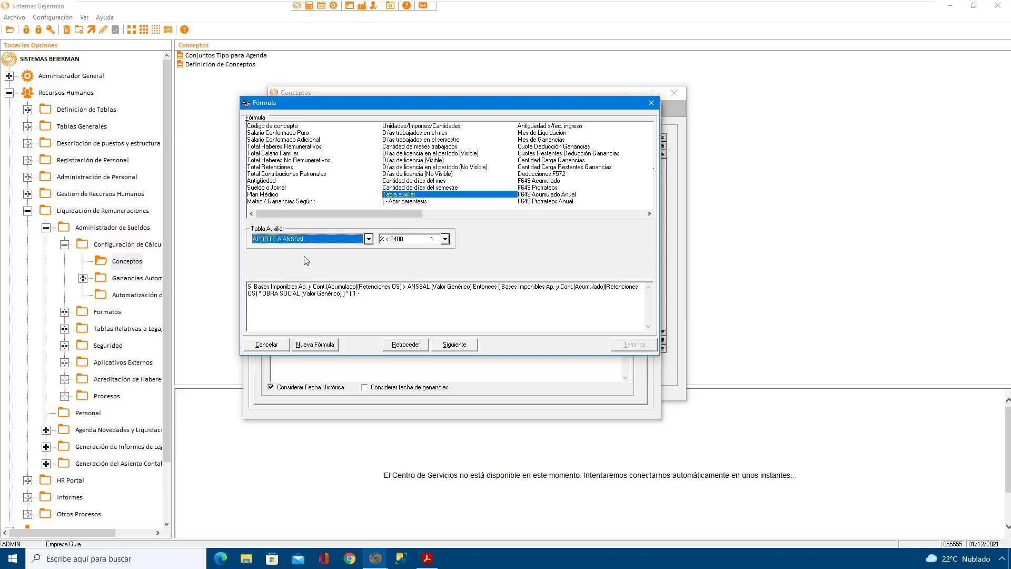
left_click(446, 238)
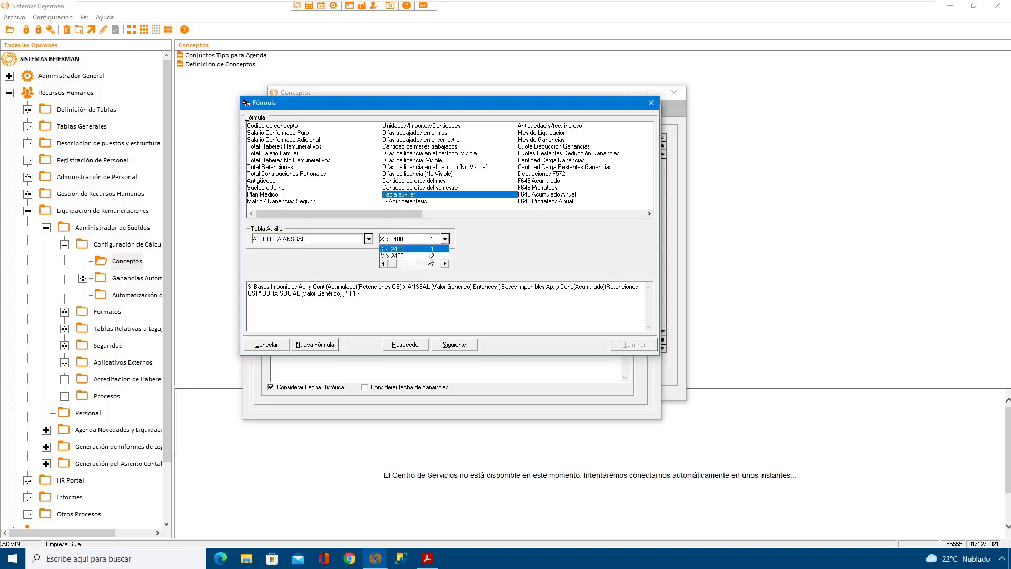
left_click(428, 256)
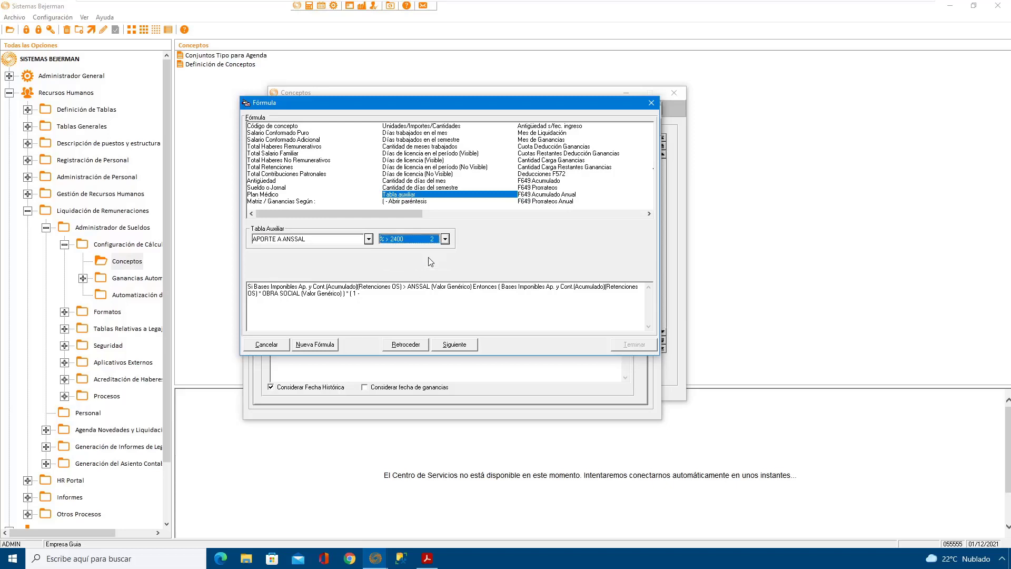
left_click(456, 345)
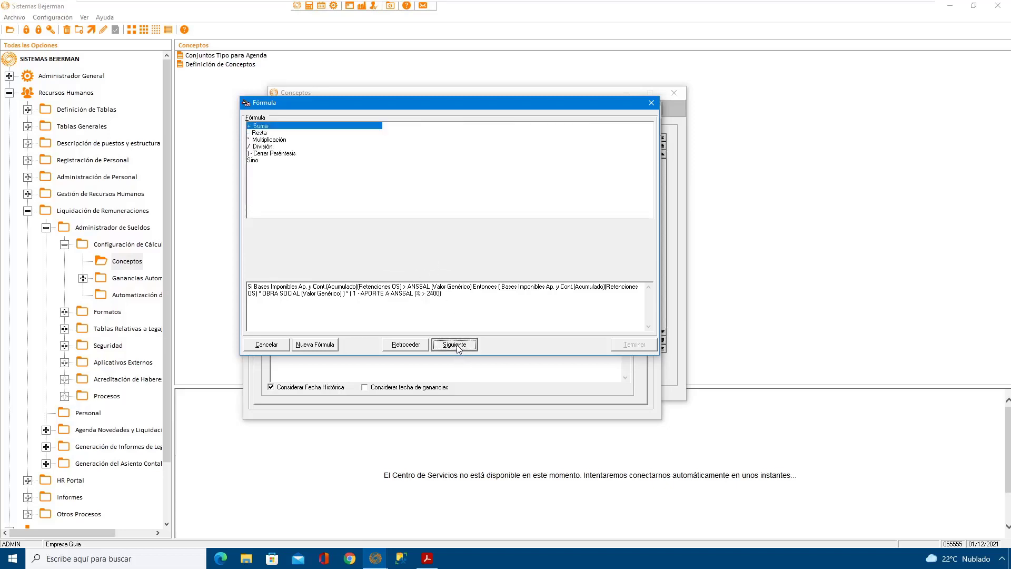
left_click(277, 154)
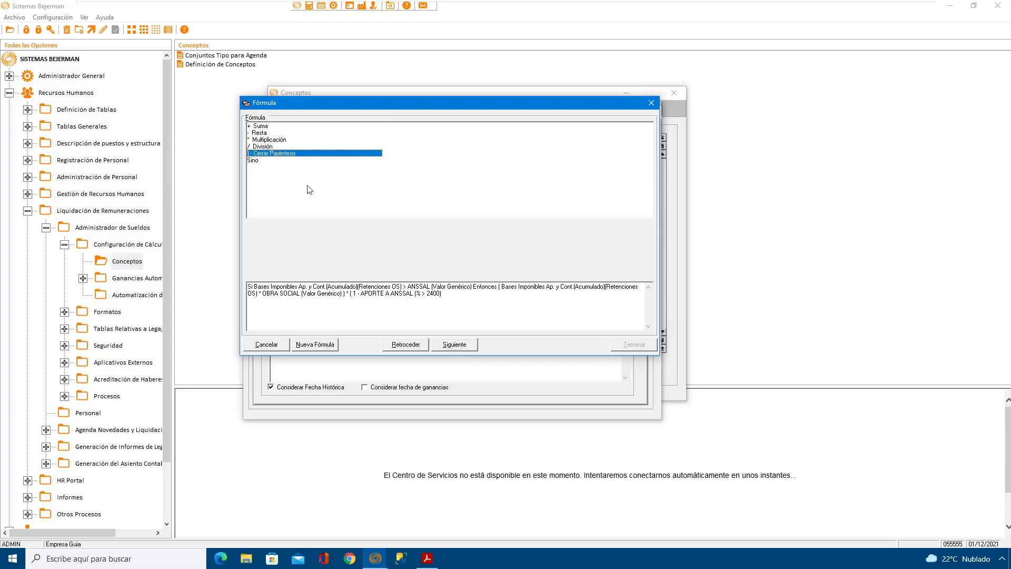
left_click(463, 348)
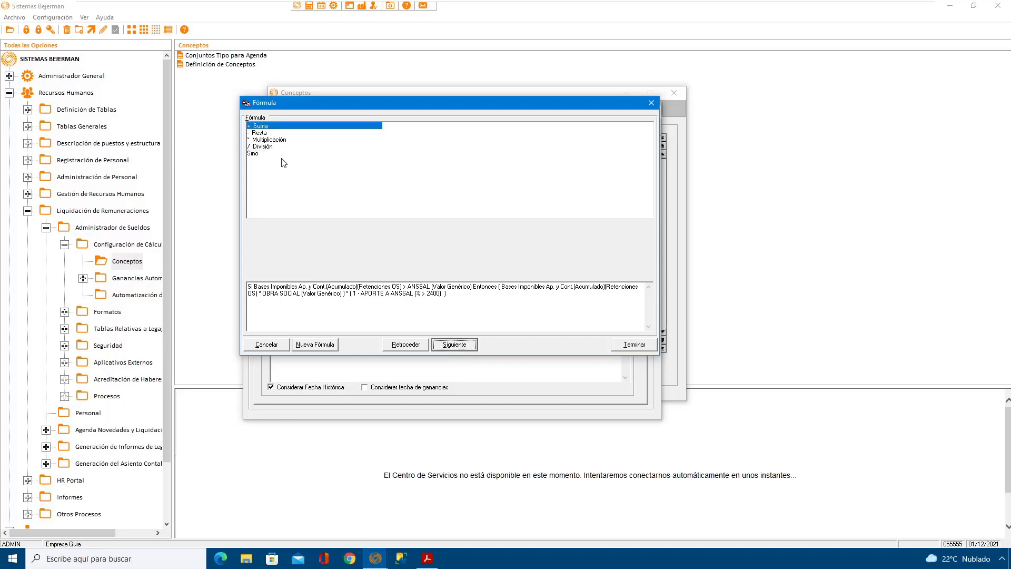
Step: Append a subtraction to the formula and choose concept 4150 ANSSAL as the amount to subtract
left_click(263, 134)
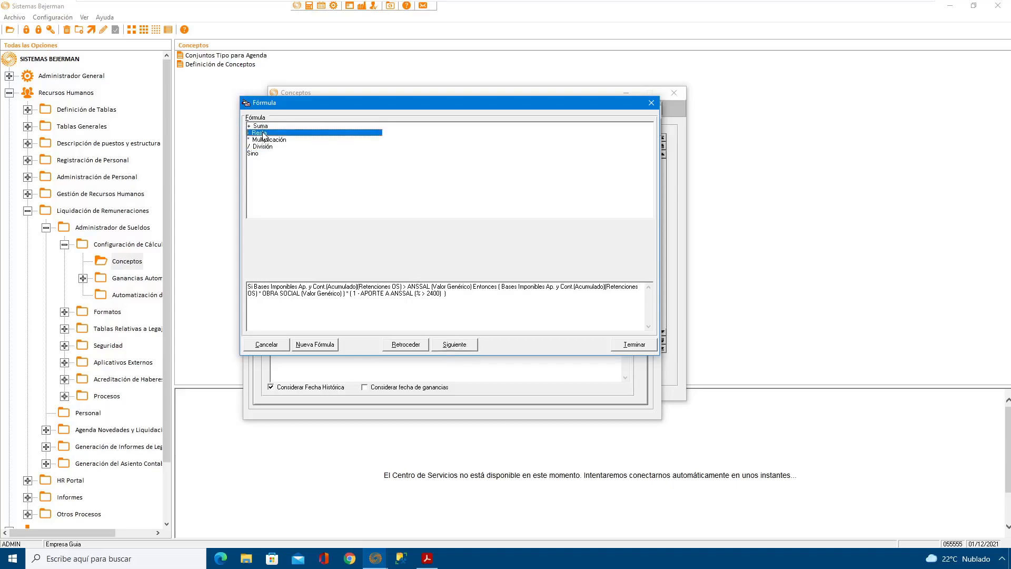
left_click(454, 345)
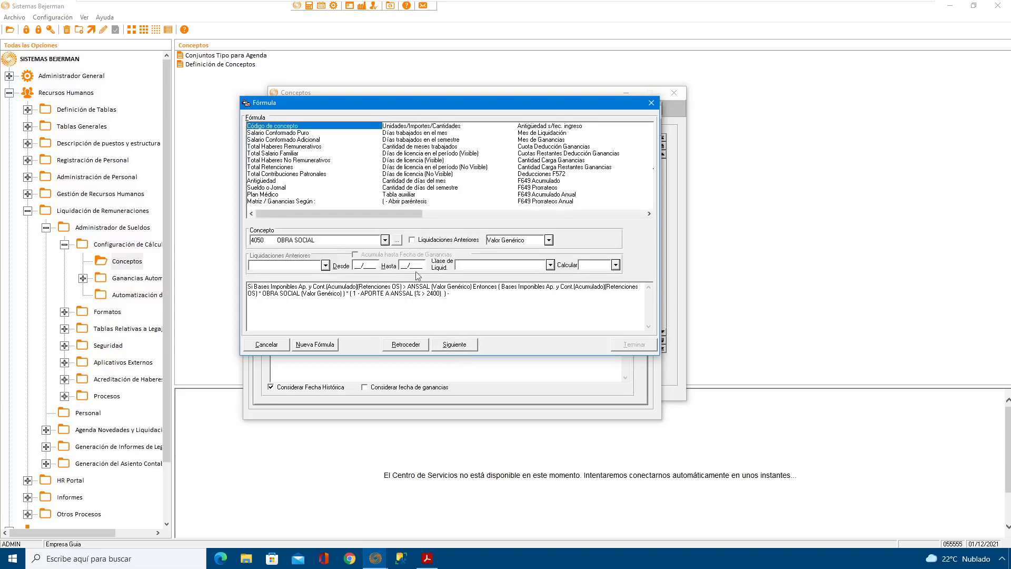
left_click(354, 241)
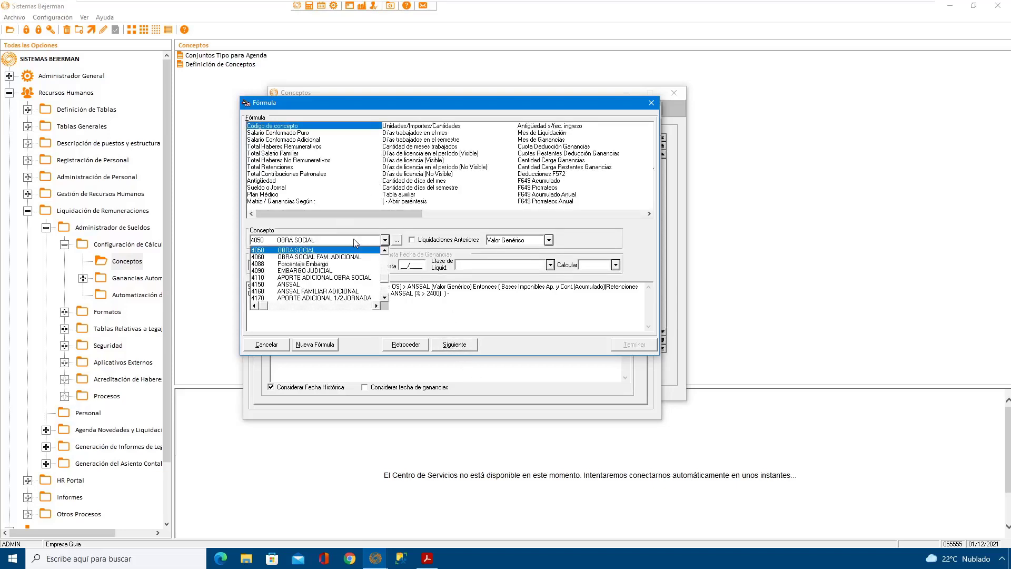
type("4150")
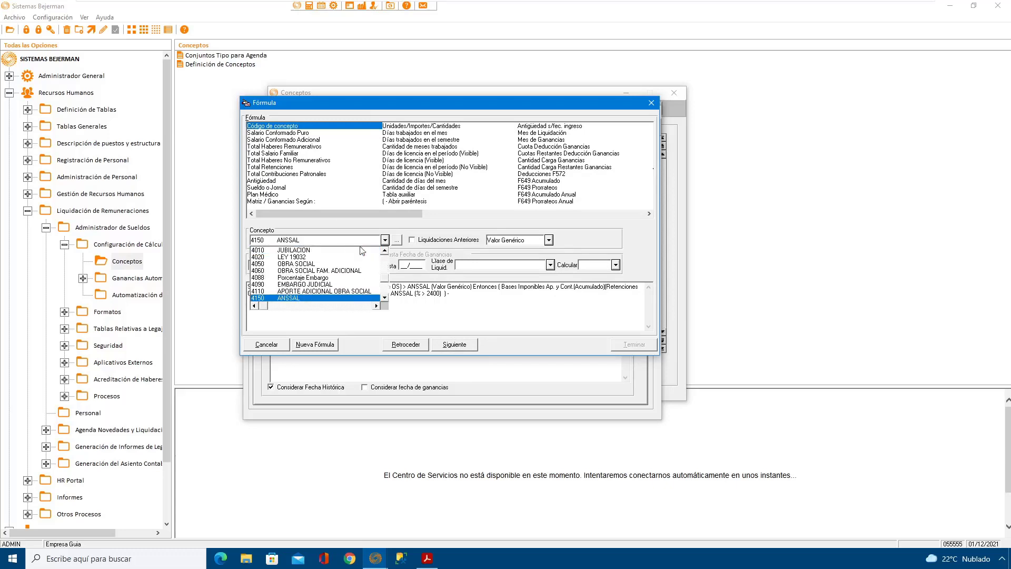
left_click(298, 298)
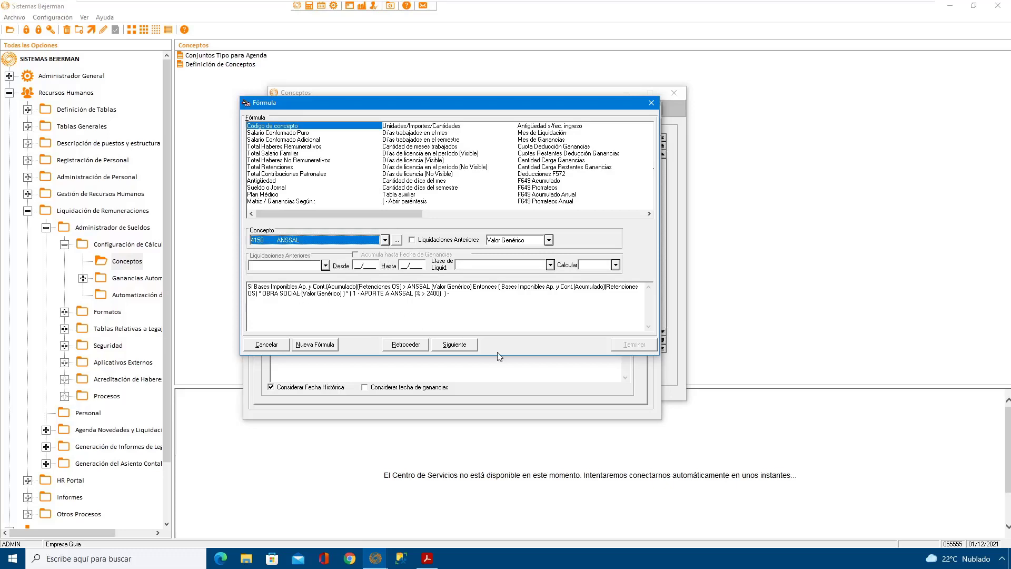
Step: Take the ANSSAL total from Liquidaciones Anteriores with a Relativa period and settlement class VARIOS, and add it to the formula
left_click(412, 240)
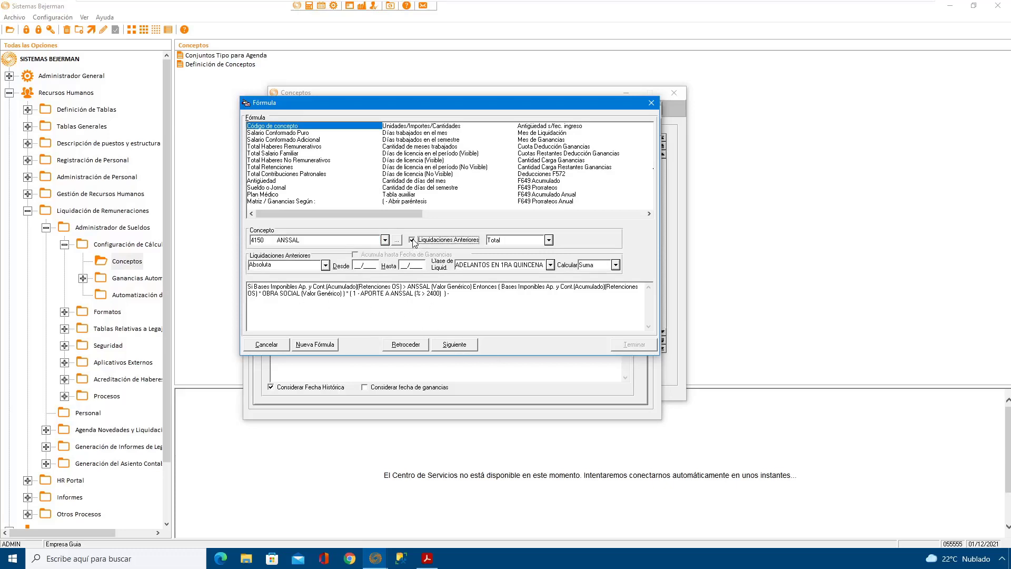
left_click(326, 266)
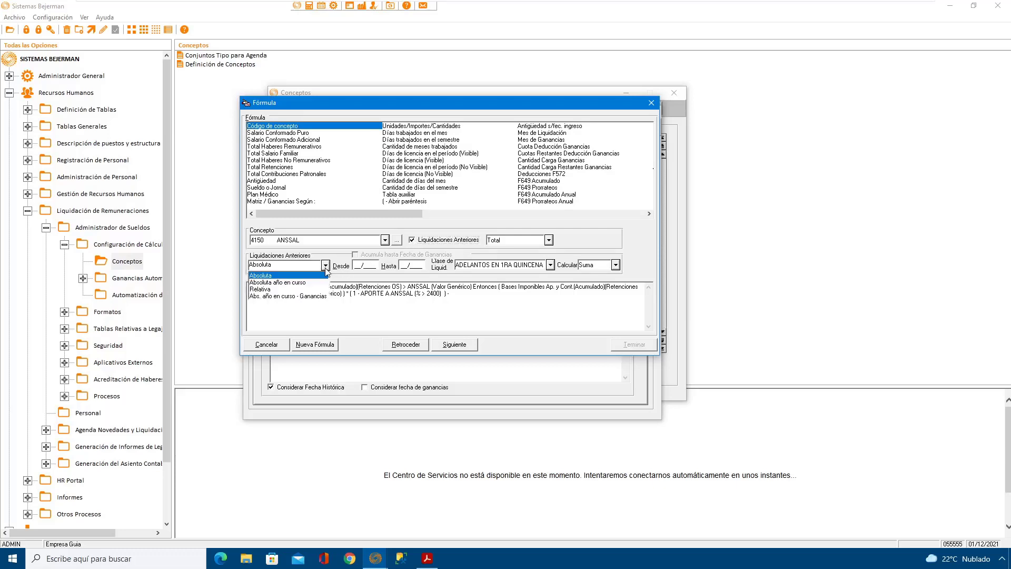
left_click(285, 289)
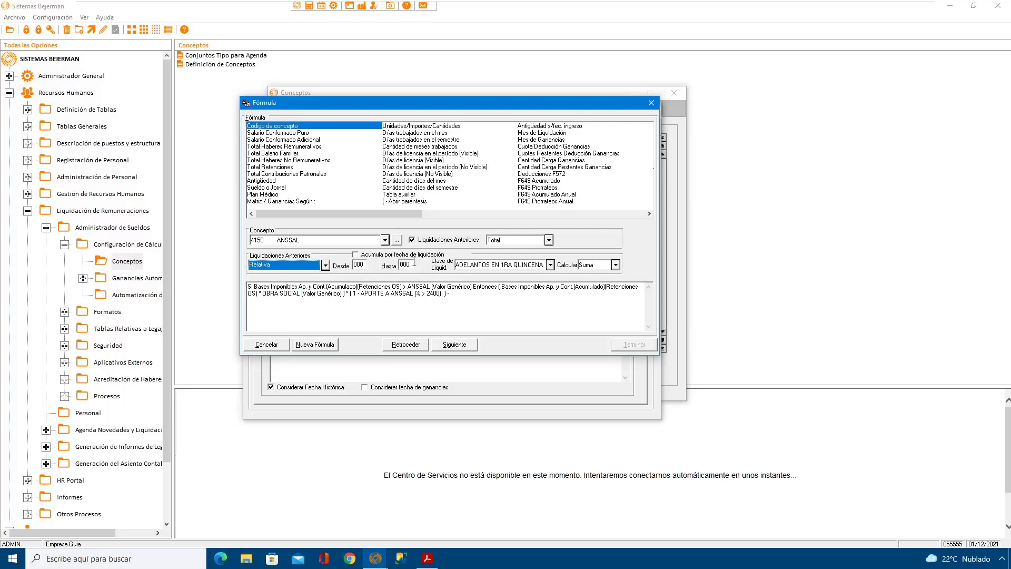
left_click(550, 265)
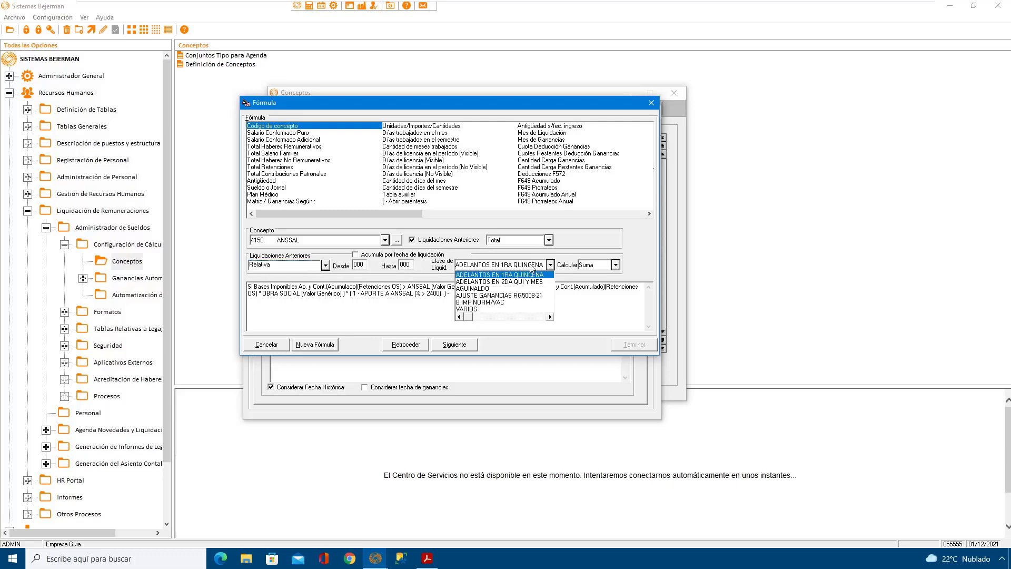
left_click(474, 310)
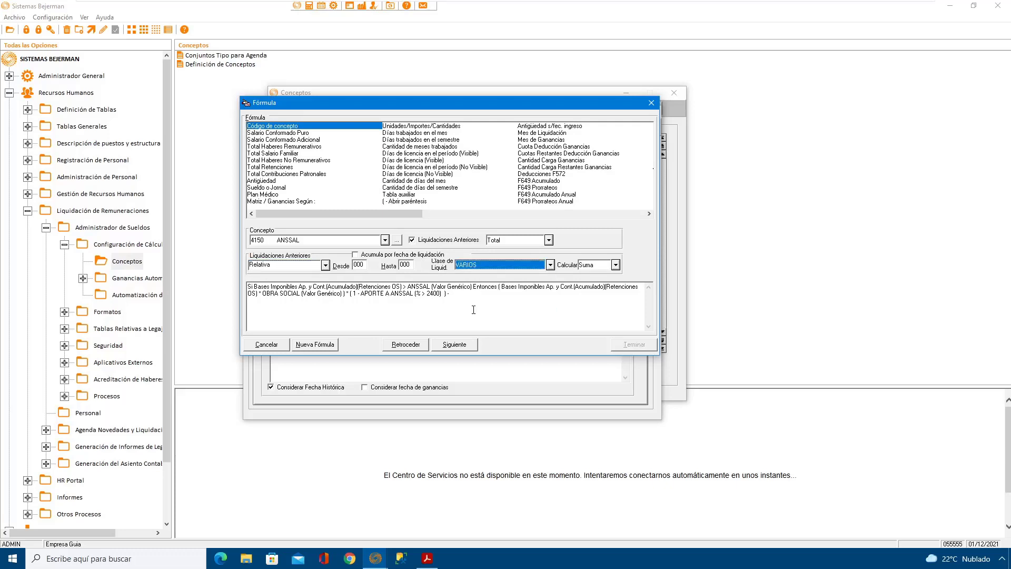
left_click(460, 346)
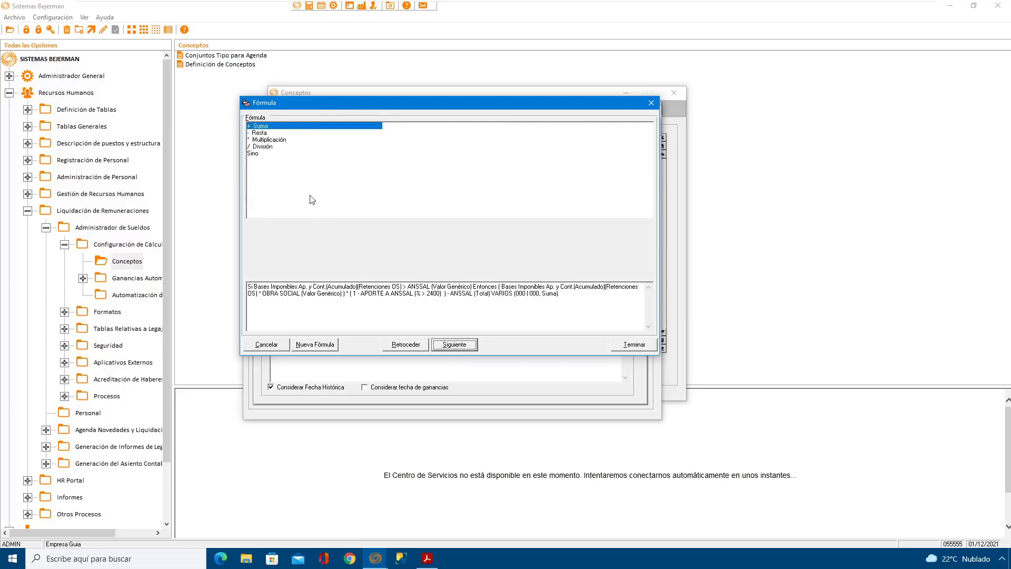
Step: Add the Sino branch to the formula and start it with an open parenthesis
left_click(255, 153)
left_click(456, 346)
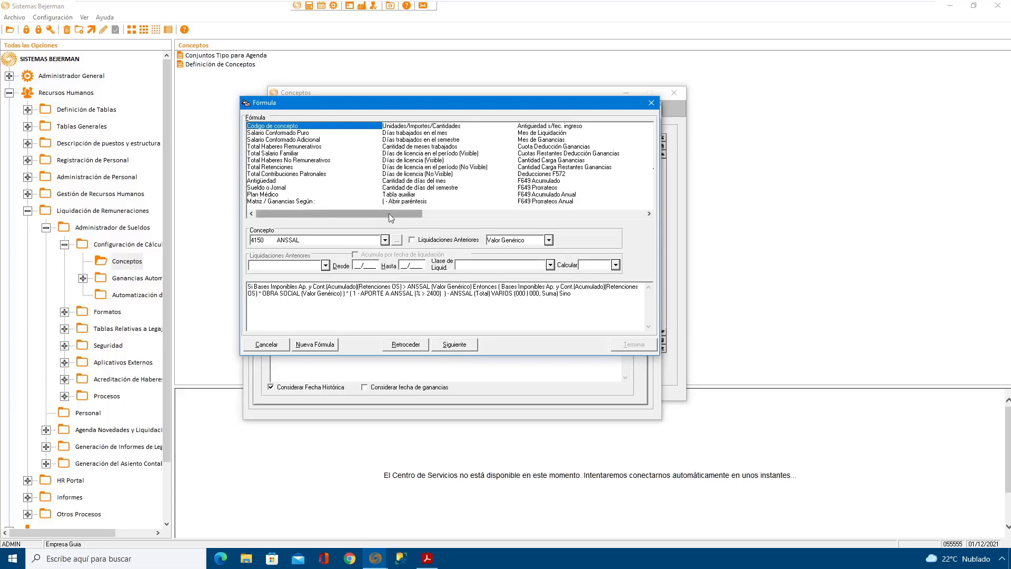
left_click(406, 200)
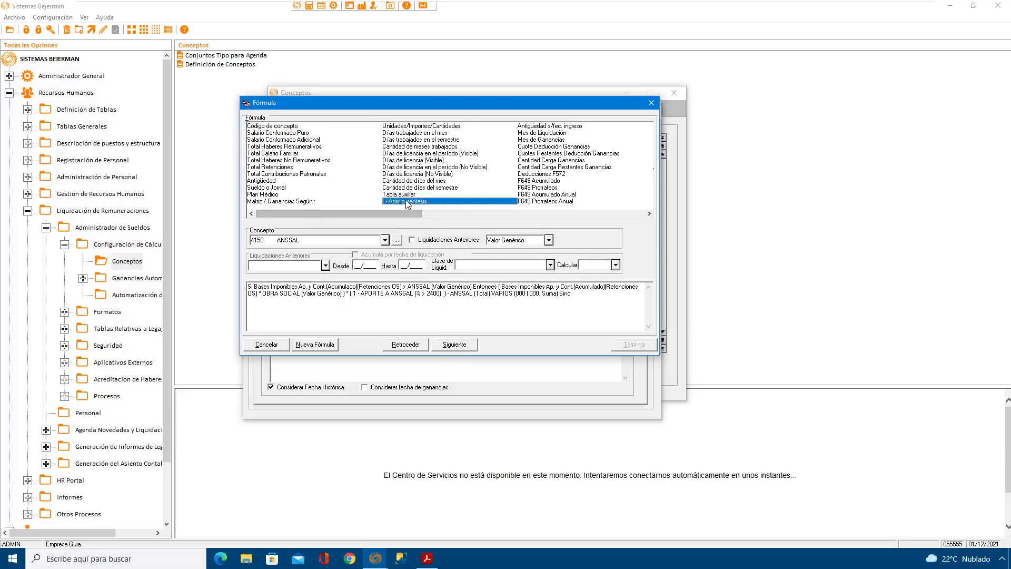
left_click(456, 345)
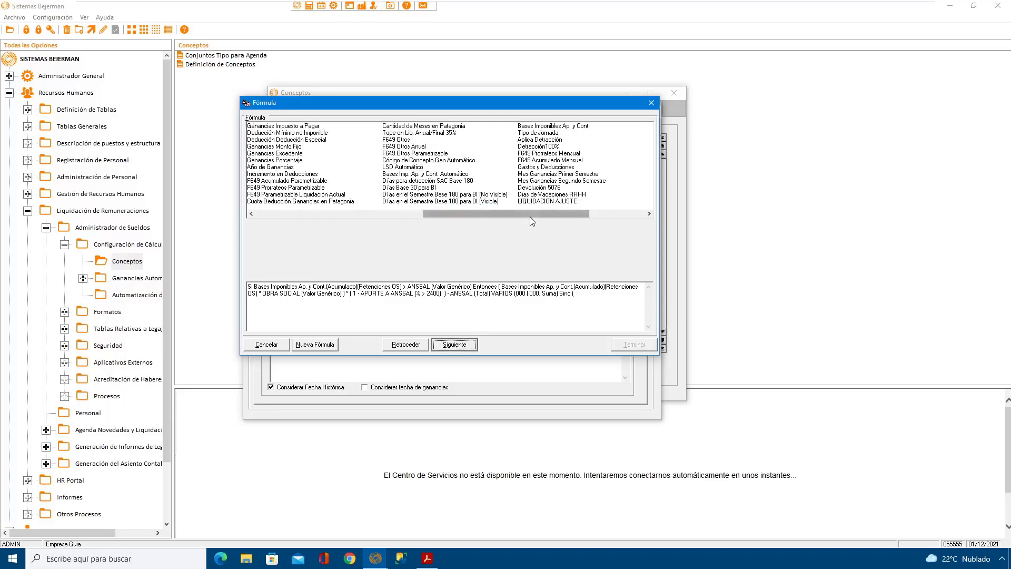
Step: Add Bases Imponibles Ap. y Cont. to the Sino branch, using B990 Base Imp. Retenciones OS with Acumula mes enabled
scroll(554, 187, "right", 3)
left_click(622, 212)
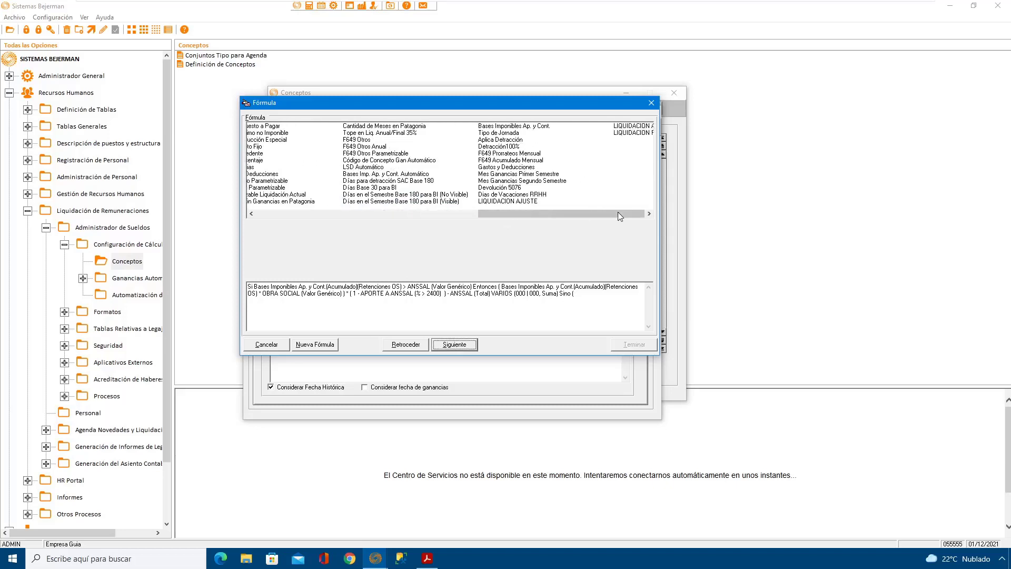
left_click(444, 128)
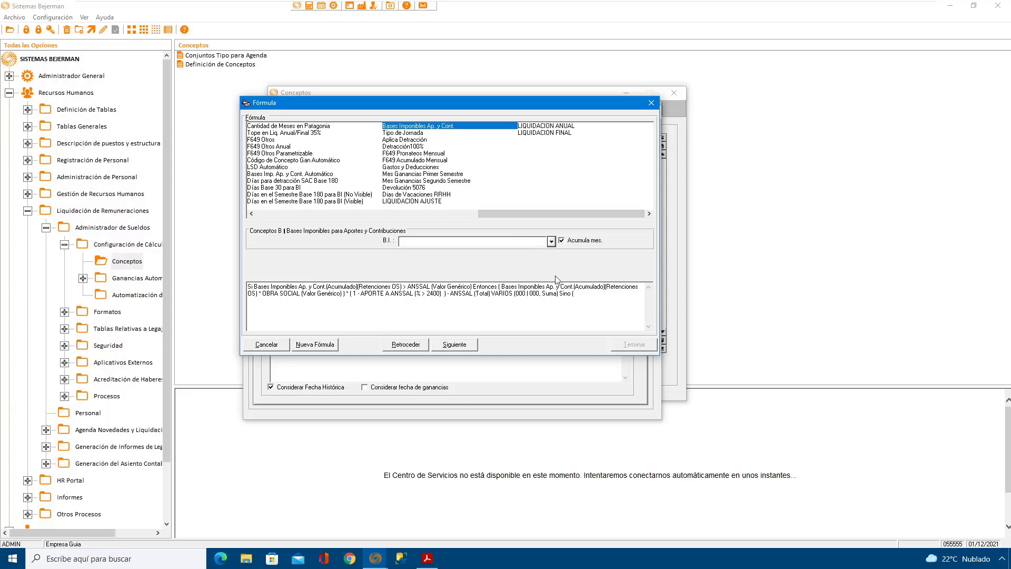
left_click(552, 242)
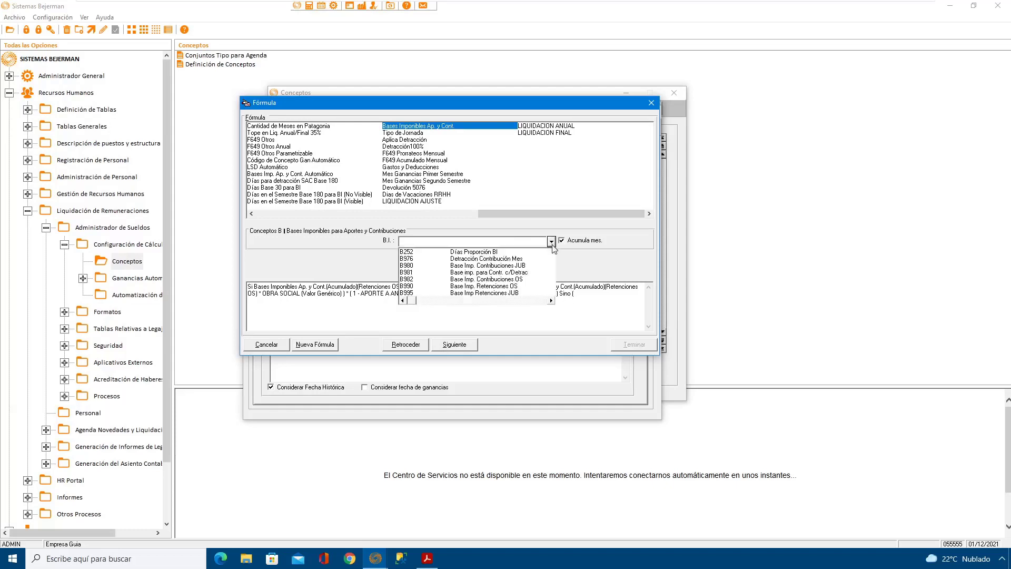
left_click(507, 286)
left_click(463, 345)
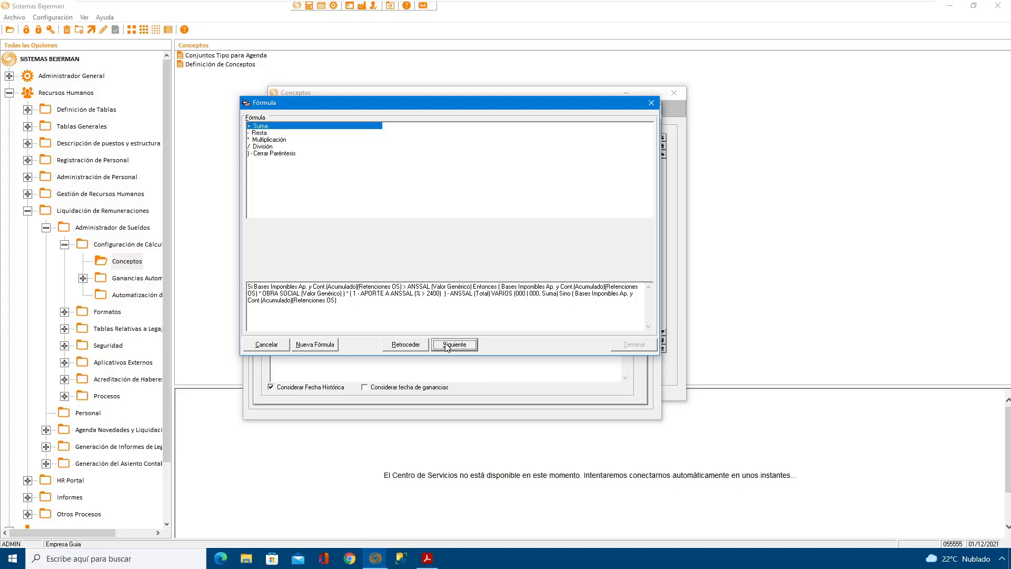
Step: Multiply the taxable base in the Sino branch by the Valor Genérico of concept 4050 OBRA SOCIAL
left_click(269, 140)
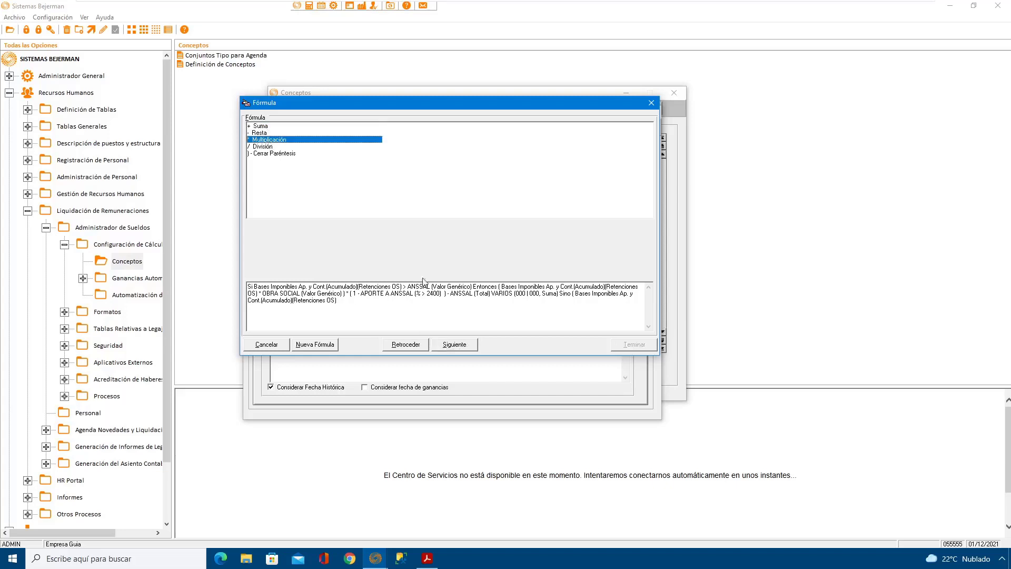
left_click(463, 346)
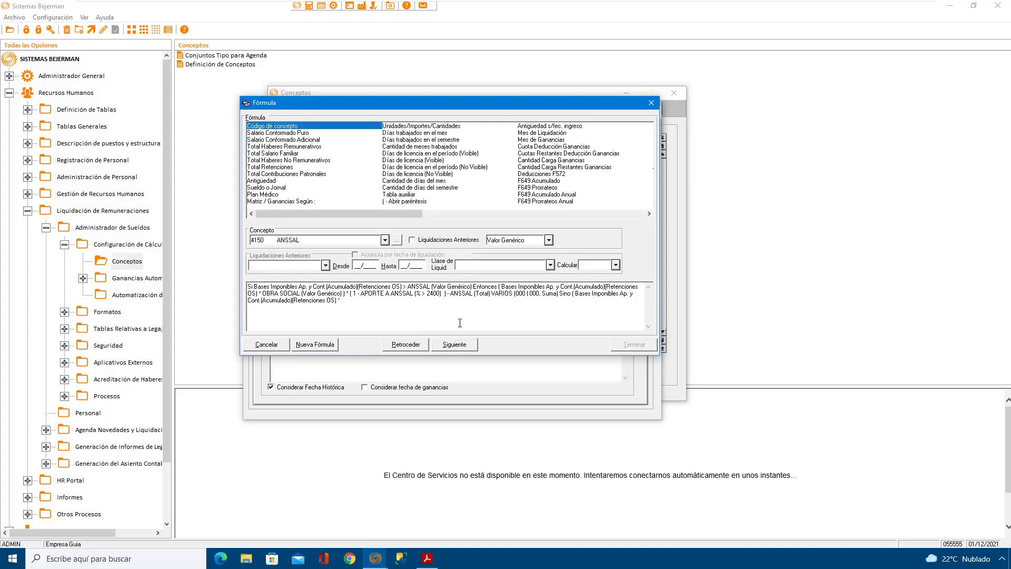
left_click(385, 240)
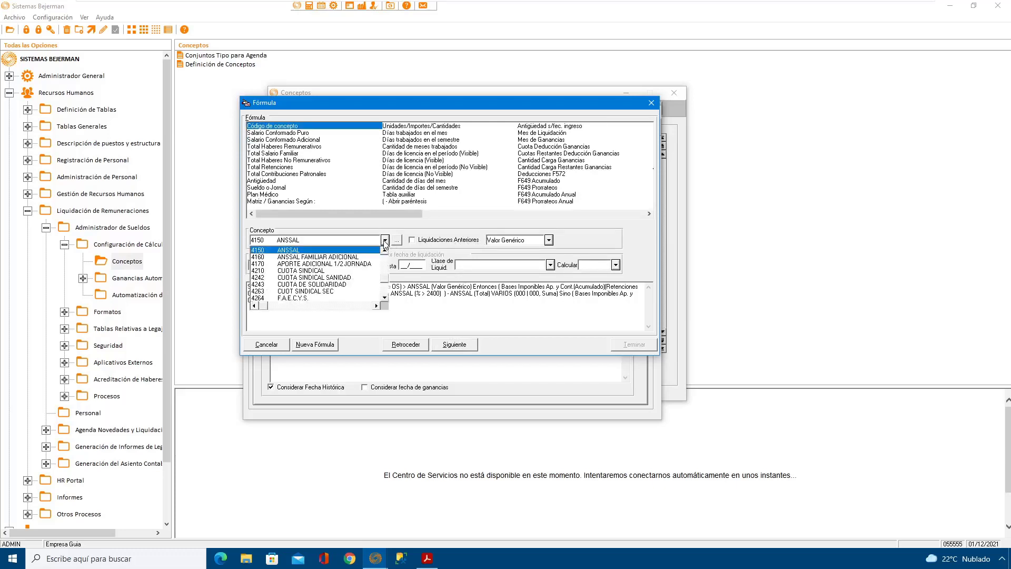
key("Up")
key("Up")
key("Up")
key("Up")
key("Up")
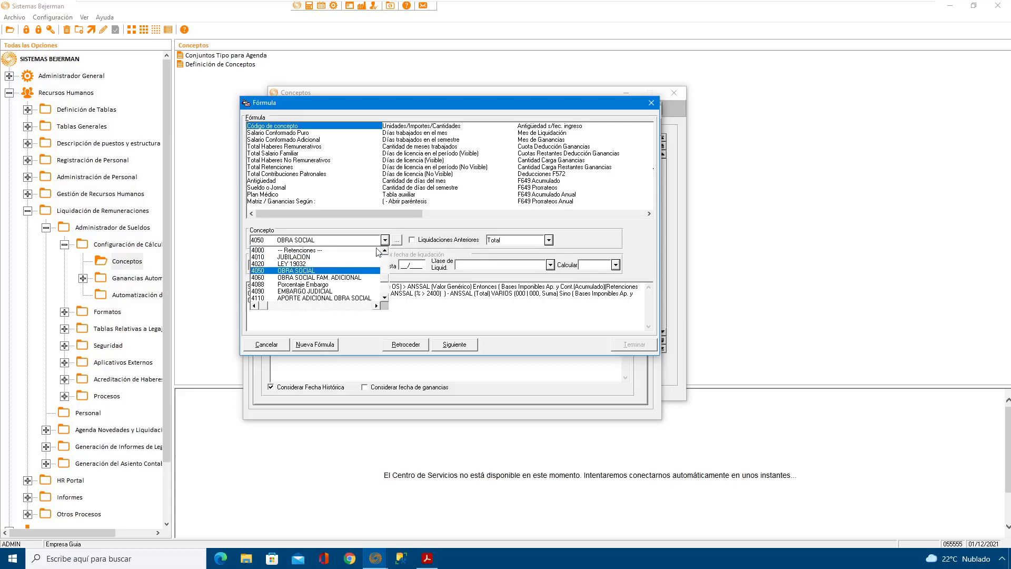
left_click(324, 272)
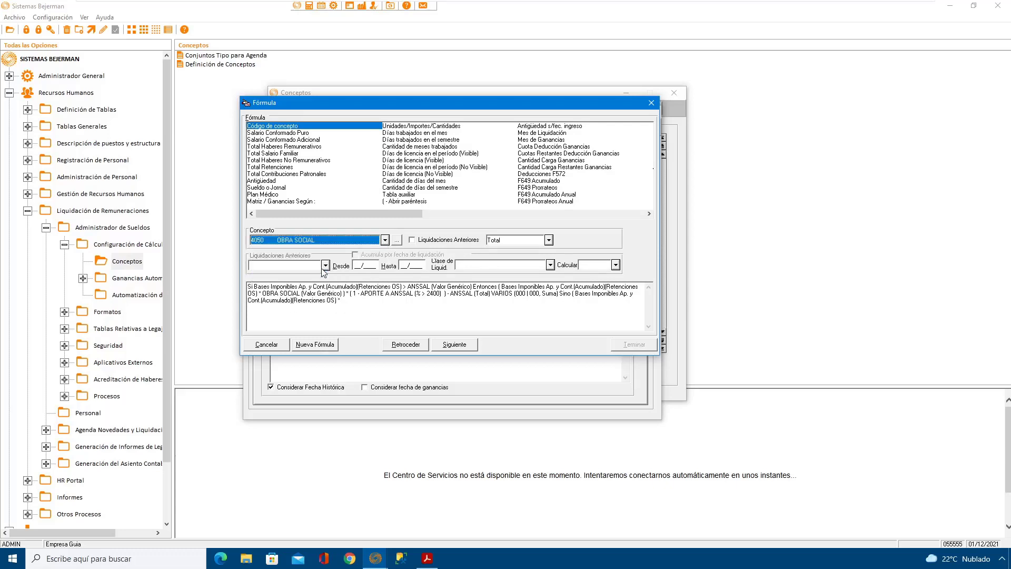
left_click(548, 240)
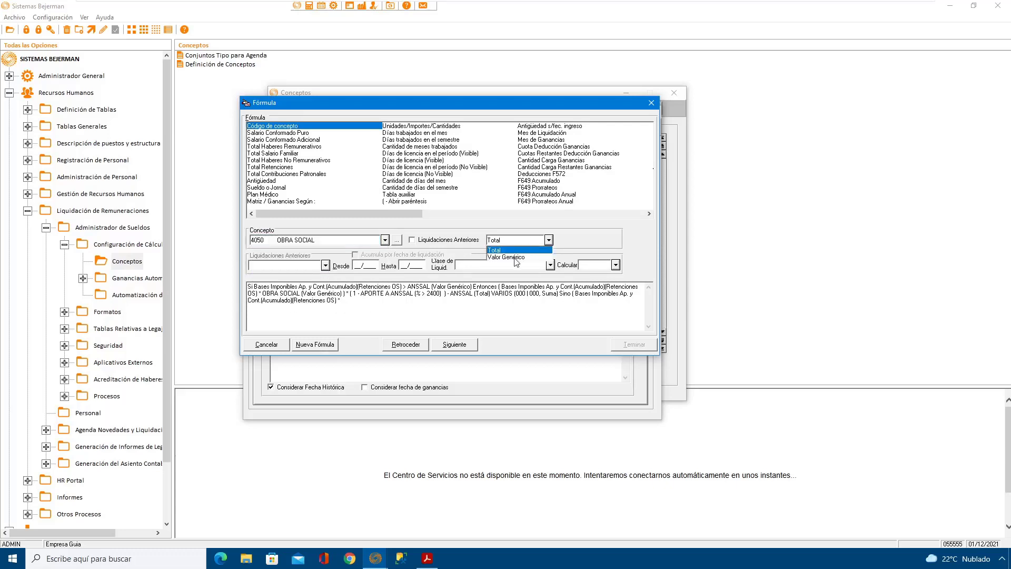
left_click(516, 258)
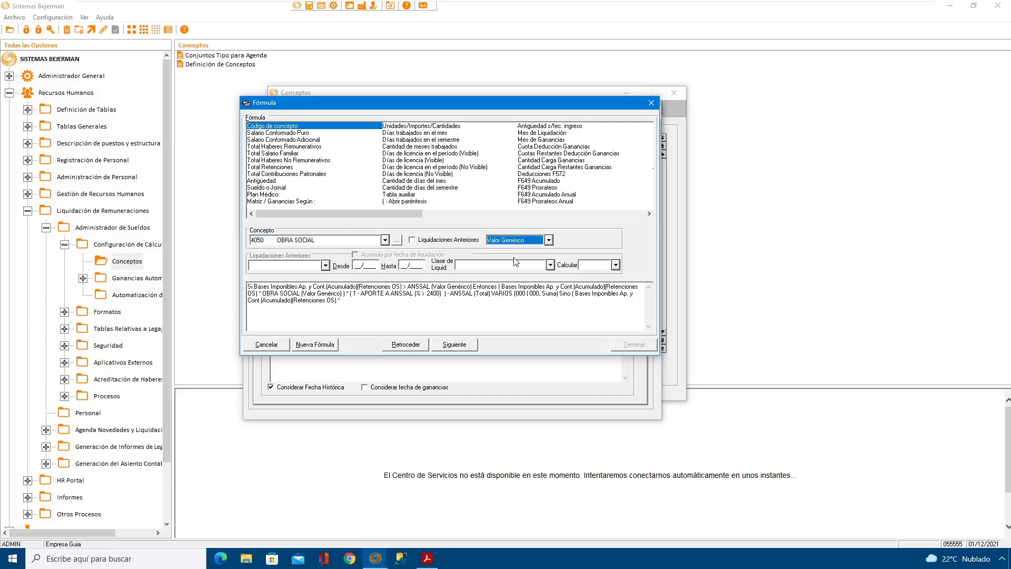
left_click(457, 346)
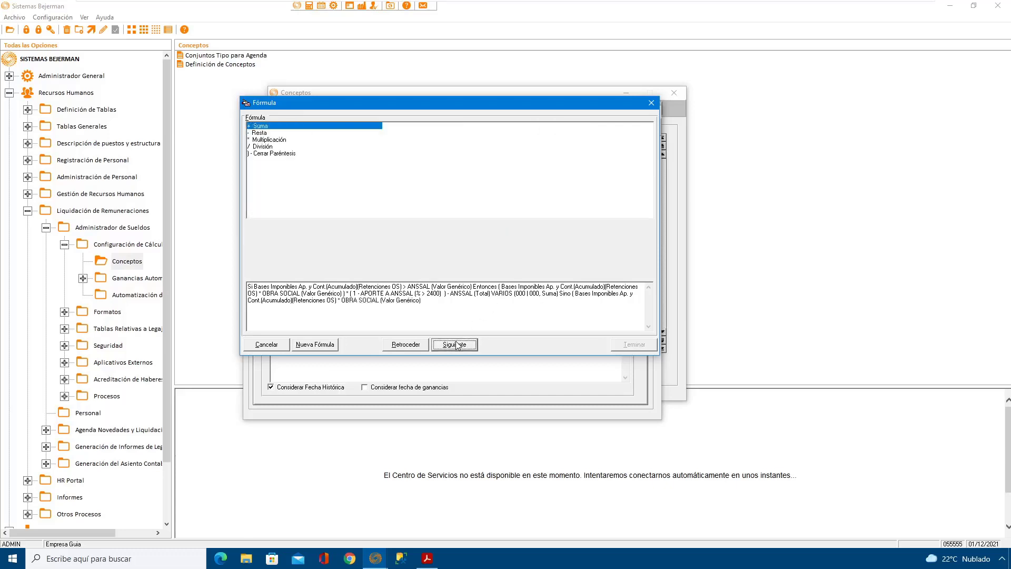
Step: Add a multiplication by a nested parenthesis that begins with the quantity 1 in the Sino branch
left_click(274, 140)
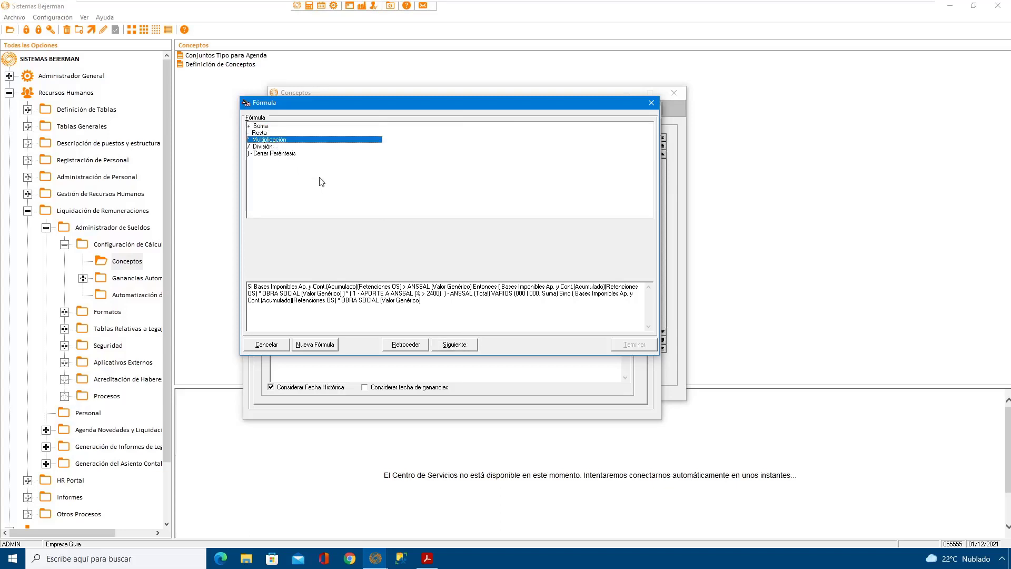
left_click(453, 345)
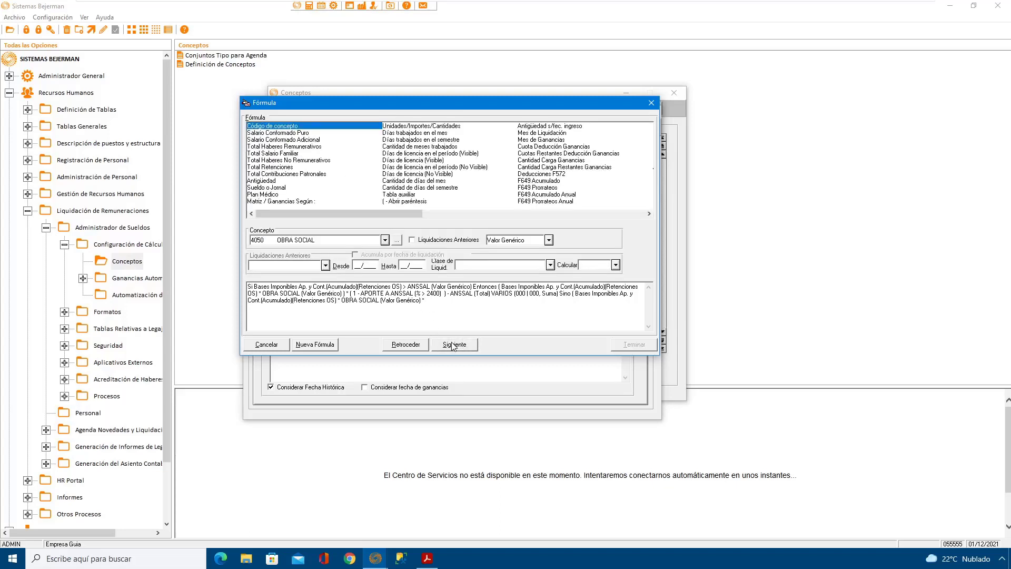
left_click(412, 202)
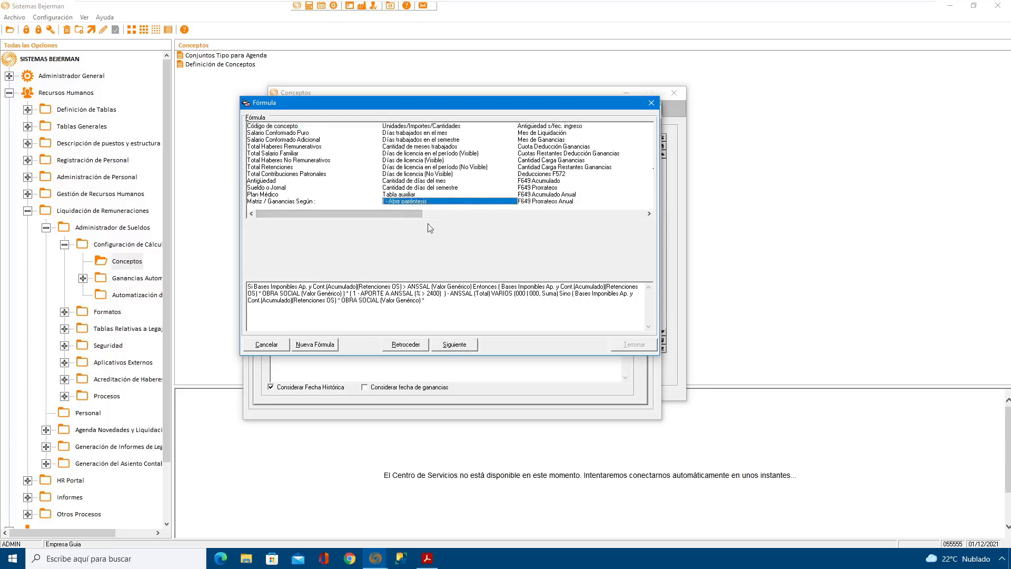
left_click(467, 345)
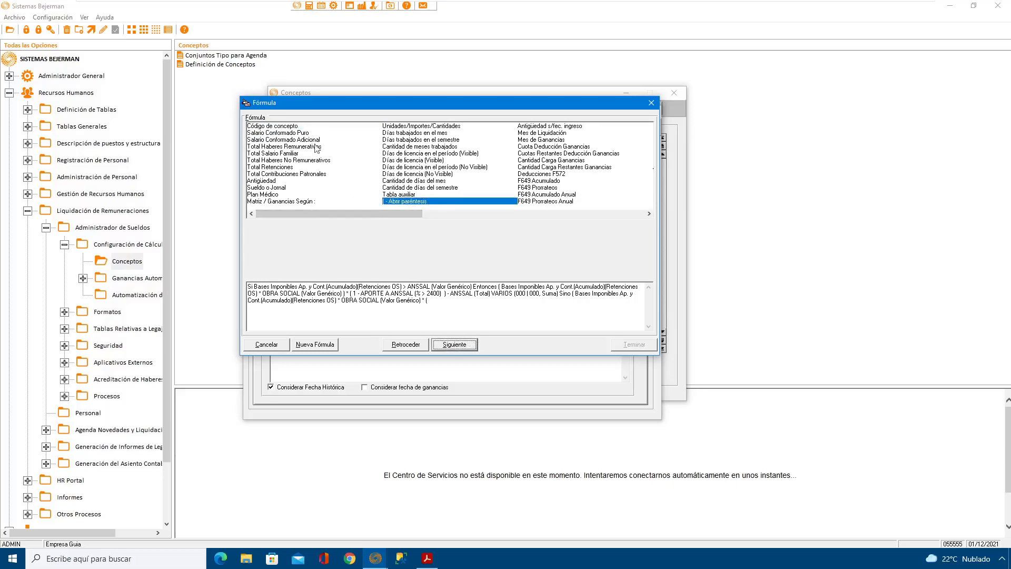
left_click(404, 126)
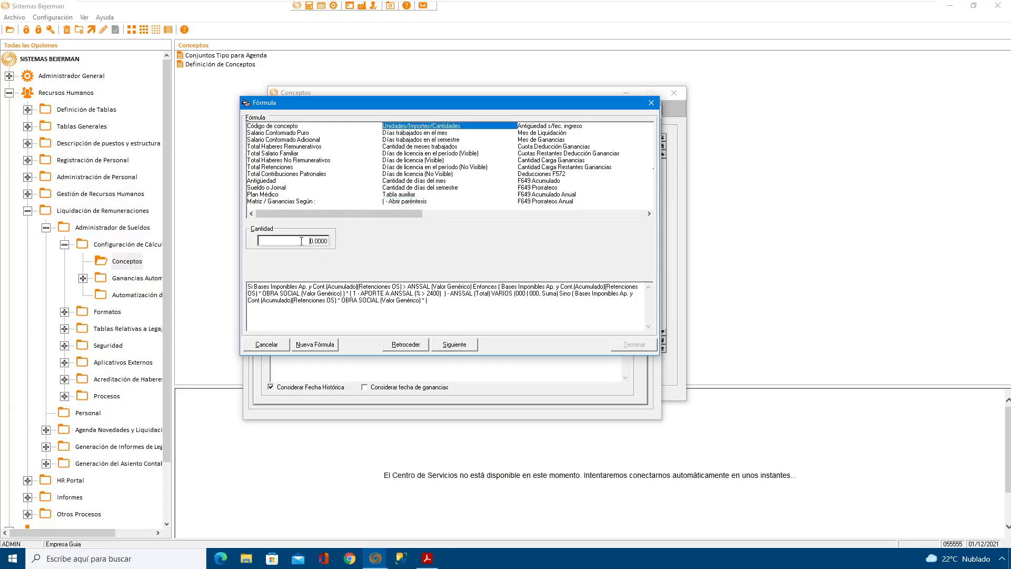
double_click(302, 241)
type("1")
left_click(454, 344)
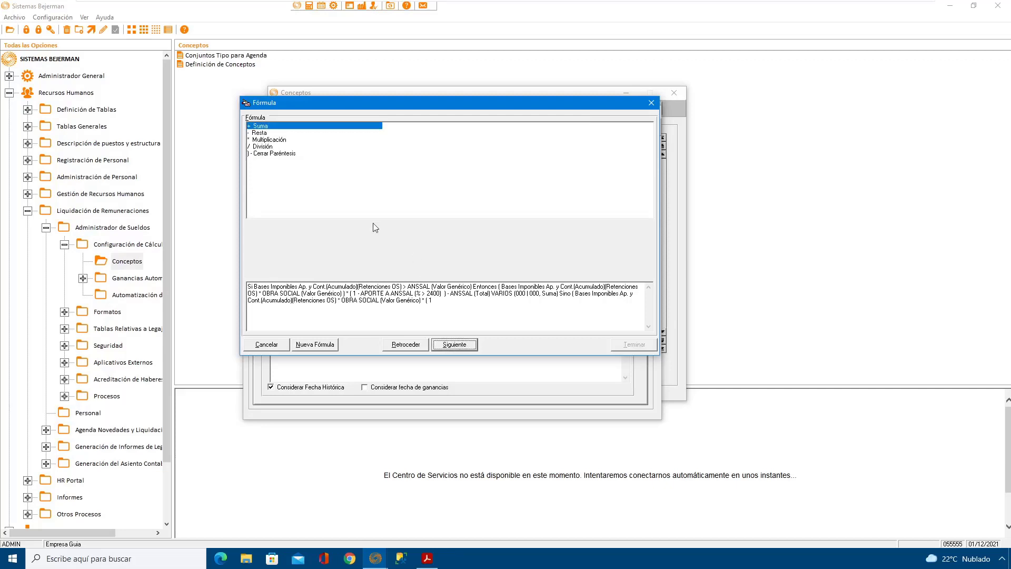
Step: Subtract the APORTE A ANSSAL auxiliary table value (% < 2400) from 1 in the Sino branch and close the nested parenthesis
left_click(262, 134)
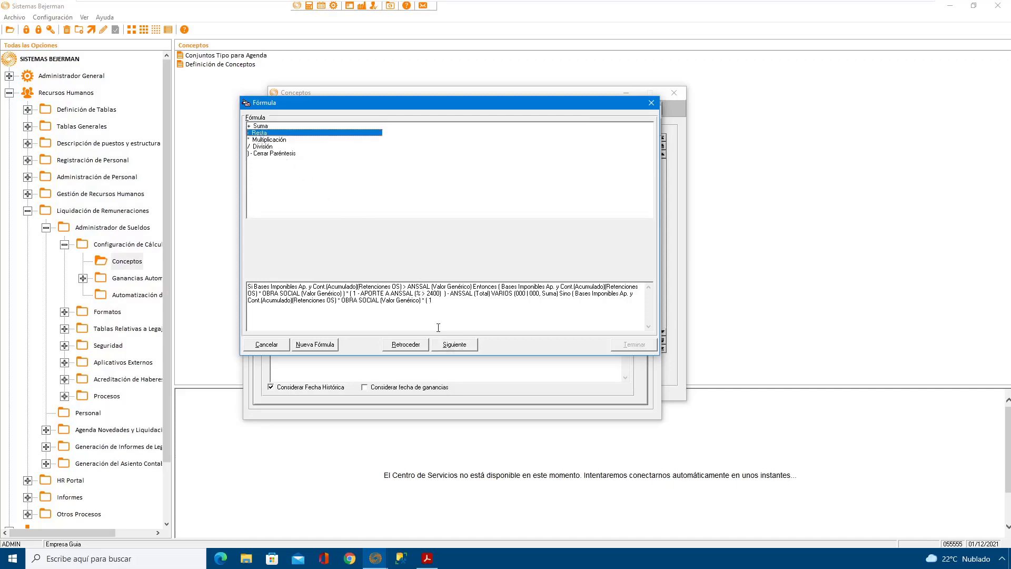
left_click(452, 346)
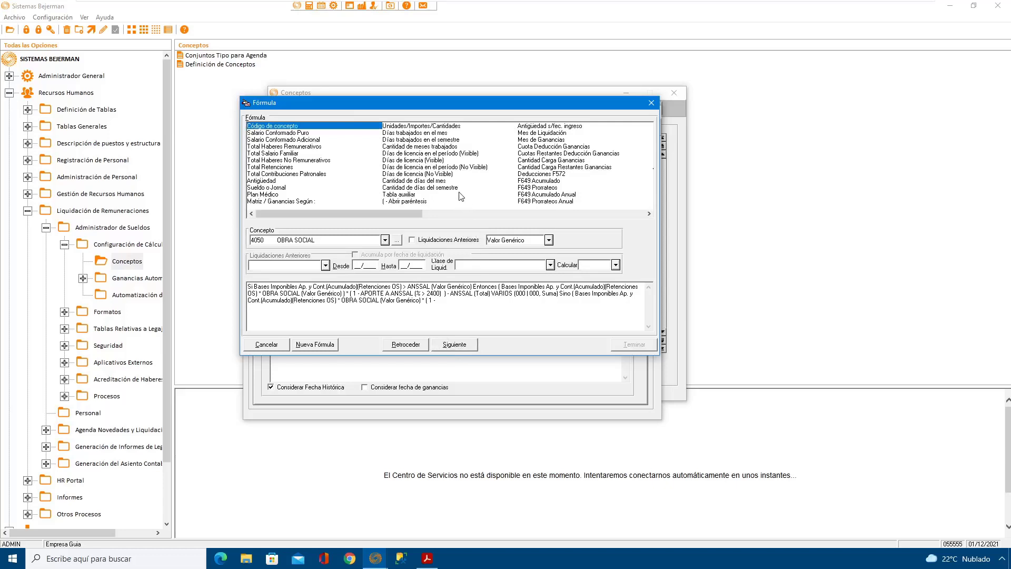
left_click(412, 197)
left_click(366, 239)
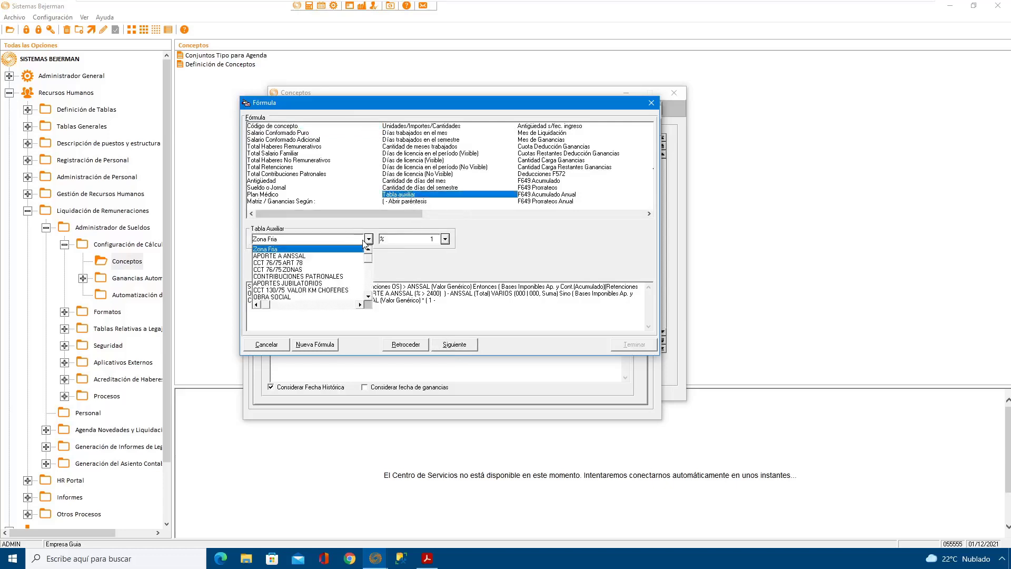
left_click(324, 256)
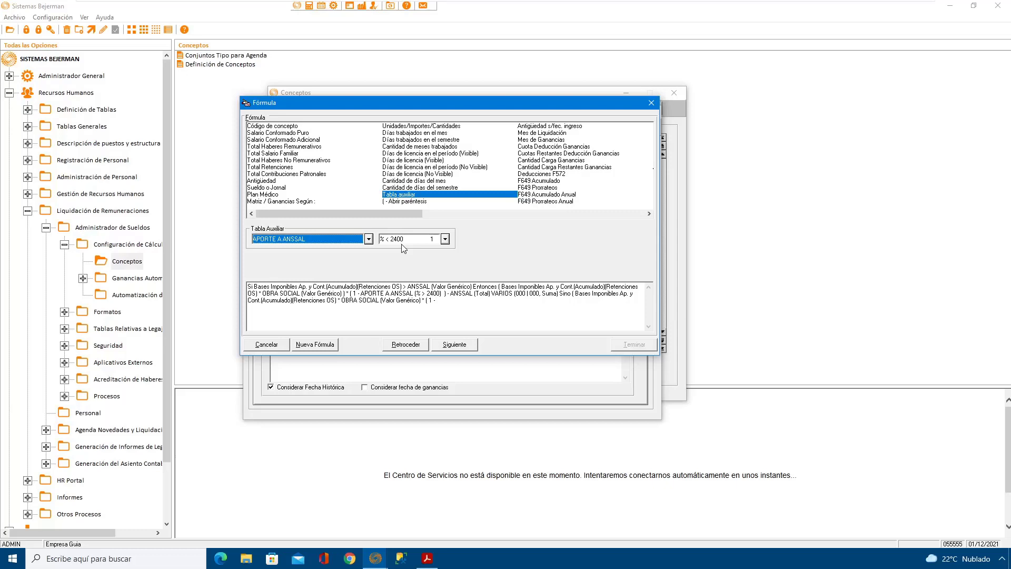
left_click(463, 346)
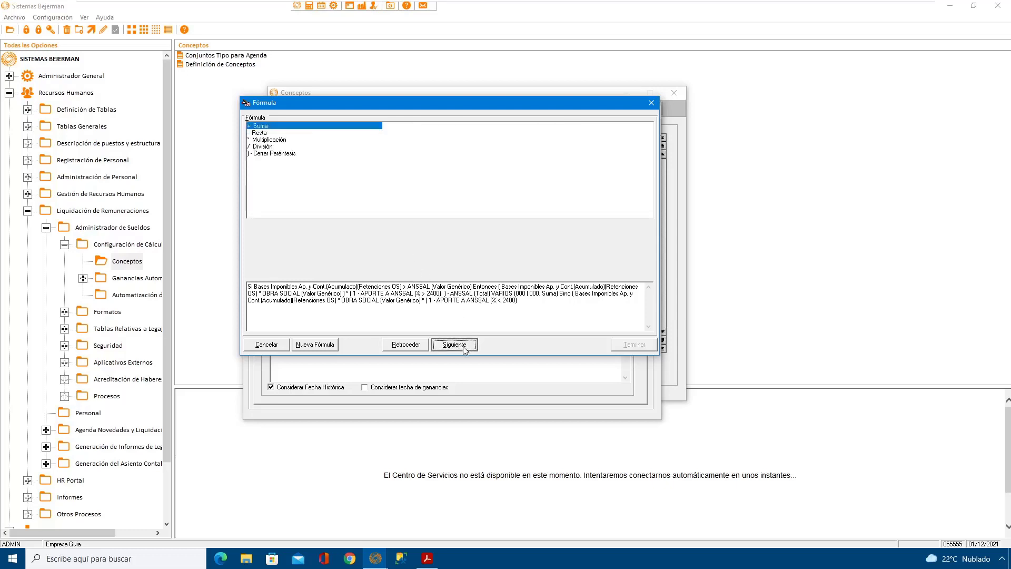
left_click(288, 156)
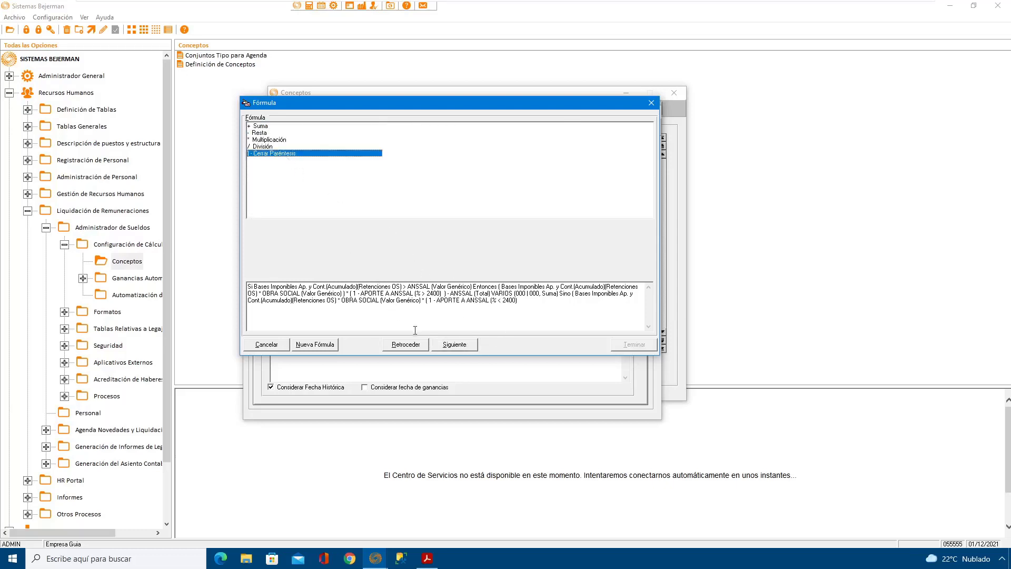
left_click(453, 347)
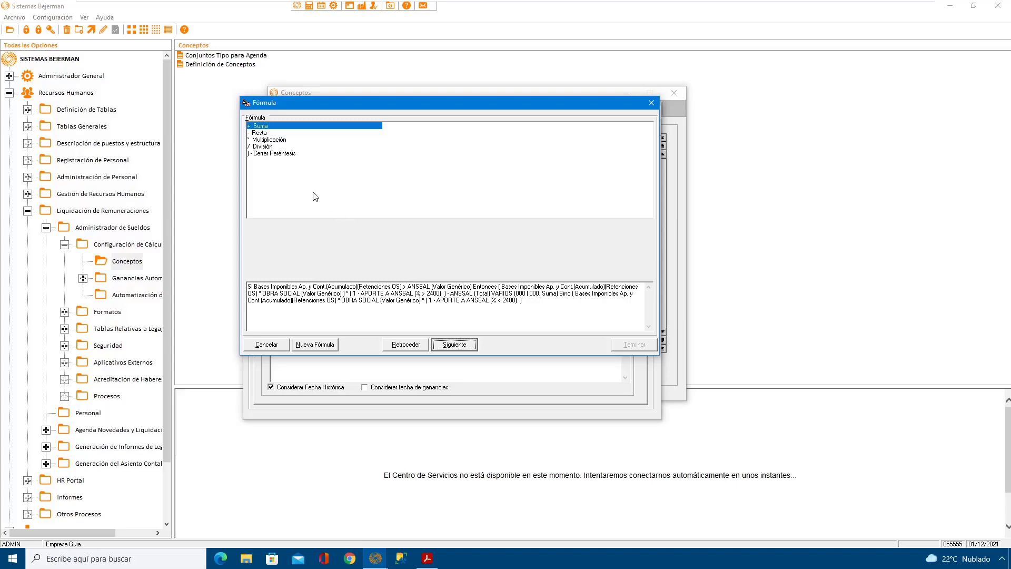
Step: Subtract the Total of concept 4150 ANSSAL from previous settlements in the Sino branch, using Relativa 000 to 000, class VARIOS and Suma
left_click(271, 133)
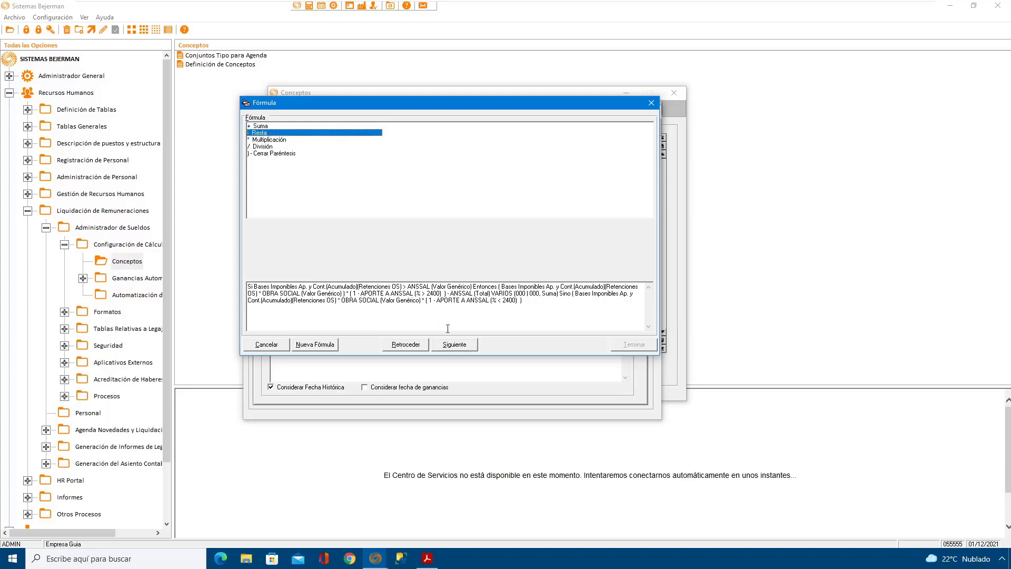
left_click(458, 345)
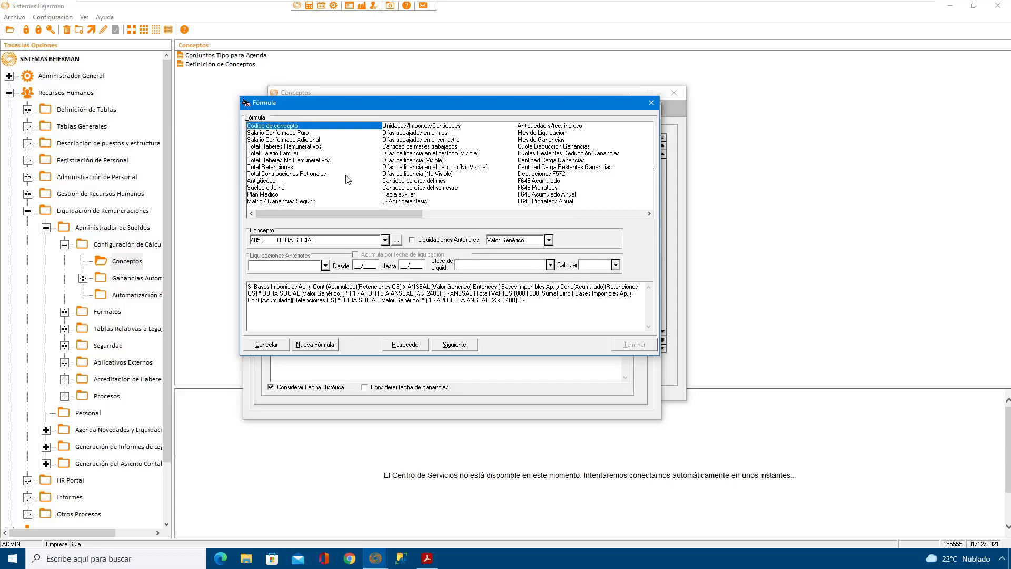
left_click(369, 243)
scroll(369, 244, "up", 3)
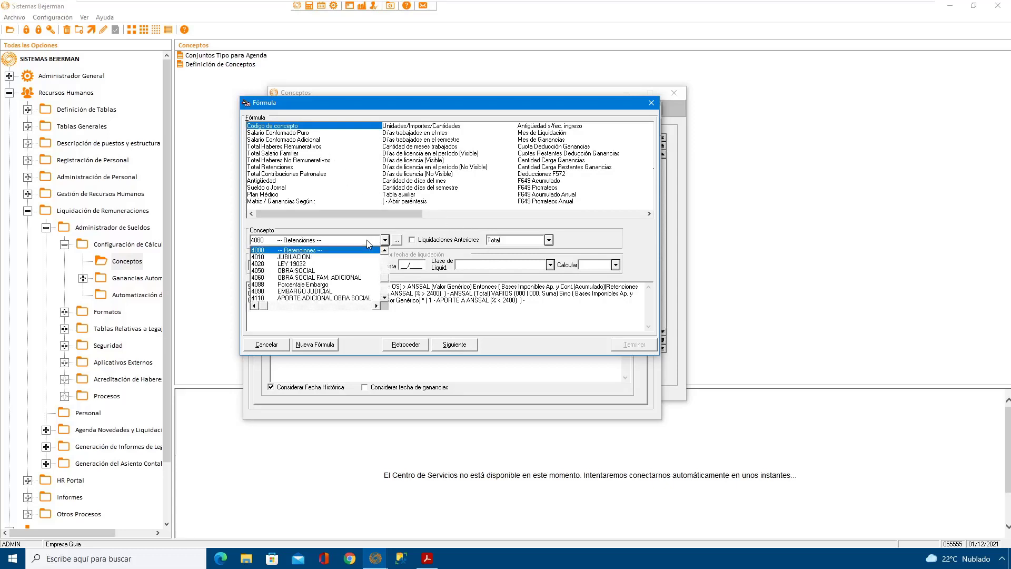
scroll(369, 244, "down", 8)
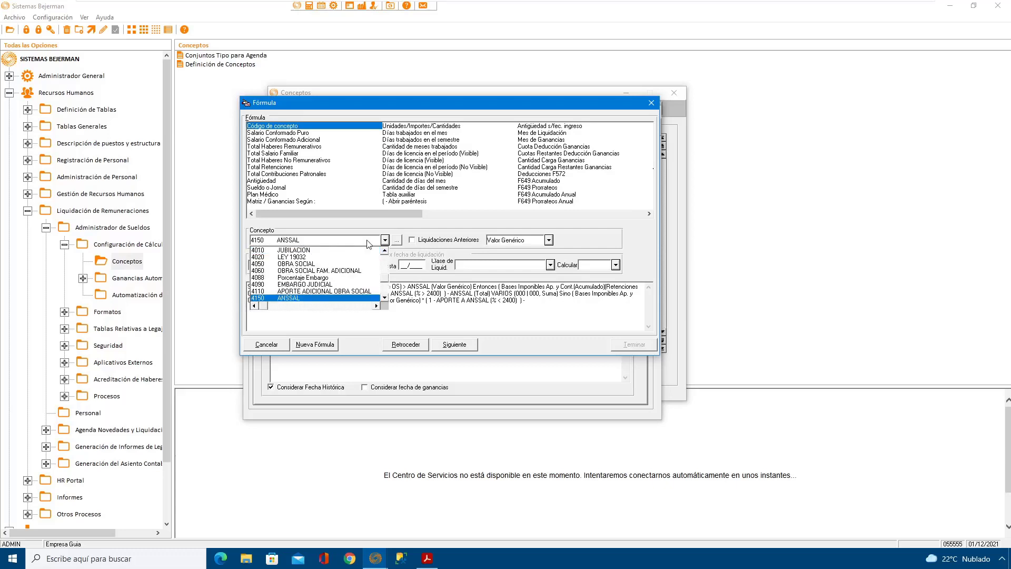
left_click(349, 298)
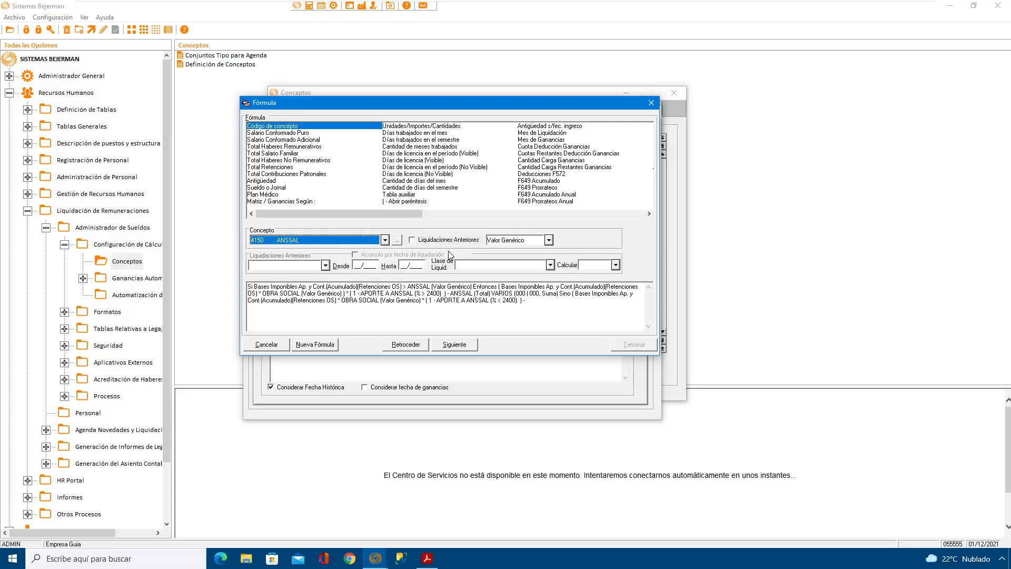
left_click(411, 240)
left_click(313, 268)
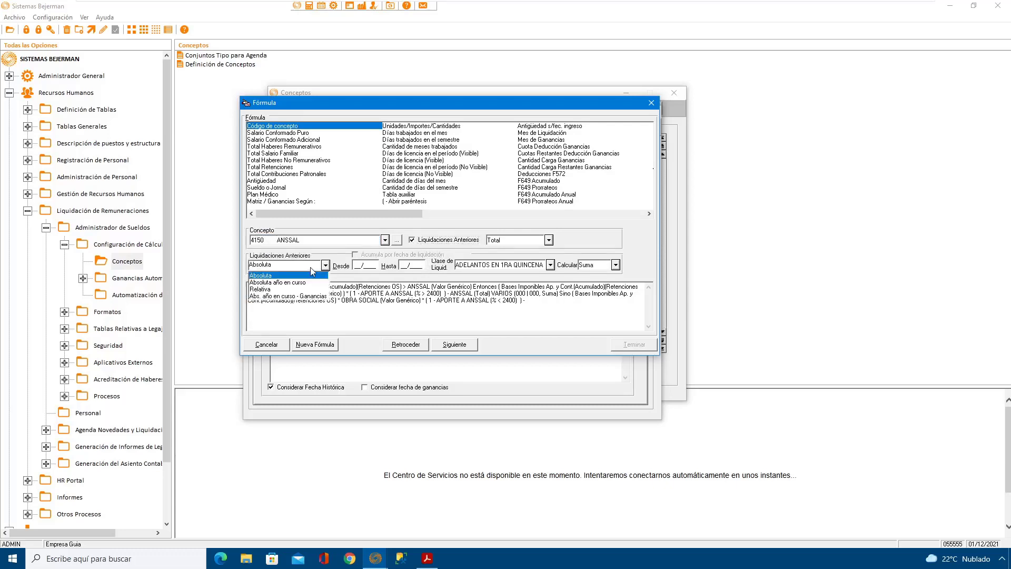
left_click(277, 289)
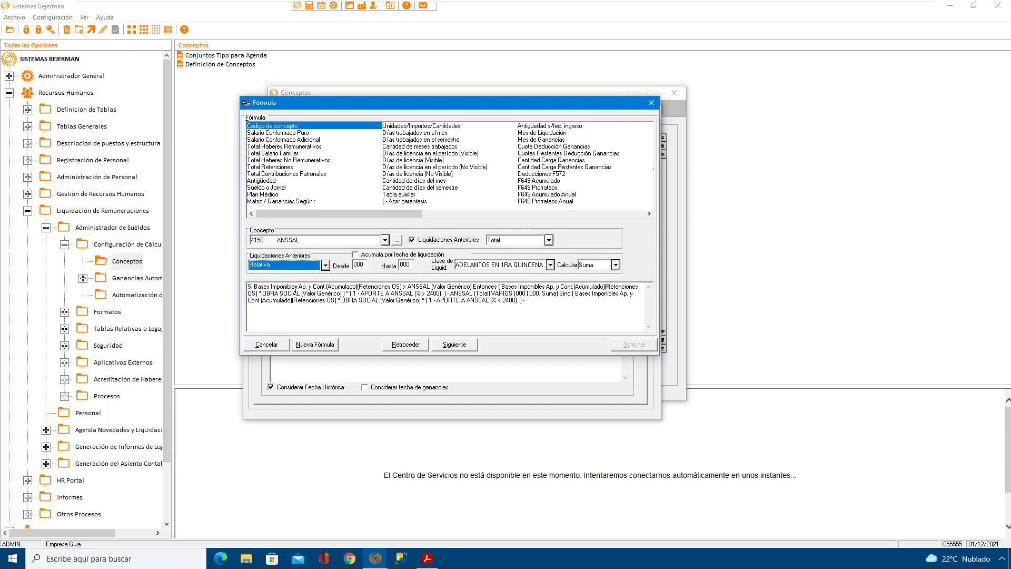
left_click(497, 268)
left_click(479, 314)
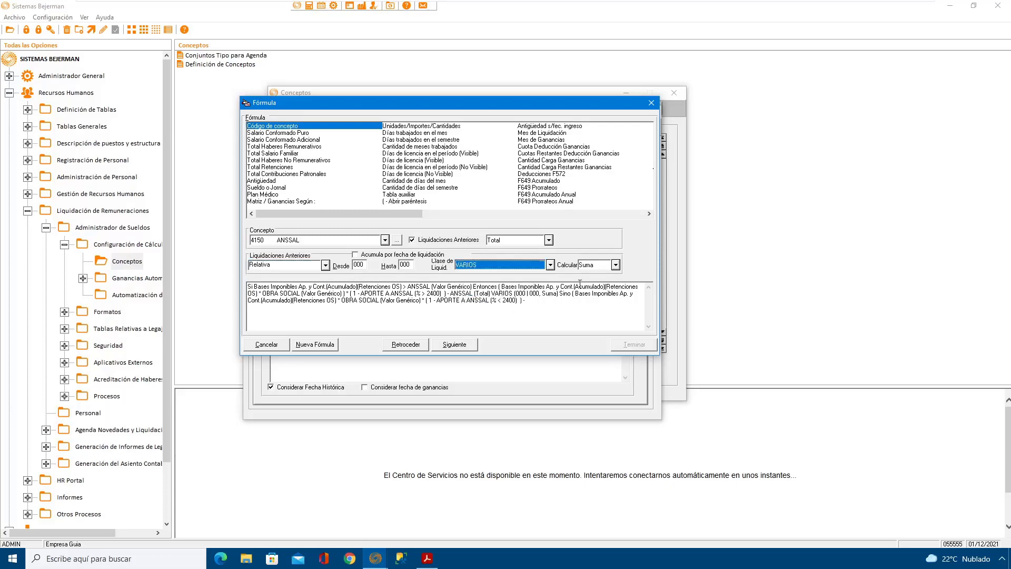
left_click(473, 346)
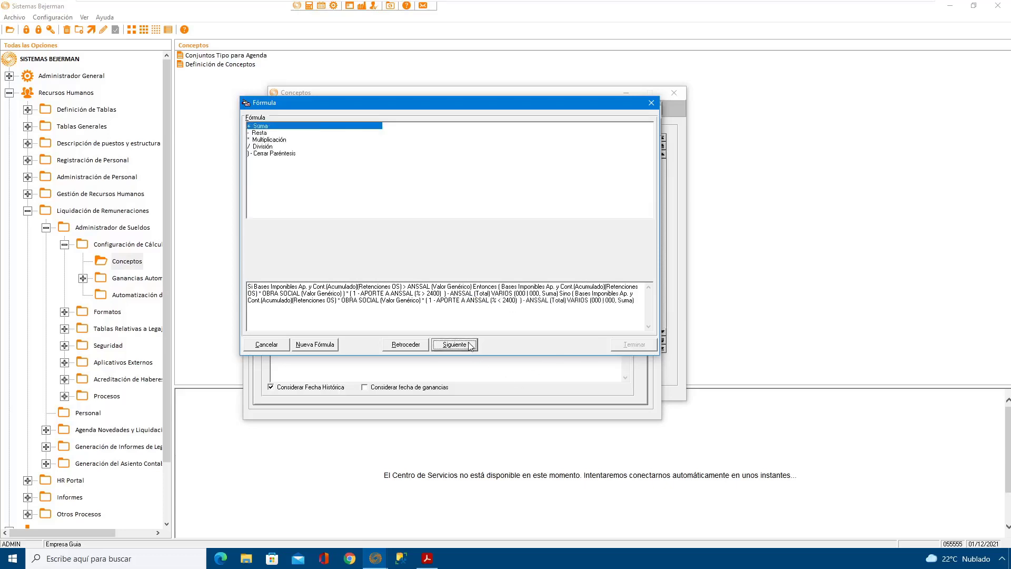
Step: Close the Sino branch's parenthesis, finish the formula, and save and close concept 4150 ANSSAL
left_click(296, 154)
left_click(463, 345)
left_click(637, 346)
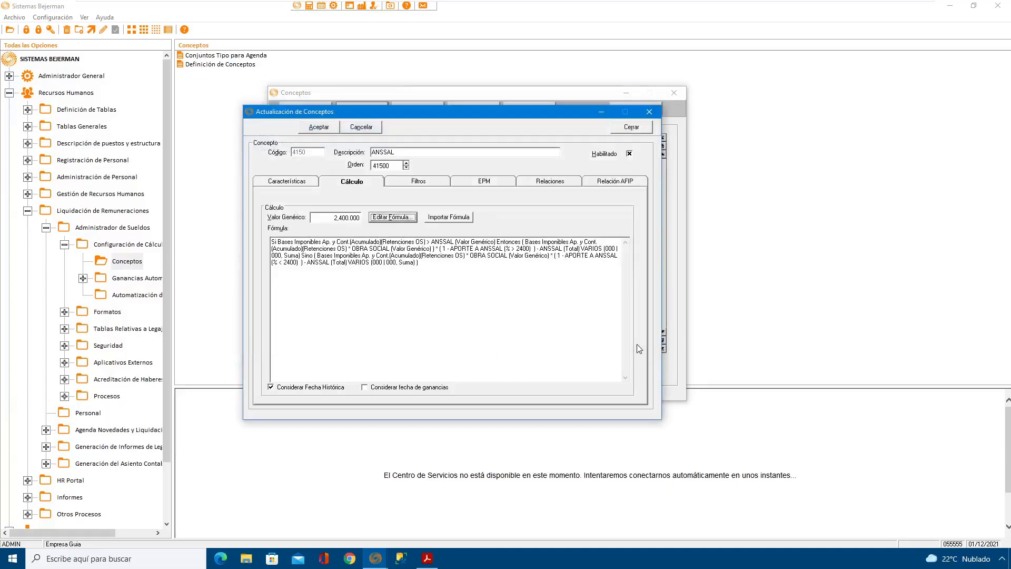
left_click(320, 128)
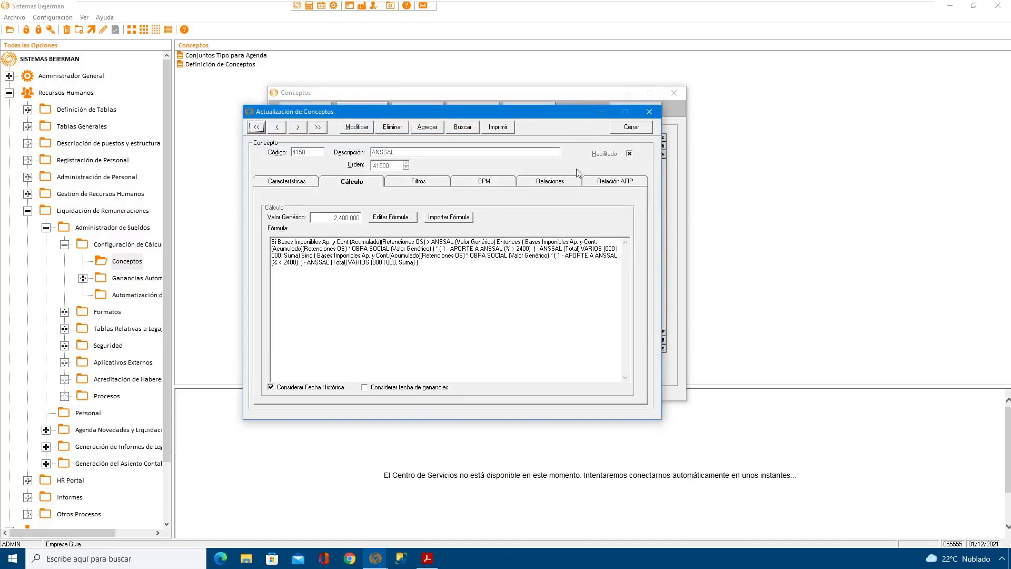
left_click(632, 128)
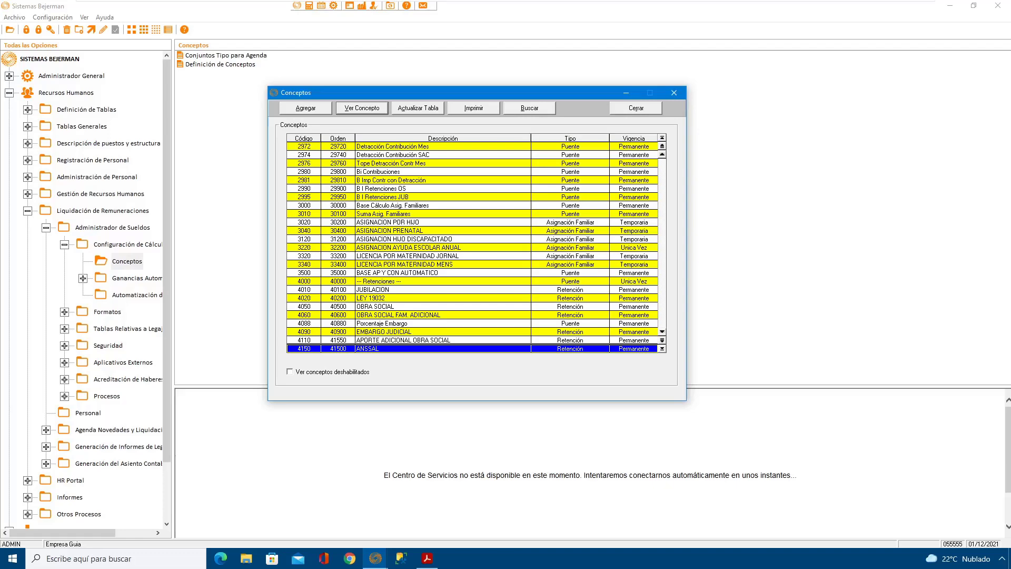
Step: Examine the calculation formulas of concepts 4050 OBRA SOCIAL and 4020 LEY 19032
left_click(401, 307)
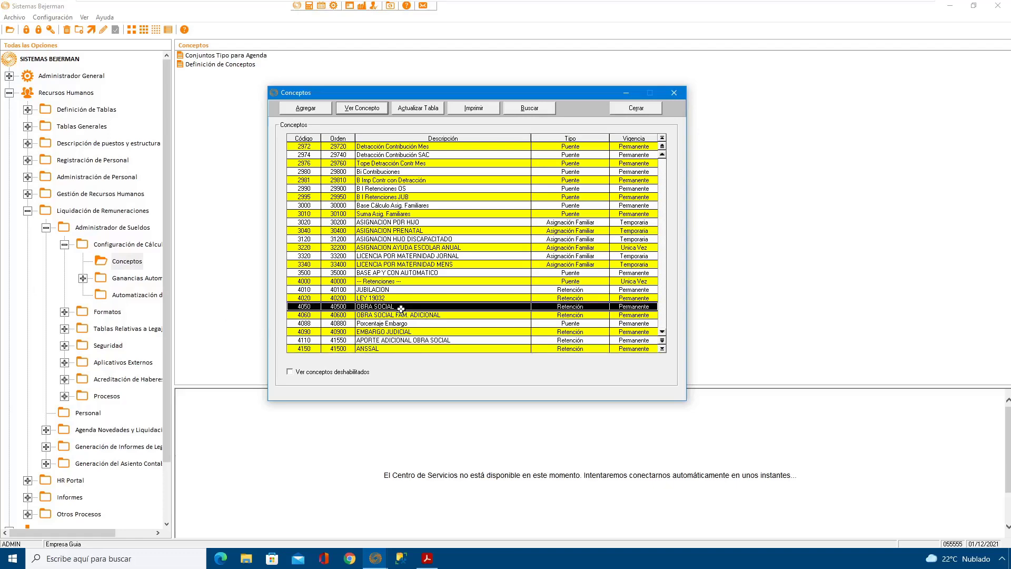
double_click(402, 308)
left_click(204, 208)
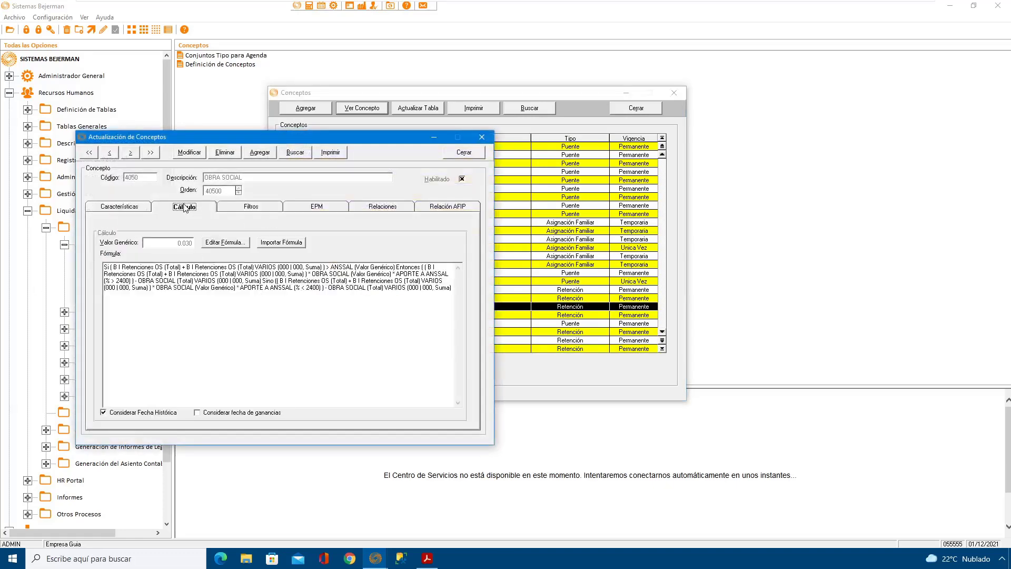
left_click(462, 153)
left_click(409, 340)
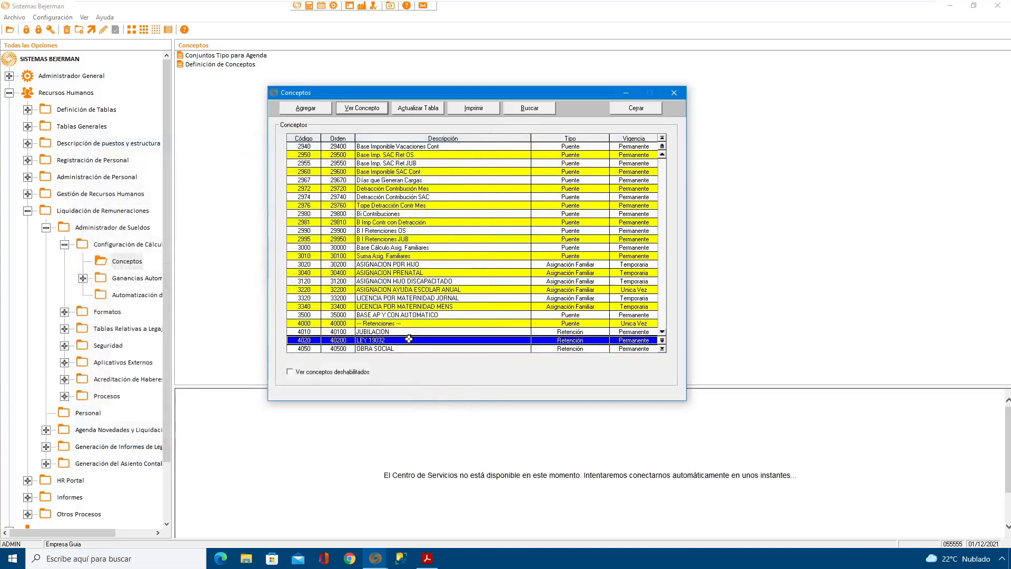
double_click(409, 339)
left_click(185, 207)
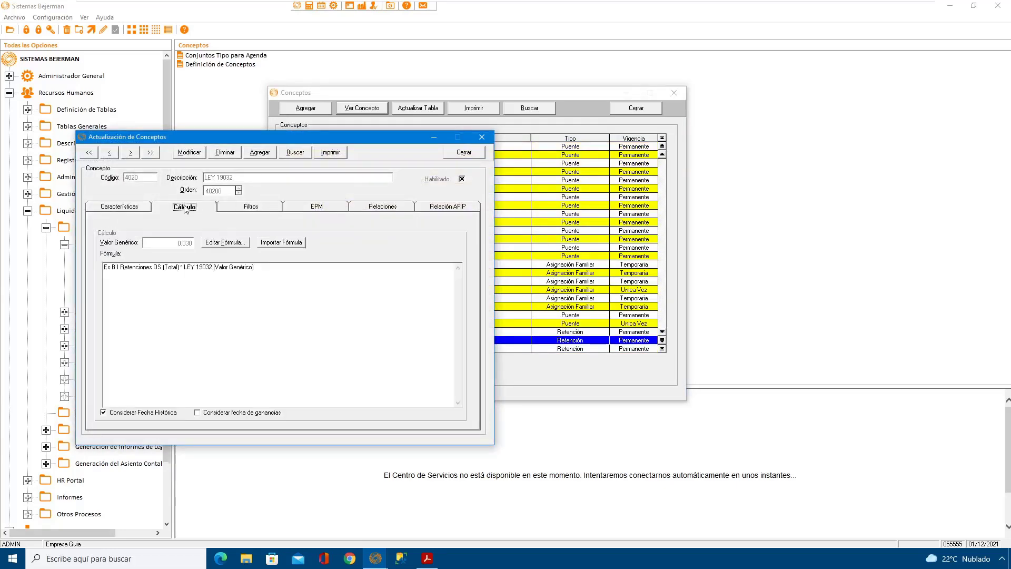
left_click(463, 156)
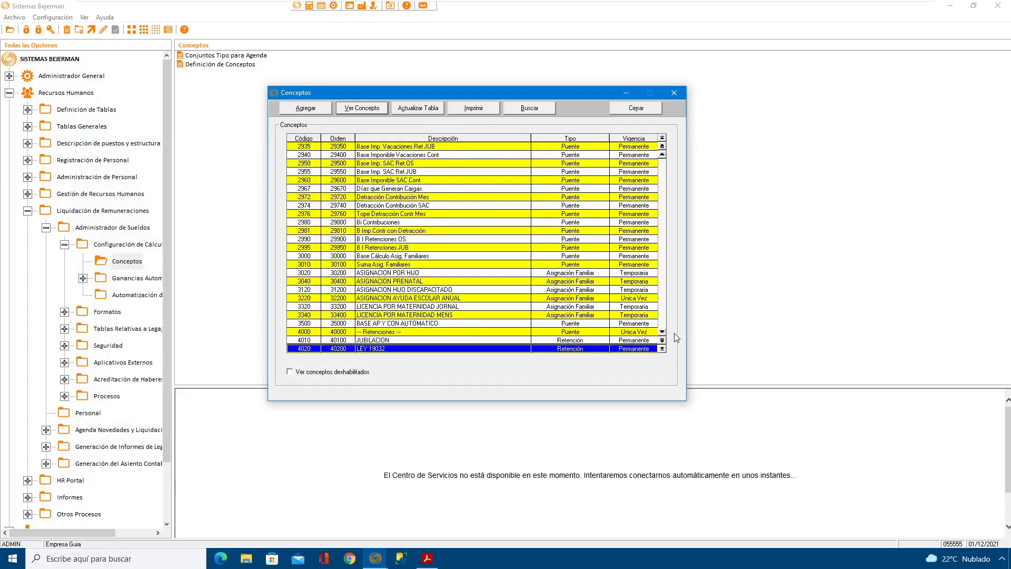
Step: Look through the concept list for the employer contribution concepts, from 5010 CONTRIBUCION JUBILACION onward
scroll(664, 335, "down", 3)
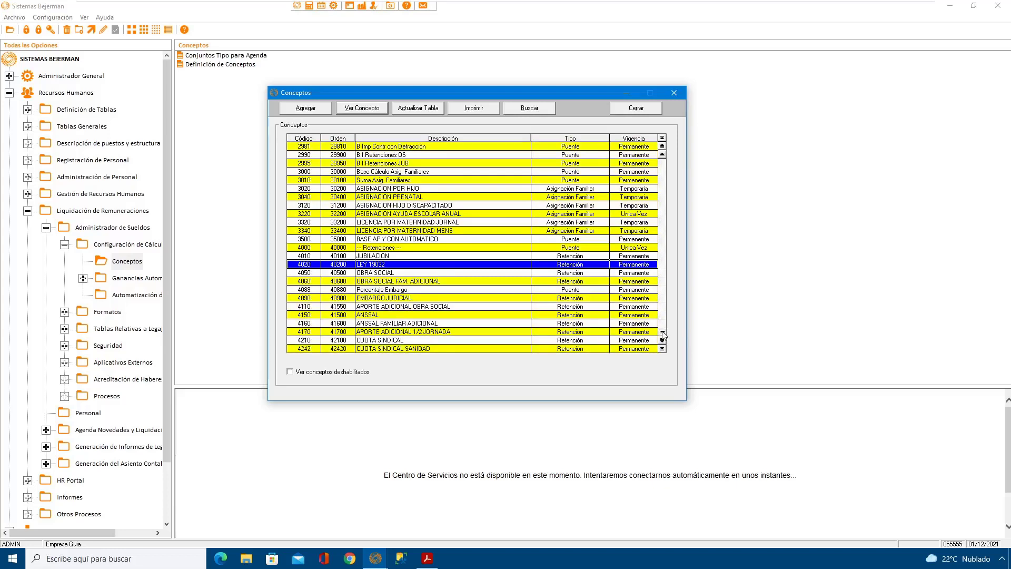
scroll(664, 335, "down", 4)
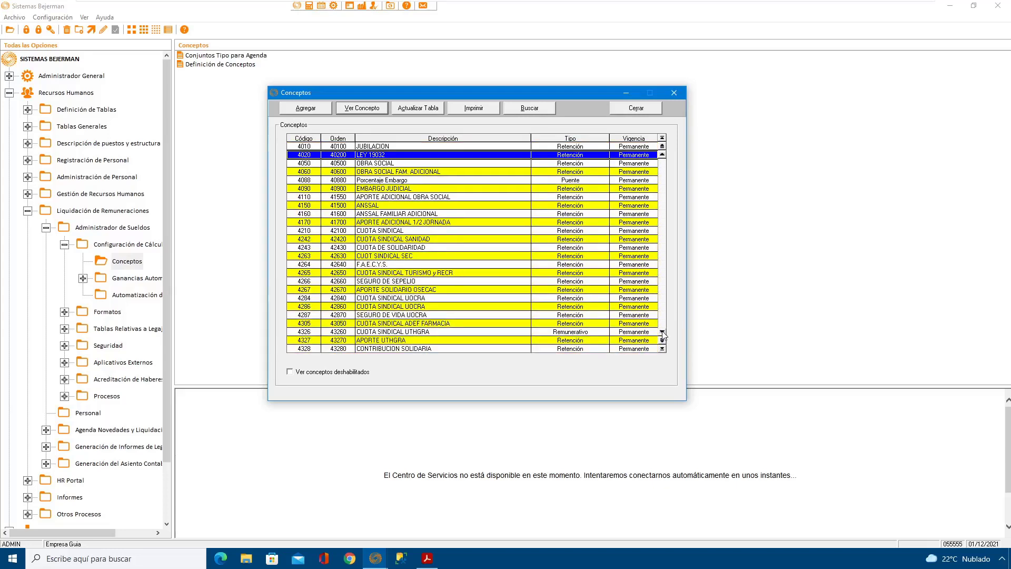
scroll(664, 335, "down", 4)
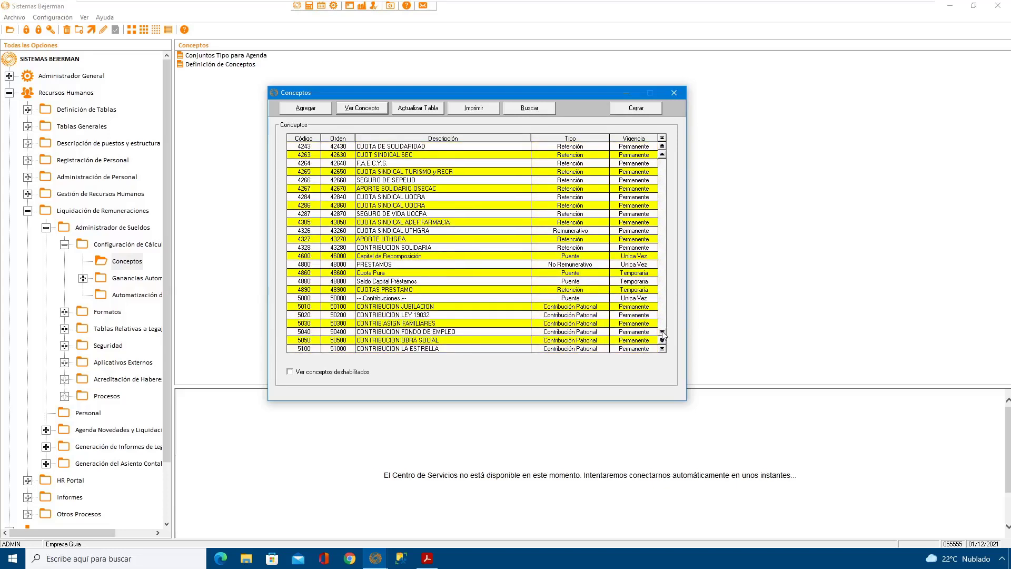
left_click(438, 307)
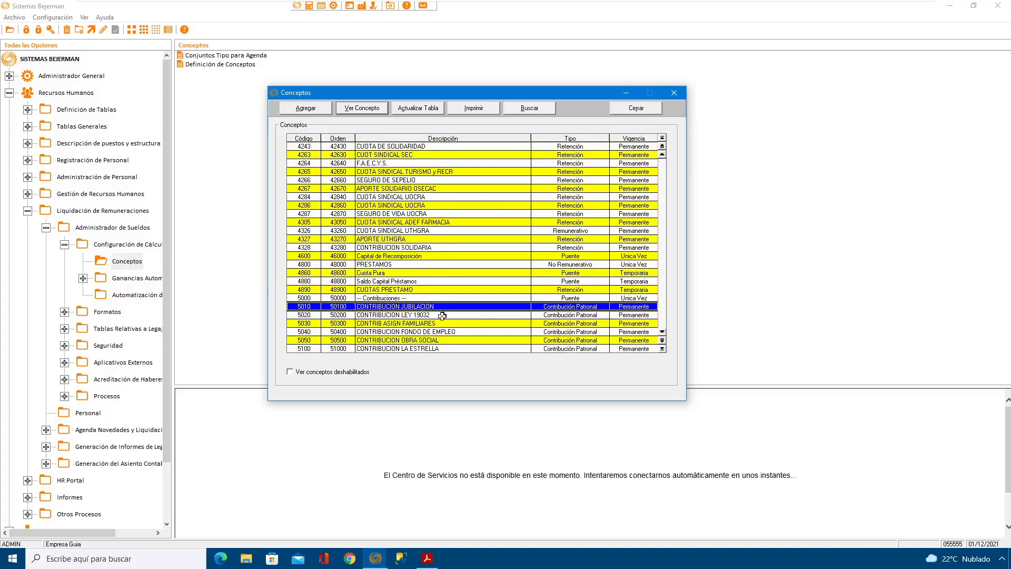
left_click(442, 315)
left_click(450, 323)
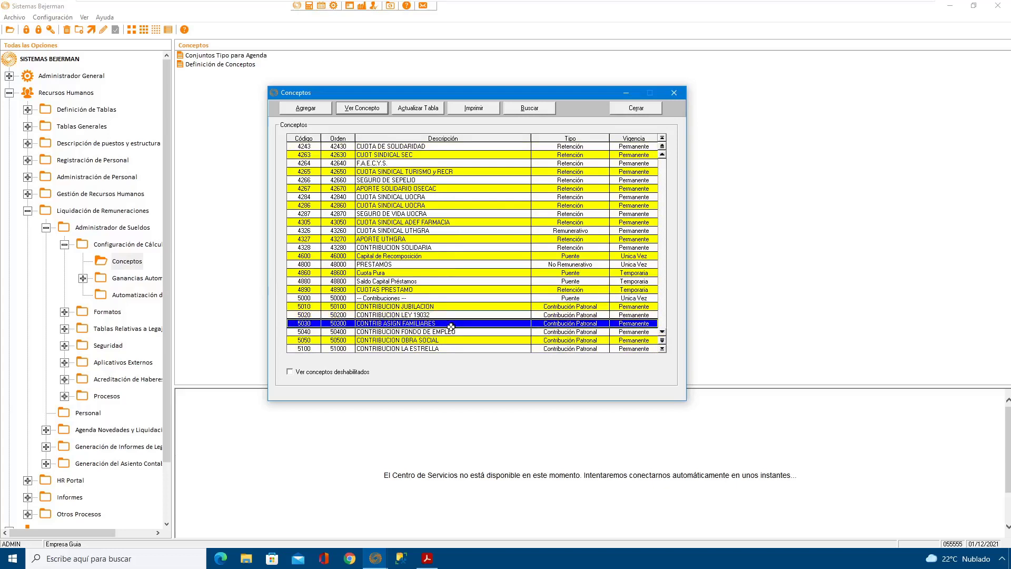
left_click(663, 332)
left_click(664, 332)
left_click(664, 332)
left_click(664, 331)
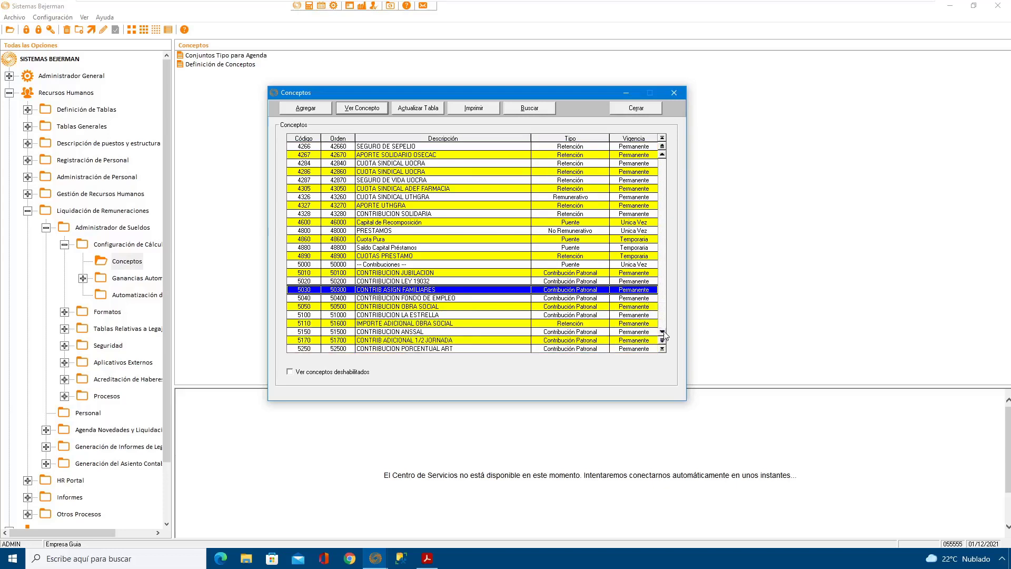
left_click(663, 332)
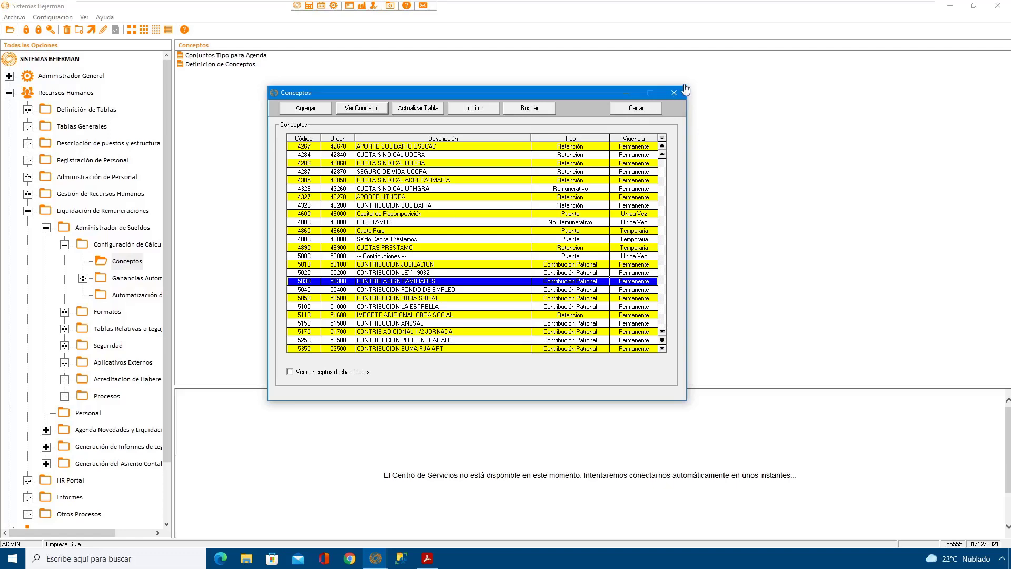
Step: Close the concept list and run the Personal query for active employee files 1 to 10
left_click(635, 111)
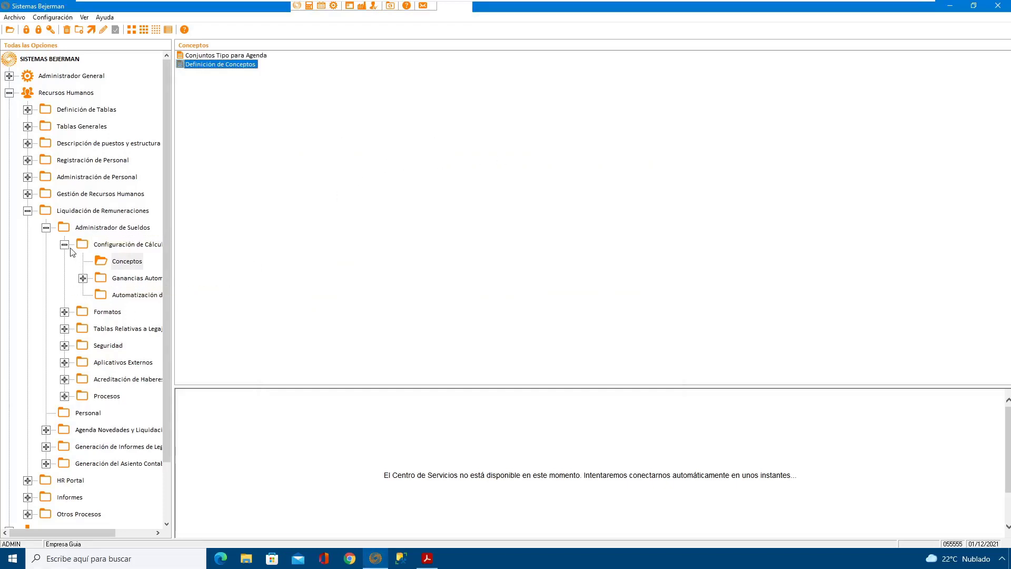
left_click(88, 413)
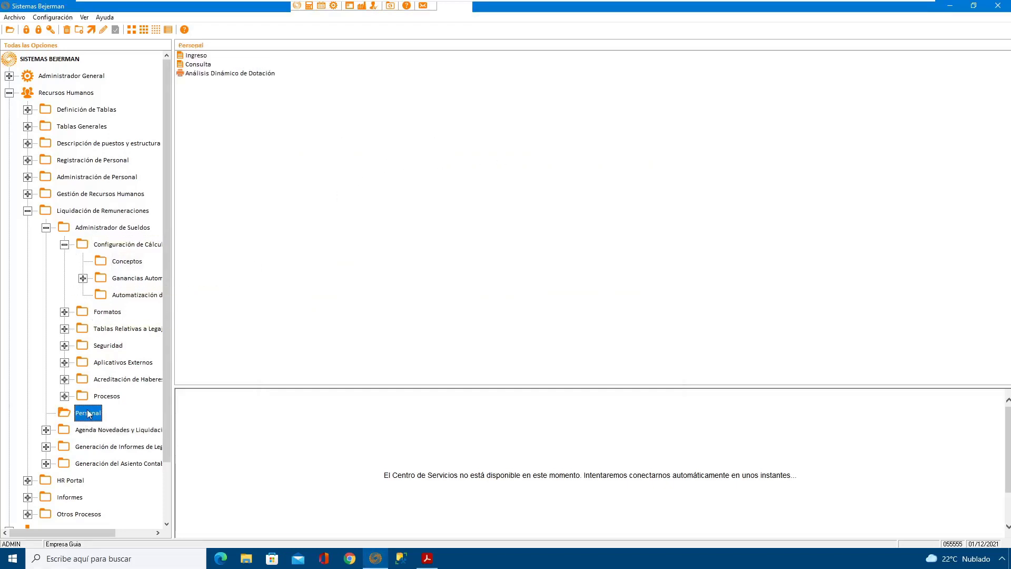
double_click(202, 65)
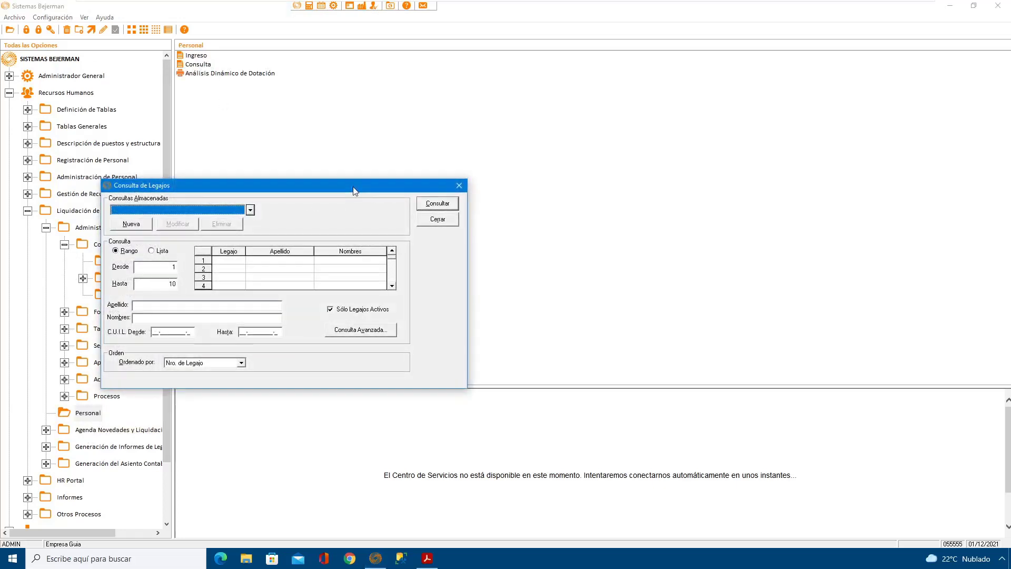
left_click(583, 186)
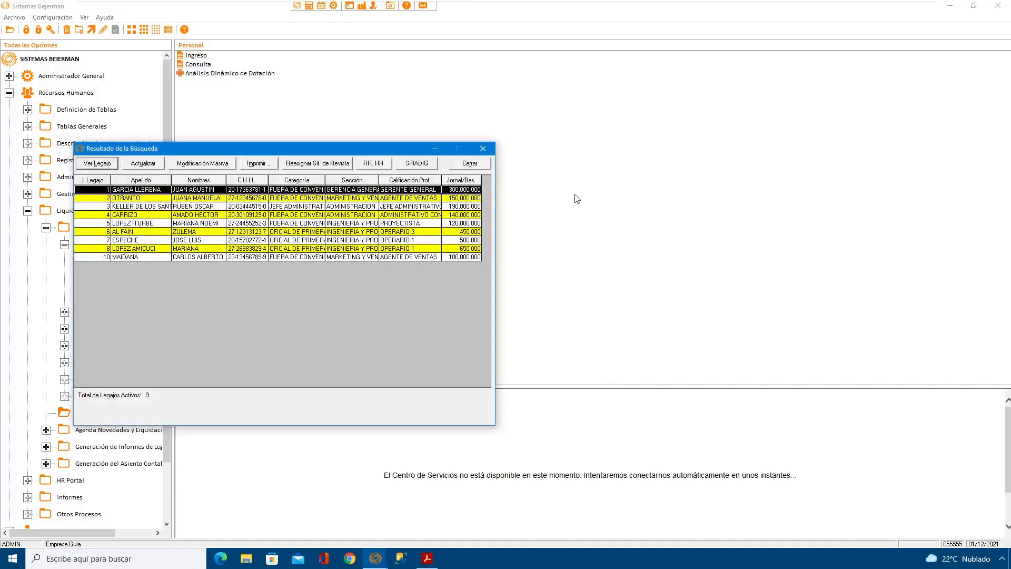
Step: Open the first employee file for modification at its Pago settlement data, check the CBU field, and accept the record
left_click(103, 165)
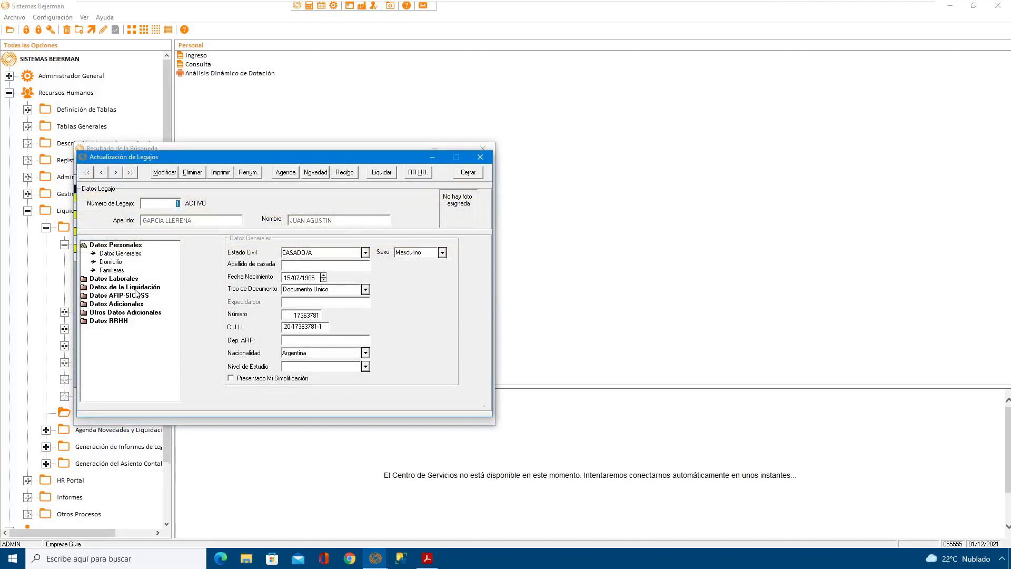
left_click(132, 287)
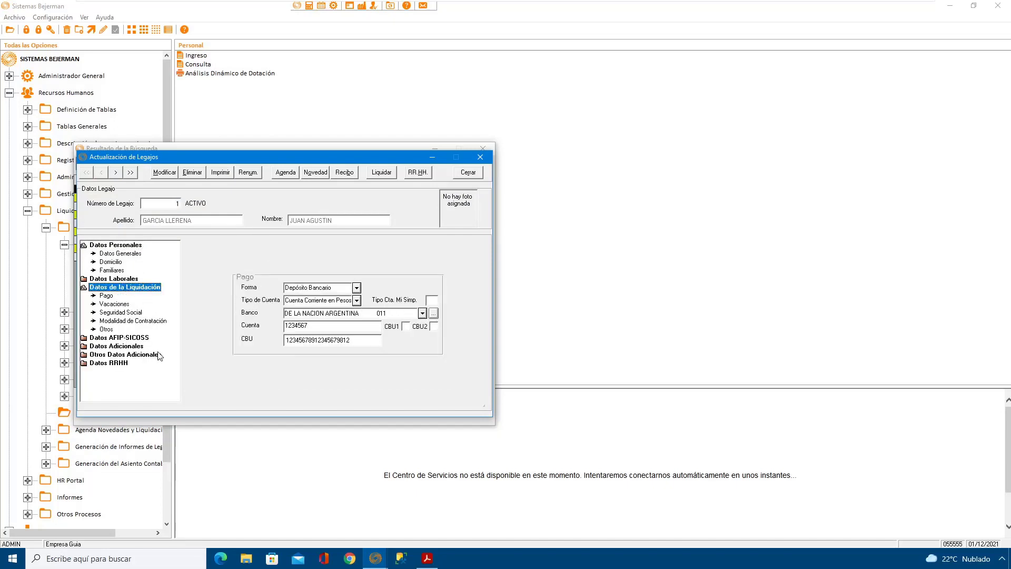
left_click(107, 296)
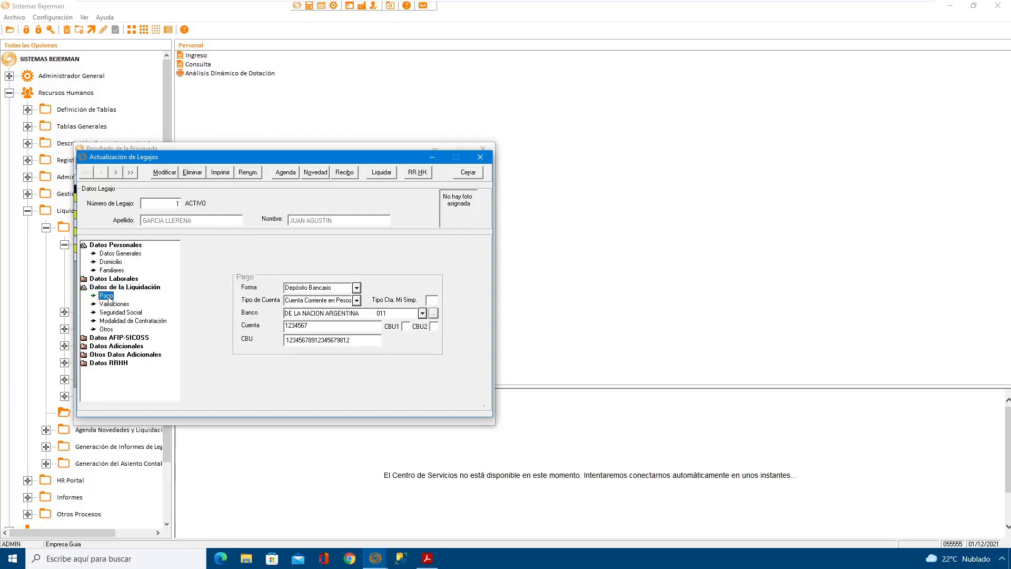
left_click(165, 173)
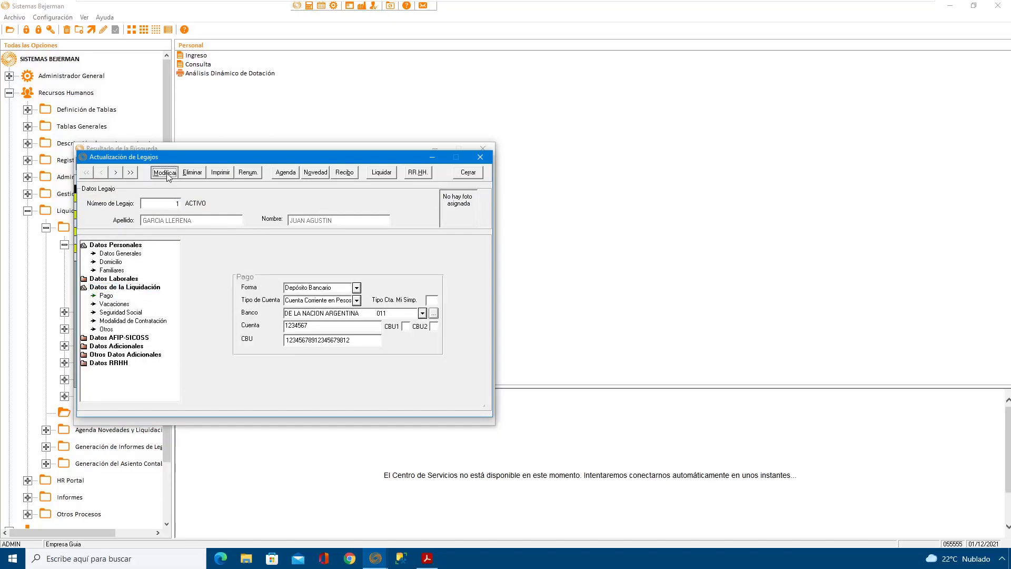
left_click(358, 336)
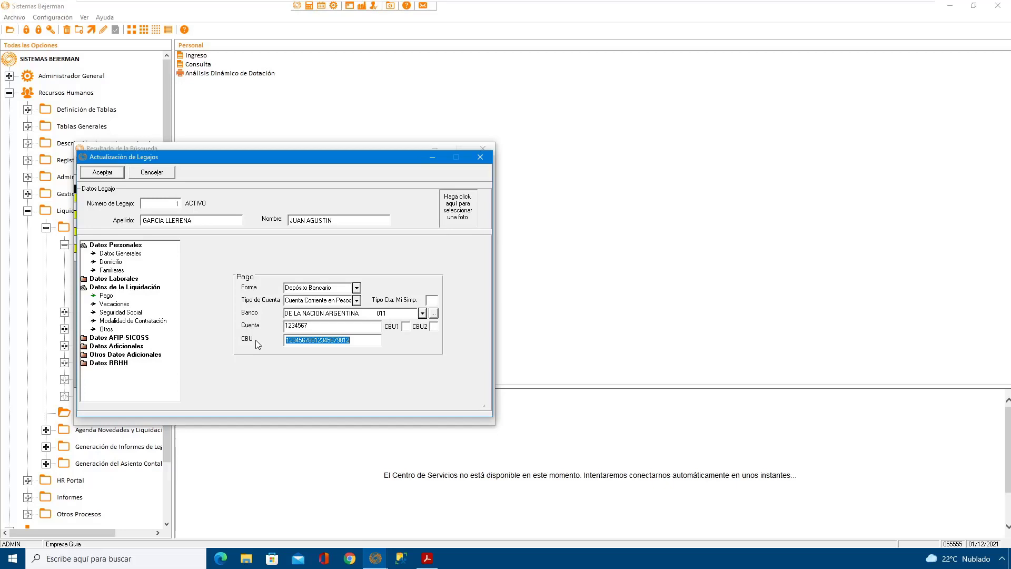
left_click(116, 174)
Step: Modify the next employee file's Pago data by entering the bank account's CBU number, and save the record
left_click(116, 173)
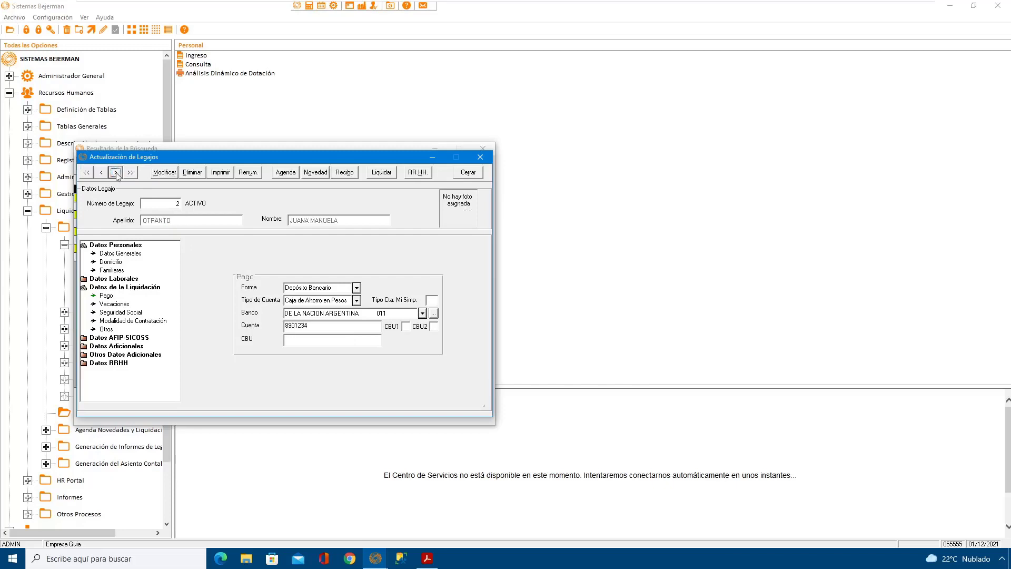
left_click(165, 174)
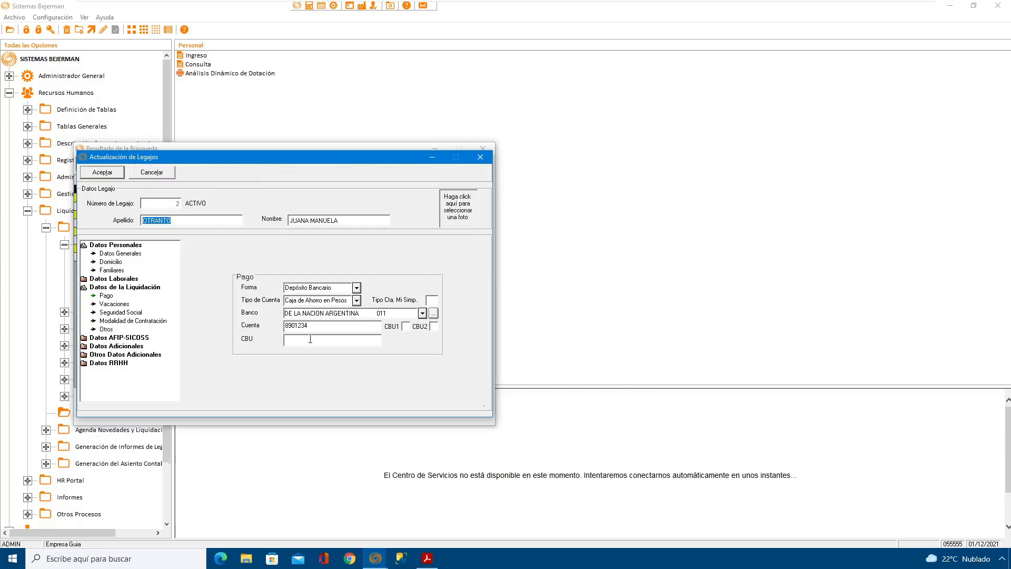
left_click(319, 341)
type("0123456789012345678912")
left_click(103, 172)
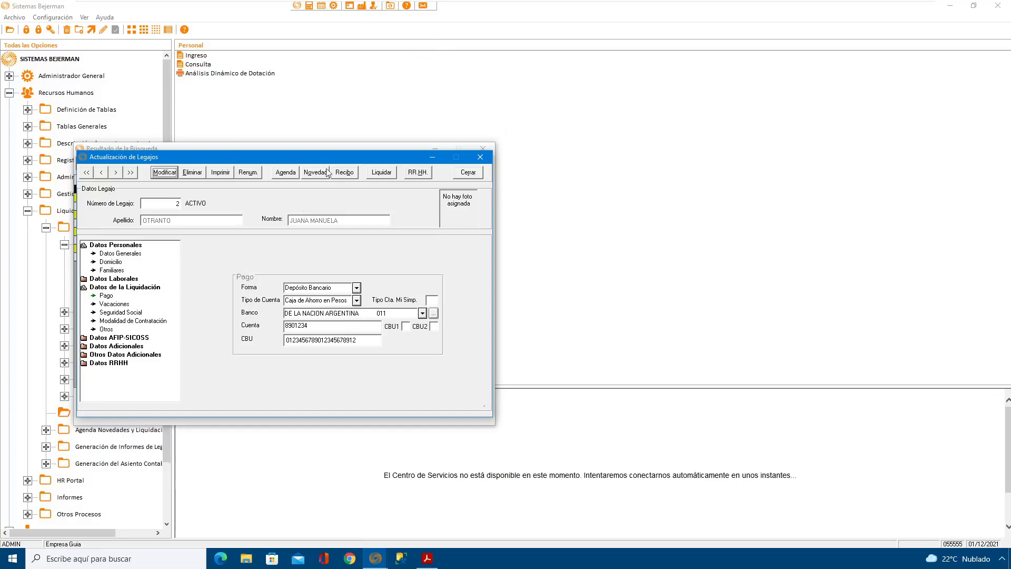
Step: Open the employee's Datos AFIP-SICOSS general data for modification, check the Jornada para Bases Imp. Auto. options, and accept the record
left_click(120, 338)
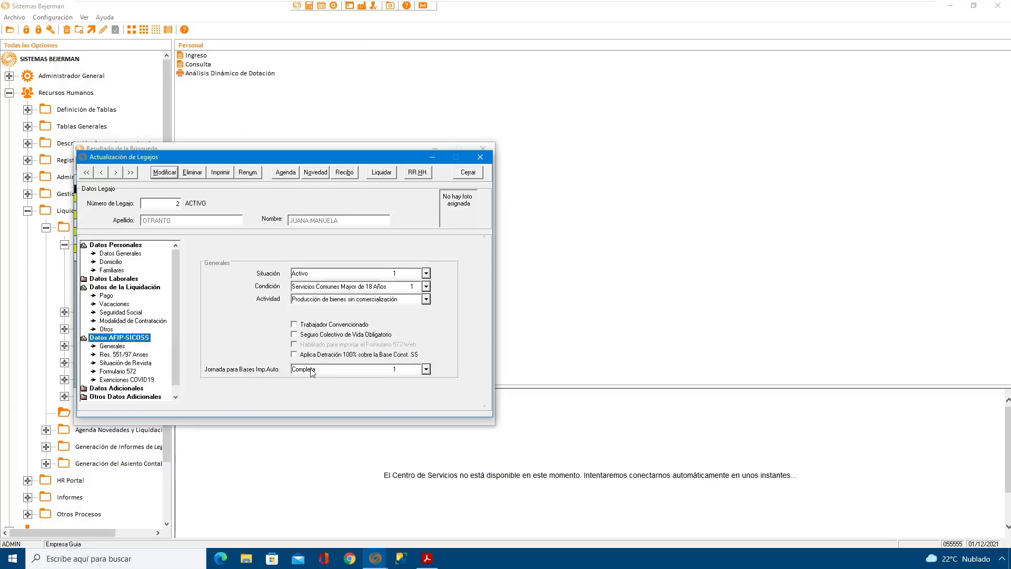
left_click(113, 346)
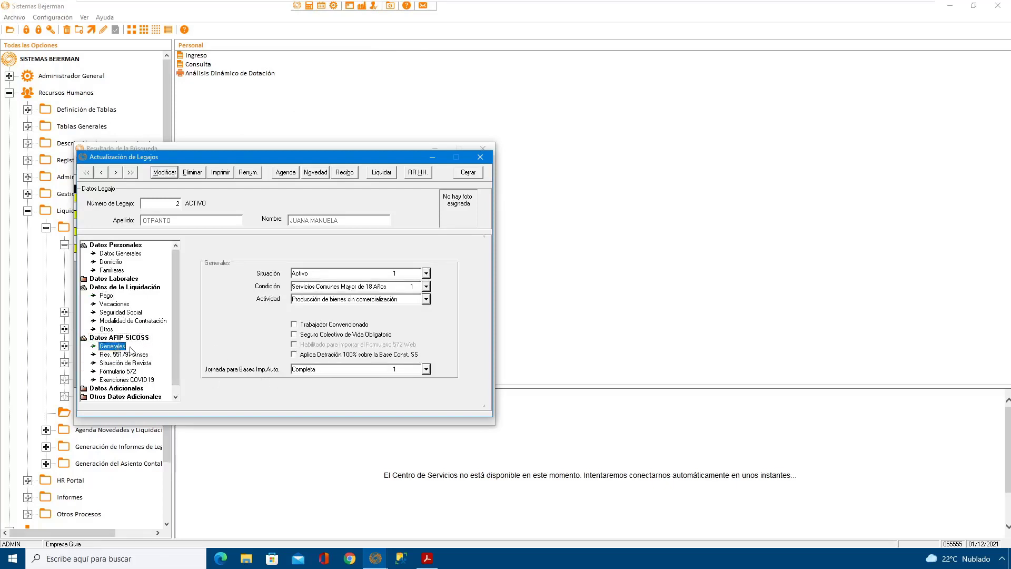
left_click(164, 172)
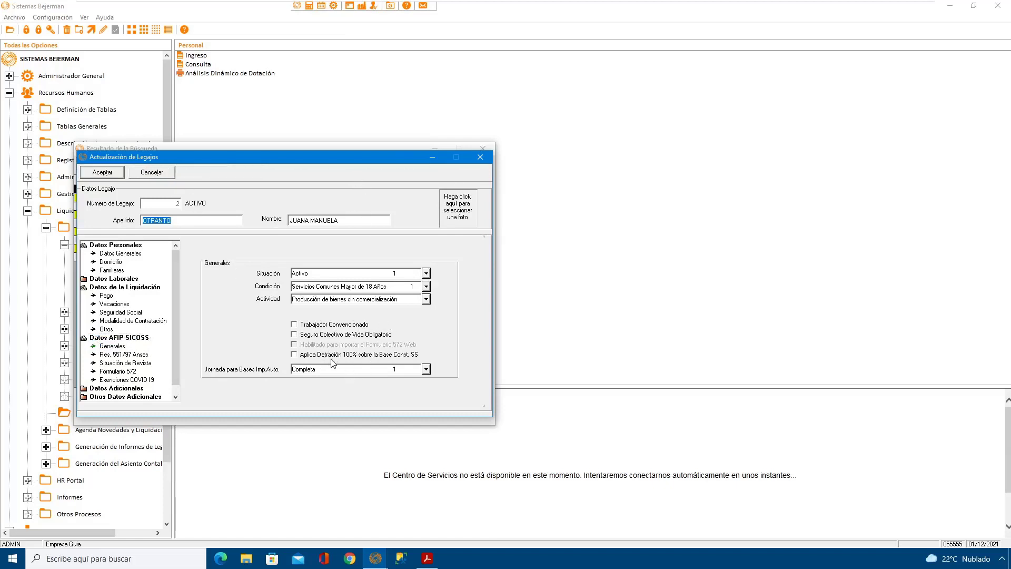
left_click(382, 370)
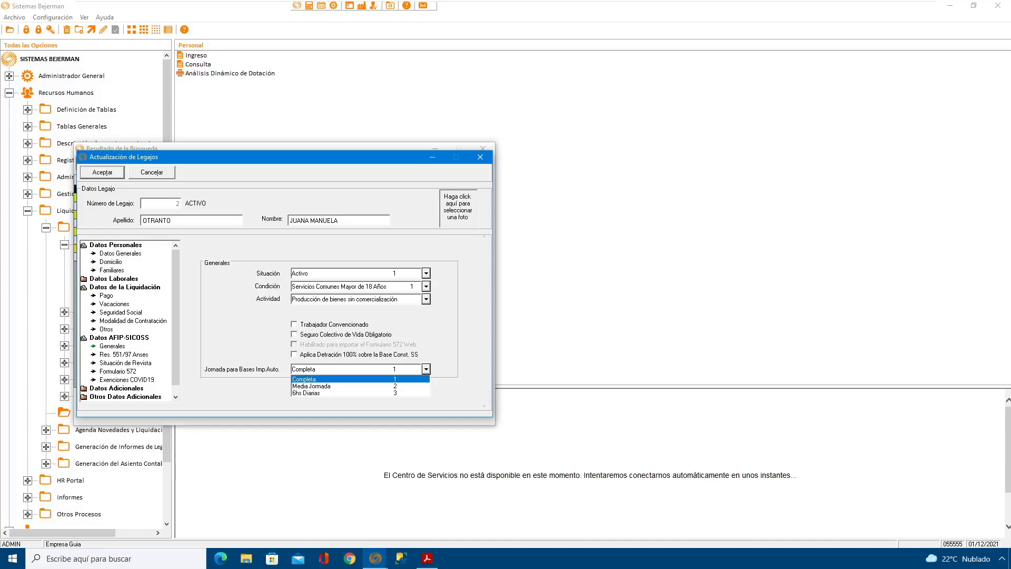
left_click(228, 305)
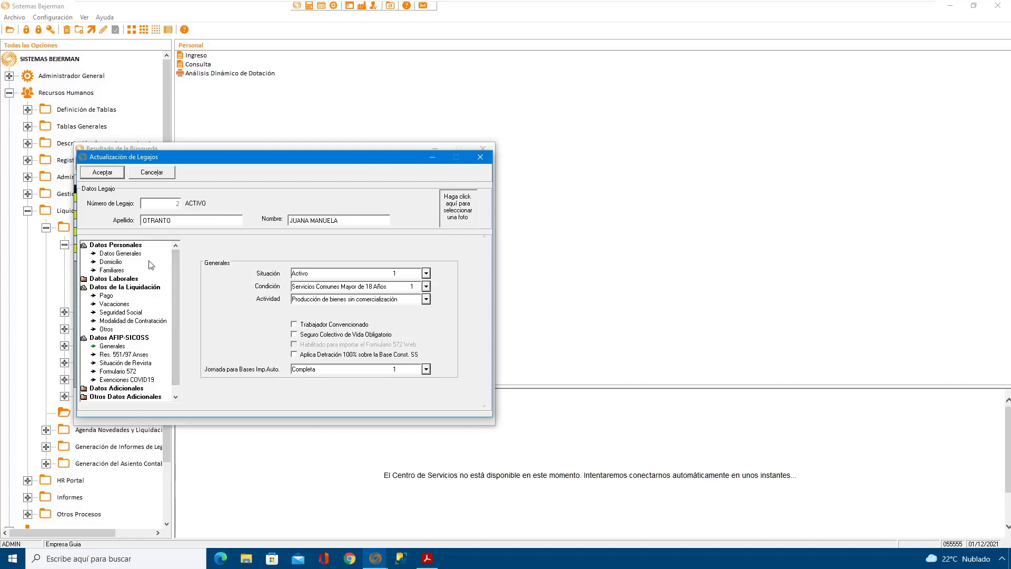
left_click(111, 174)
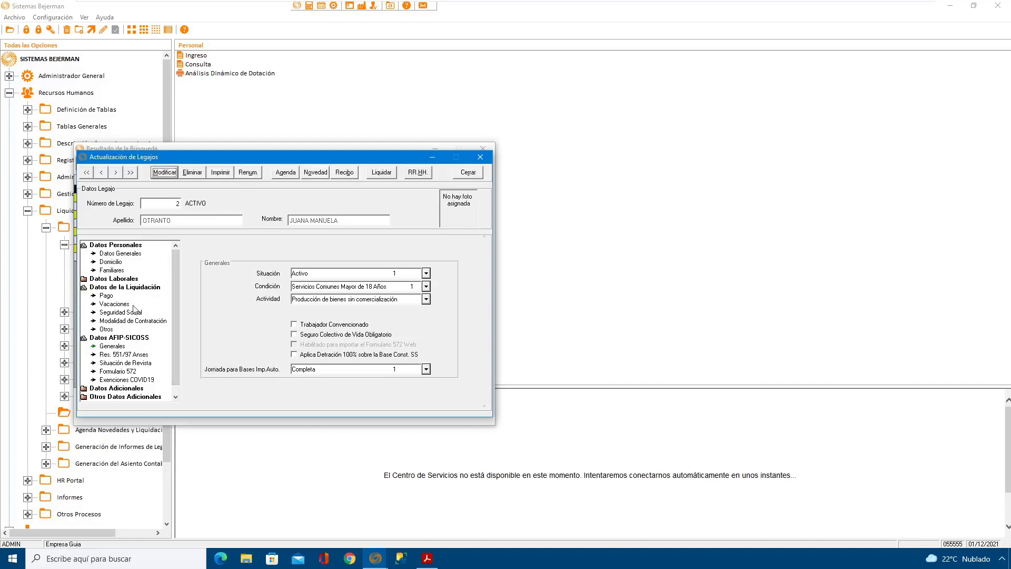
Step: Modify the employee's LSD Automático labor data, trying Horas Trabajadas in Informa before choosing Días Trabajados, and save the record
left_click(129, 288)
left_click(126, 279)
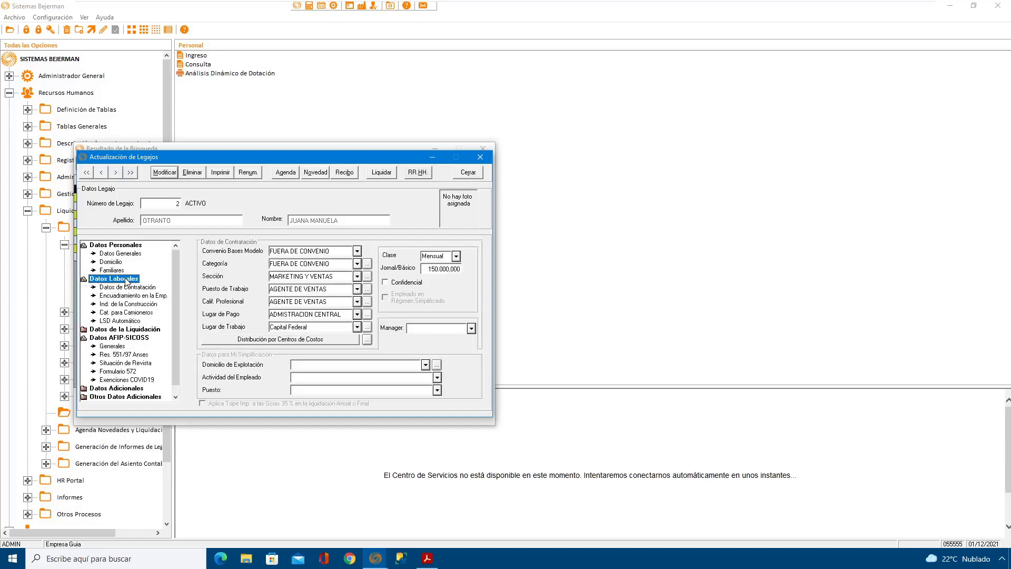
left_click(133, 322)
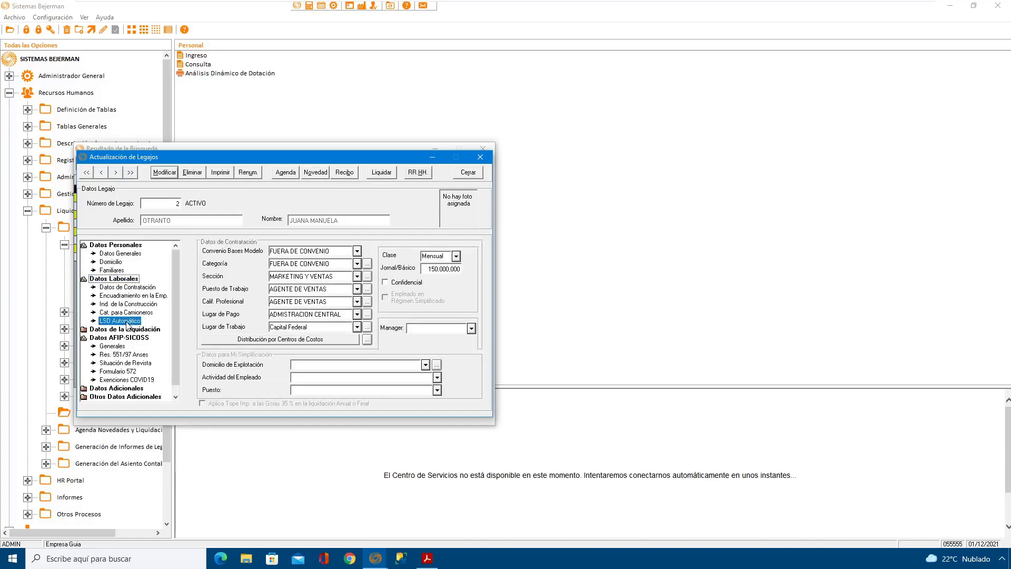
left_click(164, 173)
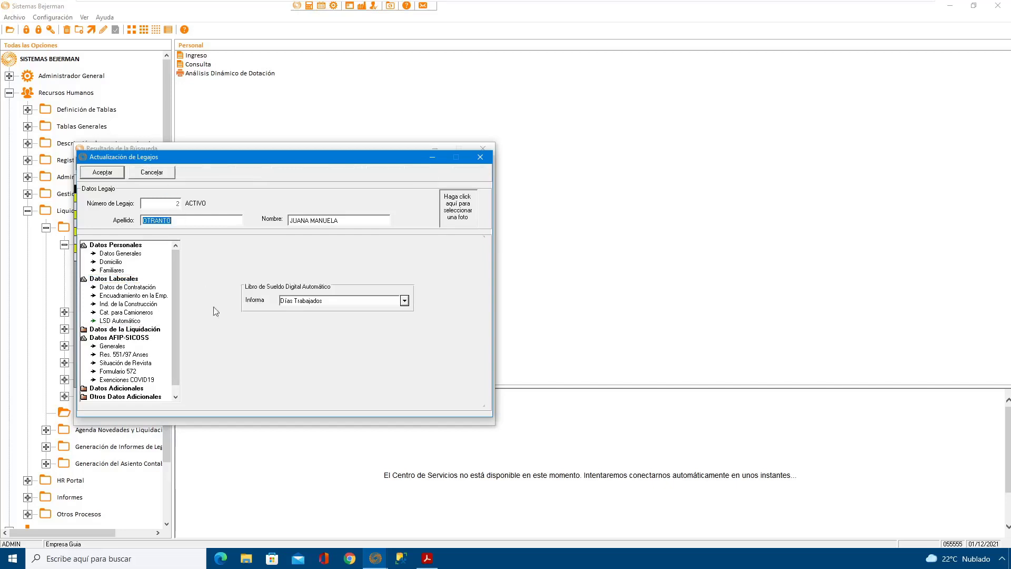
left_click(345, 305)
left_click(343, 301)
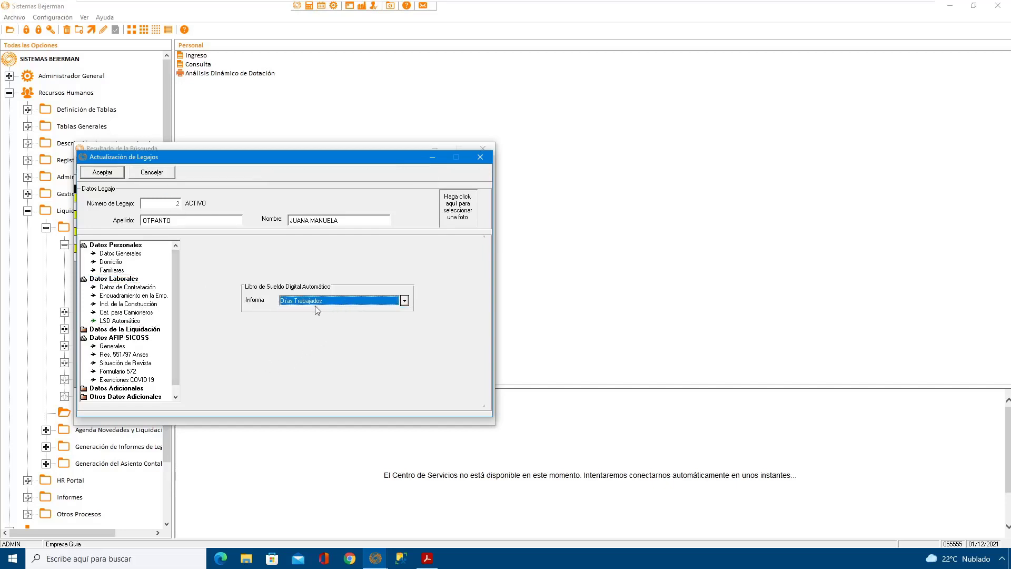
left_click(329, 301)
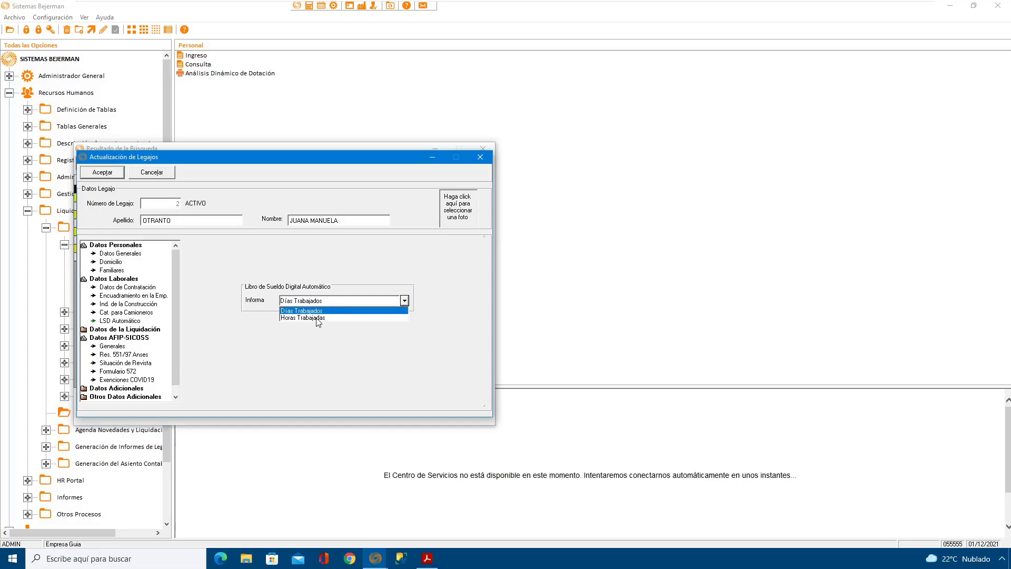
left_click(316, 319)
left_click(328, 302)
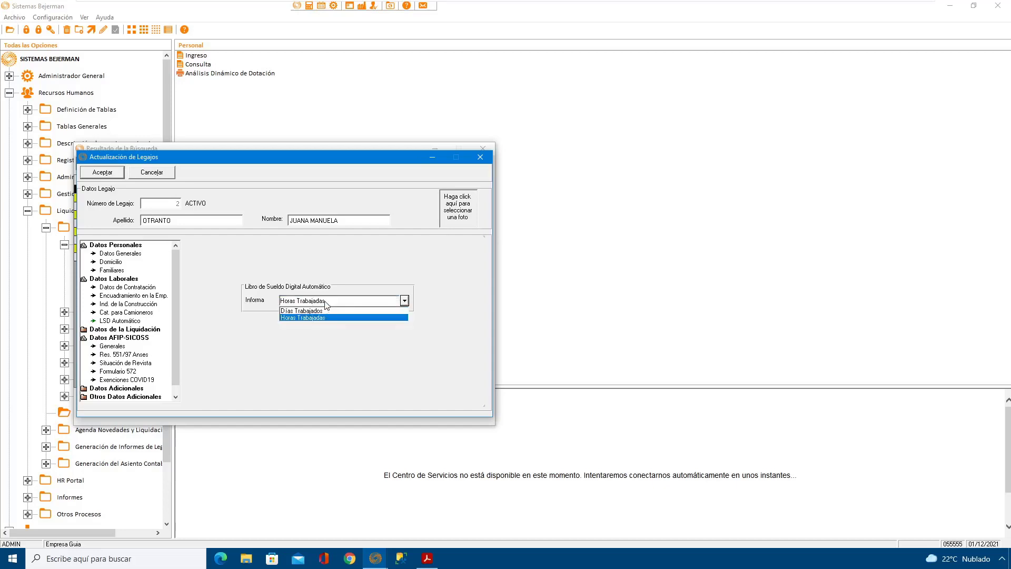
left_click(317, 311)
left_click(109, 174)
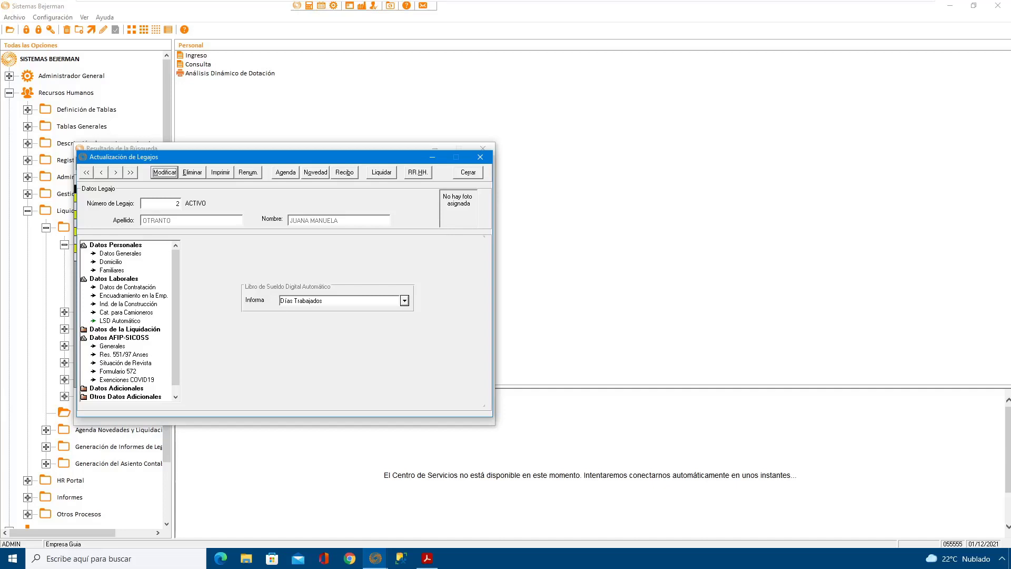
Step: Close the employee file and query results, and open Tipos de Liquidaciones from the Configuración de Cálculo folder
left_click(473, 175)
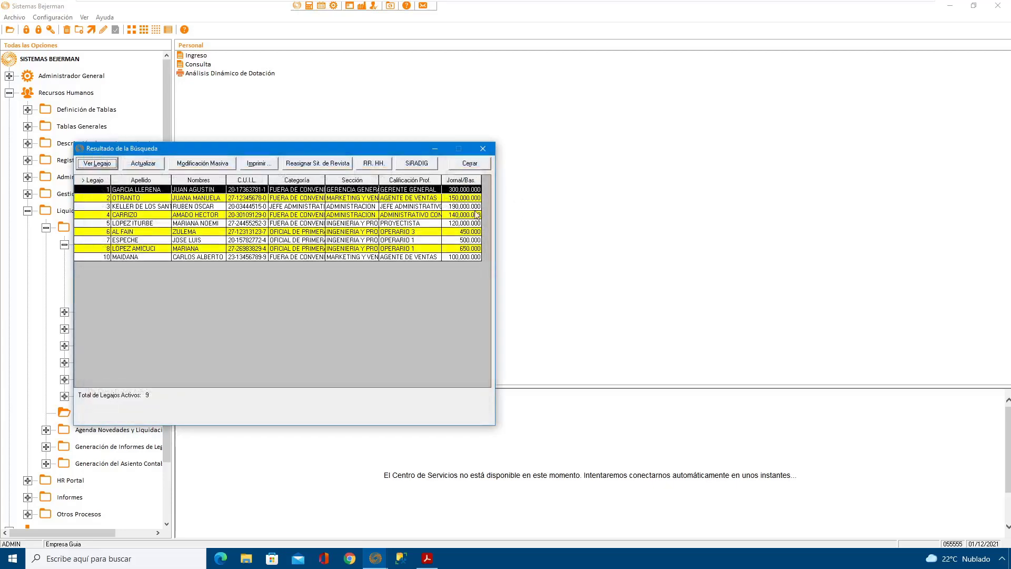
left_click(477, 165)
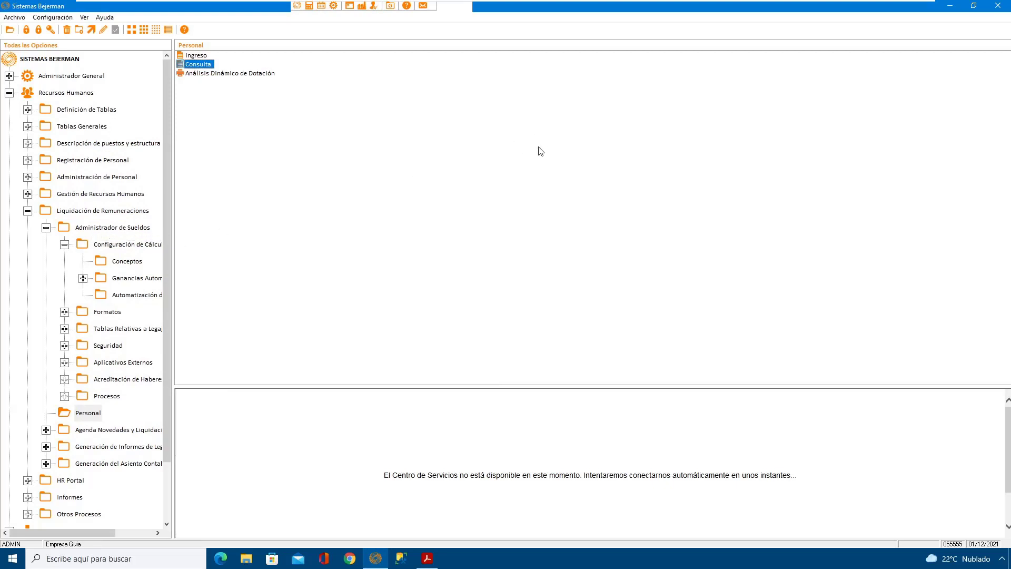
left_click(131, 243)
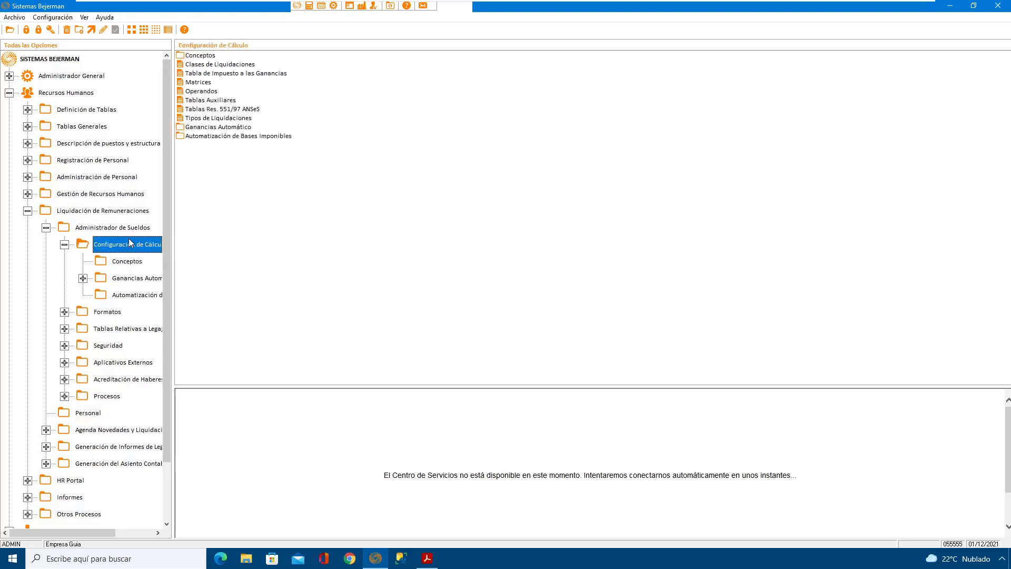
double_click(94, 228)
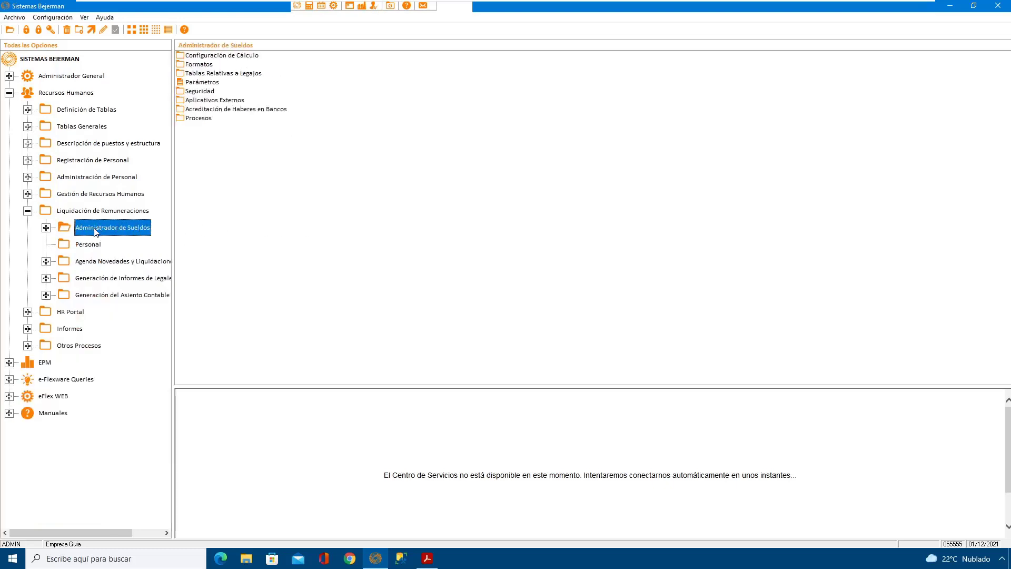
double_click(224, 56)
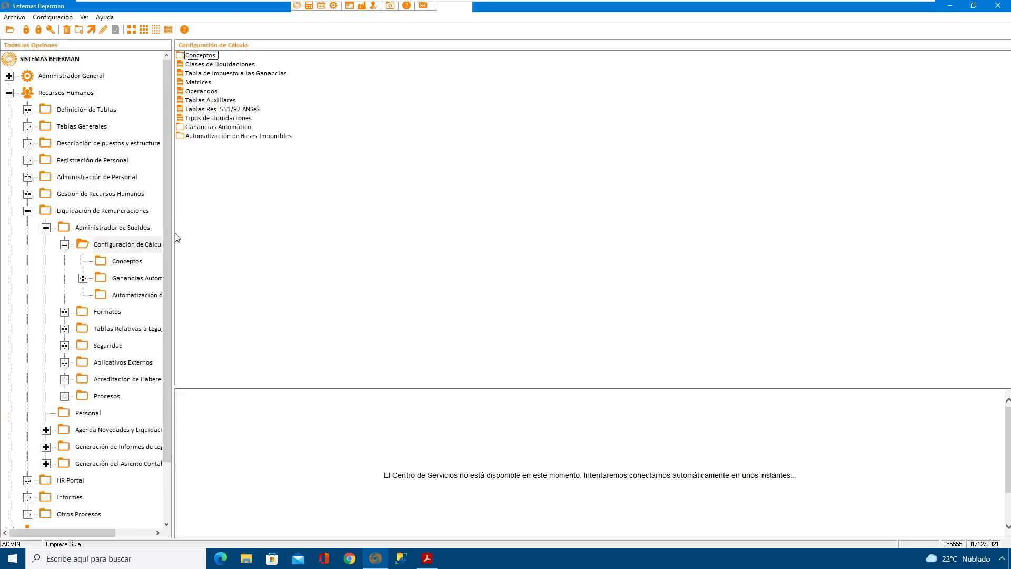
left_click(133, 228)
left_click(146, 243)
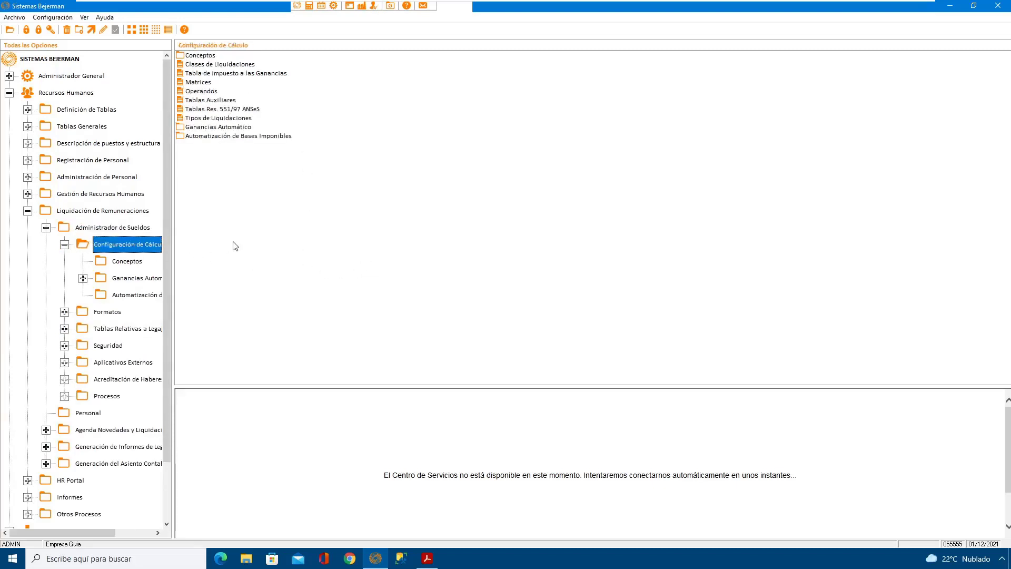
left_click(208, 118)
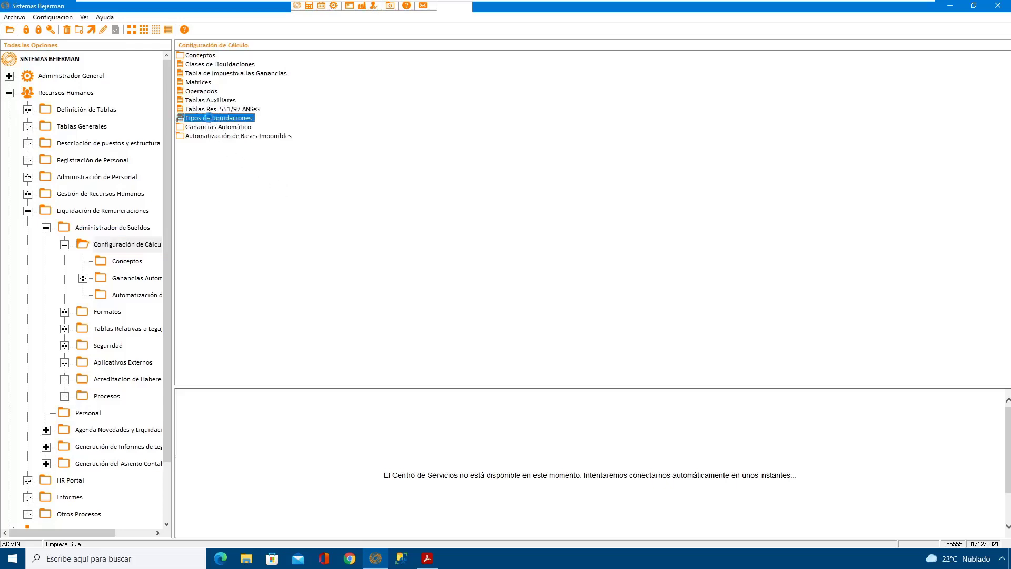
left_click_drag(264, 172, 437, 156)
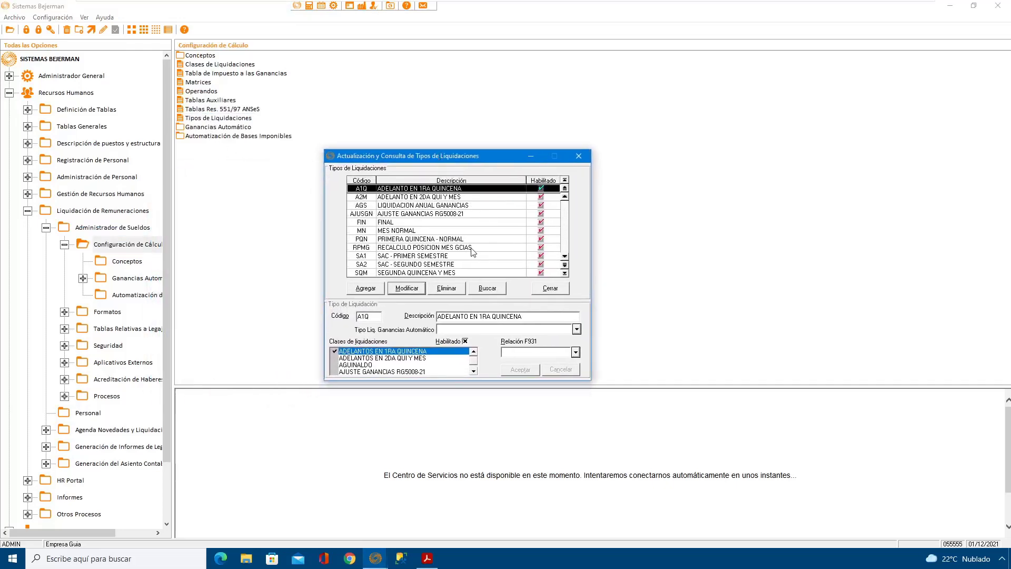
Step: Set Relación F931 to Mensual for the MN MES NORMAL settlement type and save it
left_click(427, 230)
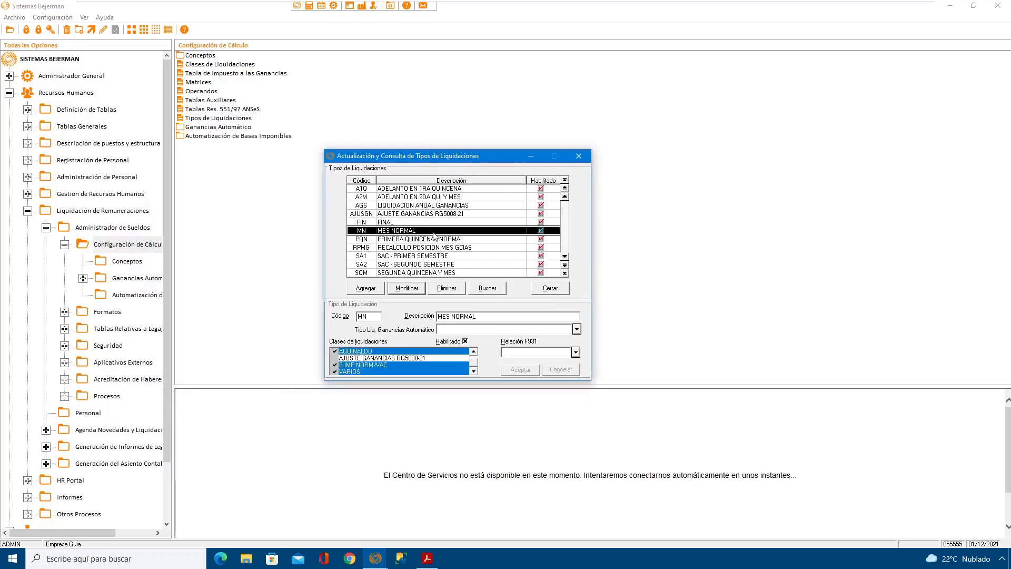
left_click(416, 288)
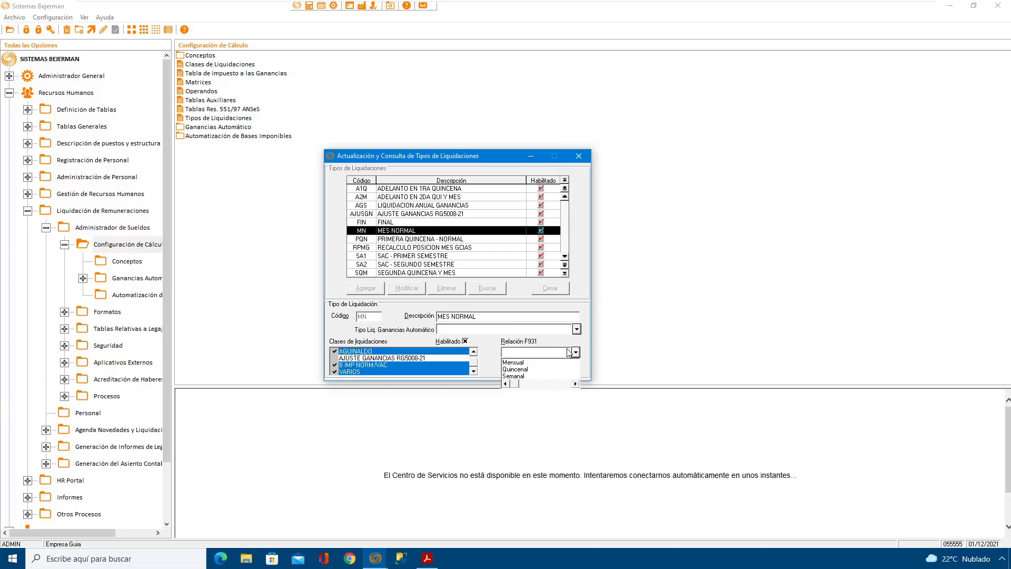
left_click(514, 362)
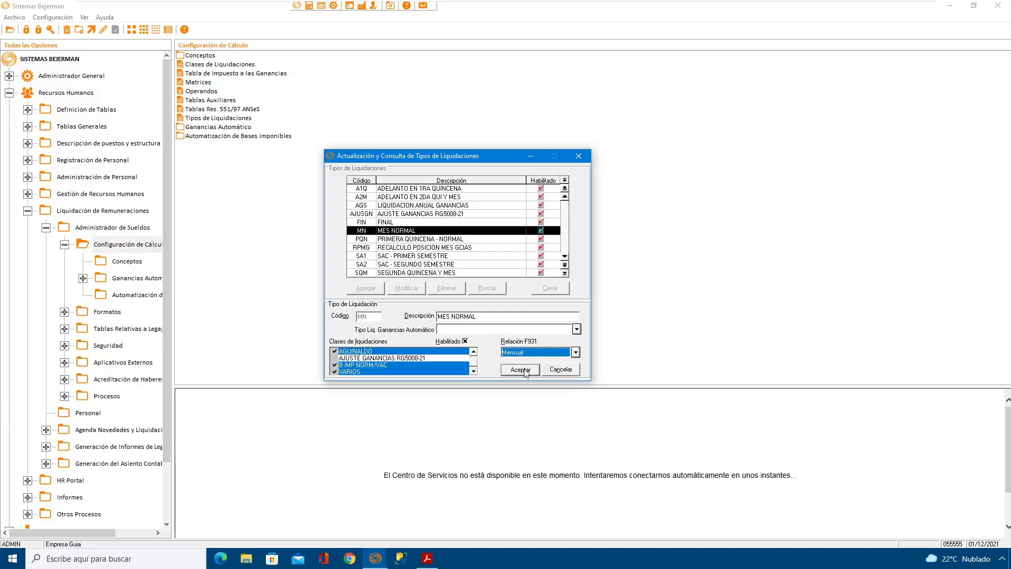
left_click(524, 370)
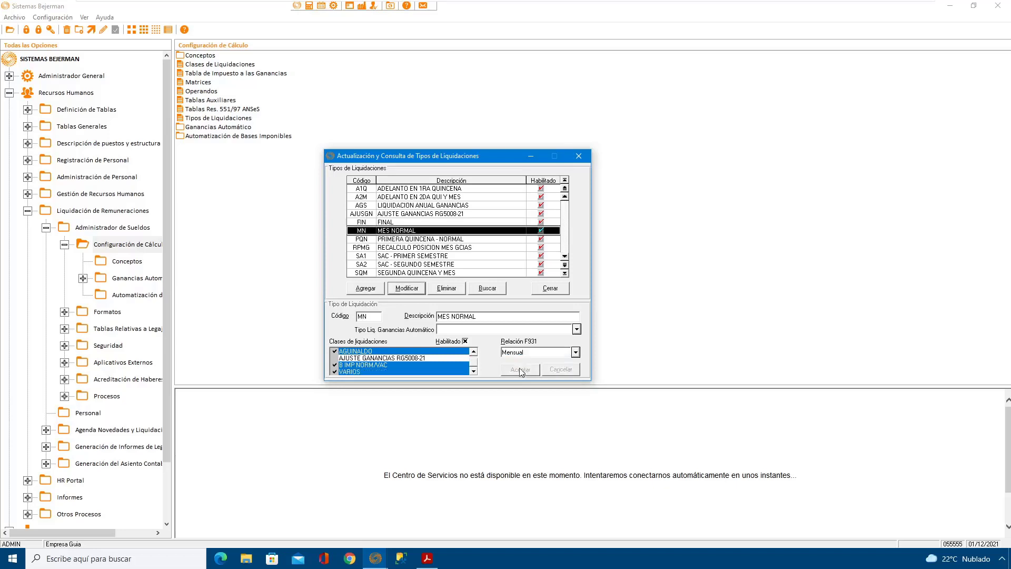
Step: Look over the remaining settlement types, set Relación F931 to Mensual for SA1 SAC - PRIMER SEMESTRE, and save it
left_click(564, 257)
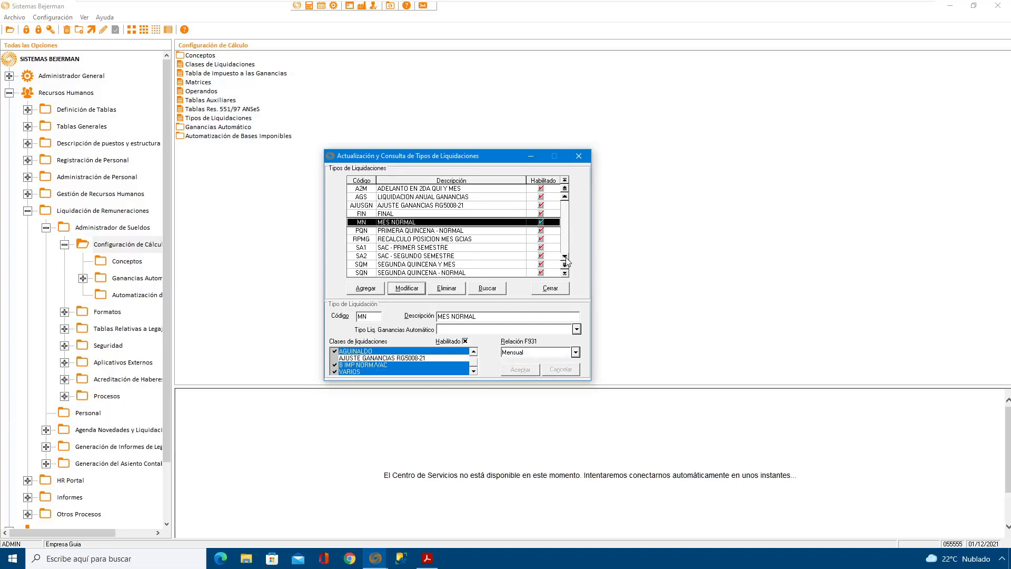
left_click(564, 257)
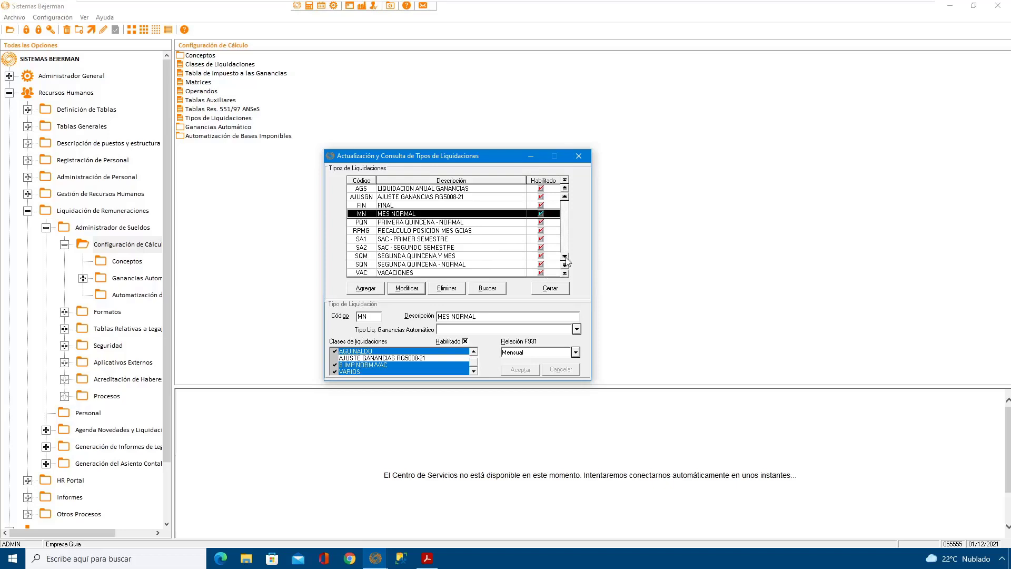
left_click(565, 197)
left_click(565, 197)
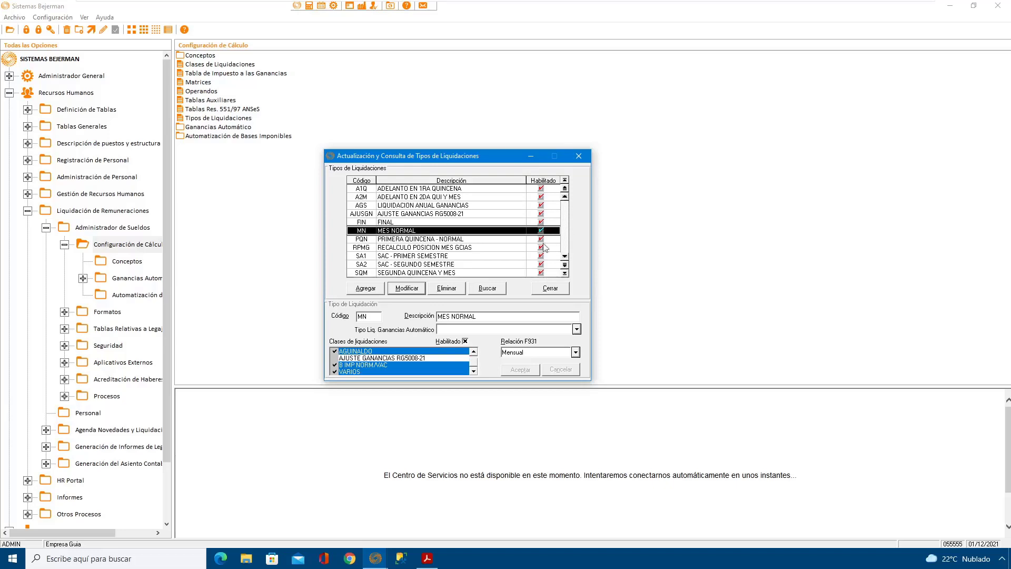
left_click(437, 256)
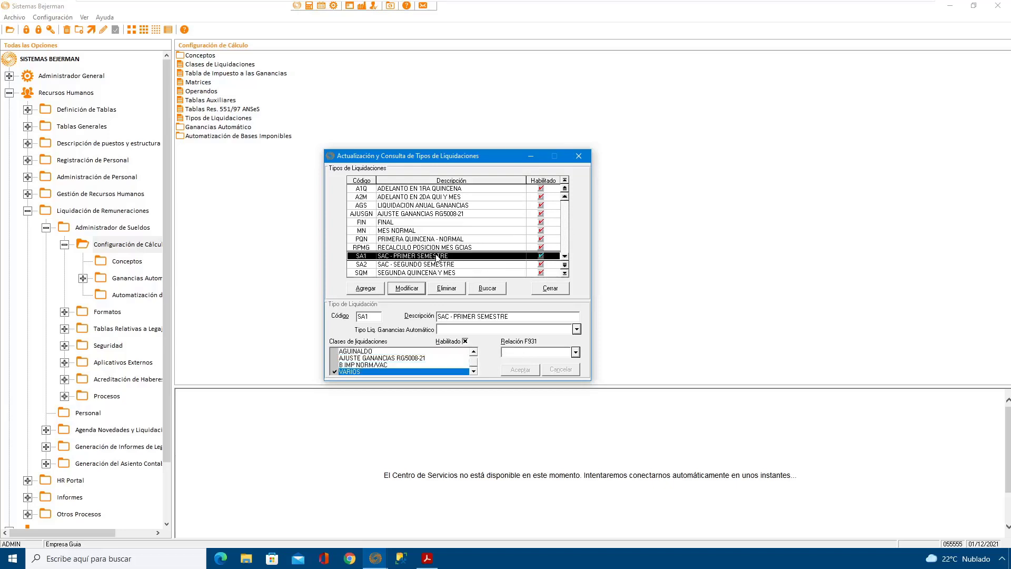
left_click(407, 289)
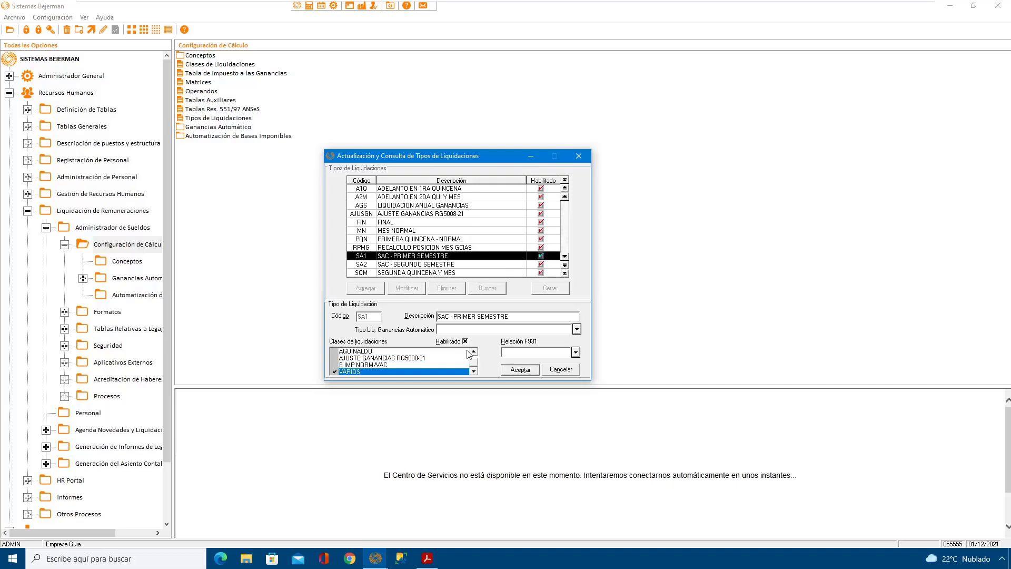
left_click(549, 352)
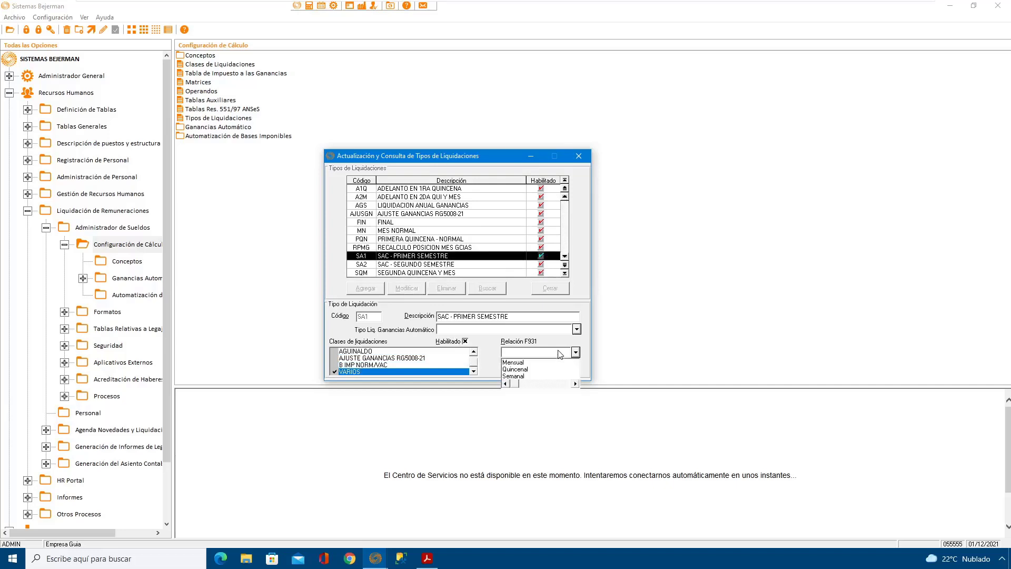
left_click(527, 362)
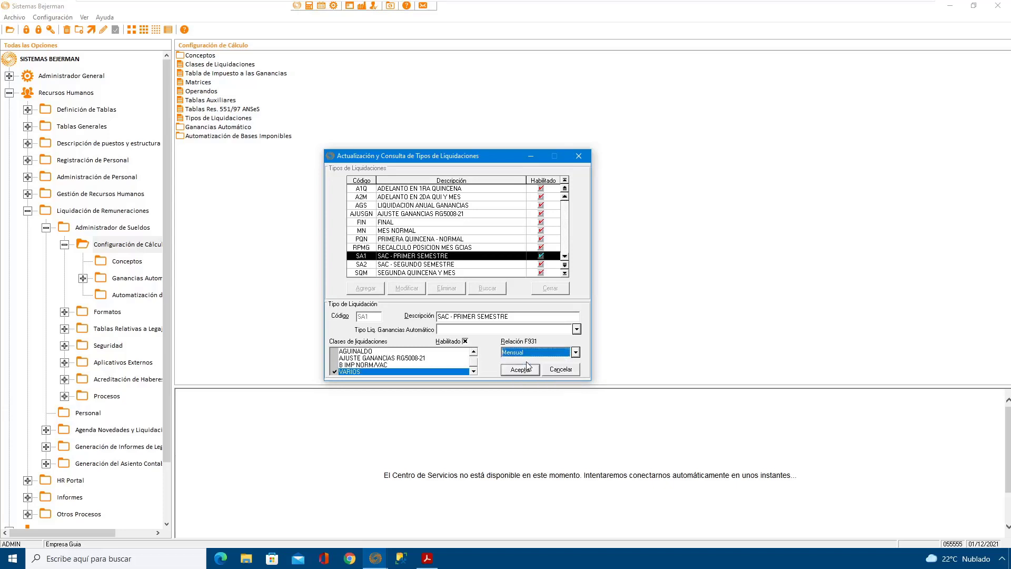
left_click(519, 370)
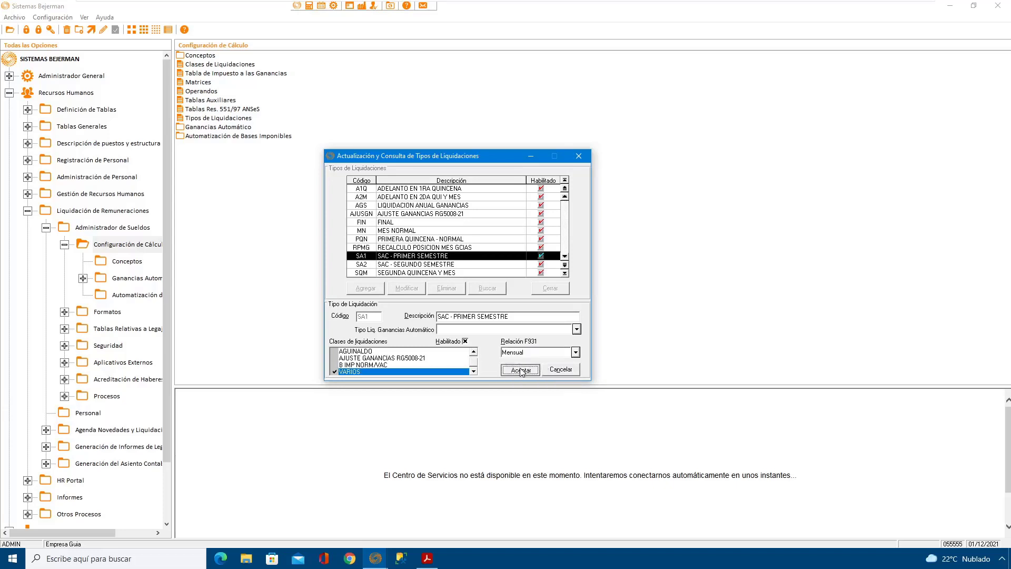
Step: Set Relación F931 to Quincenal for the PQN PRIMERA QUINCENA - NORMAL settlement type and save it
left_click(426, 239)
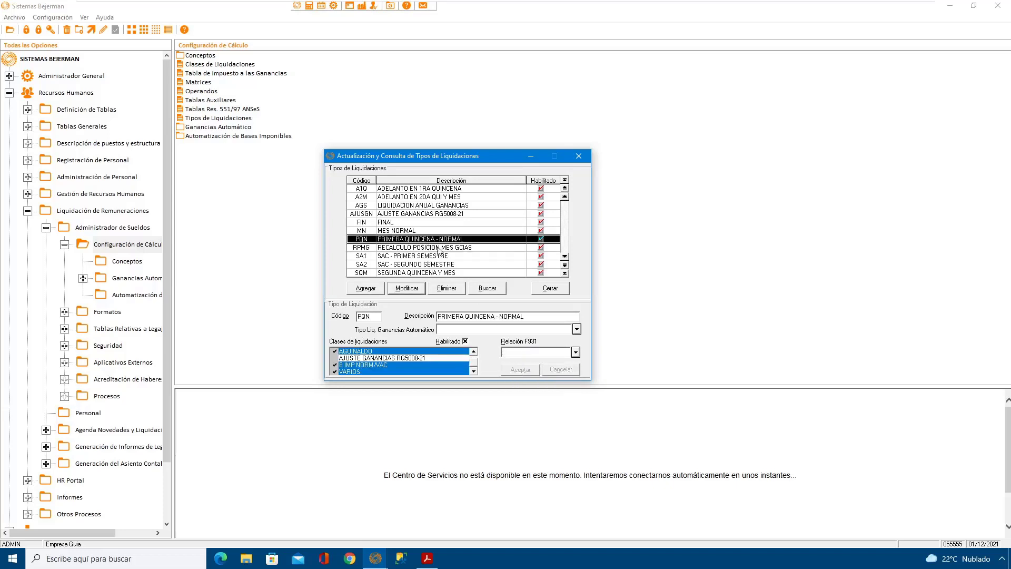
left_click(415, 289)
left_click(534, 352)
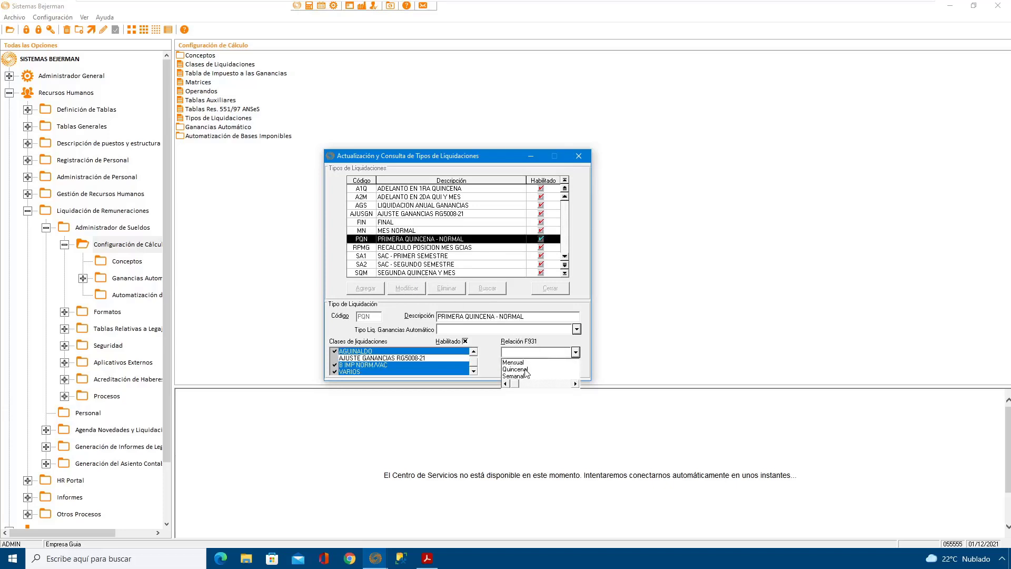
left_click(528, 369)
left_click(517, 370)
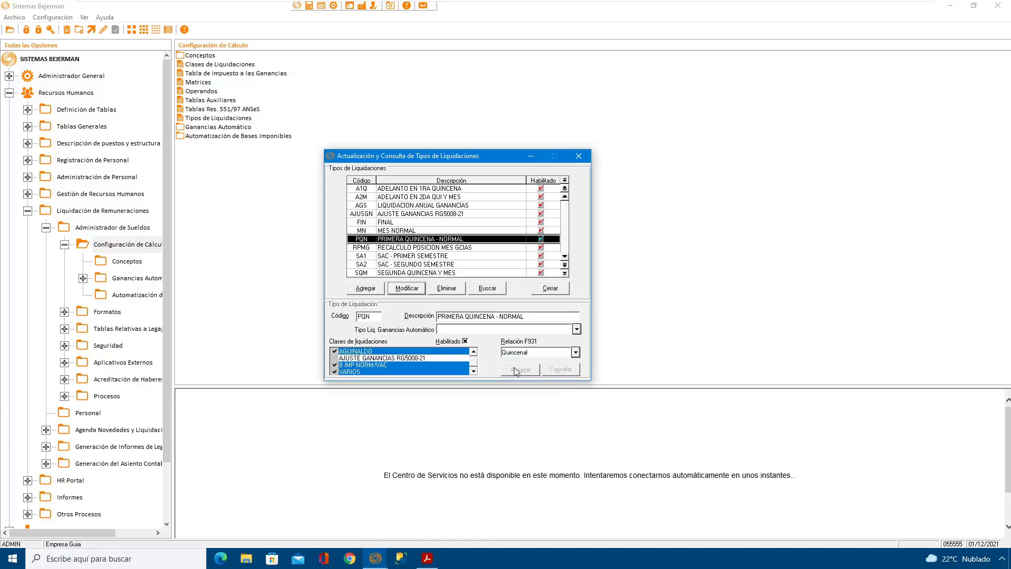
Step: Set Relación F931 to Quincenal for SQM SEGUNDA QUINCENA Y MES, save it, and close the settlement types window
left_click(565, 256)
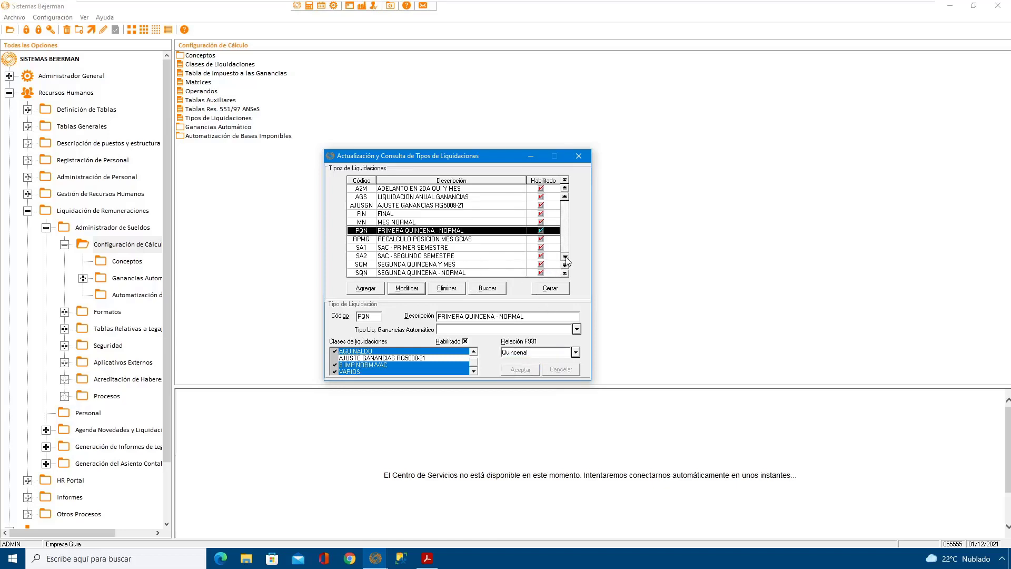
left_click(462, 265)
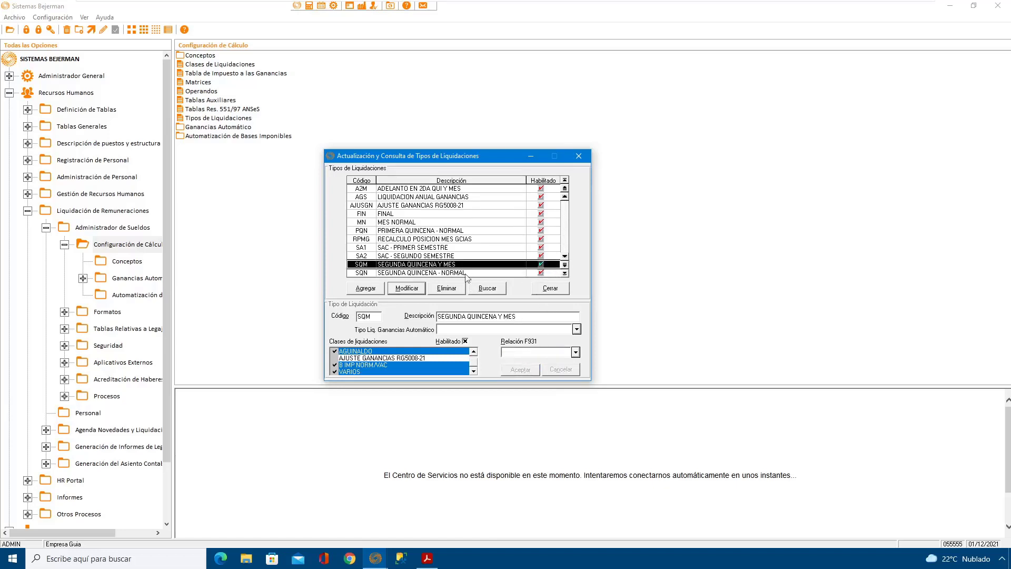
left_click(406, 288)
left_click(530, 353)
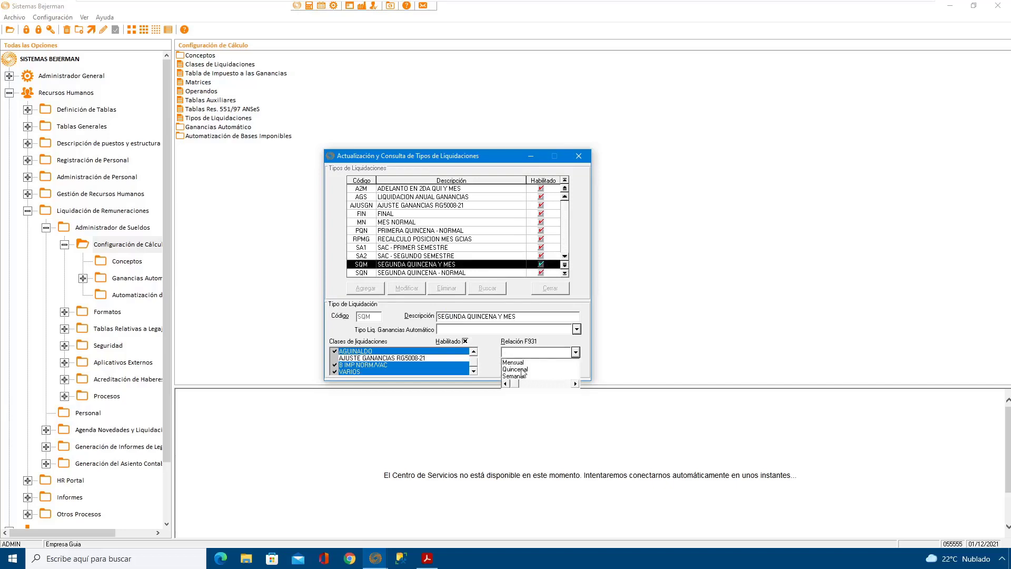
left_click(521, 369)
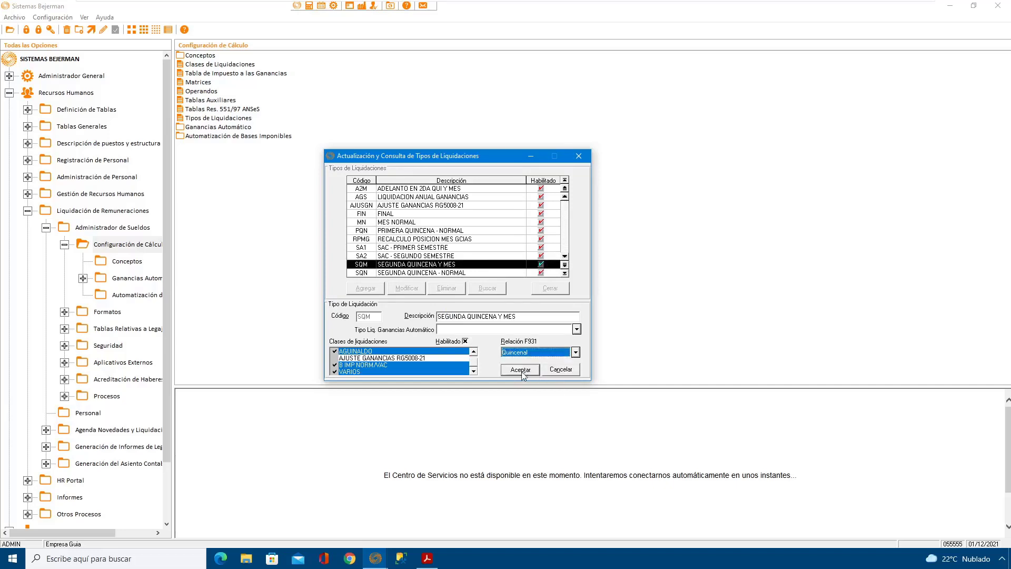
left_click(532, 352)
left_click(524, 370)
left_click(521, 369)
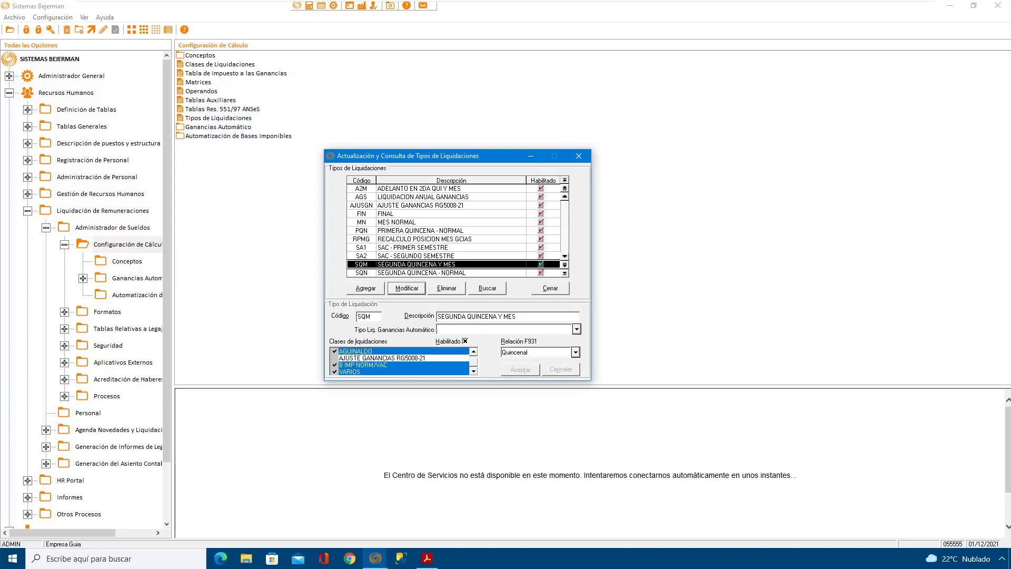
left_click(550, 288)
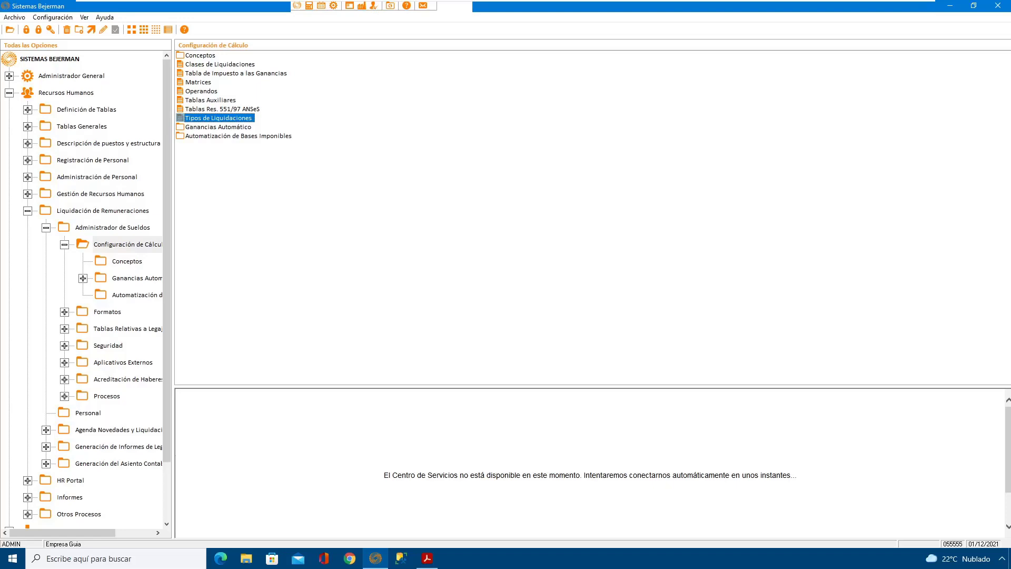
Step: Open Definición de Conceptos, examine the calculation formula of concept 2540 SAC PROPORCIONAL, and close the concept windows
double_click(205, 55)
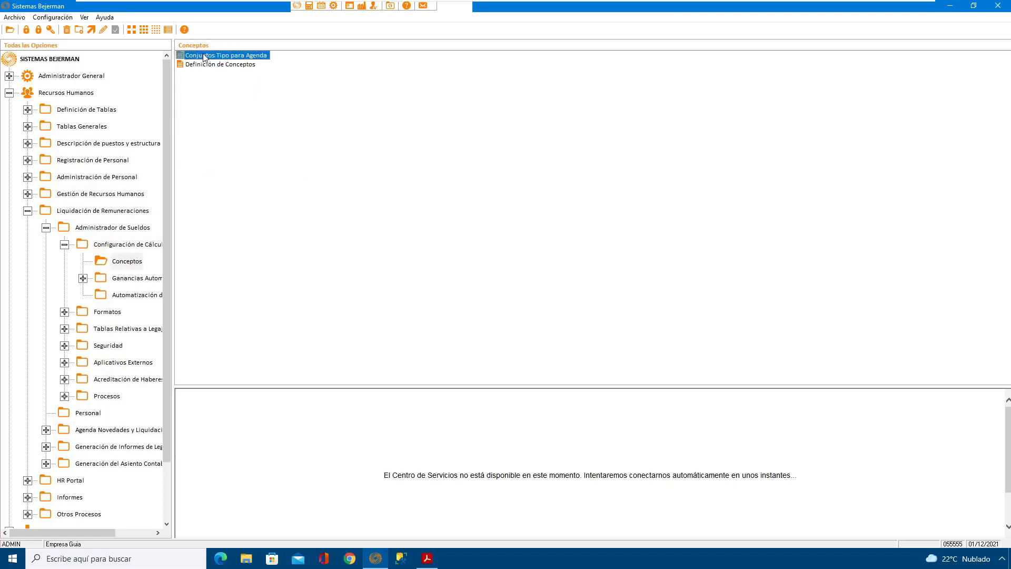
double_click(240, 65)
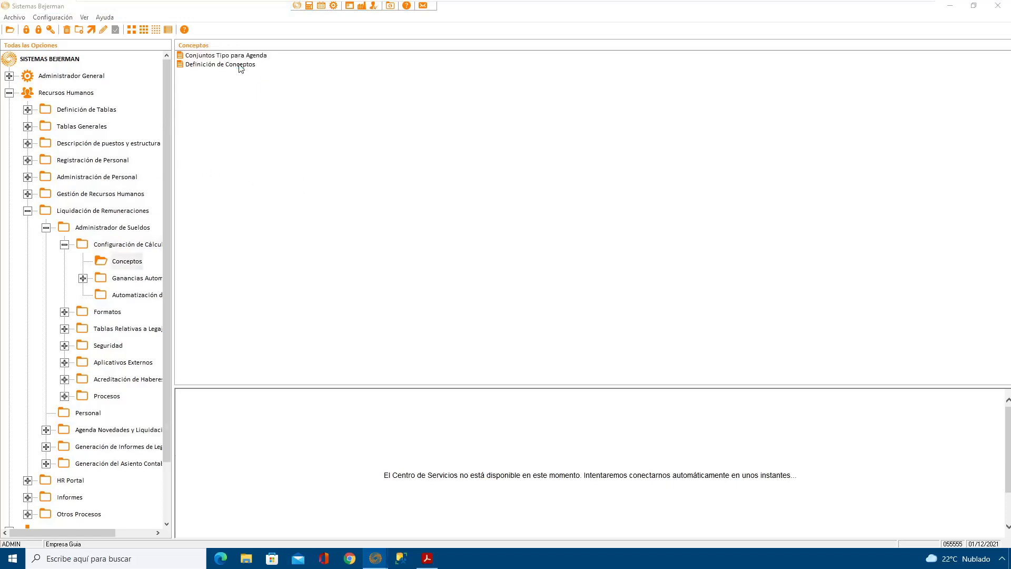
left_click_drag(260, 134, 527, 107)
left_click(445, 218)
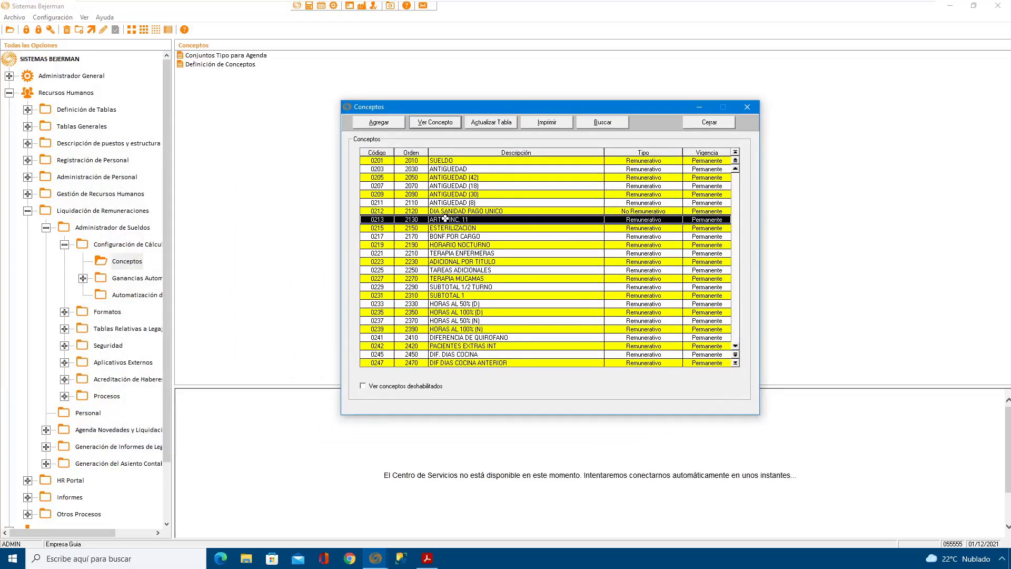
key("Down")
key("Down")
key("Down")
key("Down")
key("Down")
key("Down")
key("Down")
key("Down")
key("Down")
key("Down")
key("Down")
key("Down")
key("Down")
key("Down")
key("Down")
key("Down")
key("Down")
key("Down")
key("Down")
key("Down")
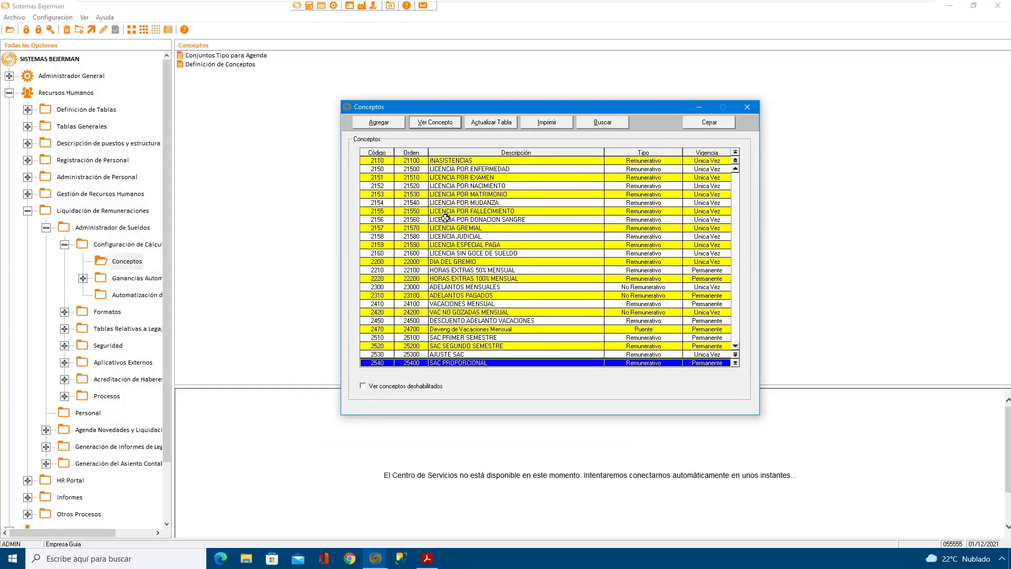
double_click(511, 362)
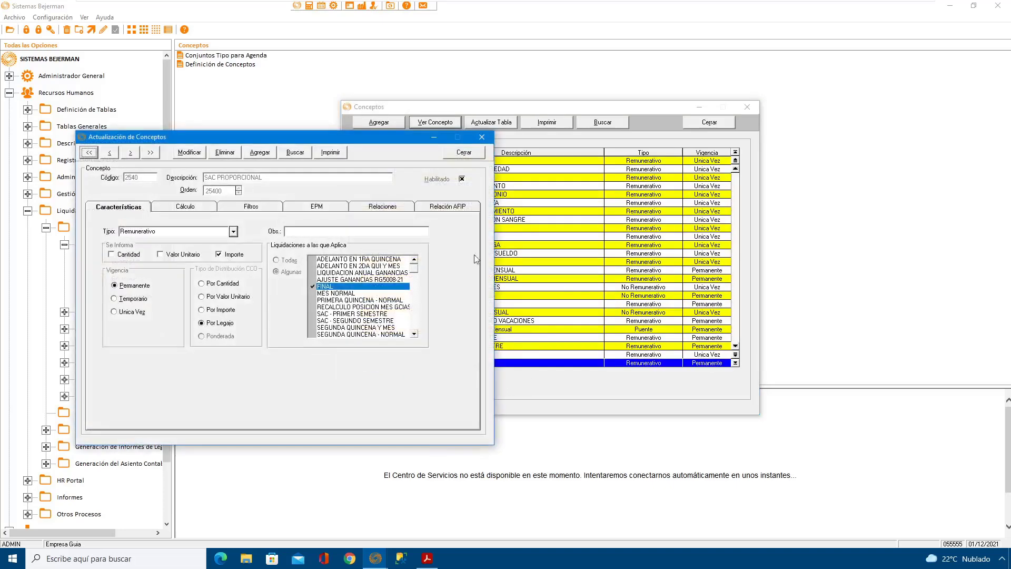
left_click_drag(324, 145, 573, 133)
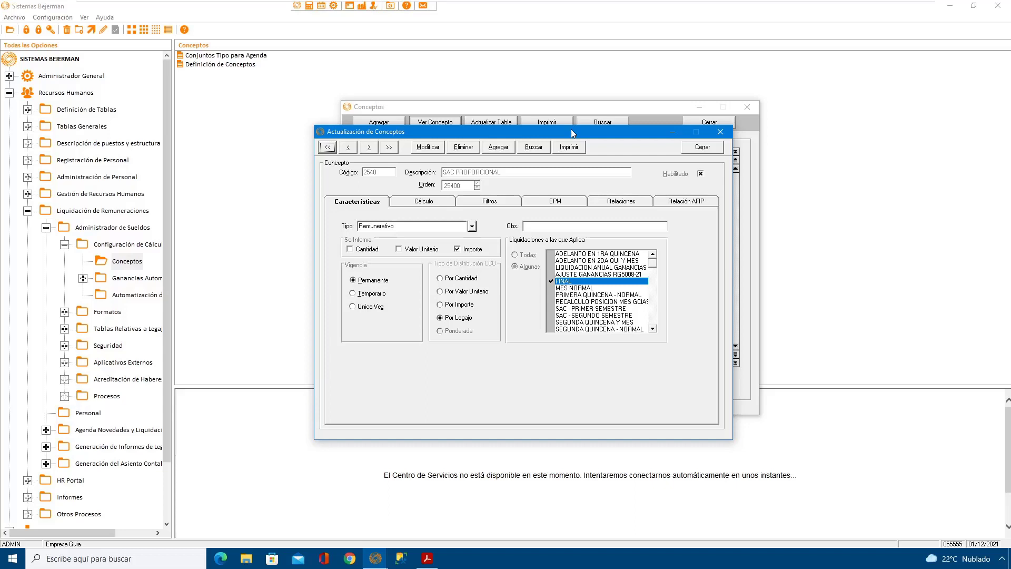
left_click(435, 204)
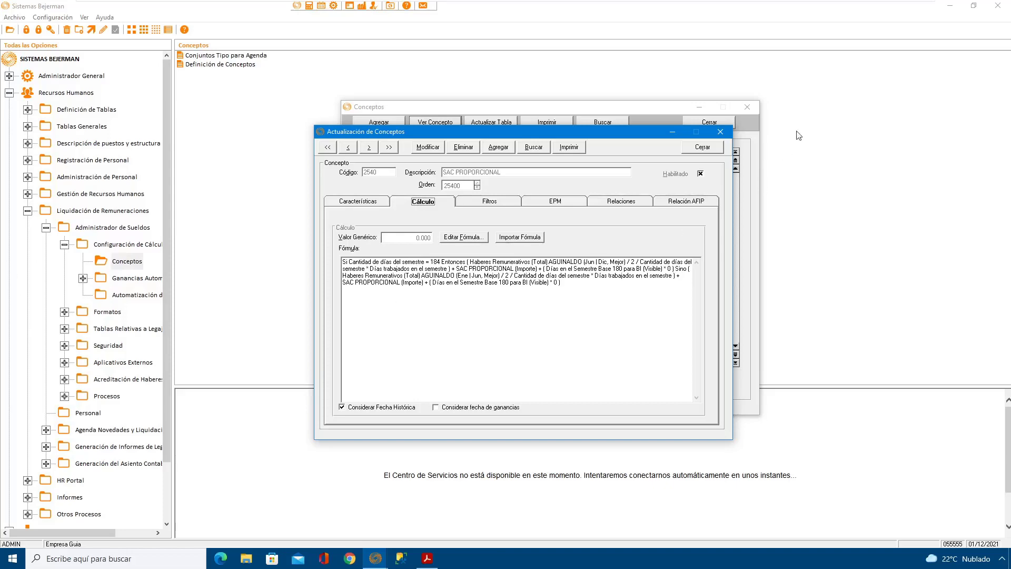
left_click(702, 147)
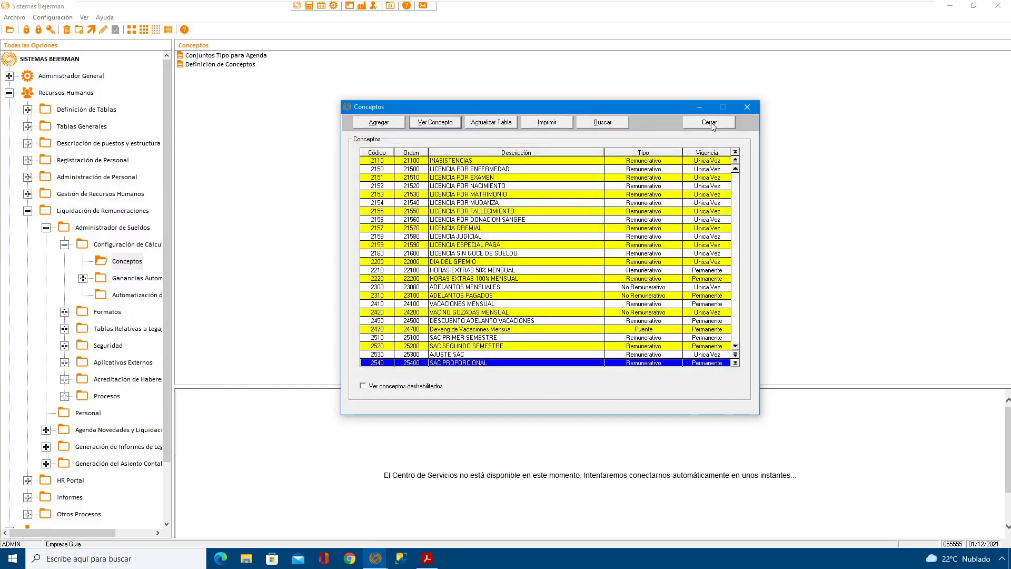
left_click(711, 125)
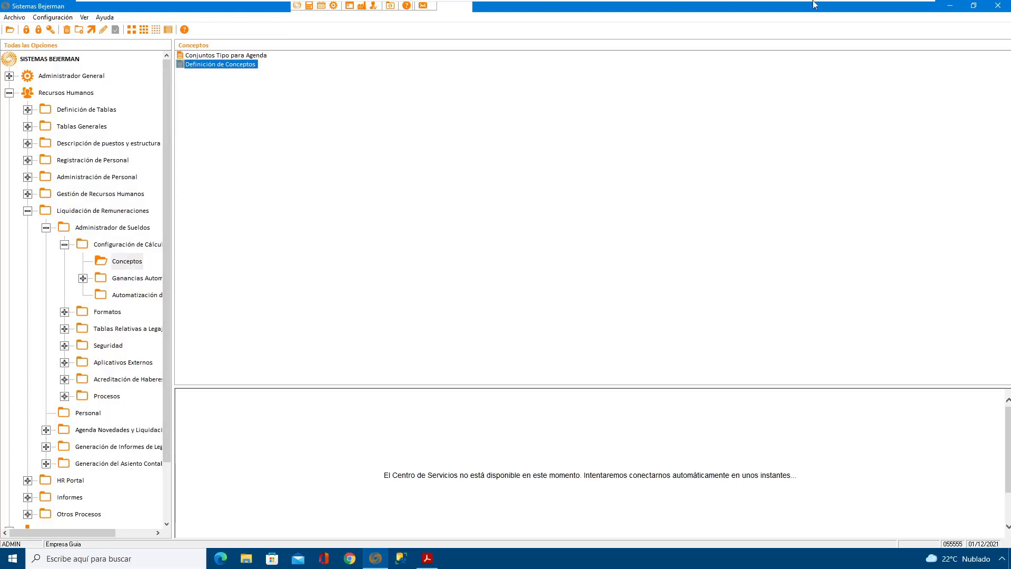
Step: Reopen Definición de Conceptos and display the Relación AFIP data of concept 2510 SAC PRIMER SEMESTRE
double_click(238, 65)
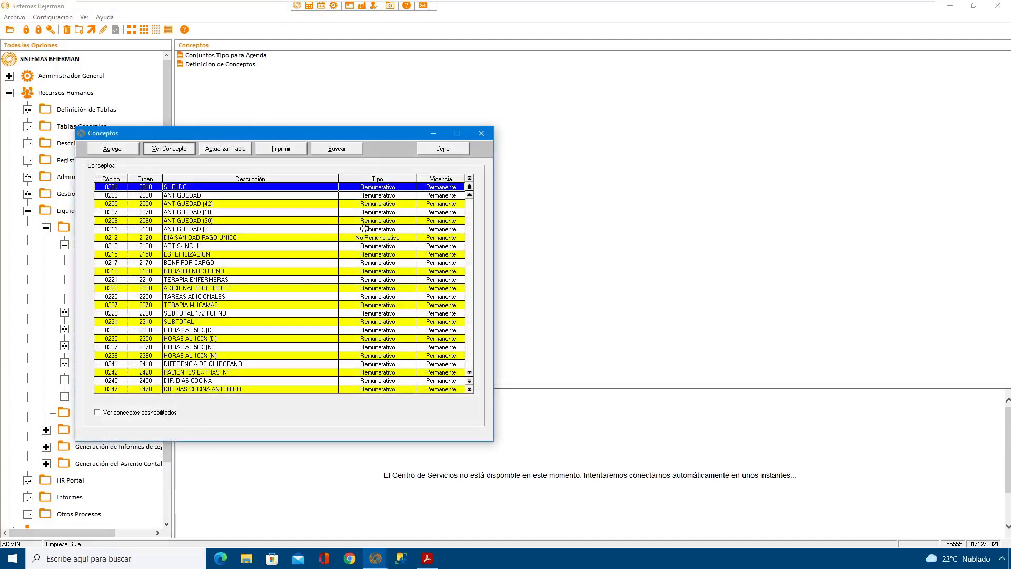
left_click_drag(310, 130, 593, 95)
left_click(493, 201)
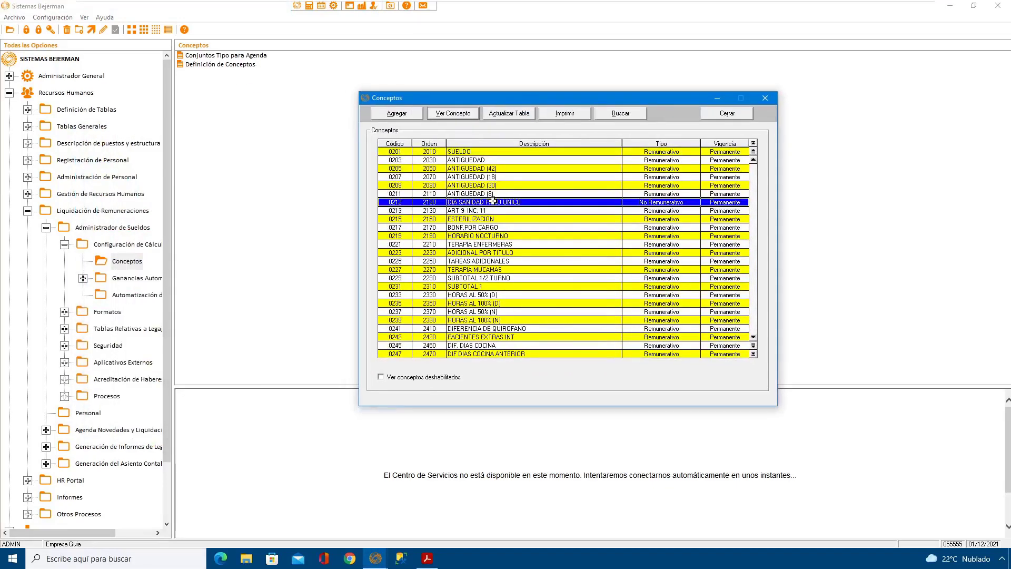
key("End")
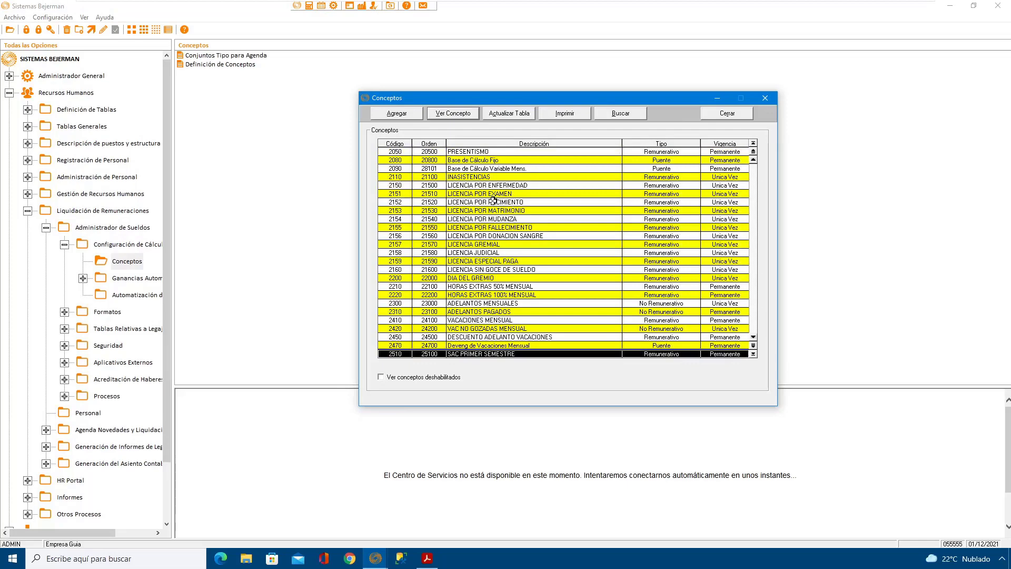
double_click(464, 354)
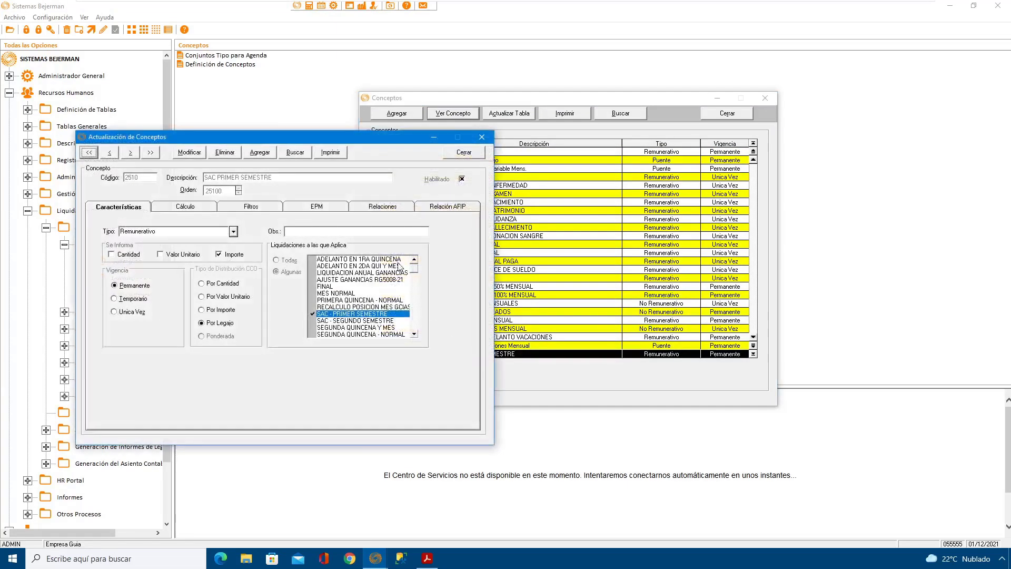
left_click_drag(502, 129, 605, 109)
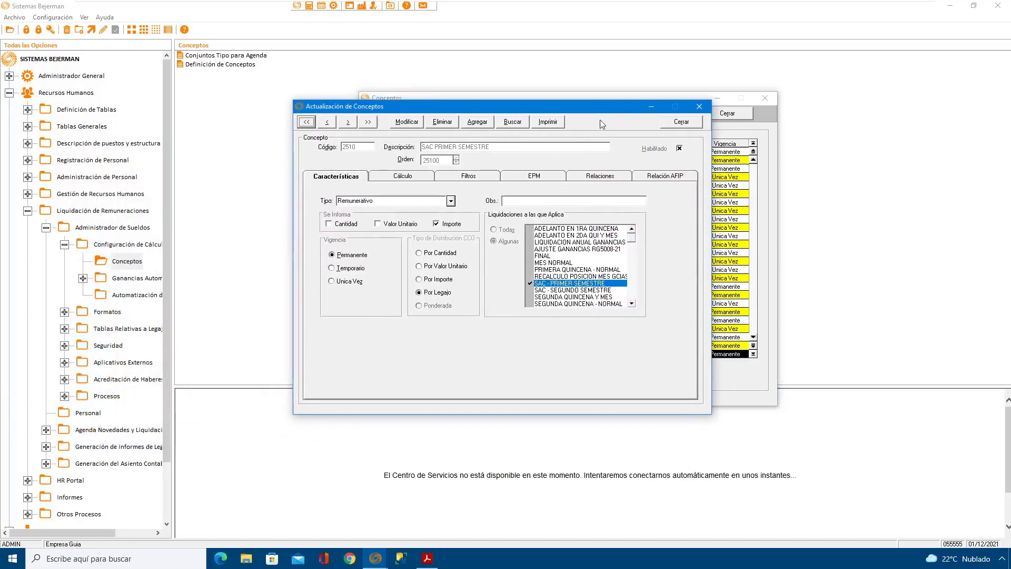
left_click(663, 179)
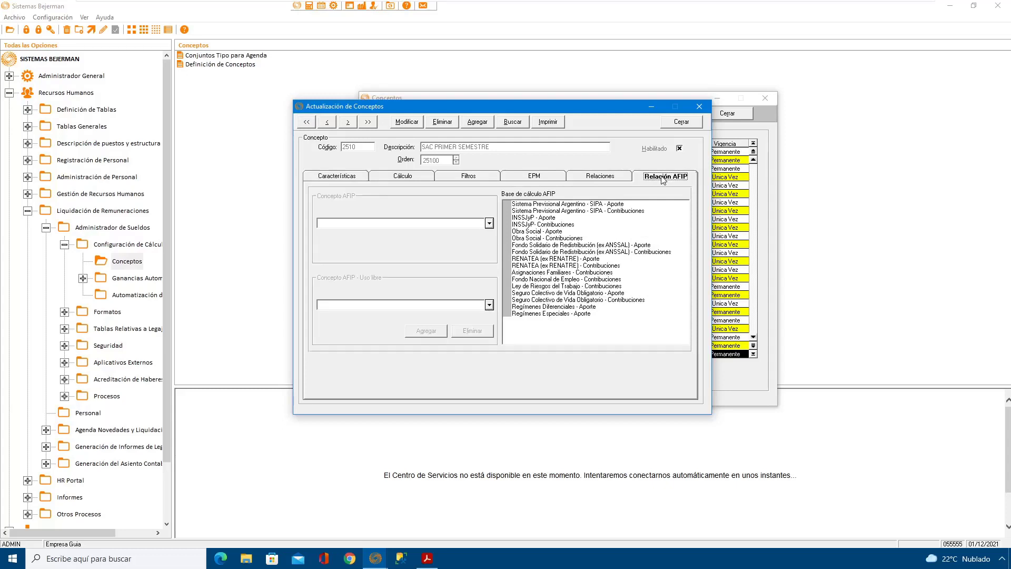
Step: Modify the SAC PRIMER SEMESTRE concept, assigning 120001 - SAC 1er semestre as its Concepto AFIP, and save it
left_click(413, 123)
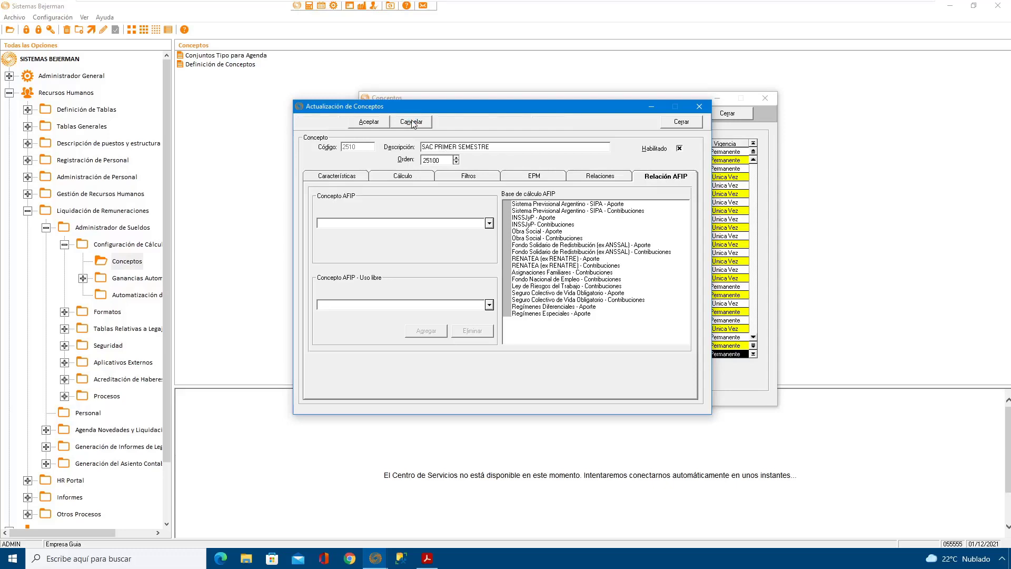
left_click(489, 224)
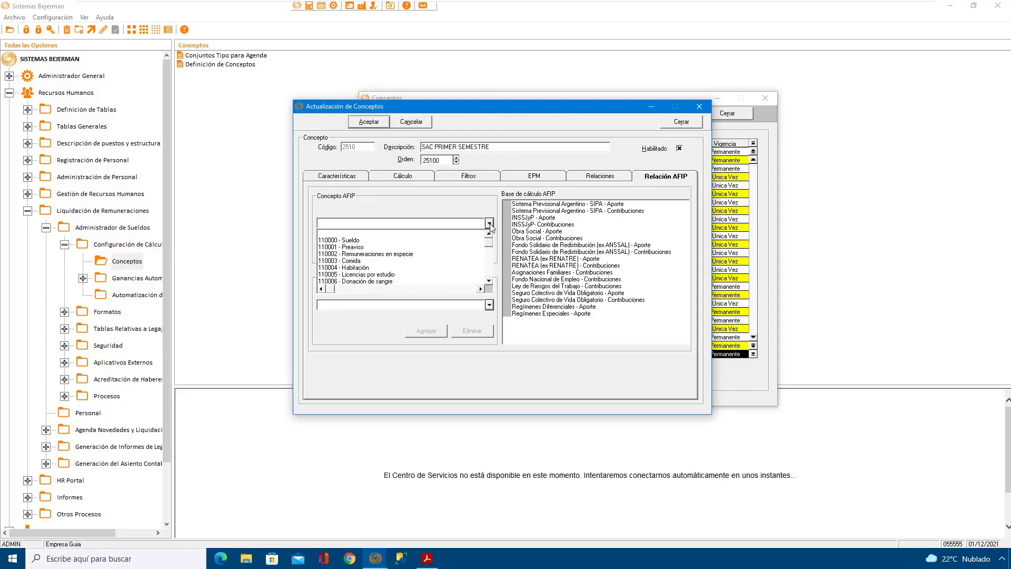
left_click(489, 280)
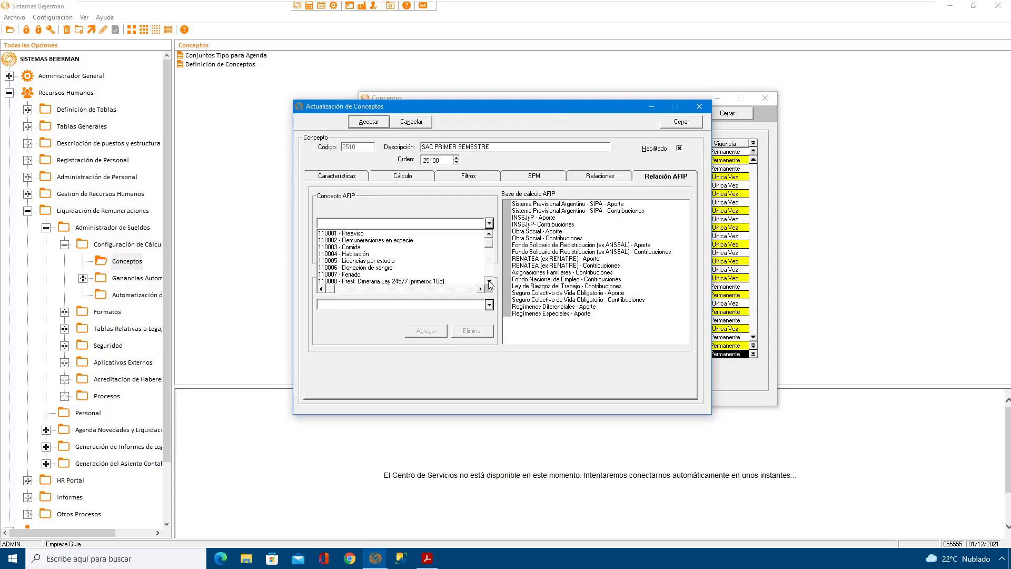
left_click(490, 281)
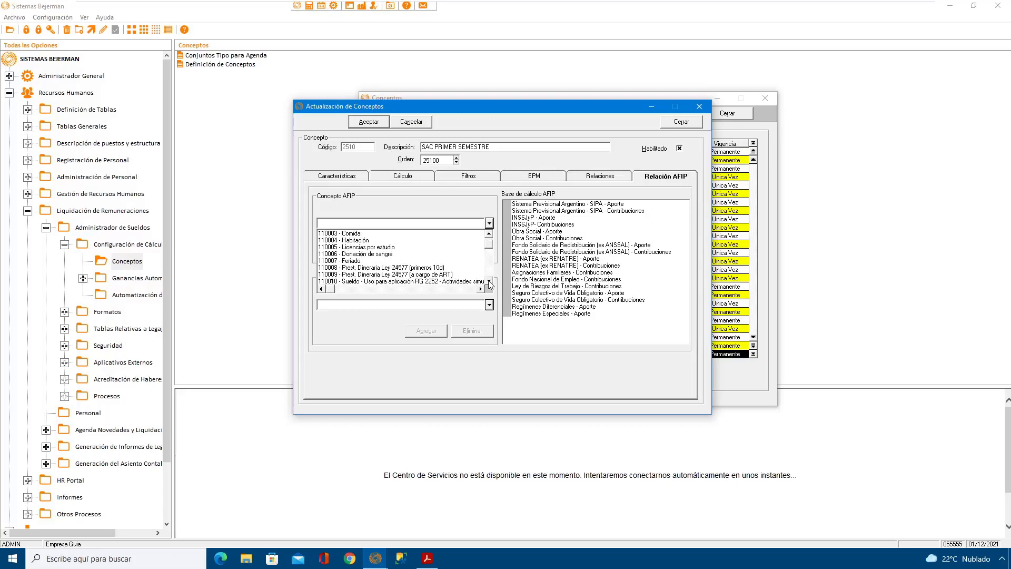
left_click(489, 281)
left_click(489, 282)
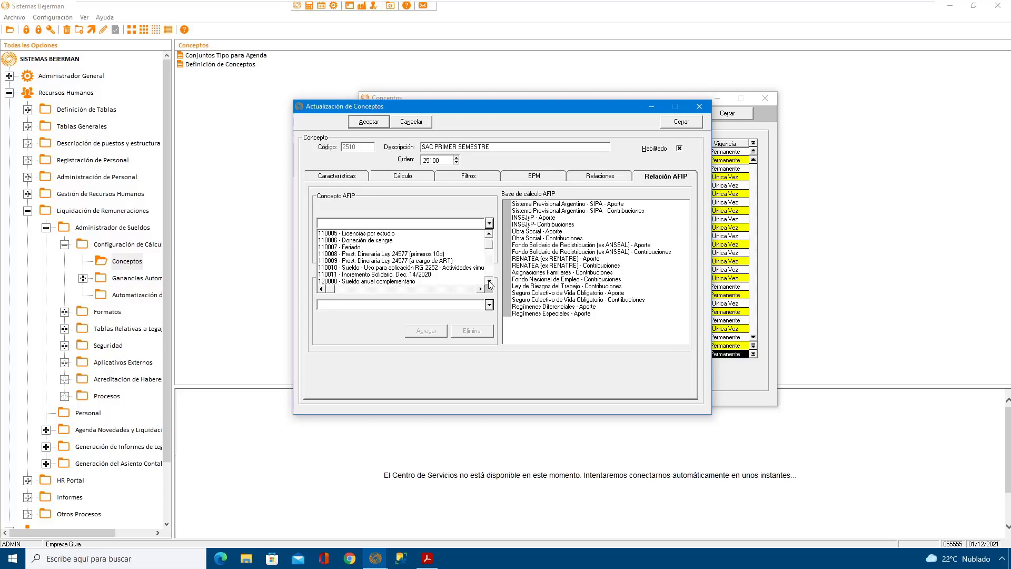
left_click(489, 282)
left_click(489, 281)
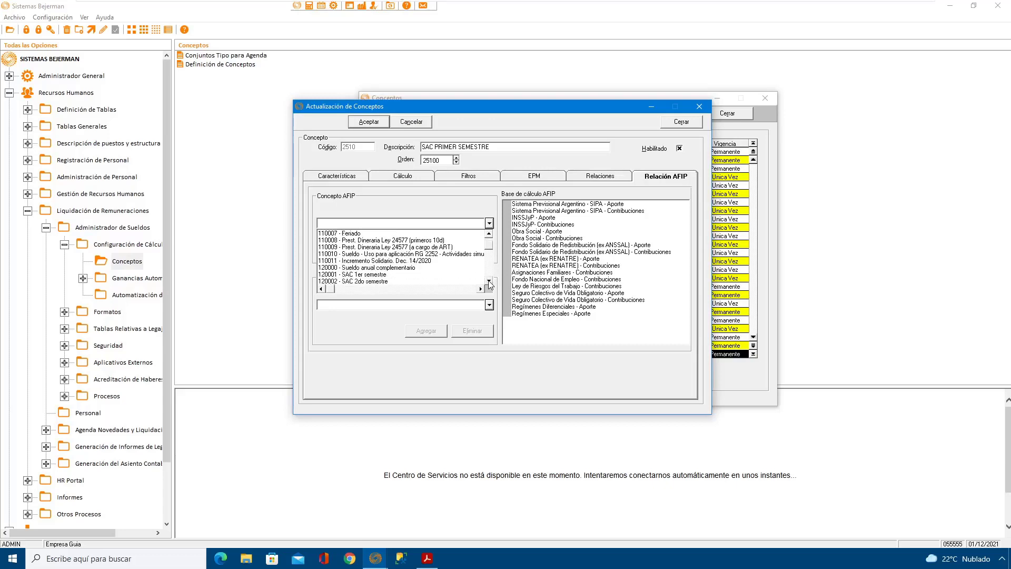
left_click(386, 275)
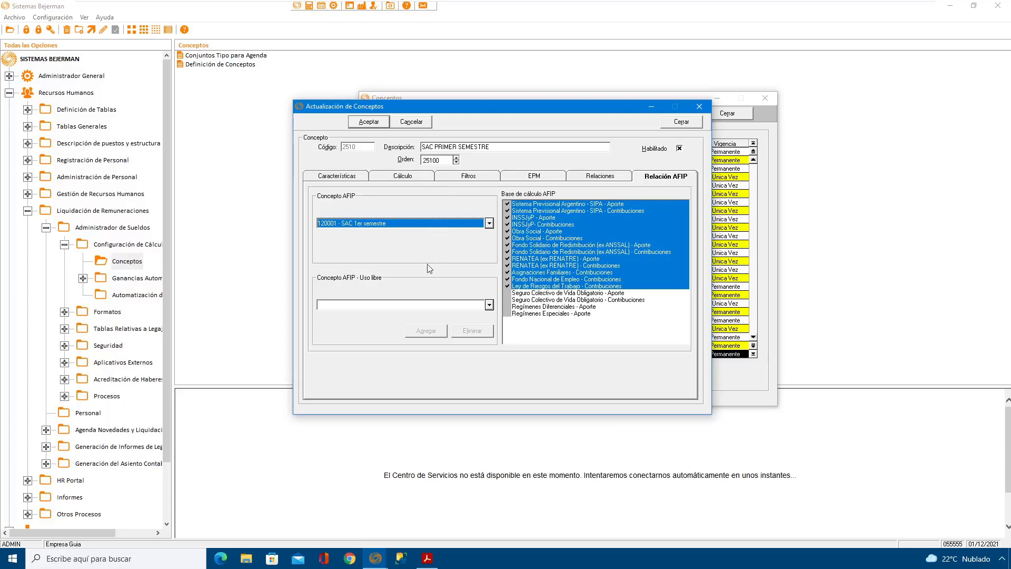
left_click(374, 123)
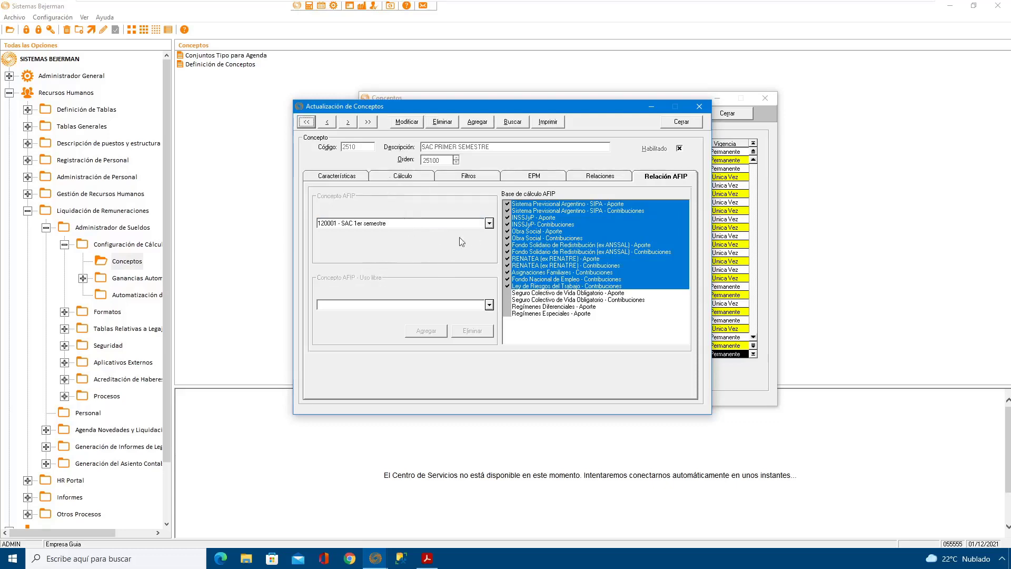
Step: Modify the SAC SEGUNDO SEMESTRE concept, assigning 120002 - SAC 2do semestre as its Concepto AFIP, and save it
left_click(347, 122)
left_click(408, 124)
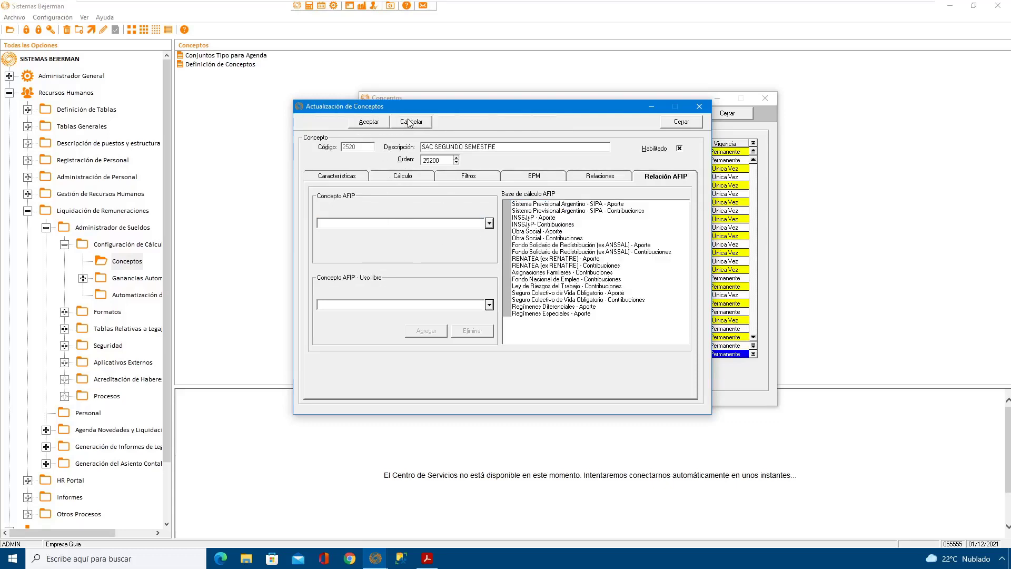
left_click(489, 224)
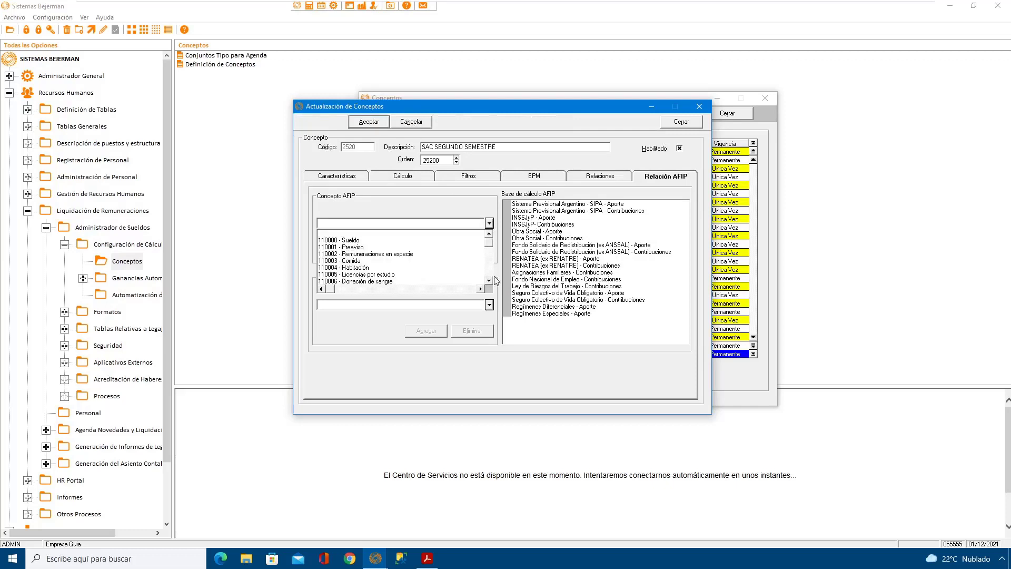
left_click_drag(490, 285, 490, 284)
left_click_drag(490, 234, 489, 234)
scroll(387, 250, "up", 2)
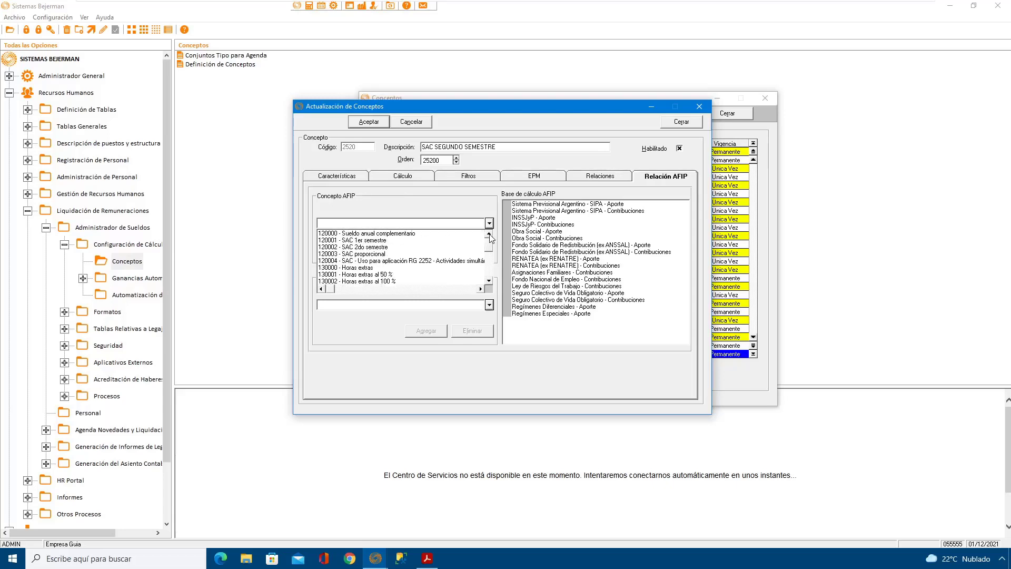
left_click(385, 247)
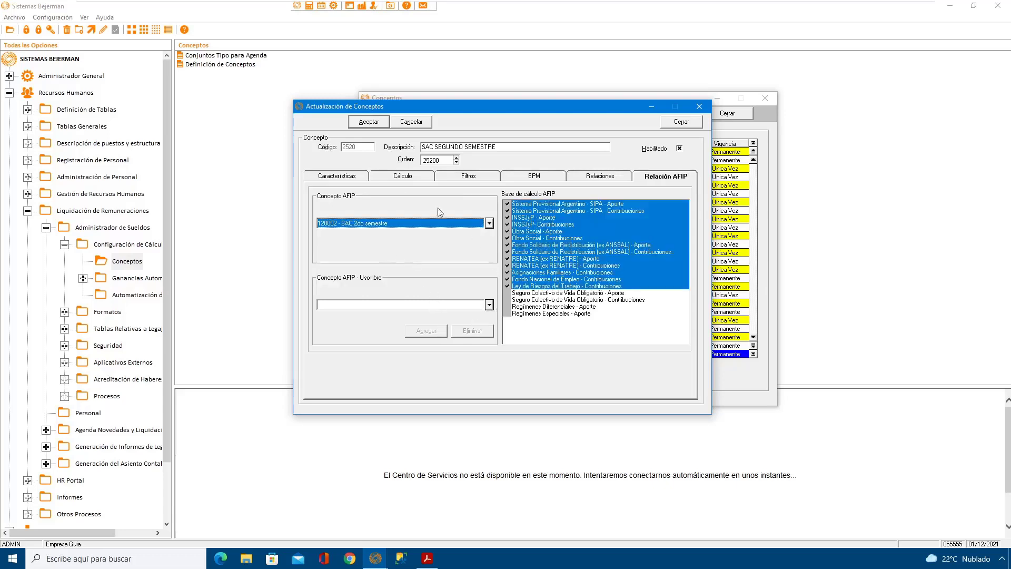
left_click(370, 123)
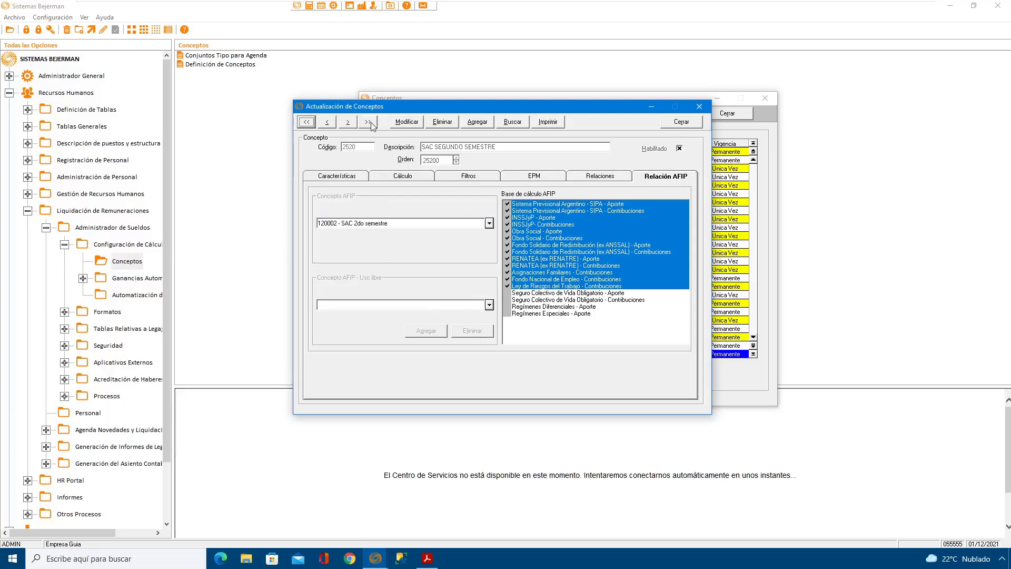
Step: Assign 120003 - SAC proporcional as the Concepto AFIP of concept 2540 SAC PROPORCIONAL, save it, and close the concept record
left_click(347, 123)
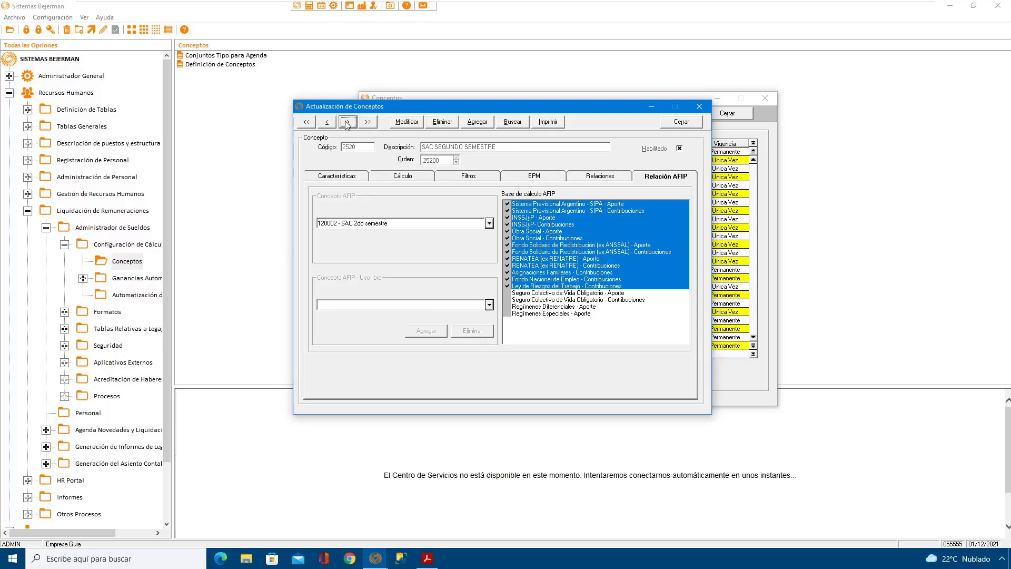
left_click(347, 123)
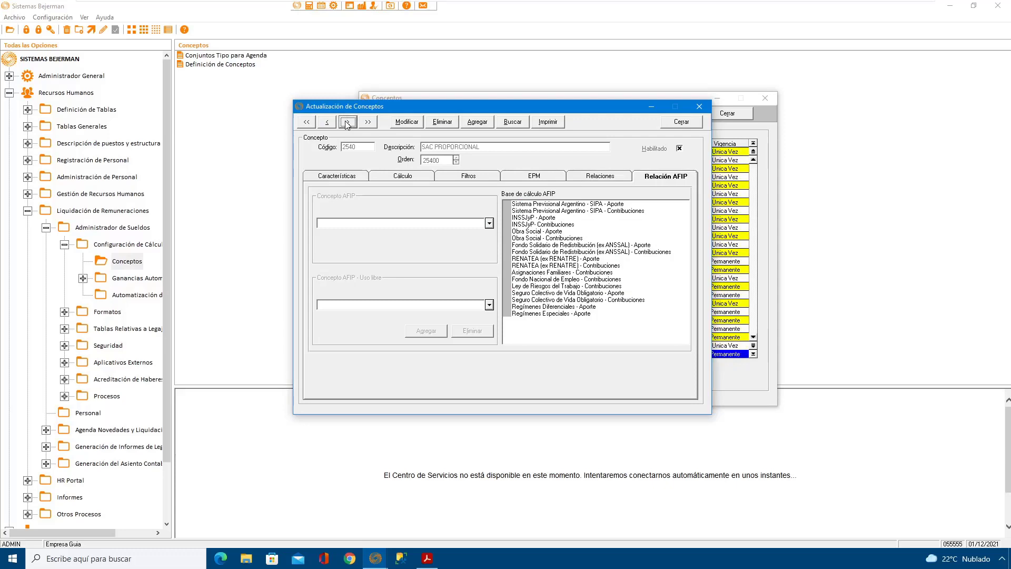
left_click(407, 121)
left_click(490, 223)
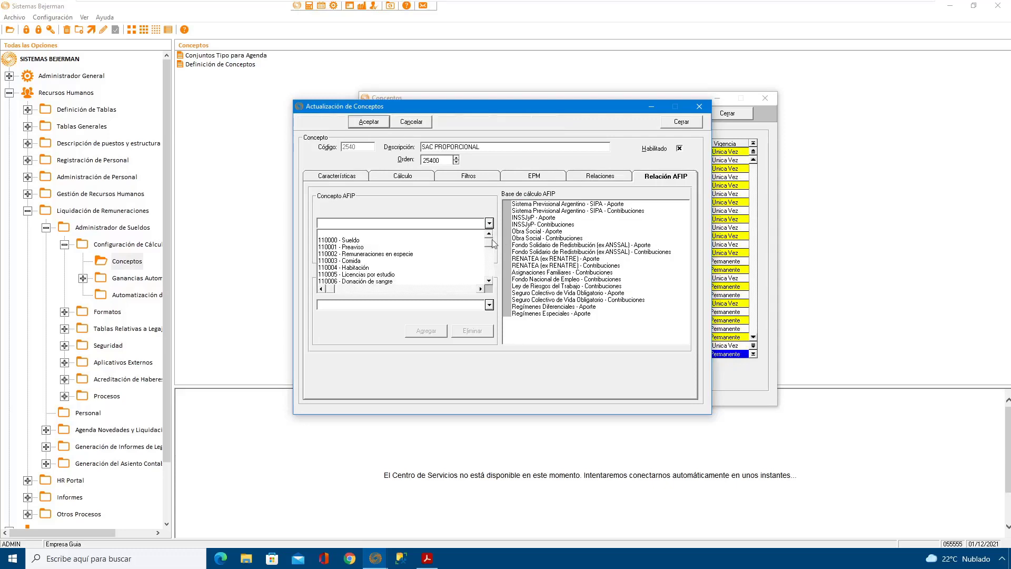
left_click(490, 281)
left_click(490, 282)
left_click(489, 281)
left_click(490, 281)
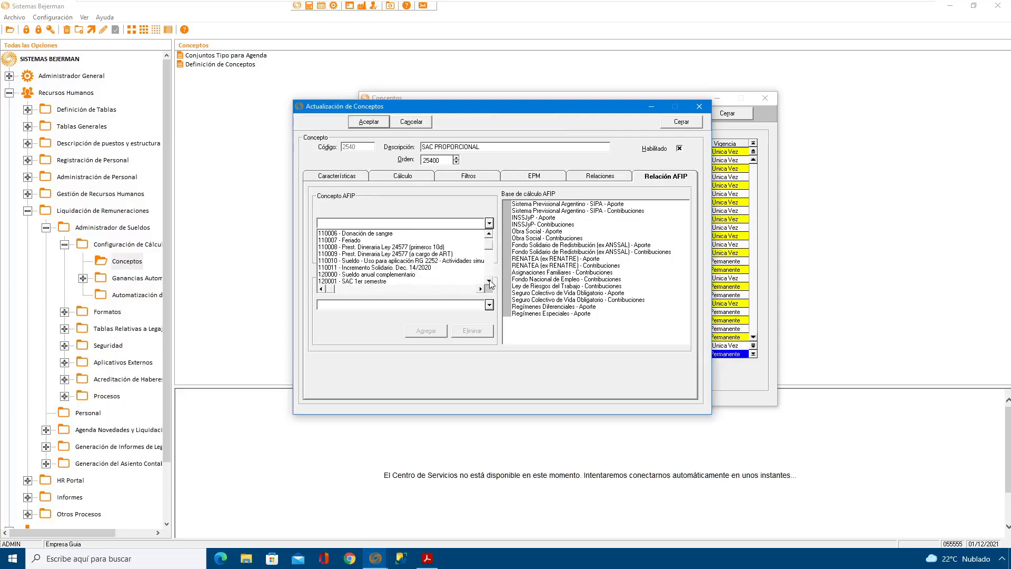
left_click(490, 281)
left_click(490, 282)
left_click(490, 281)
left_click(490, 281)
left_click(490, 281)
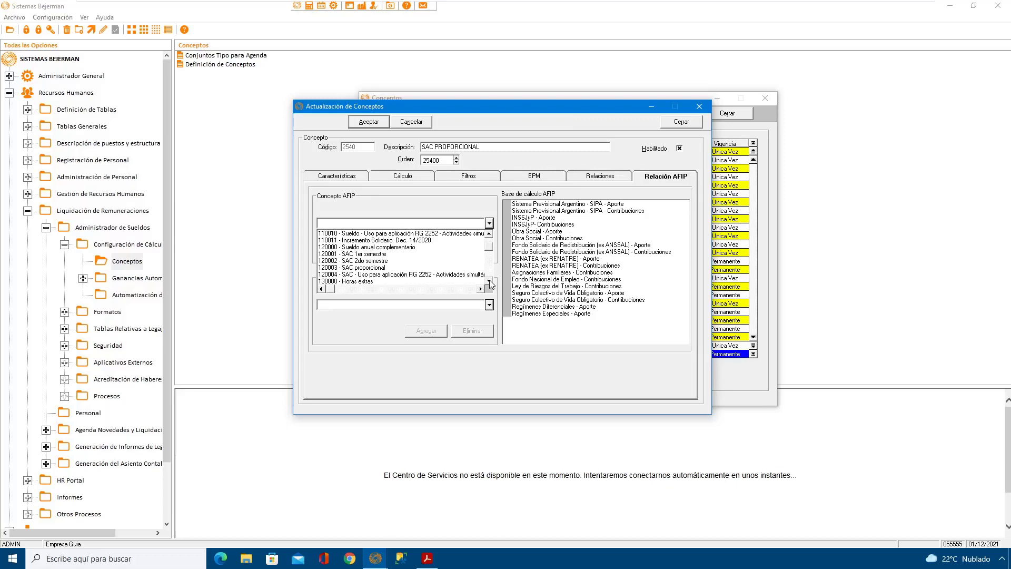
left_click(369, 268)
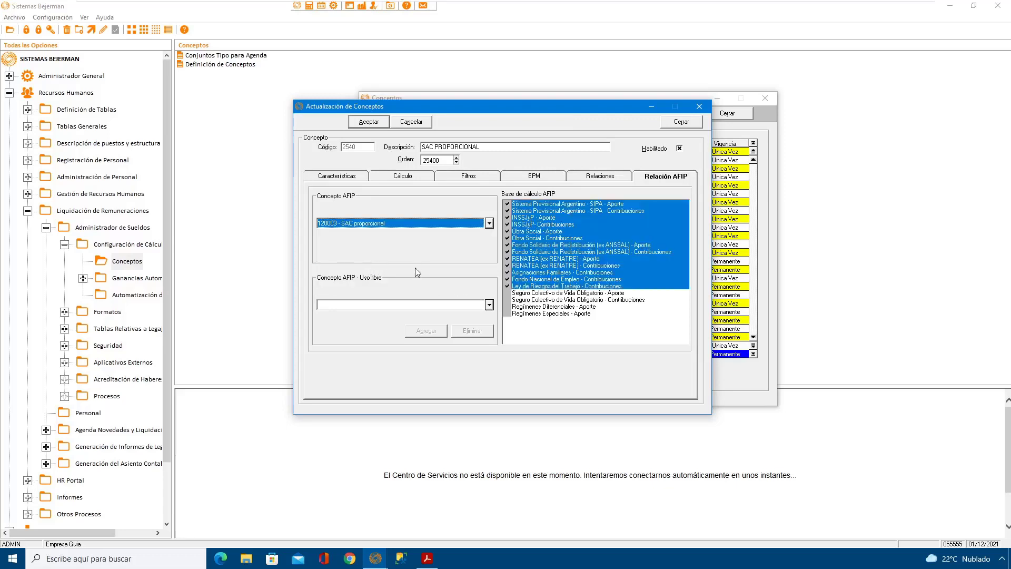
left_click(369, 122)
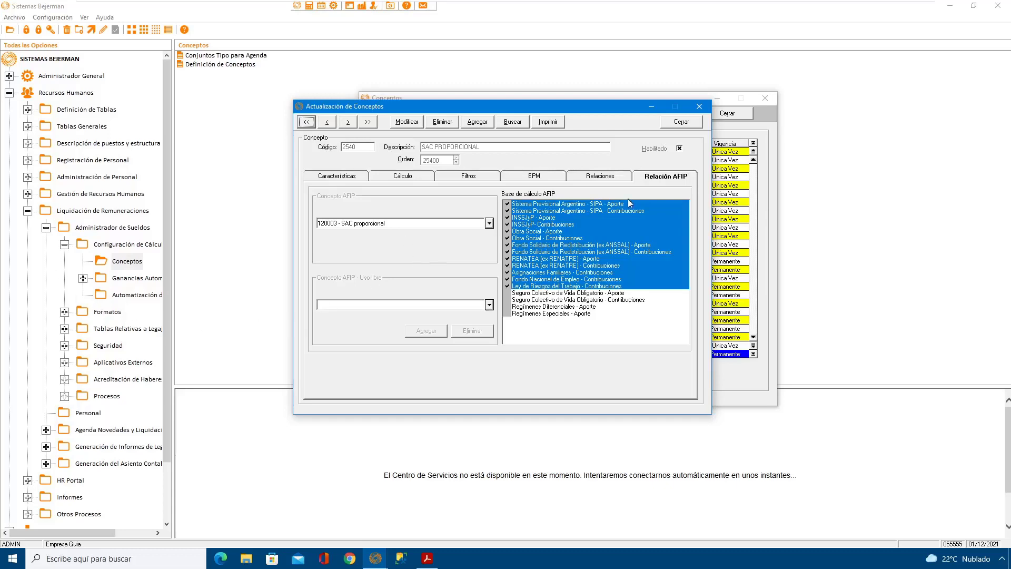
left_click(688, 123)
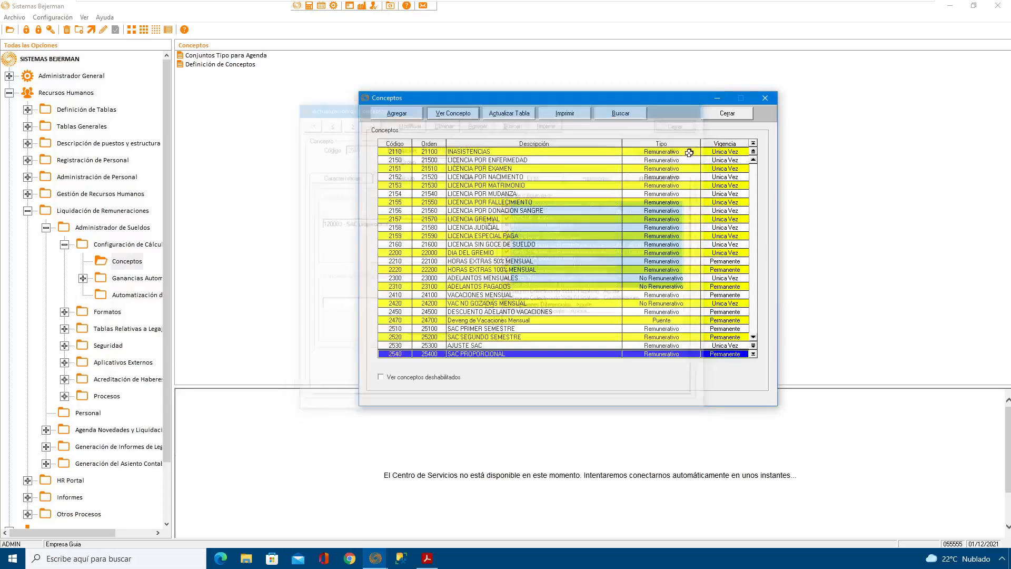
Step: Open concept 2010 SUELDO, assign 110000 - Sueldo as its Concepto AFIP, save it, and close the record
left_click(455, 237)
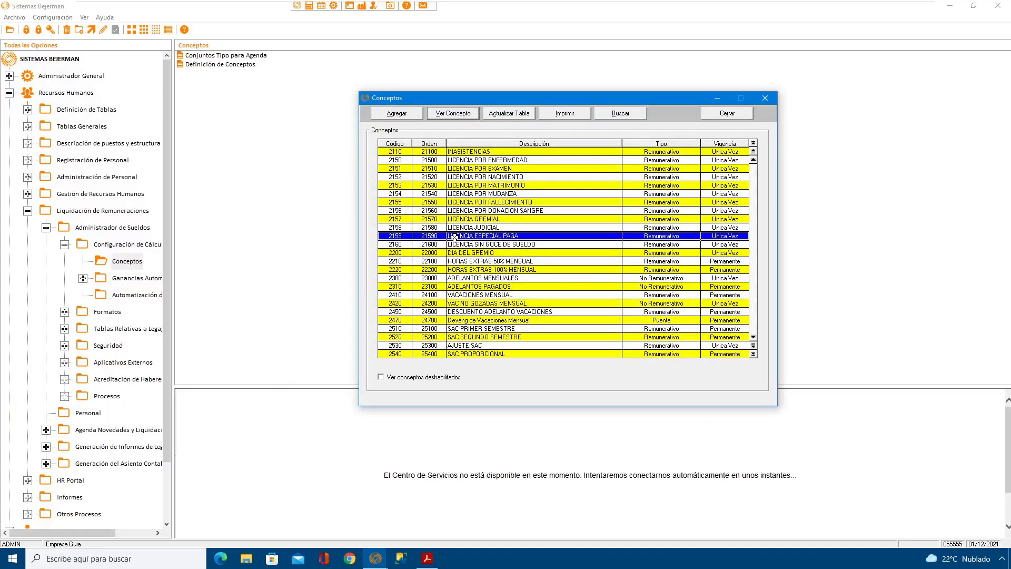
scroll(454, 237, "up", 3)
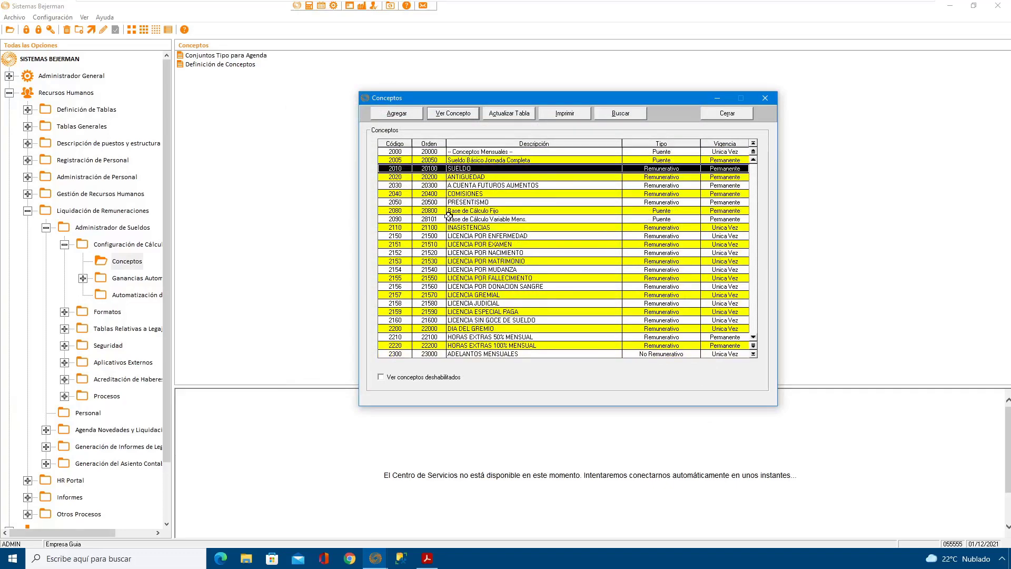
double_click(479, 169)
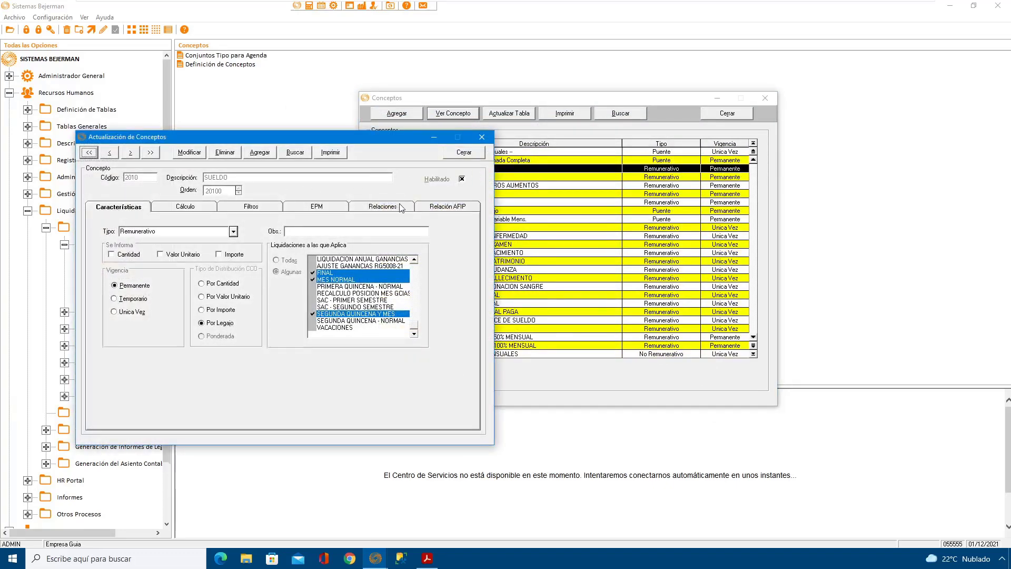
left_click(450, 207)
left_click(188, 152)
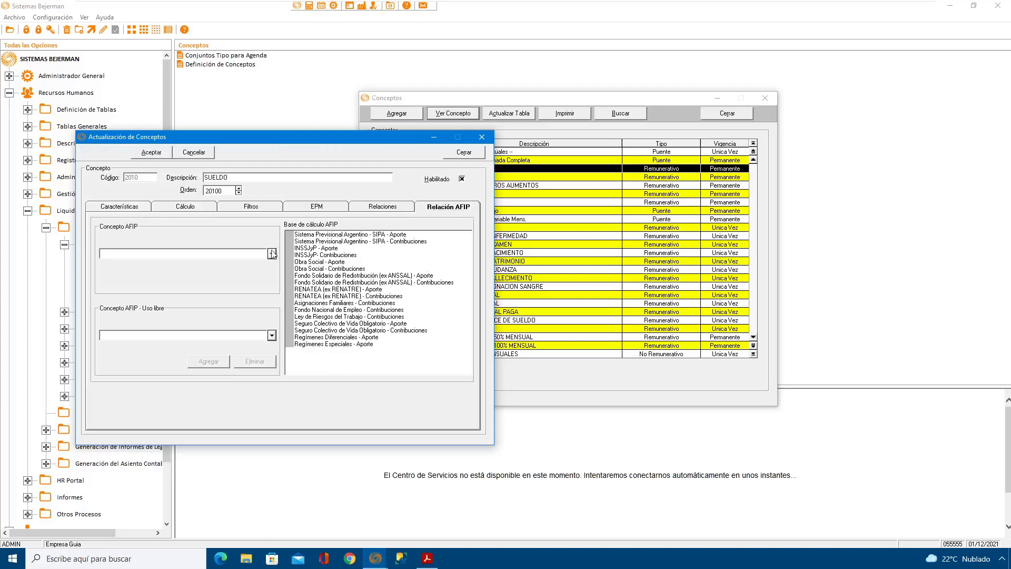
left_click(271, 254)
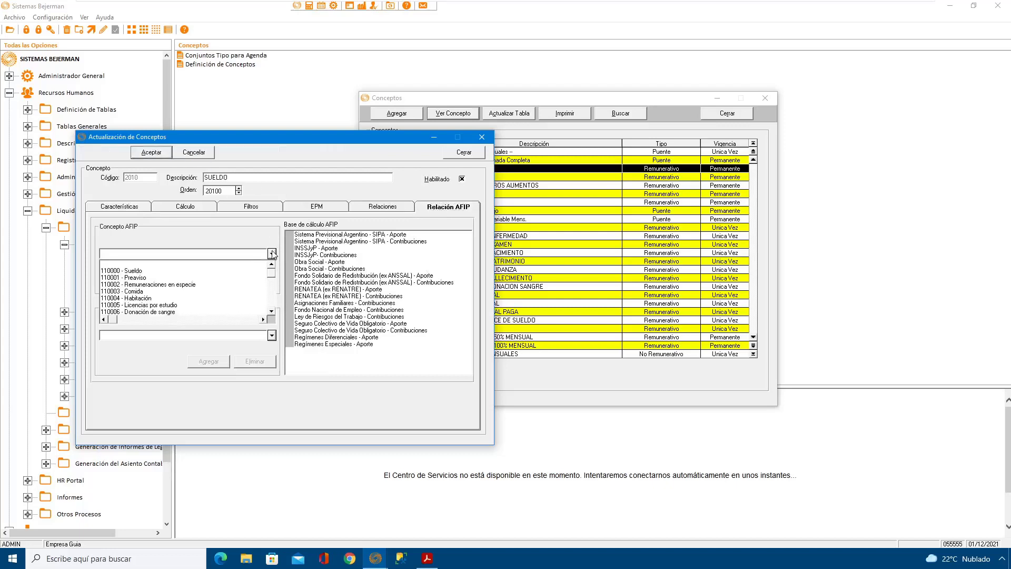
left_click(144, 271)
left_click_drag(365, 134, 525, 114)
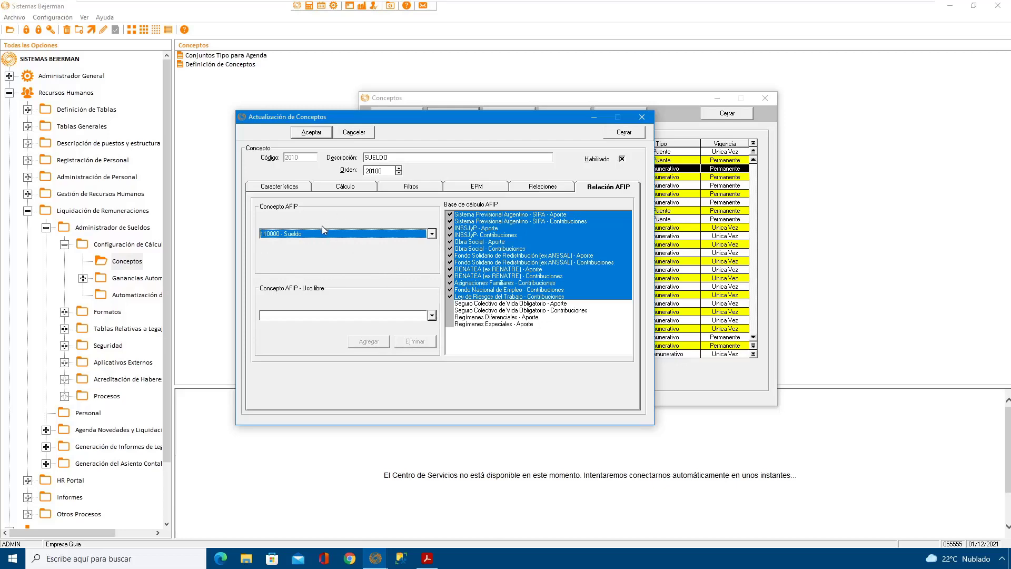
left_click(315, 132)
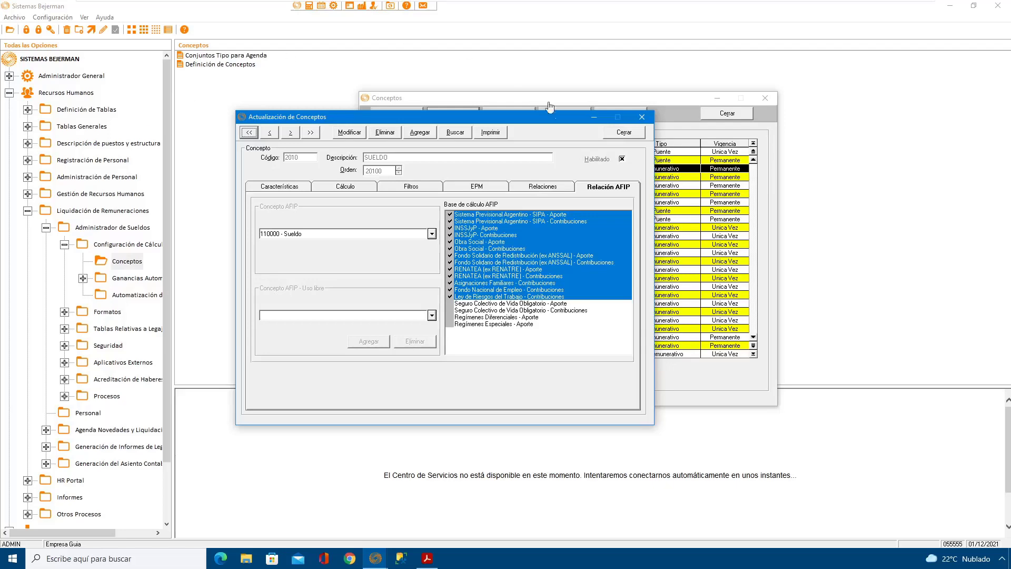
left_click(624, 132)
Step: Open concept 2410 VACACIONES MENSUAL for modification and display its Relación AFIP data
left_click(417, 268)
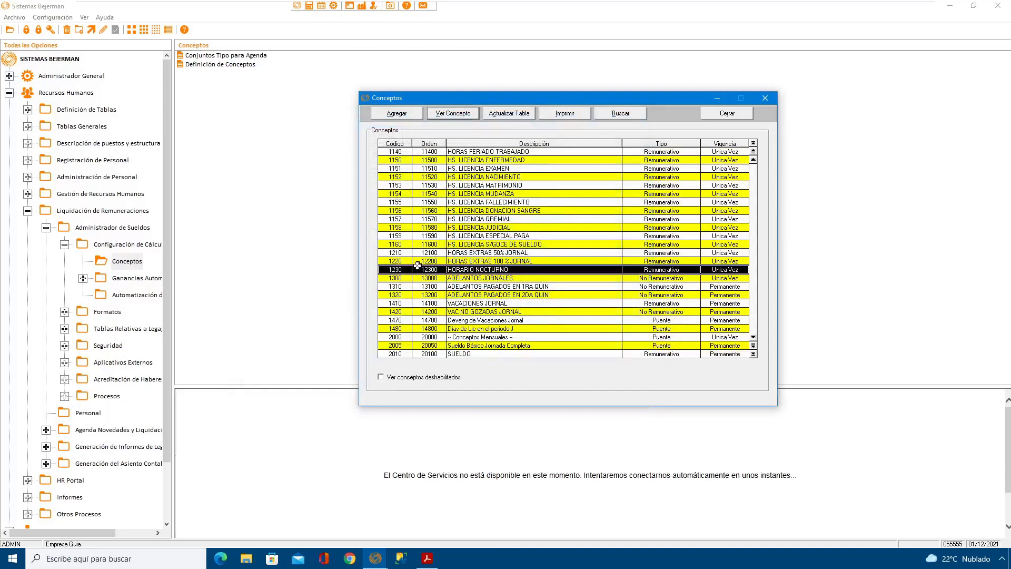
key("Page_Down")
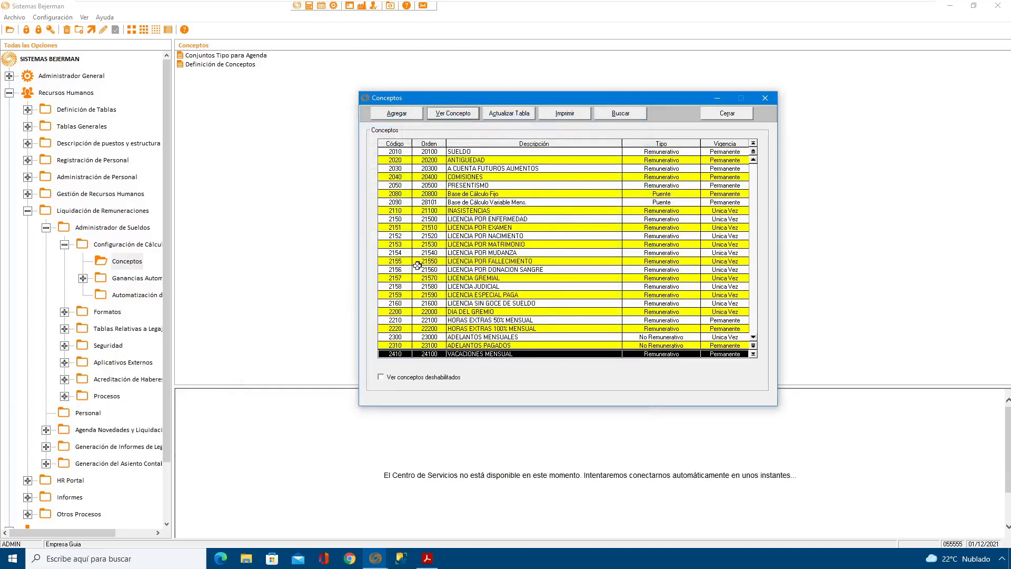
key("Return")
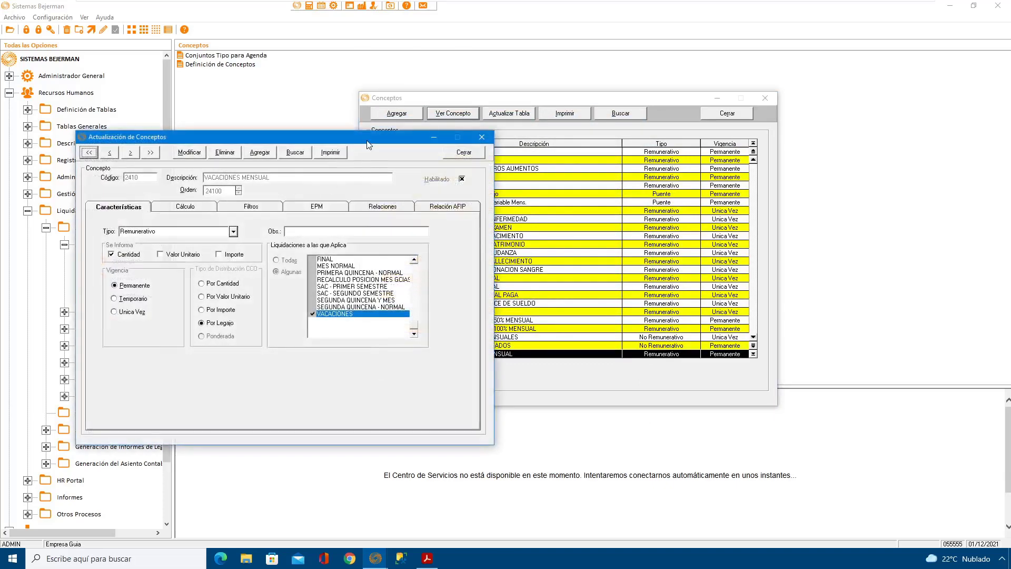
left_click_drag(367, 145, 471, 149)
left_click(298, 156)
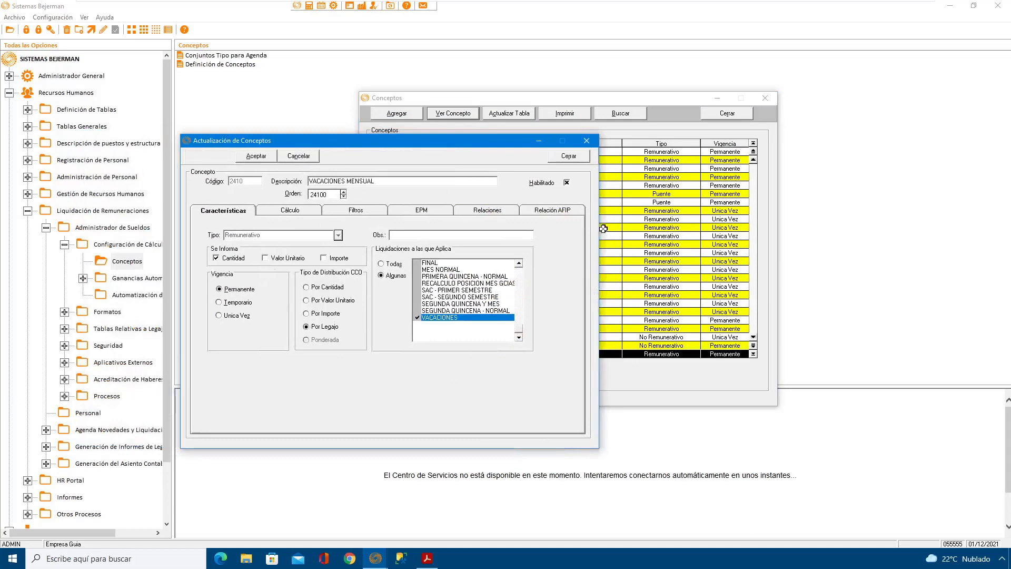
left_click(556, 211)
Step: Assign 150000 - Adelanto vacacional as the Concepto AFIP of VACACIONES MENSUAL and save the concept
left_click(377, 257)
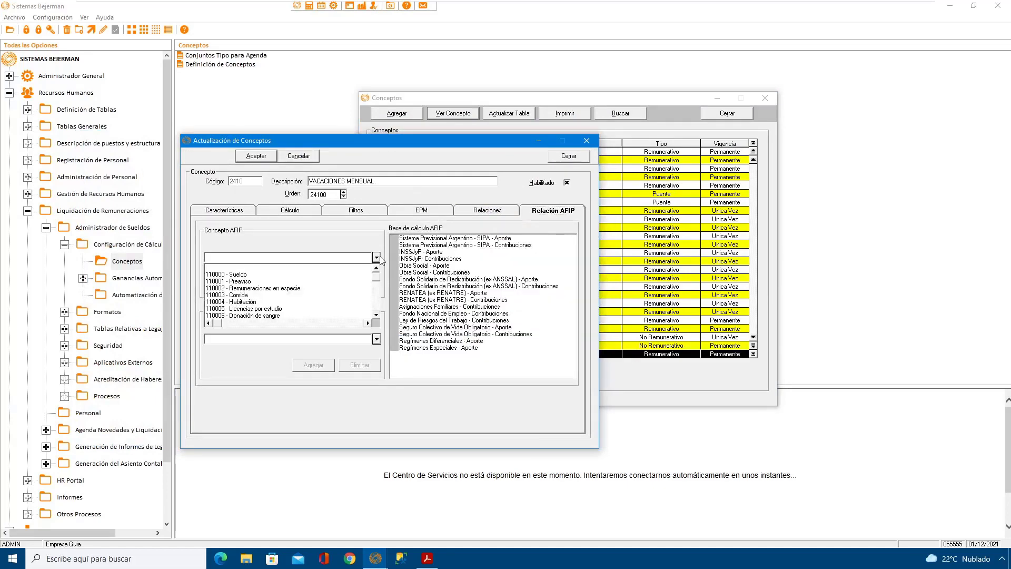
type("51")
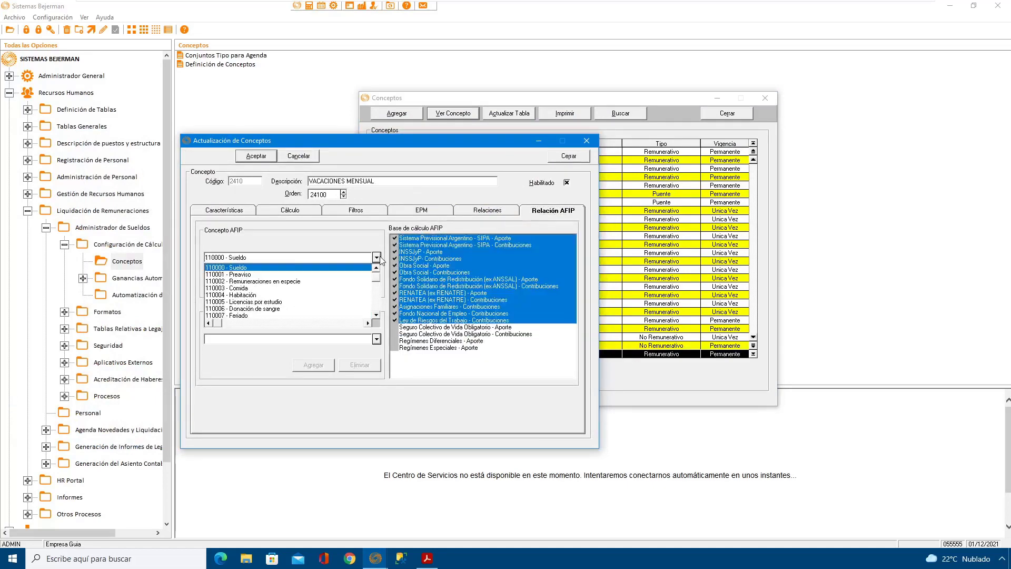
left_click(377, 315)
left_click_drag(377, 317, 377, 316)
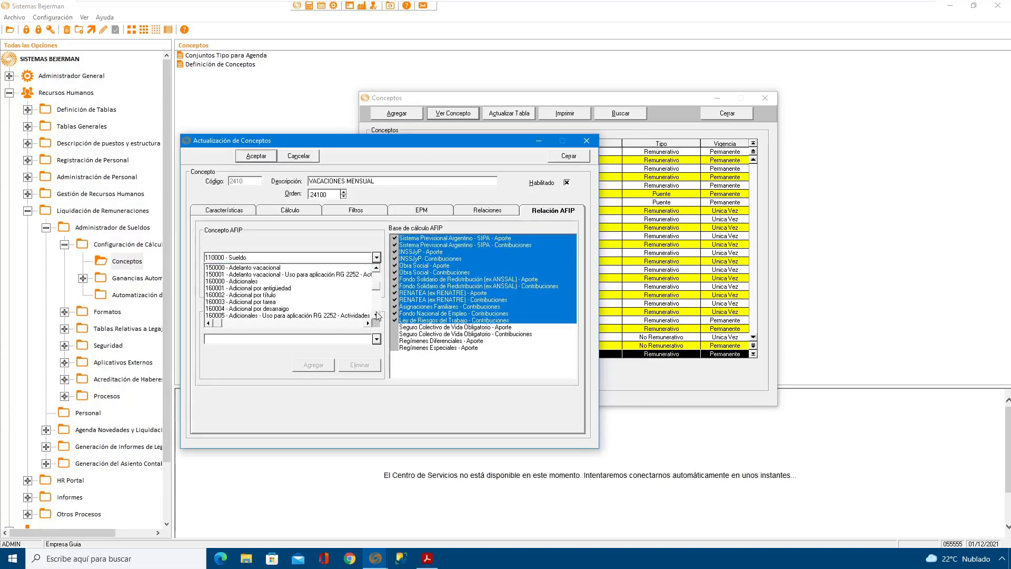
left_click(377, 268)
left_click(247, 275)
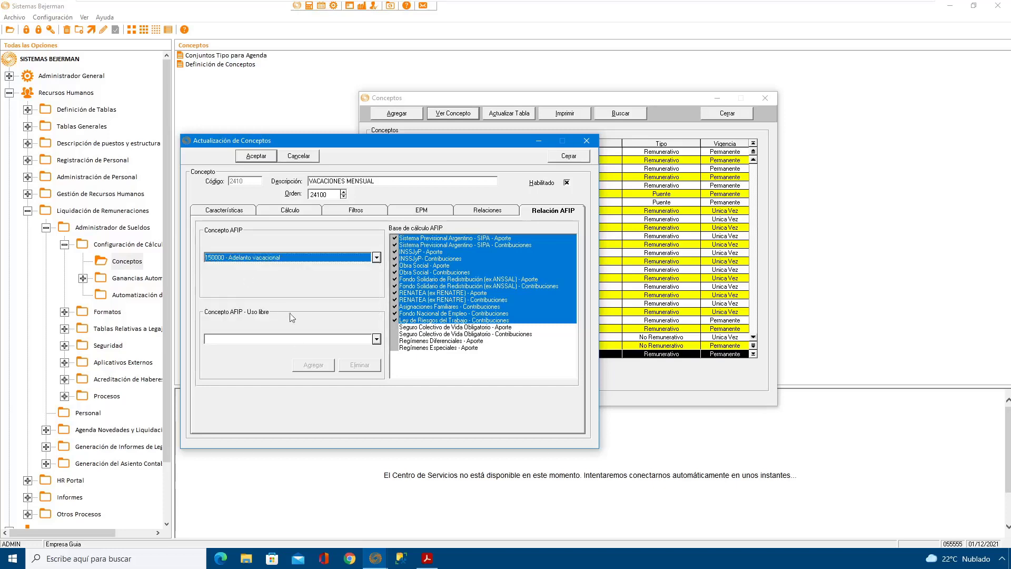
left_click(256, 156)
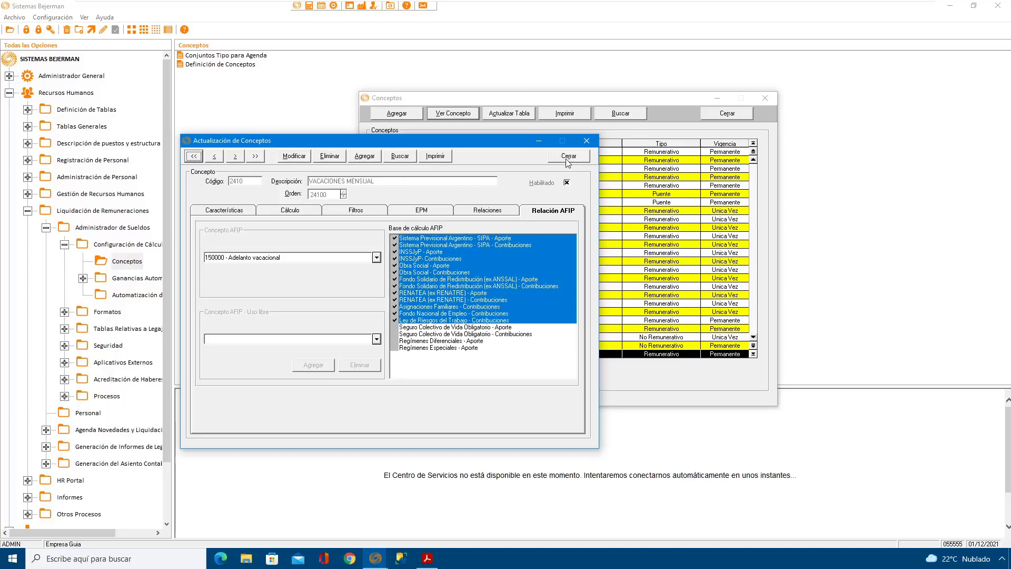
Step: Modify concept 2450 DESCUENTO ADELANTO VACACIONES, assigning 110000 - Sueldo as its Concepto AFIP, and save it
left_click(235, 157)
left_click(235, 157)
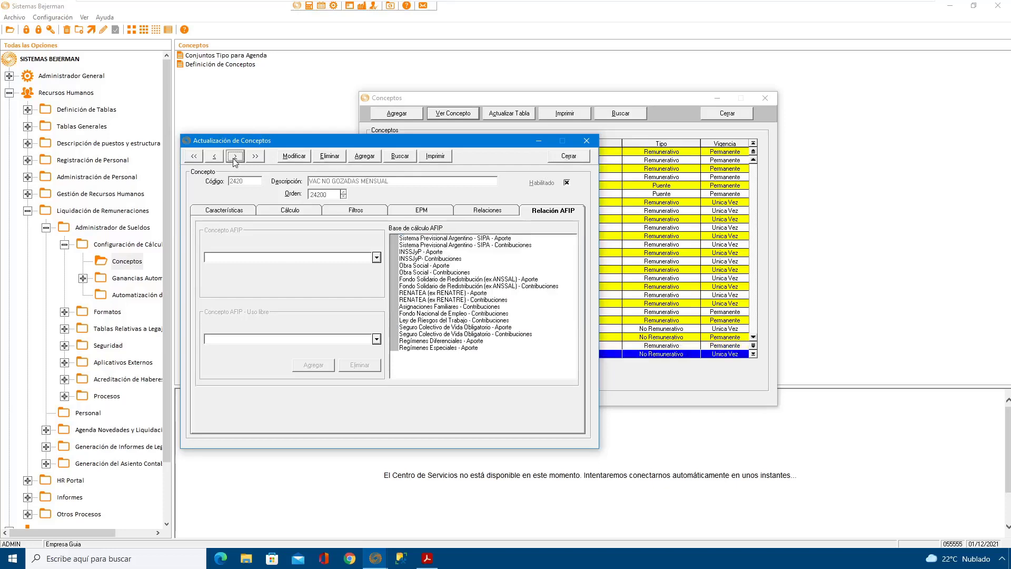
left_click(293, 156)
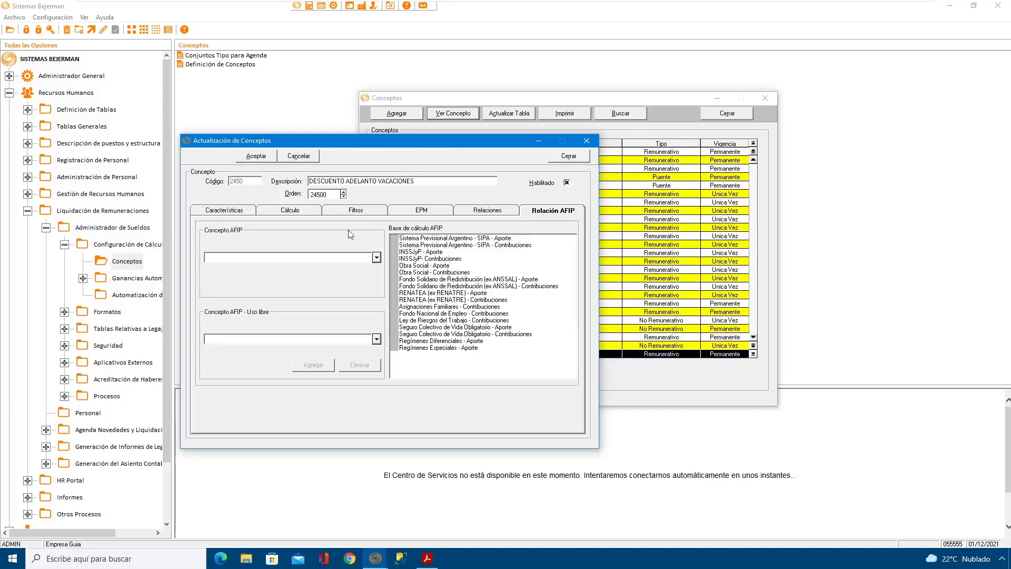
left_click(377, 257)
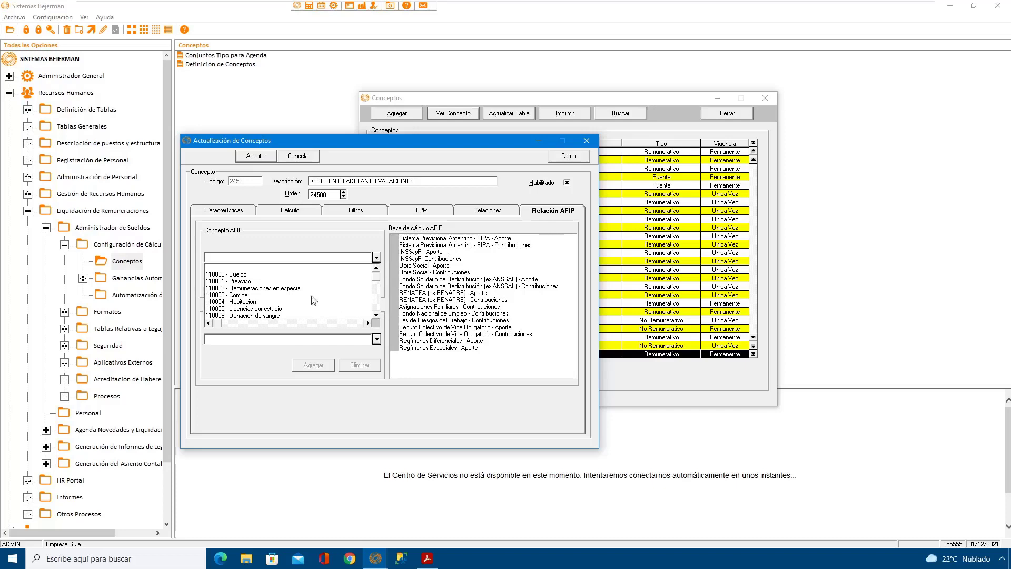
left_click(246, 275)
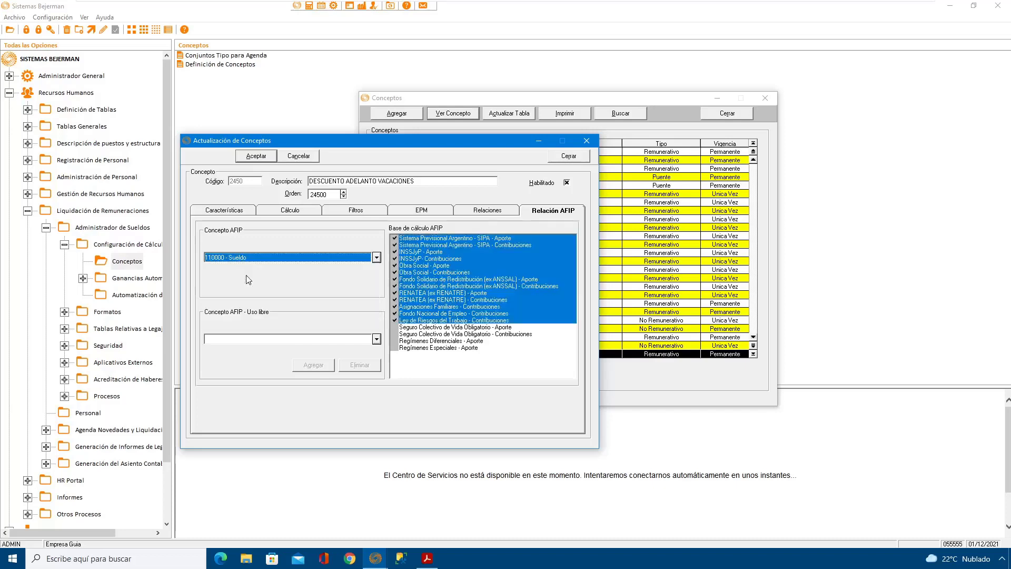
left_click(257, 156)
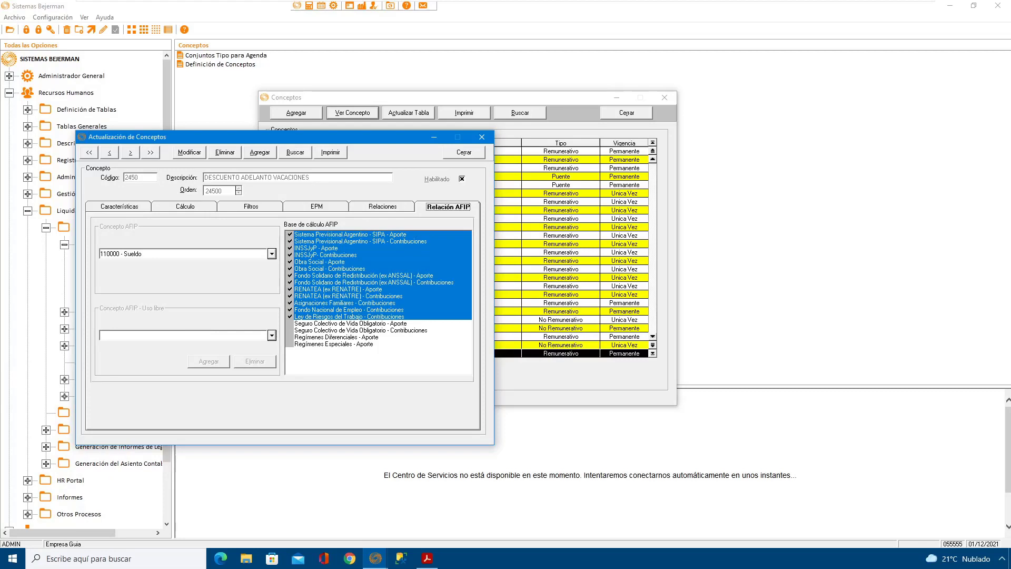
Step: Close the DESCUENTO ADELANTO VACACIONES record and the Conceptos list
left_click(473, 154)
left_click(634, 116)
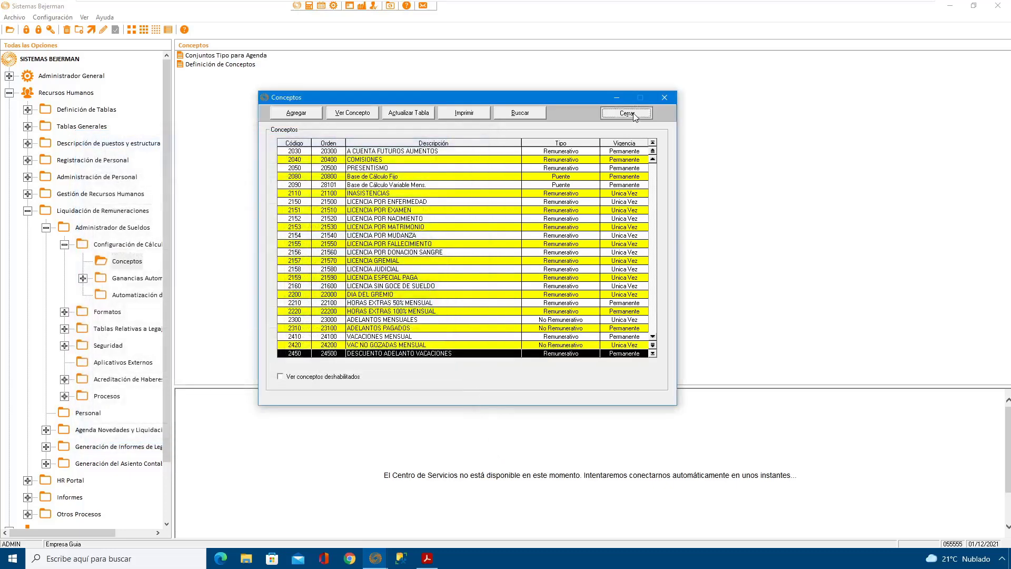
Step: Open the AFIP-F931 y Libro Ley file generator from Aplicativos Externos under Administrador de Sueldos
left_click(107, 228)
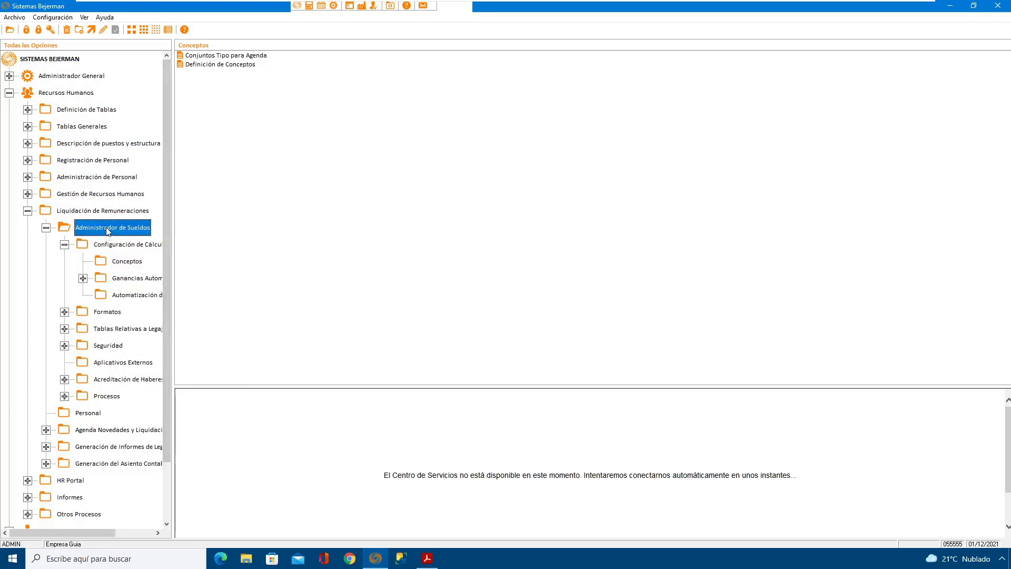
double_click(107, 230)
double_click(107, 230)
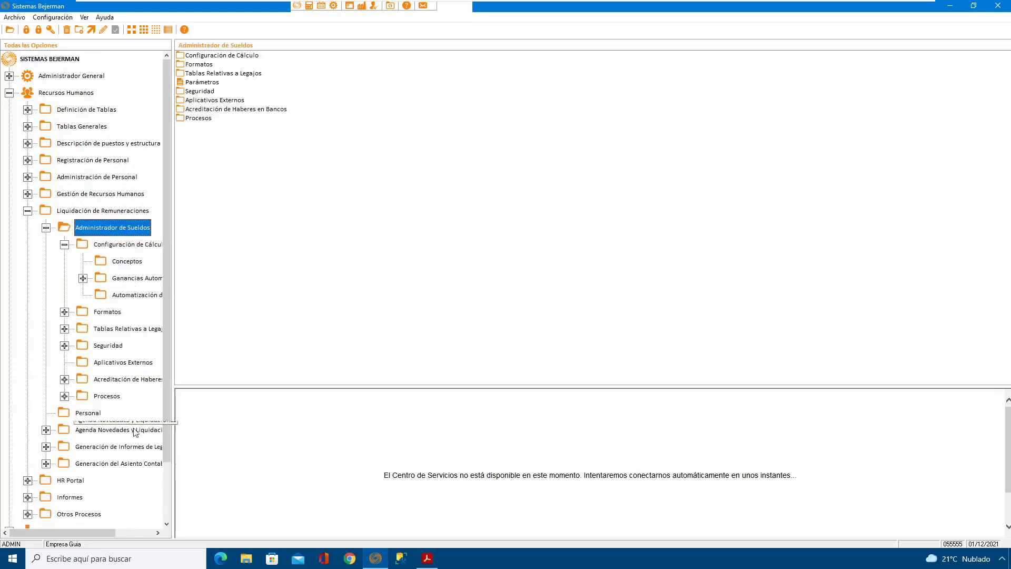
left_click(127, 363)
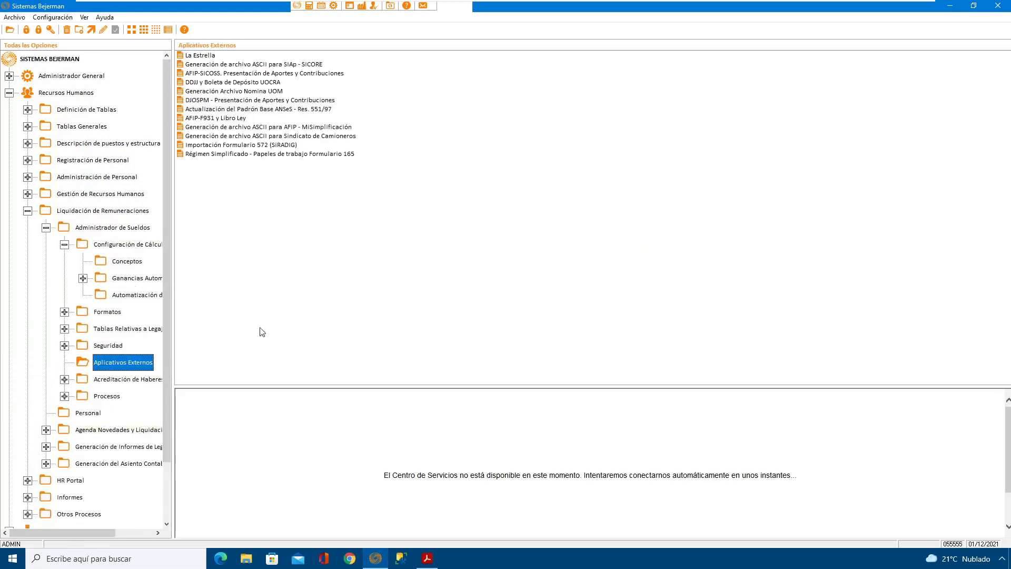
double_click(221, 119)
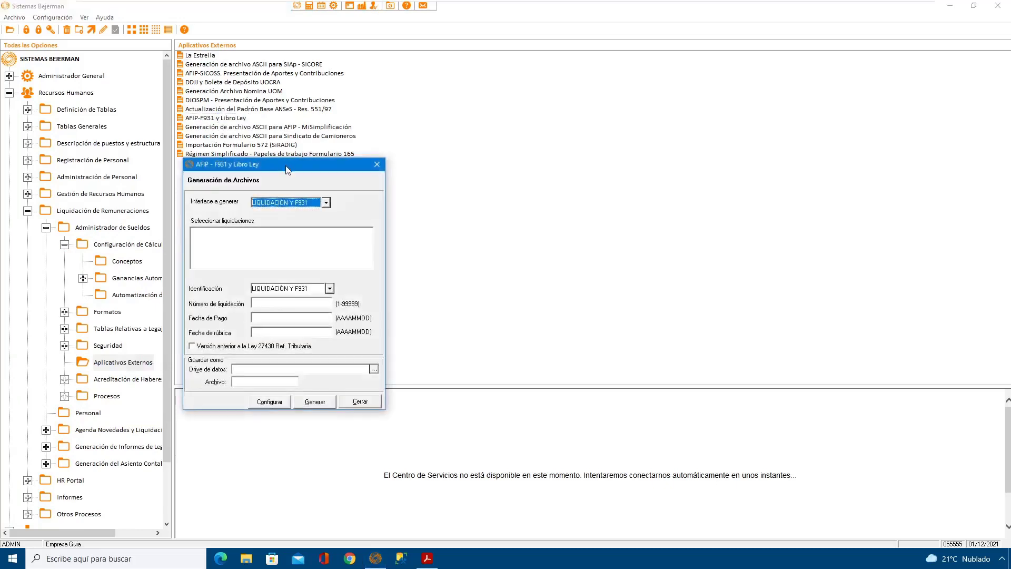
left_click_drag(288, 170, 366, 142)
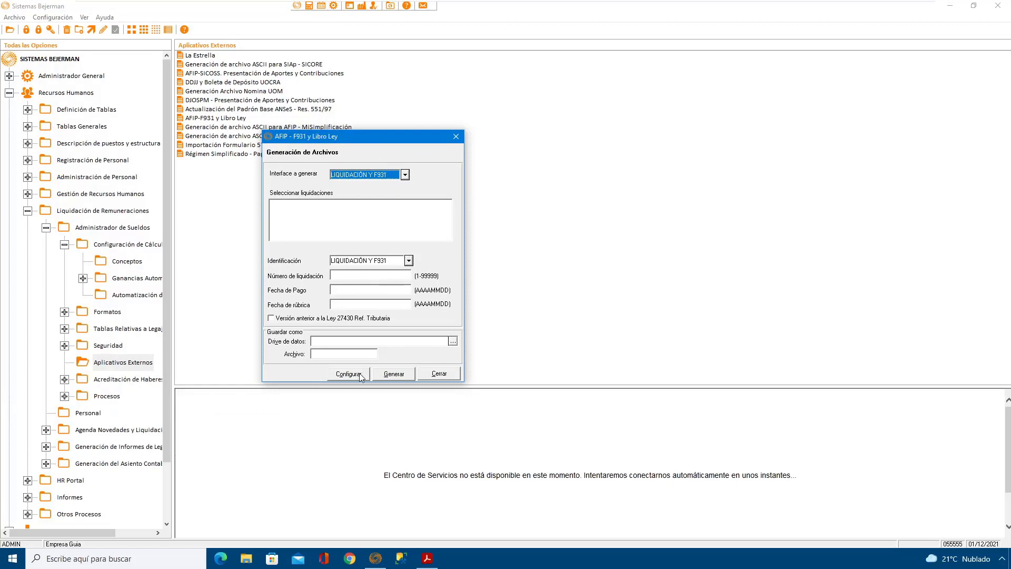
Step: Generate the RELACIÓN DE CONCEPTOS interface file, saving it as C:\RELACONC.txt over the existing file
left_click(403, 175)
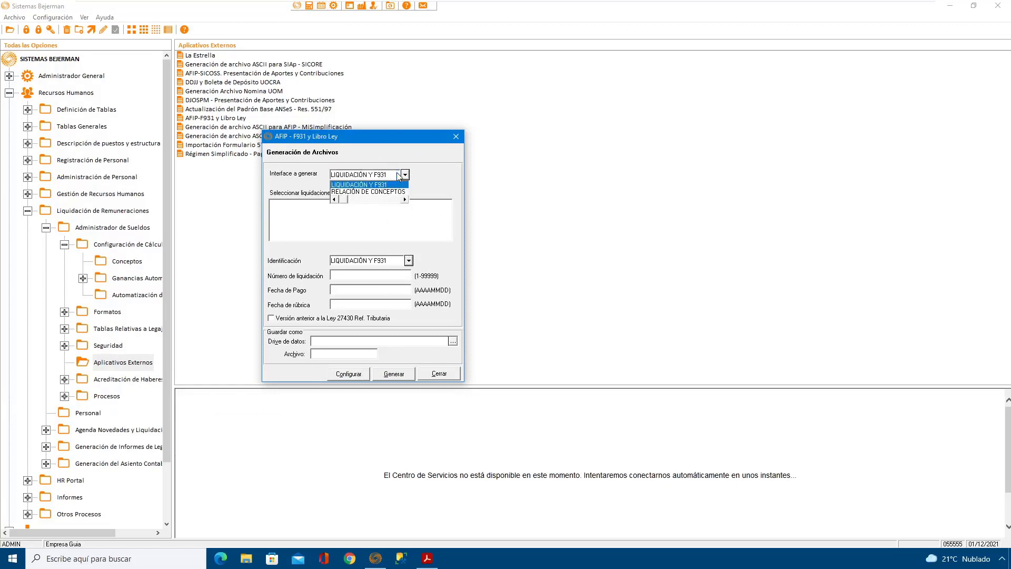
left_click(369, 192)
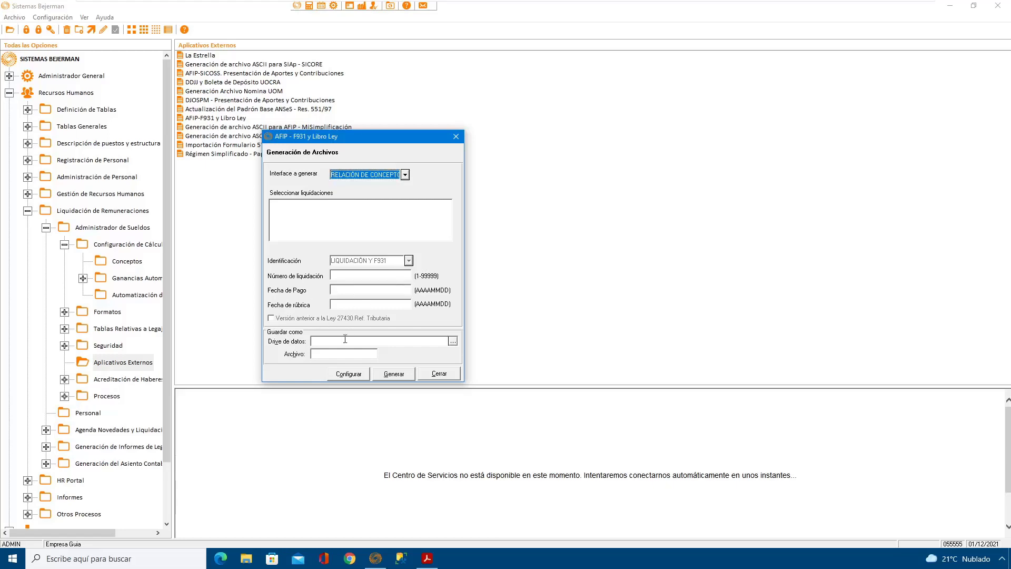
left_click(453, 341)
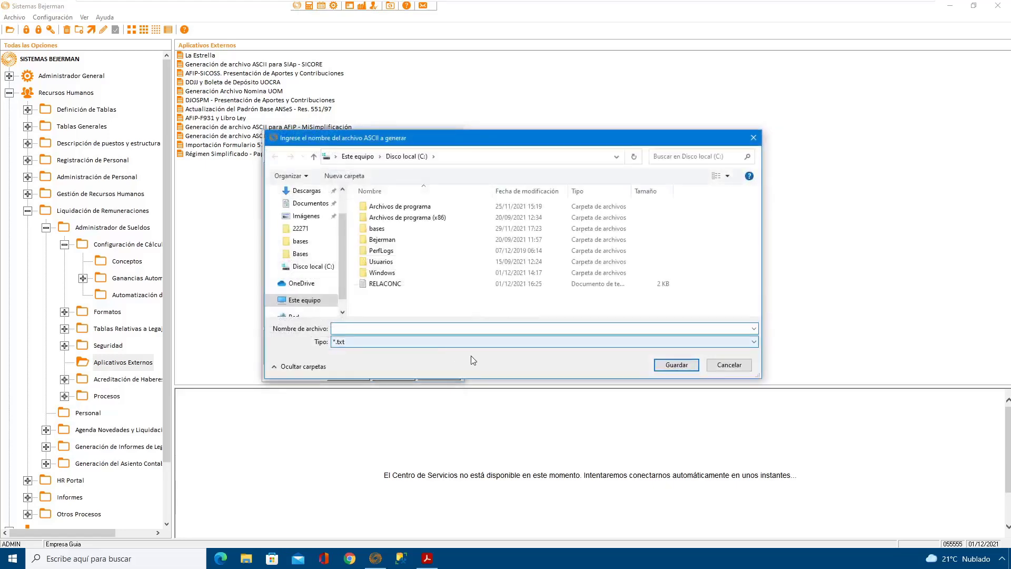
left_click(393, 284)
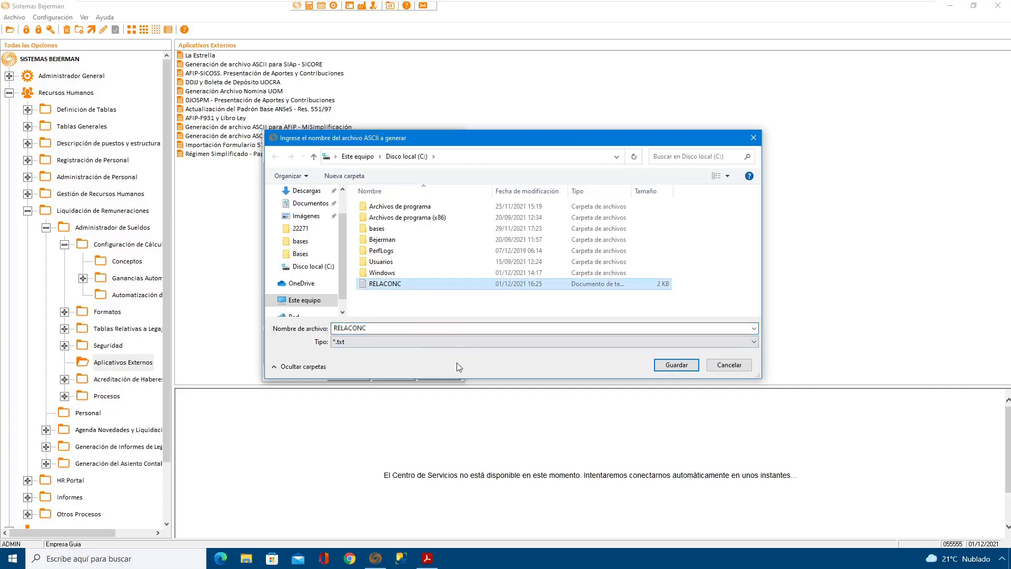
left_click(672, 366)
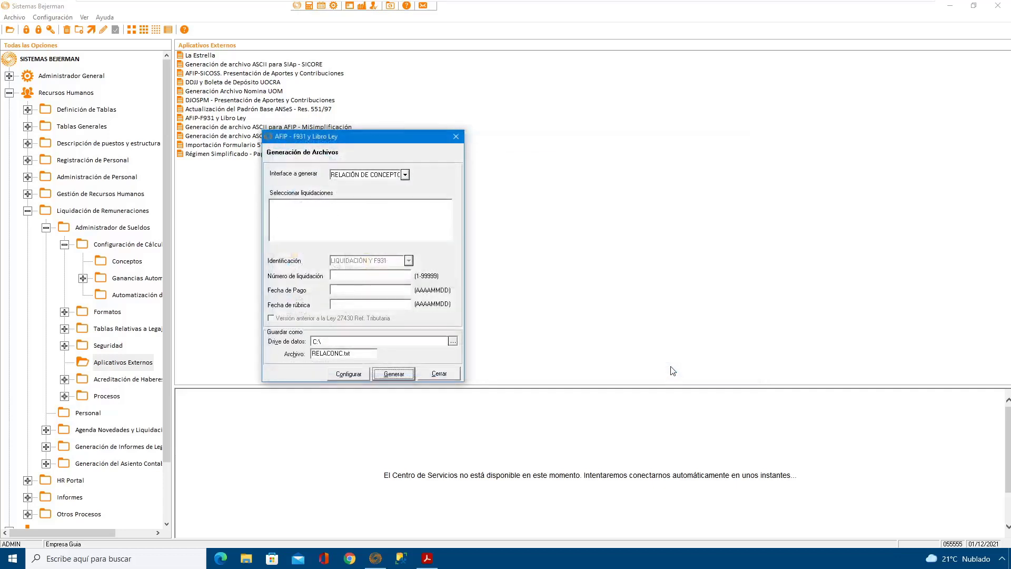
left_click(400, 375)
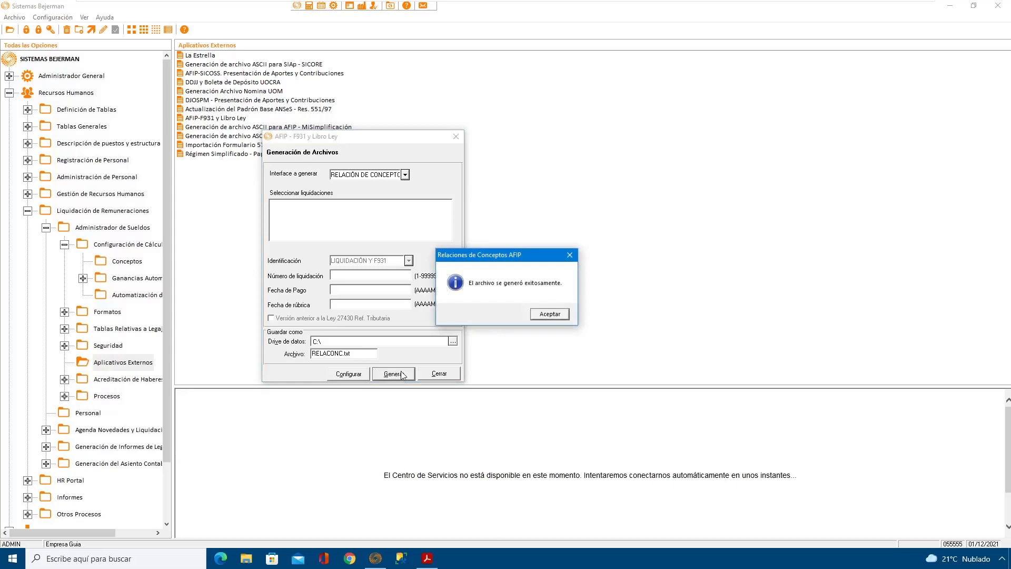
left_click(550, 315)
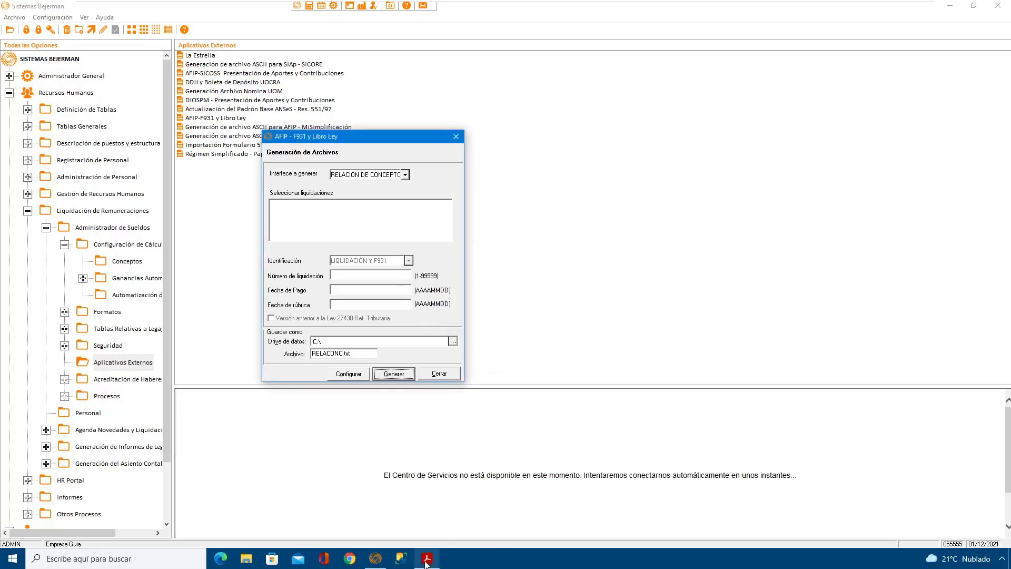
Step: Switch to Adobe Acrobat Reader and read the guide's instructions on importing RELACONC.txt into AFIP and configuring Libro de Sueldos Digital automatically
mouse_move(430, 564)
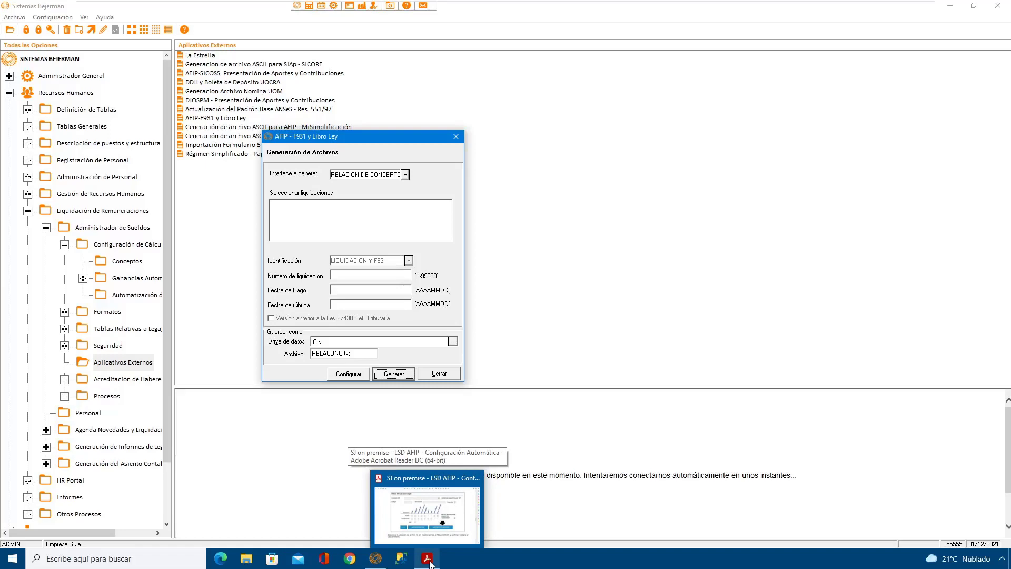
left_click(430, 564)
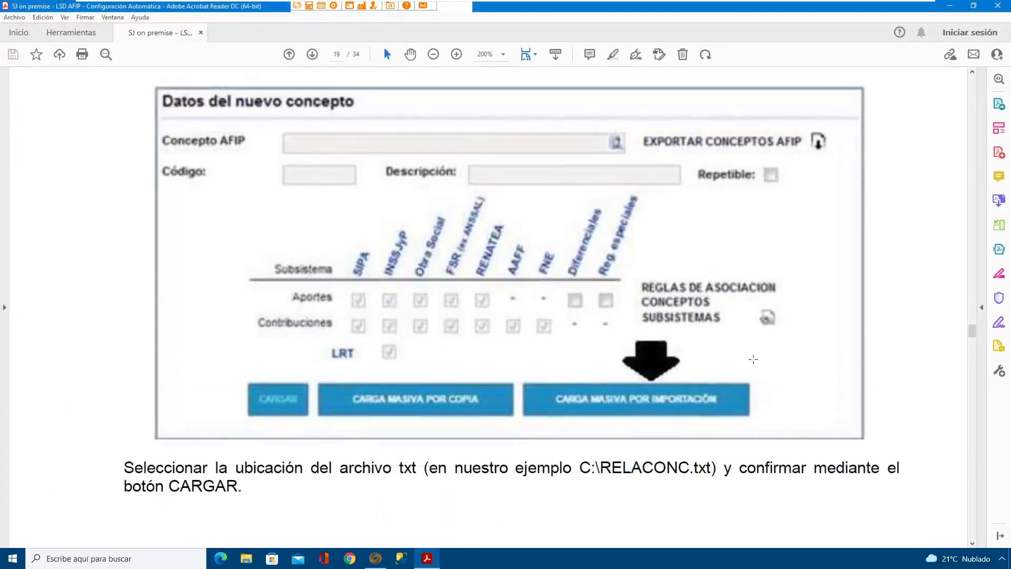
scroll(752, 366, "up", 10)
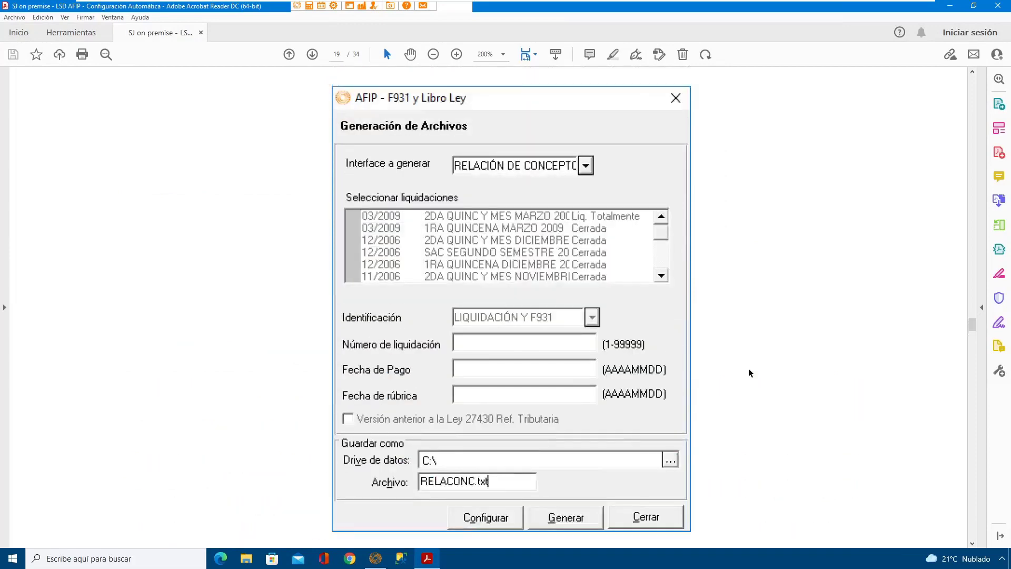
scroll(751, 372, "up", 5)
scroll(750, 371, "down", 5)
scroll(752, 370, "down", 12)
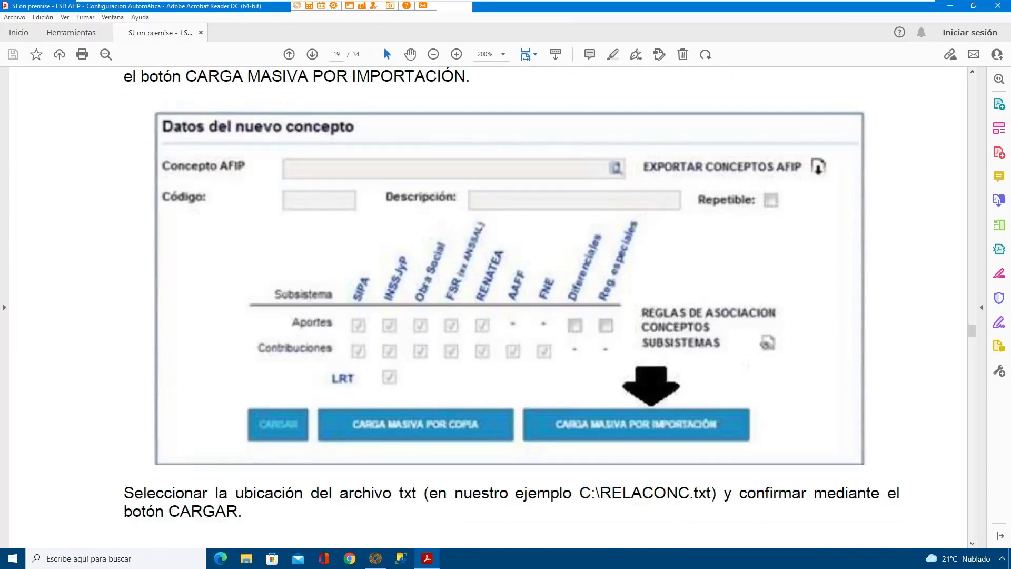
scroll(760, 365, "up", 1)
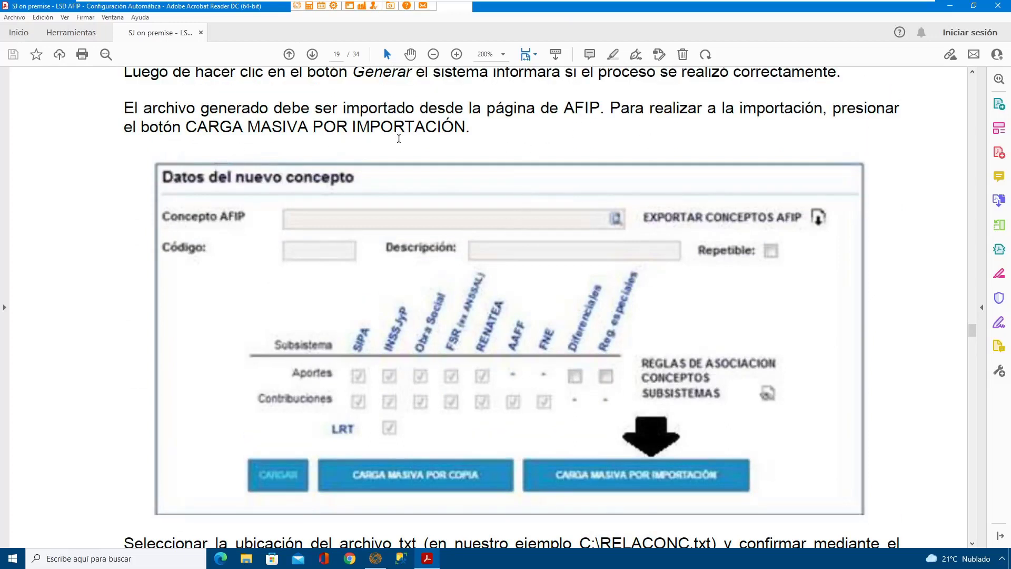
scroll(649, 348, "down", 3)
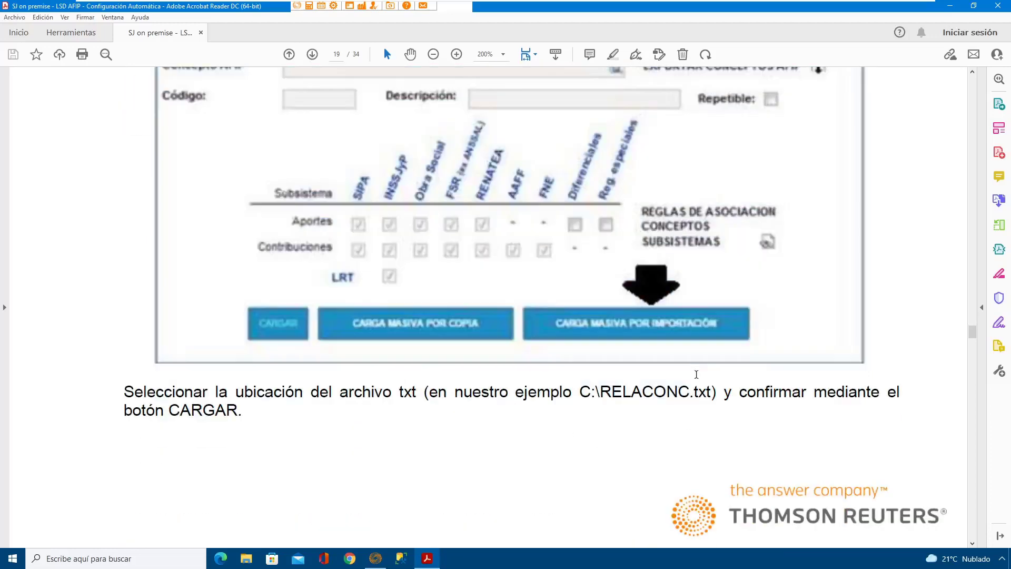
scroll(696, 374, "down", 13)
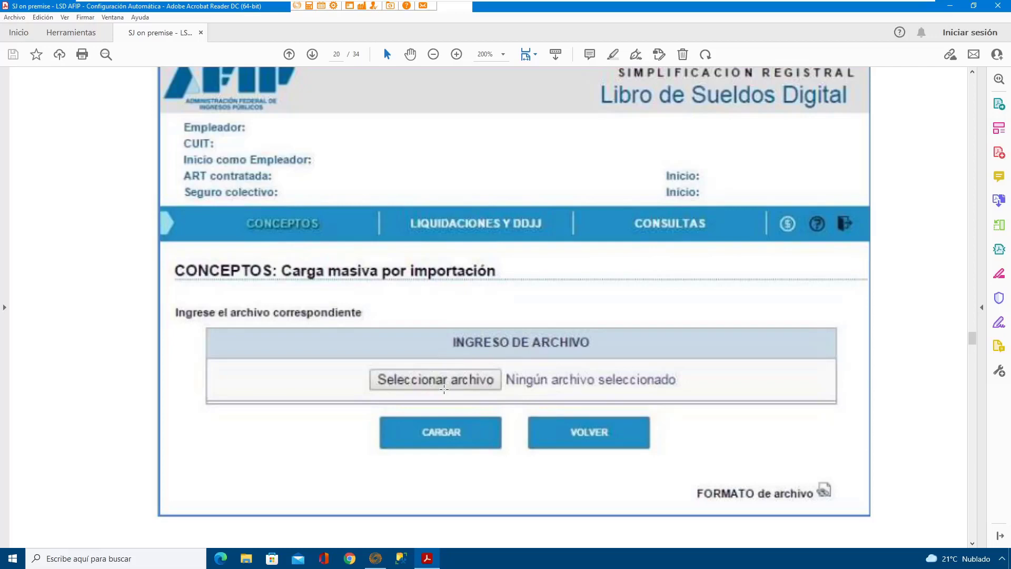
scroll(532, 333, "down", 3)
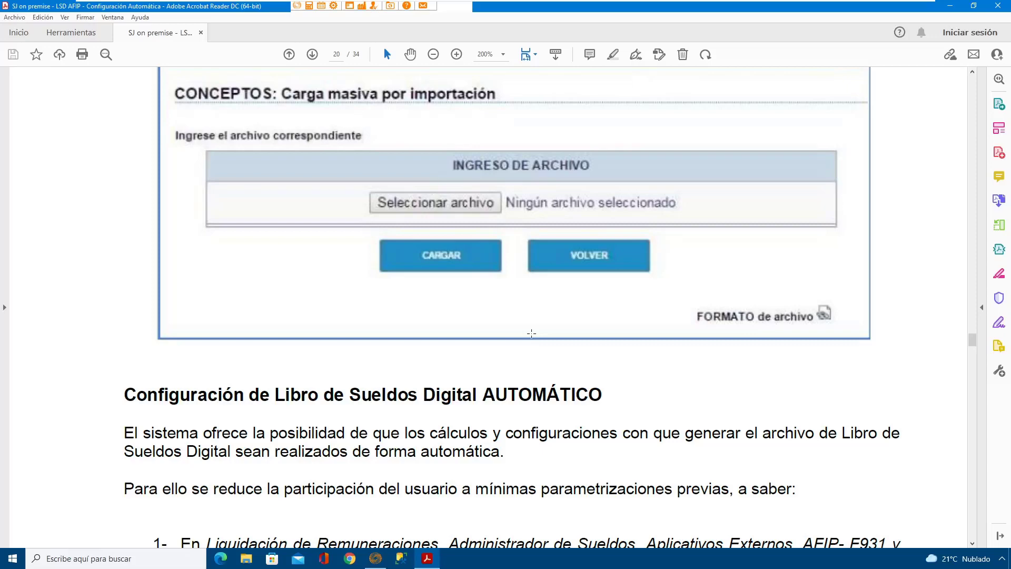
scroll(532, 333, "down", 3)
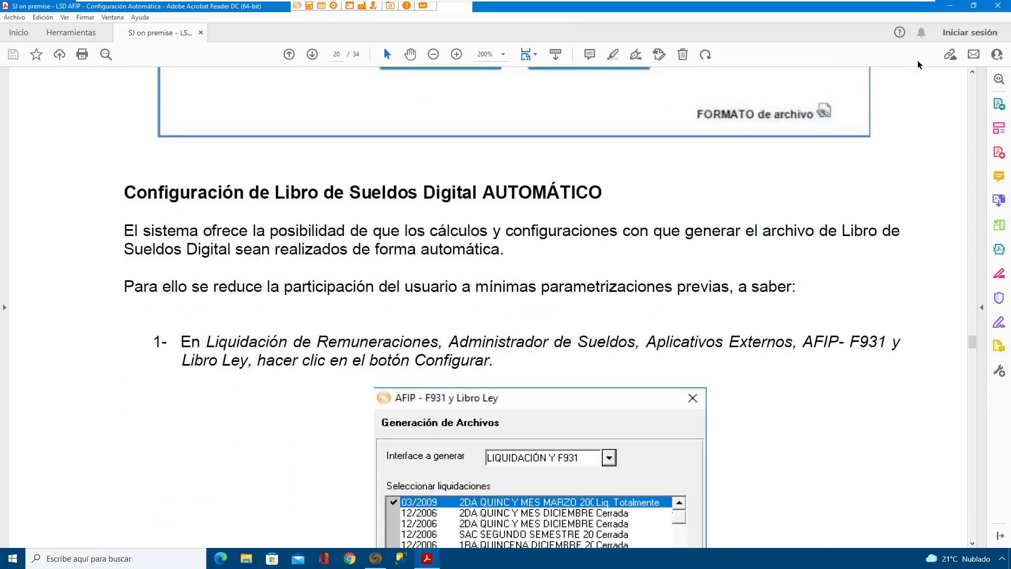
left_click(949, 5)
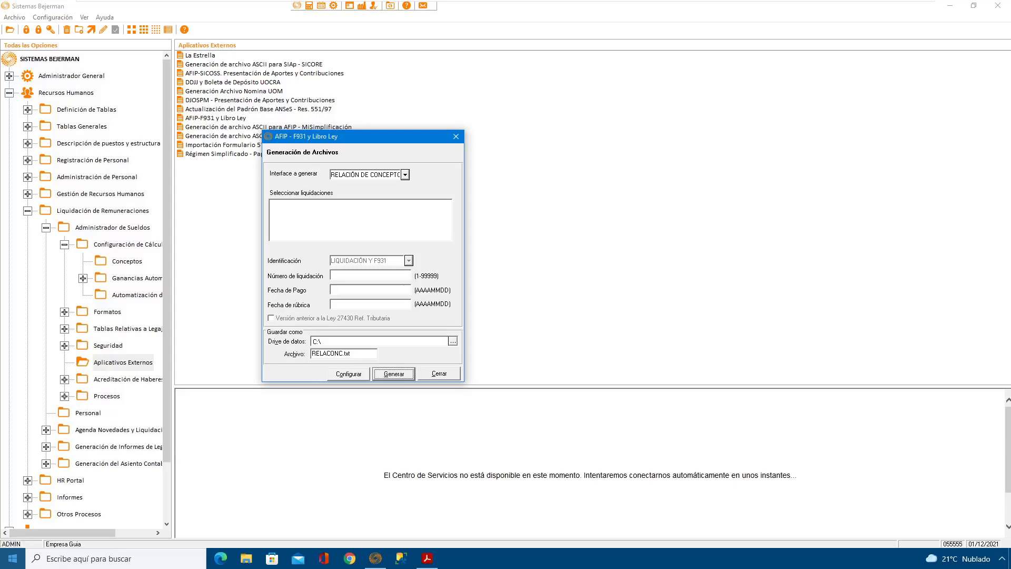
Step: Open the F931 y Libro Ley configuration and set Días Base to 30
left_click(356, 375)
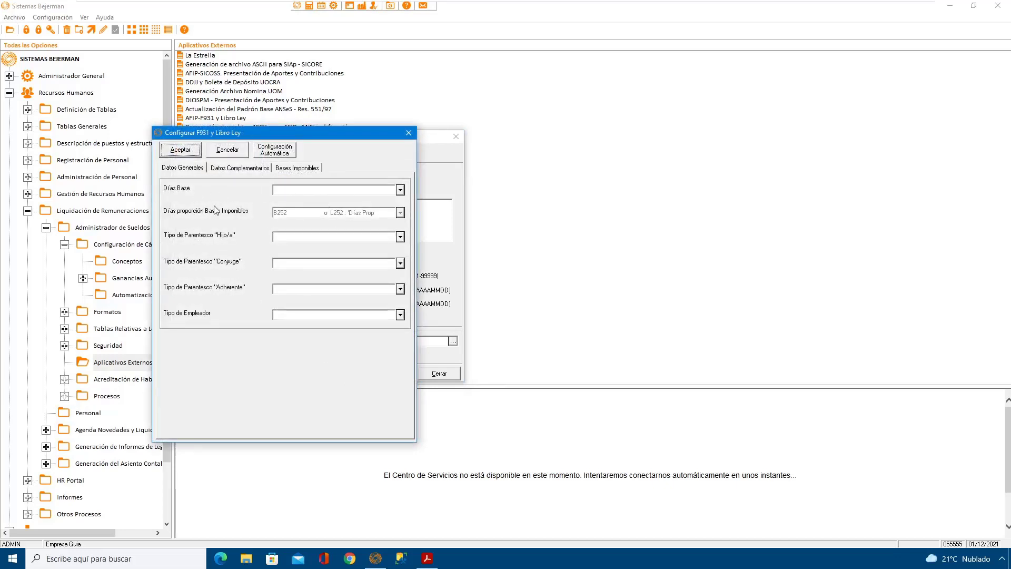
left_click(347, 191)
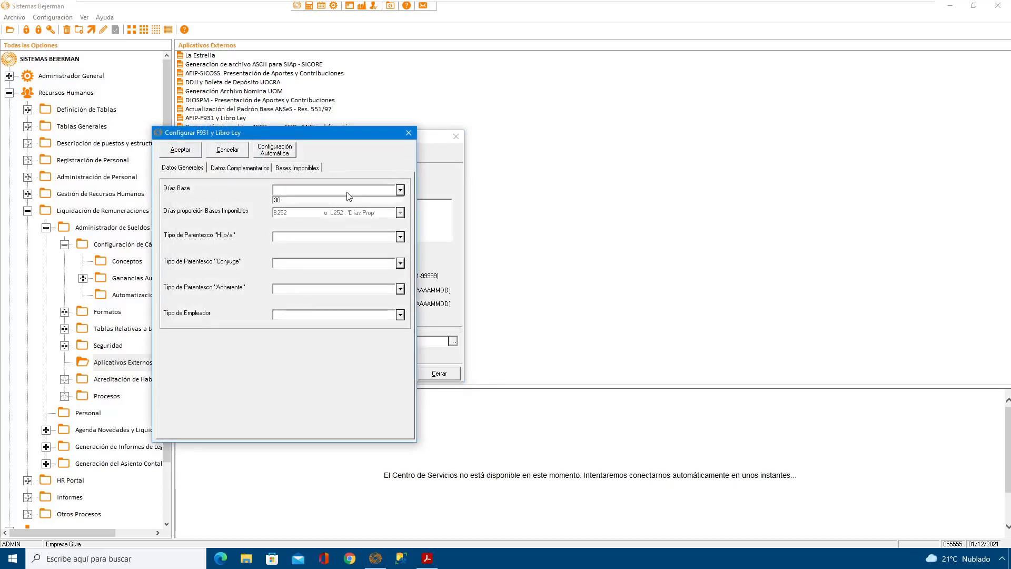
left_click(297, 200)
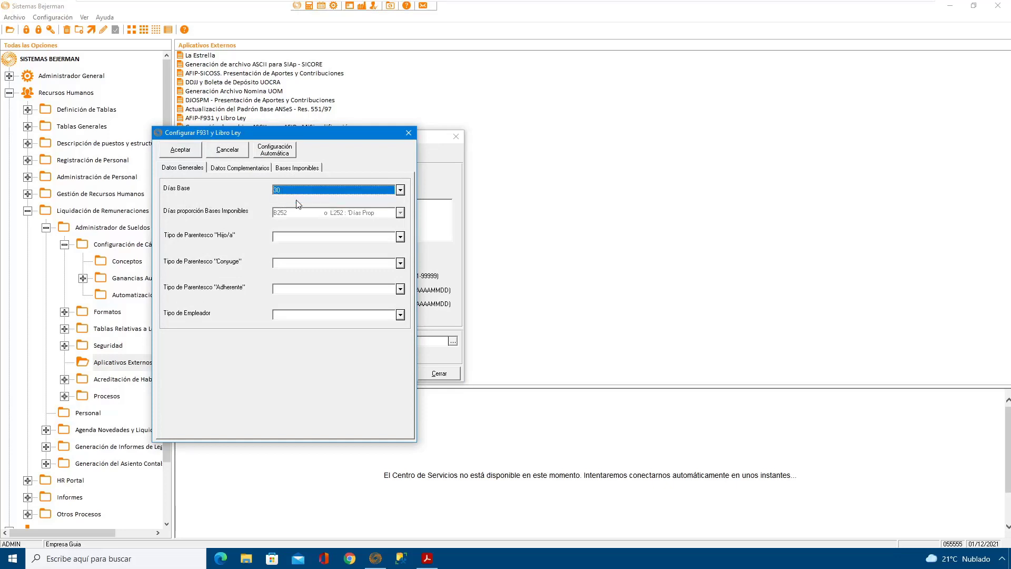
Step: Set the Hijo/a, Conyuge and Adherente kinship types to HIJO, CONYUGE and ADHERENTE, and Tipo de Empleador to Dec 814/01, art 2, inc b)
left_click(343, 238)
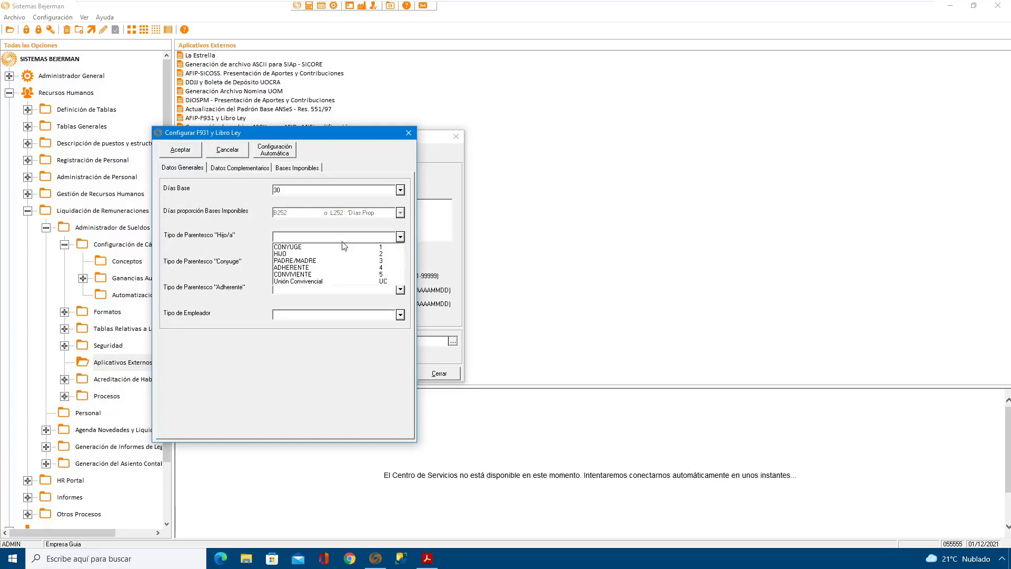
left_click(287, 254)
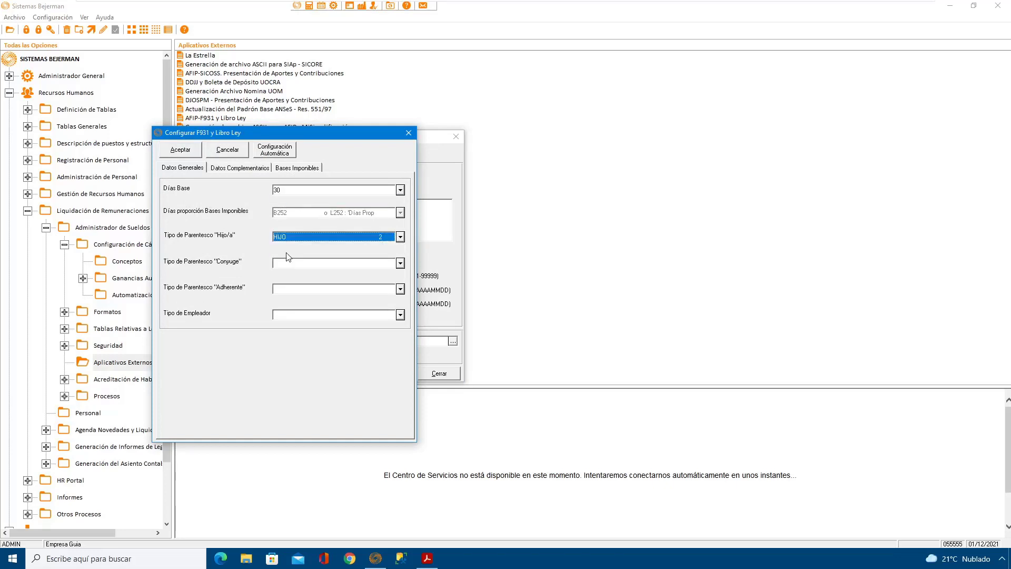
left_click(335, 264)
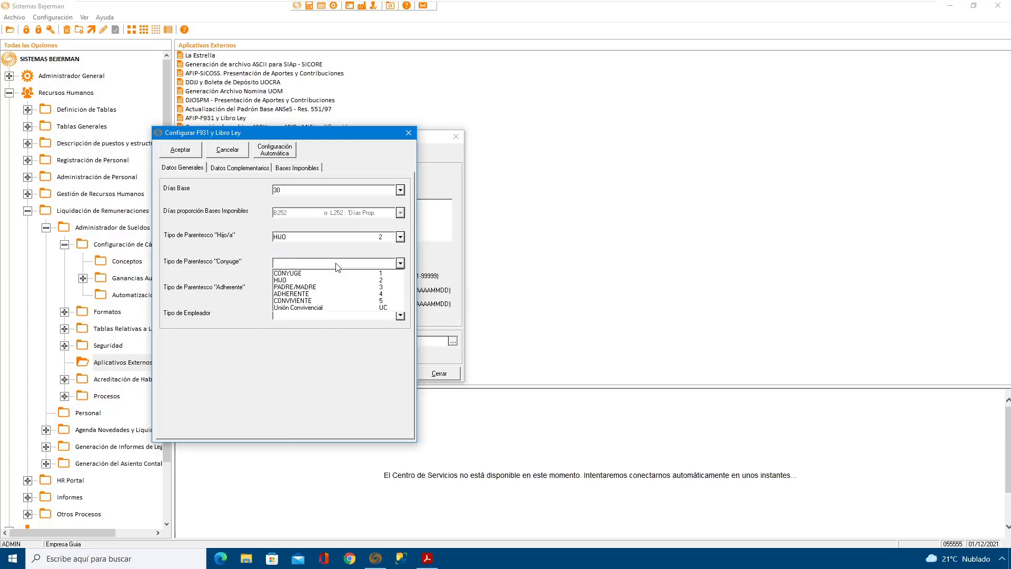
left_click(304, 273)
left_click(331, 291)
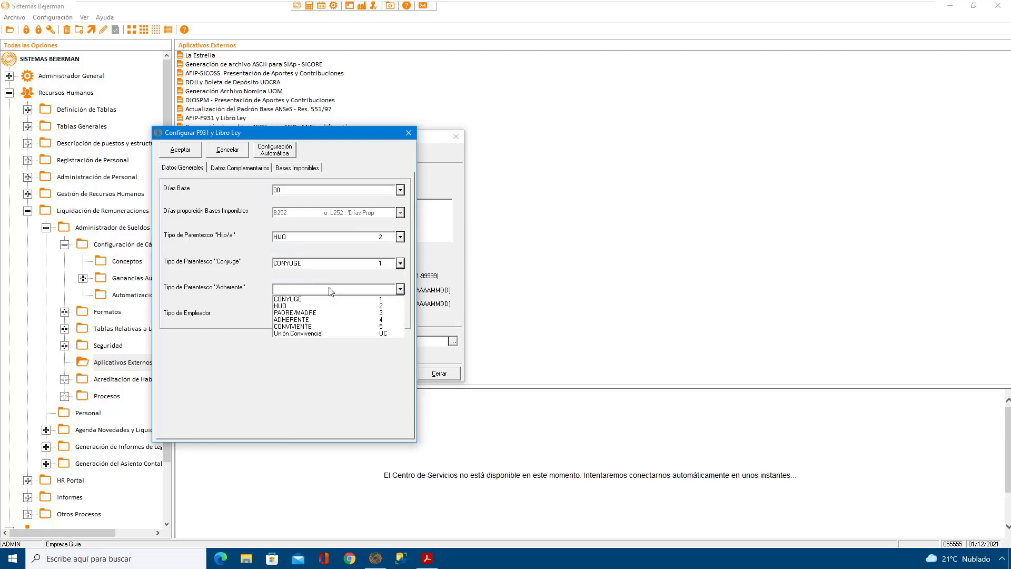
left_click(317, 319)
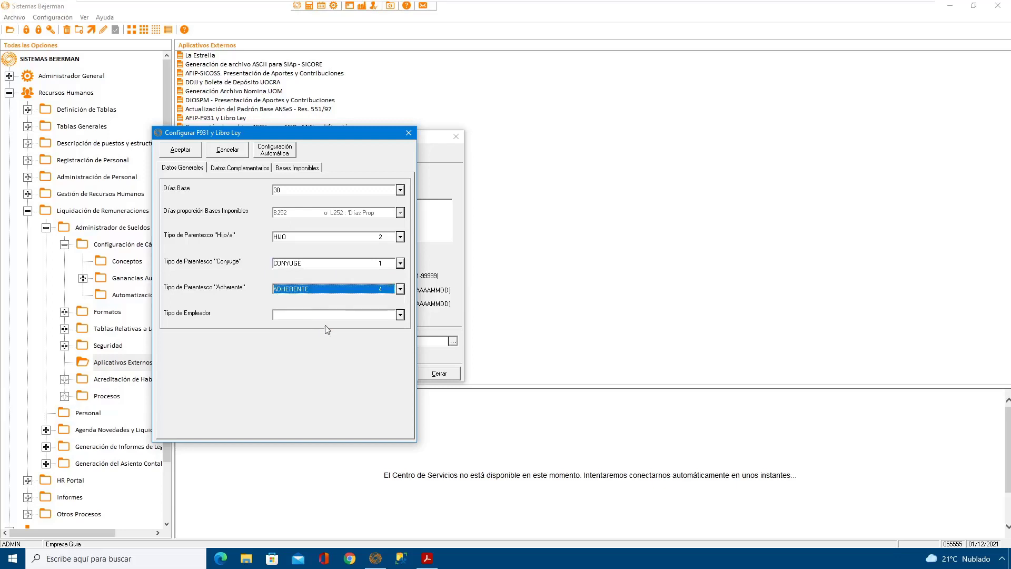
left_click(351, 315)
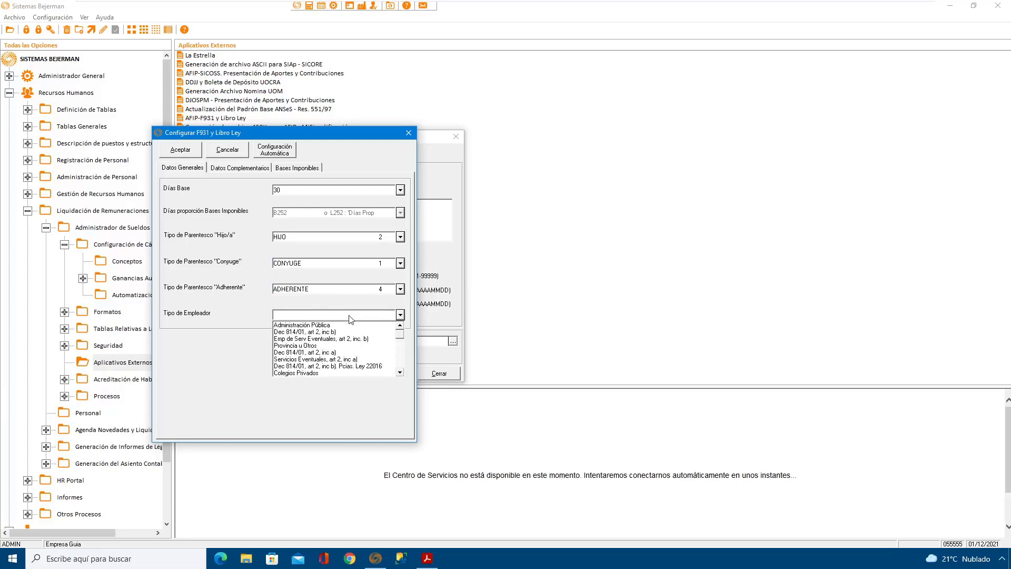
left_click(328, 332)
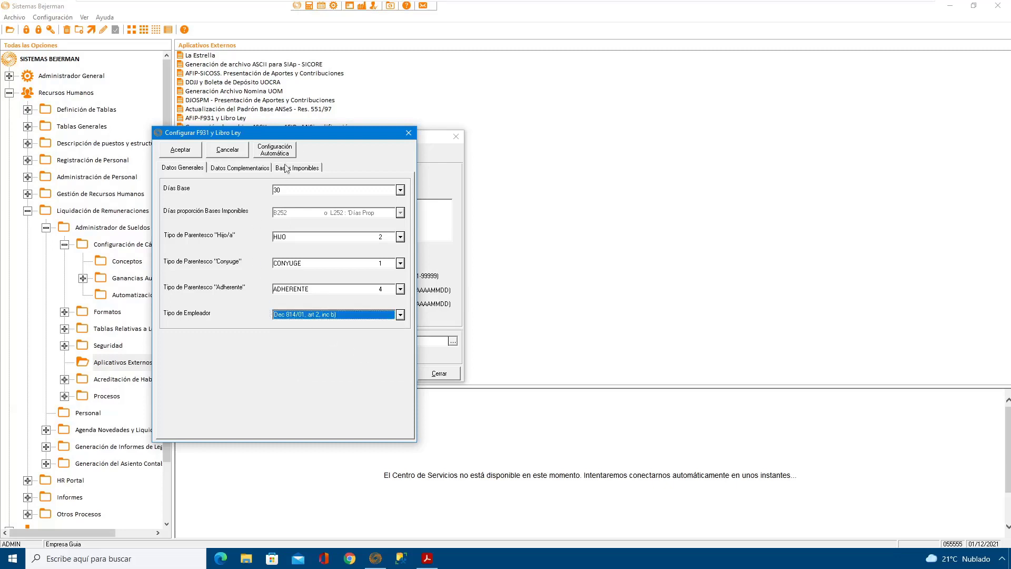
Step: Review the Datos Complementarios and Bases Imponibles assignments, and open the automatic configuration of taxable bases
left_click_drag(303, 139, 406, 143)
left_click(344, 170)
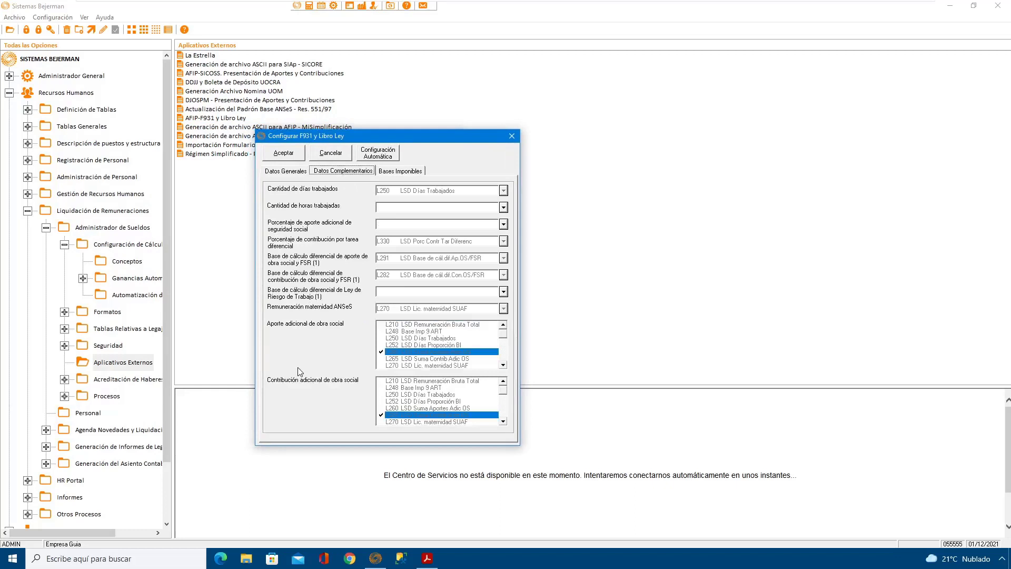
left_click(409, 173)
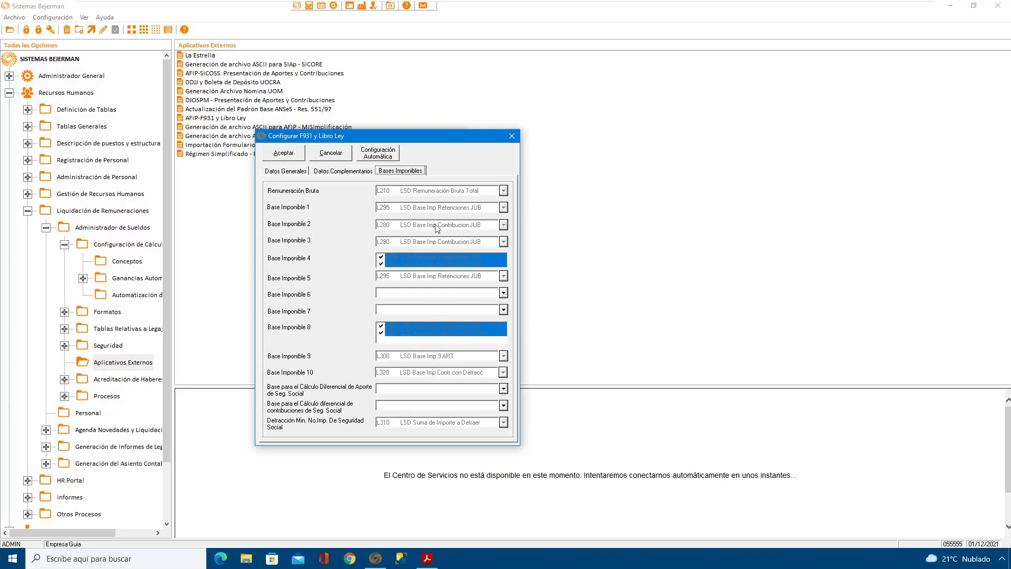
left_click(391, 155)
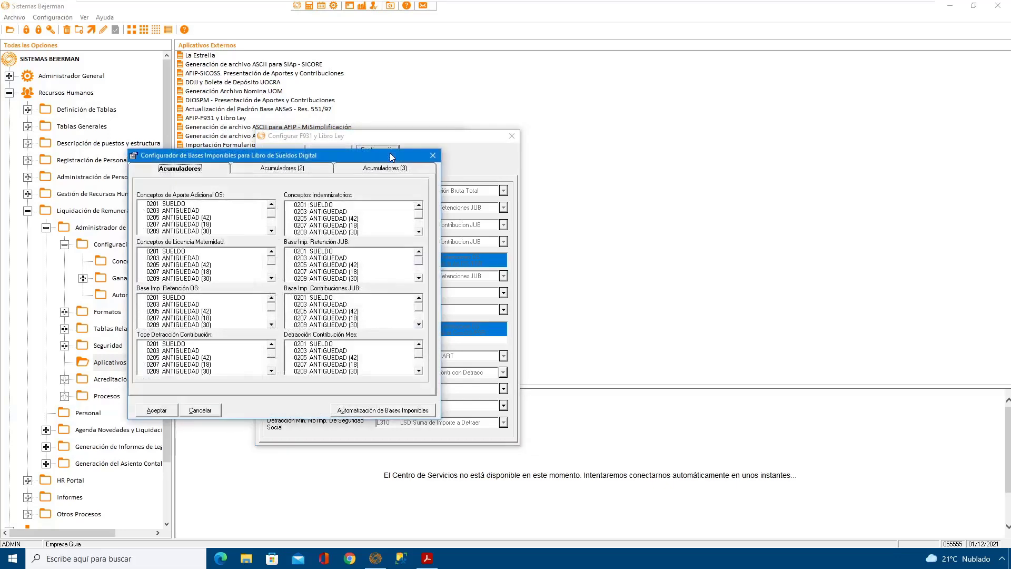
Step: Assign B990 Base Imp. Retenciones OS to Base Imp. Retención OS and B972 Tope Detracción Cont. Mes to Tope Detracción Contribución
left_click_drag(390, 154, 480, 139)
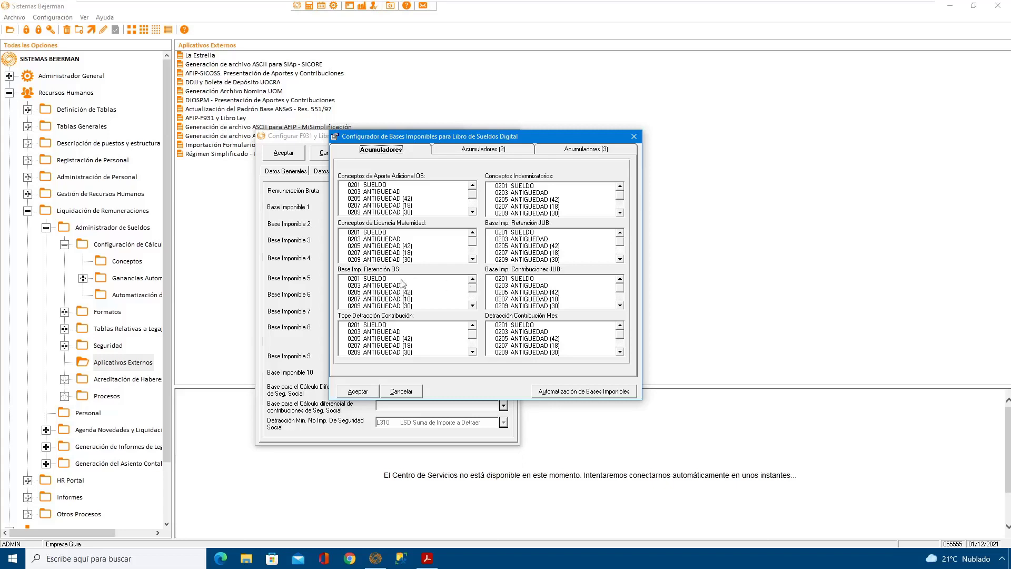
left_click(473, 293)
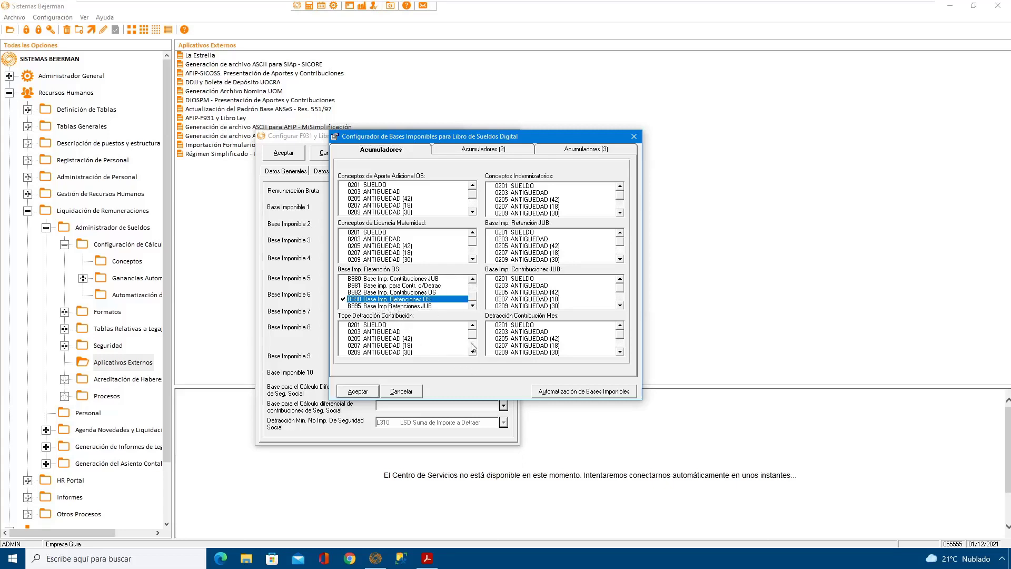
left_click_drag(473, 334, 473, 358)
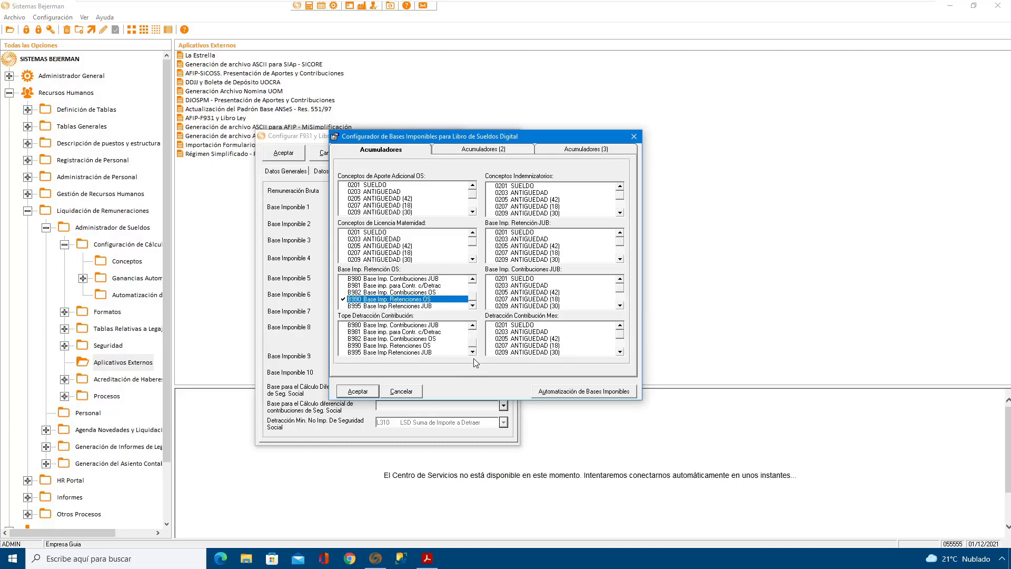
left_click(473, 325)
left_click(473, 325)
left_click(474, 326)
left_click(473, 326)
left_click(474, 325)
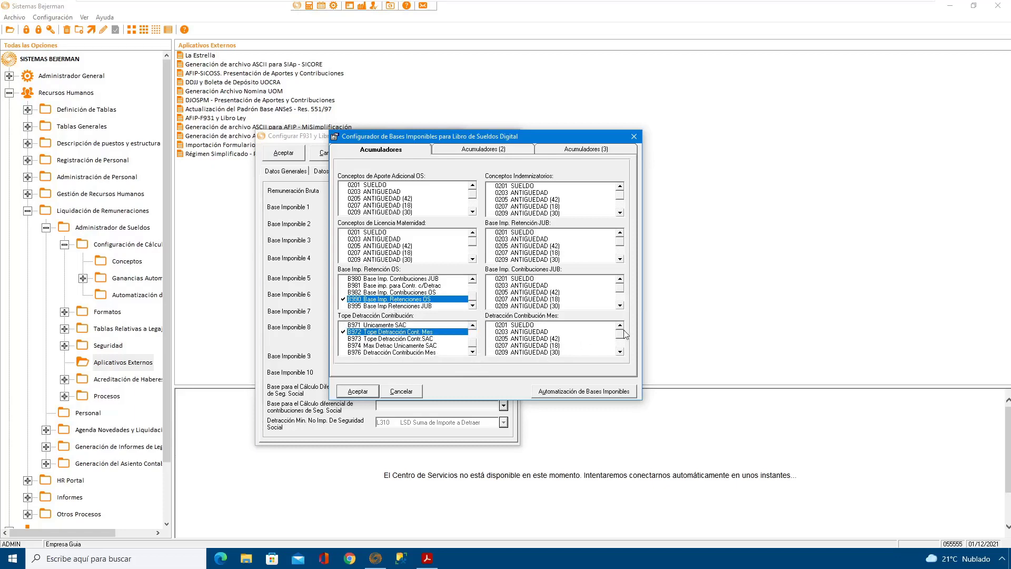
Step: Assign B976 to Detracción Contribución Mes, B980 to Base Imp. Contribuciones JUB and B995 to Base Imp. Retención JUB
left_click_drag(621, 334, 622, 352)
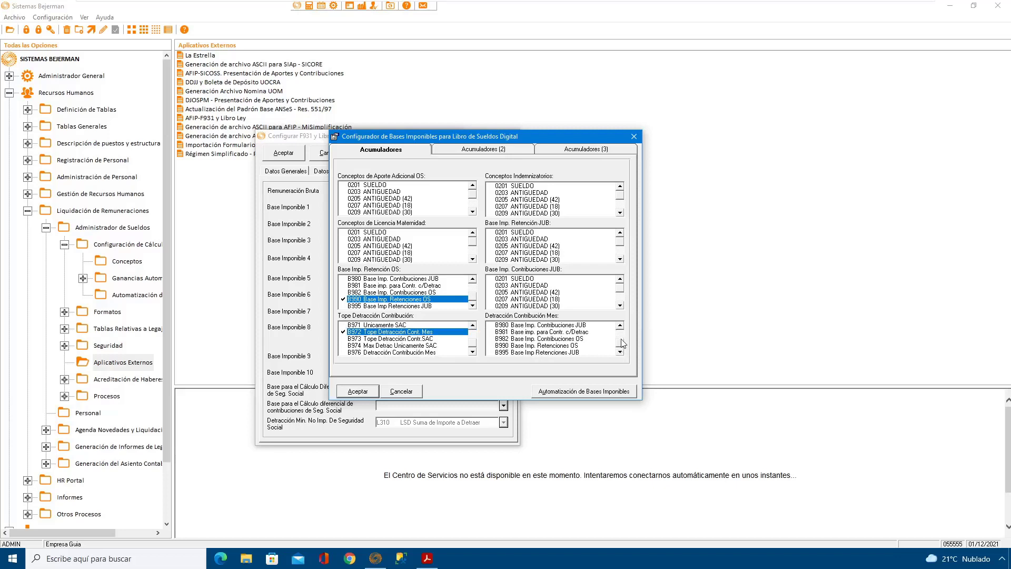
left_click(621, 325)
left_click(620, 326)
left_click(621, 325)
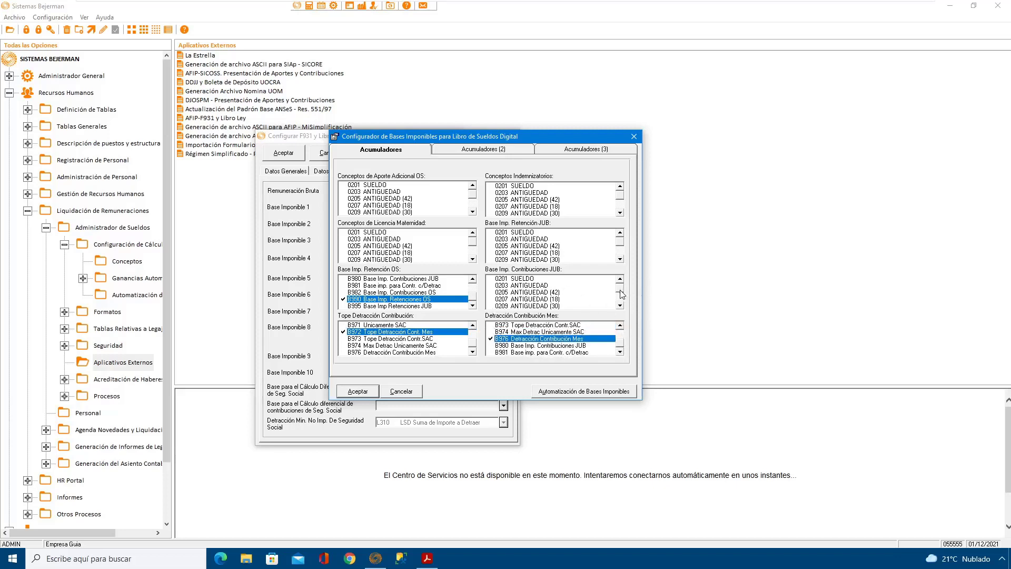
left_click_drag(622, 294, 622, 305)
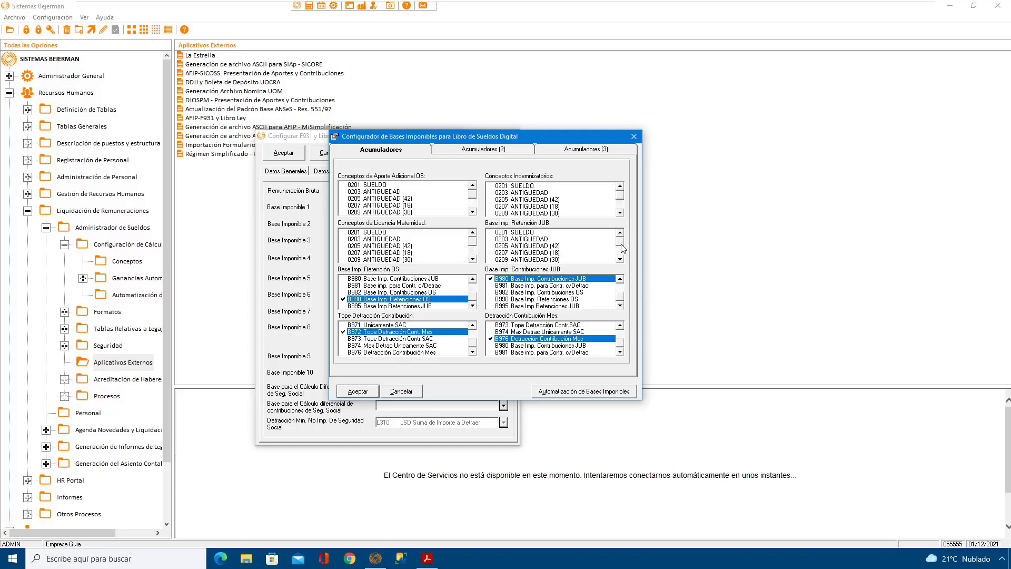
left_click_drag(622, 247, 621, 262)
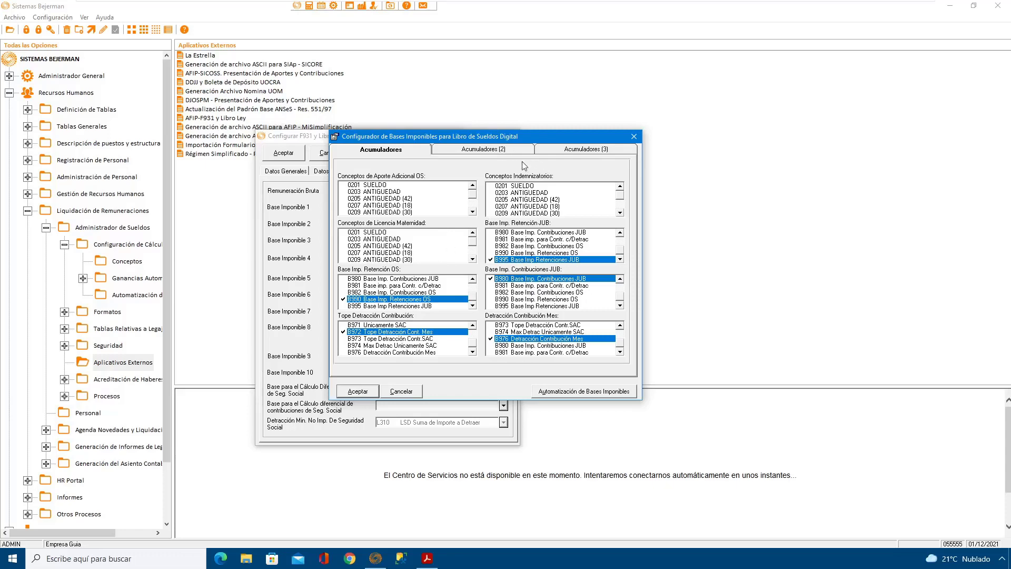
Step: Assign 4170 APORTE ADICIONAL 1/2 JORNADA as the Base de cálculo diferencial de aporte de OS y FSR
left_click(505, 151)
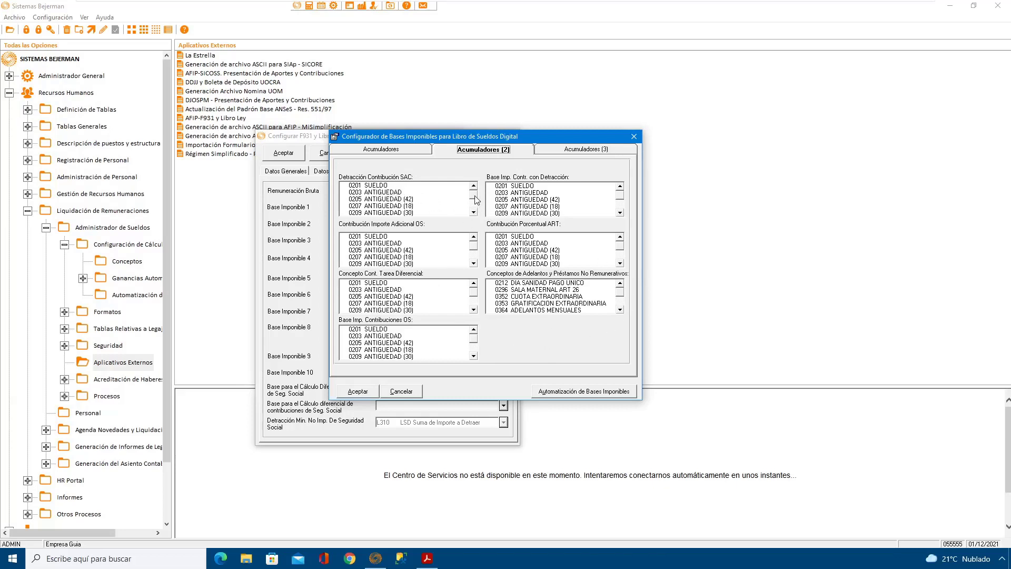
mouse_move(474, 196)
left_mouse_down()
mouse_move(475, 211)
mouse_move(472, 192)
left_mouse_up()
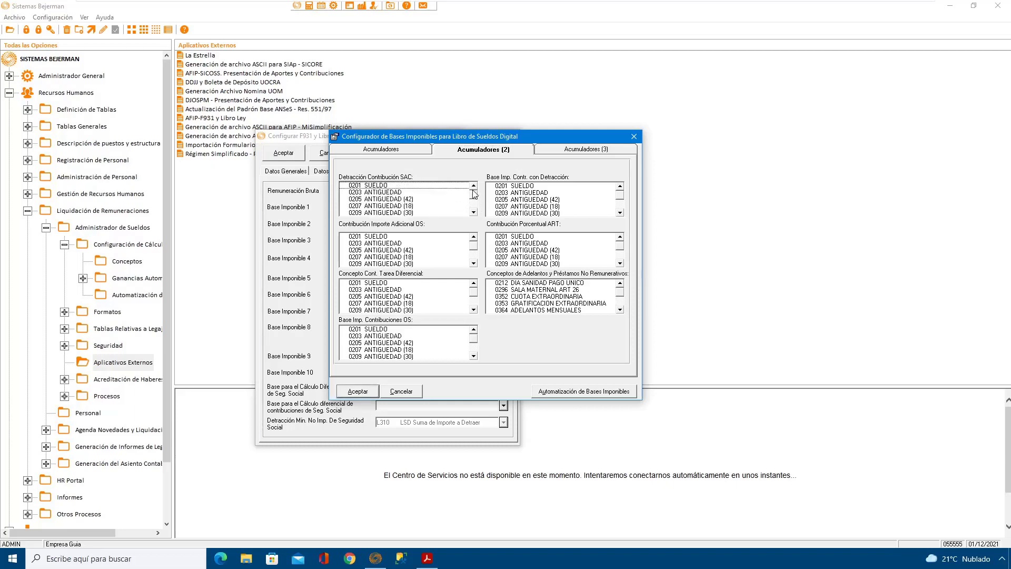
left_click(585, 153)
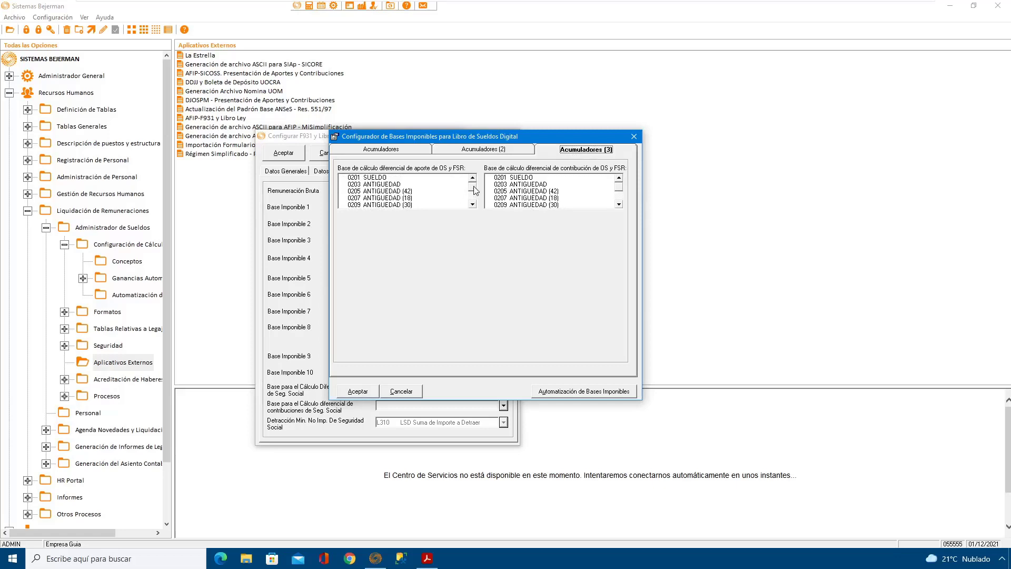
left_click_drag(475, 191, 474, 198)
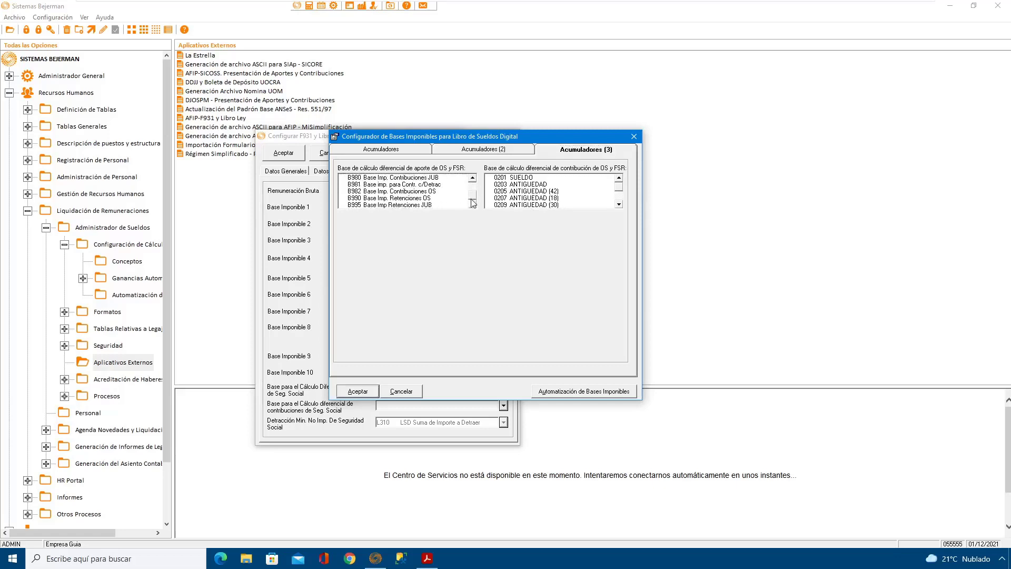
left_click(472, 179)
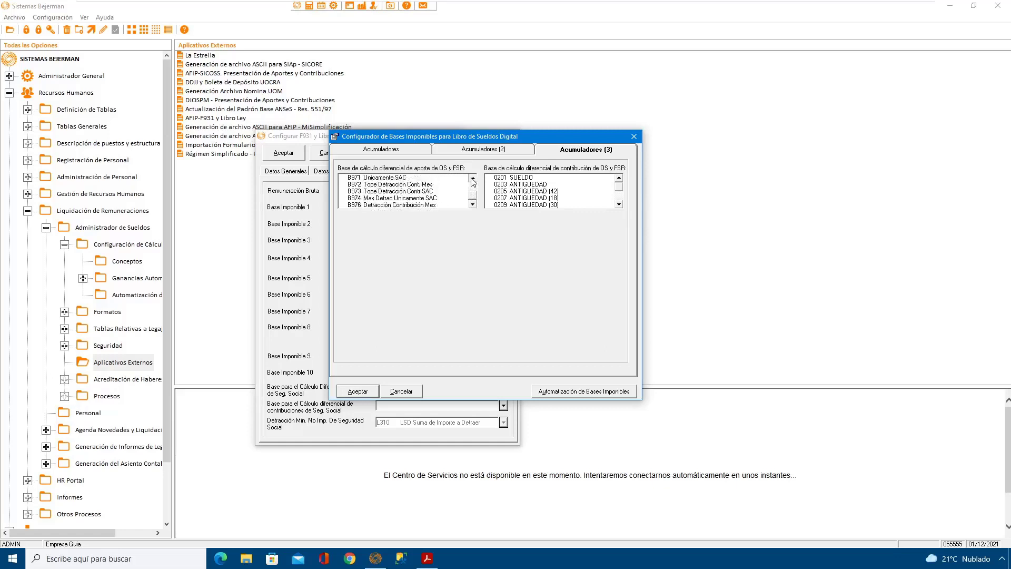
scroll(473, 181, "up", 5)
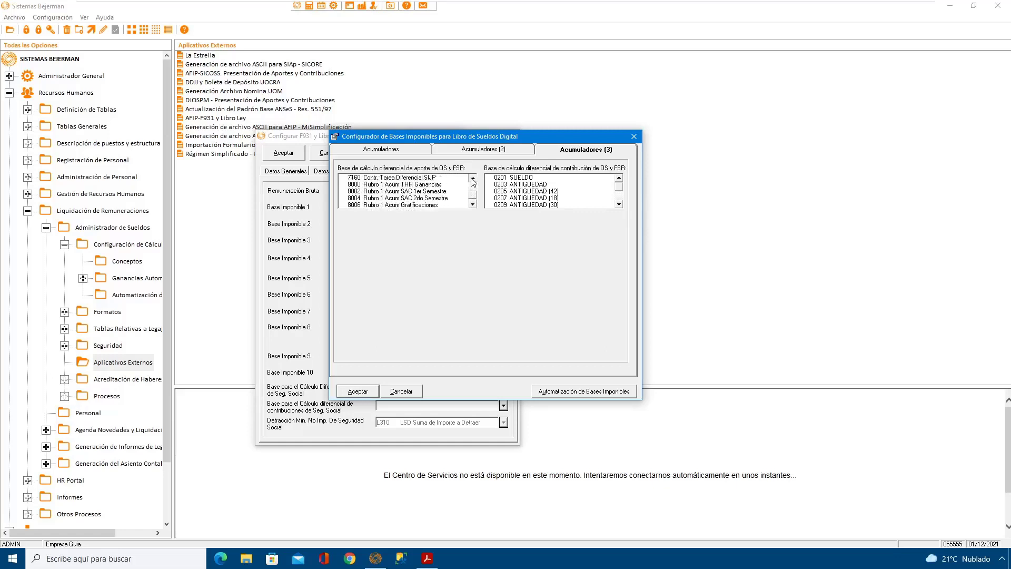
left_click(380, 191)
left_click(380, 193)
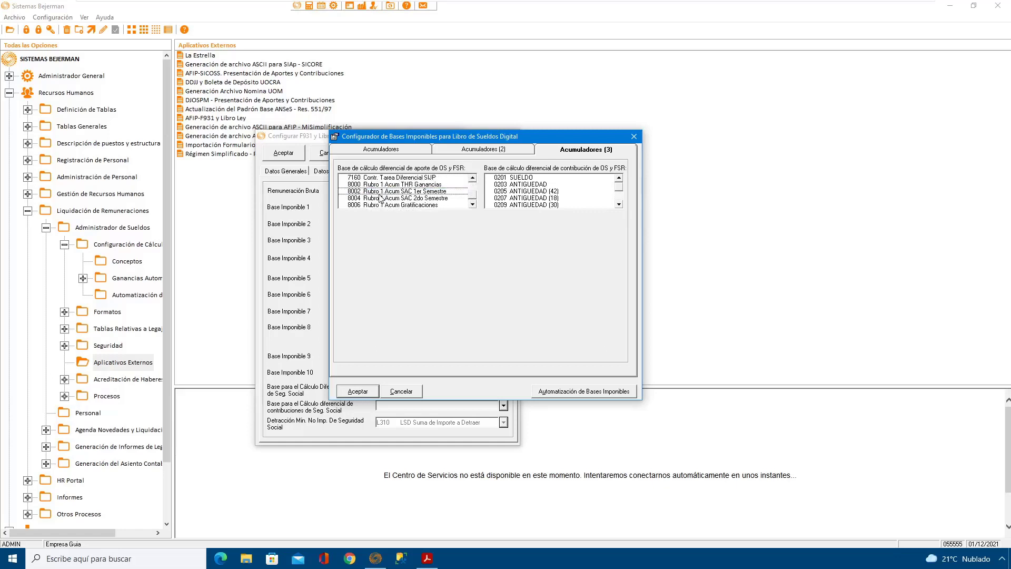
key("4")
left_click(473, 205)
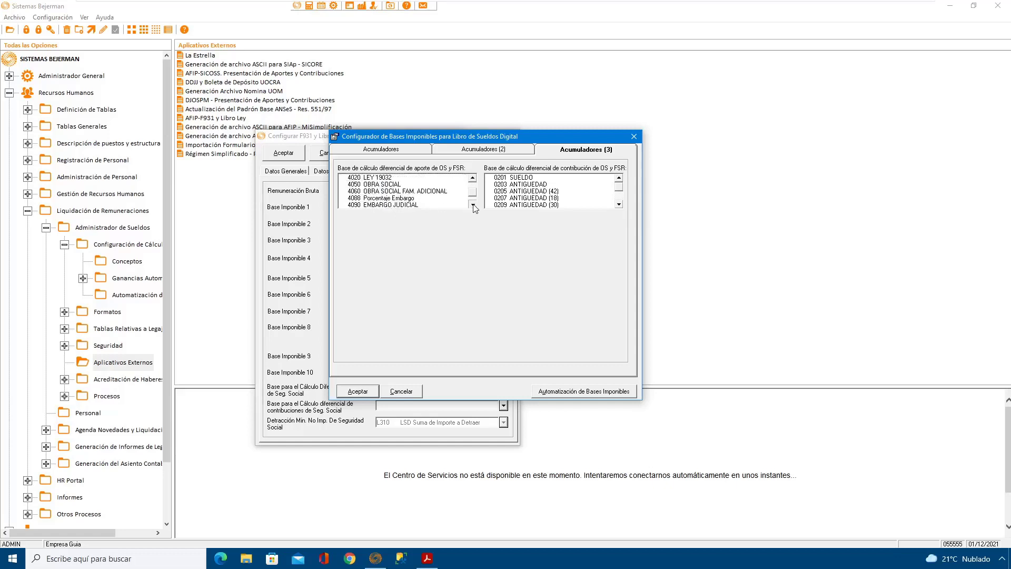
left_click(472, 205)
left_click(472, 204)
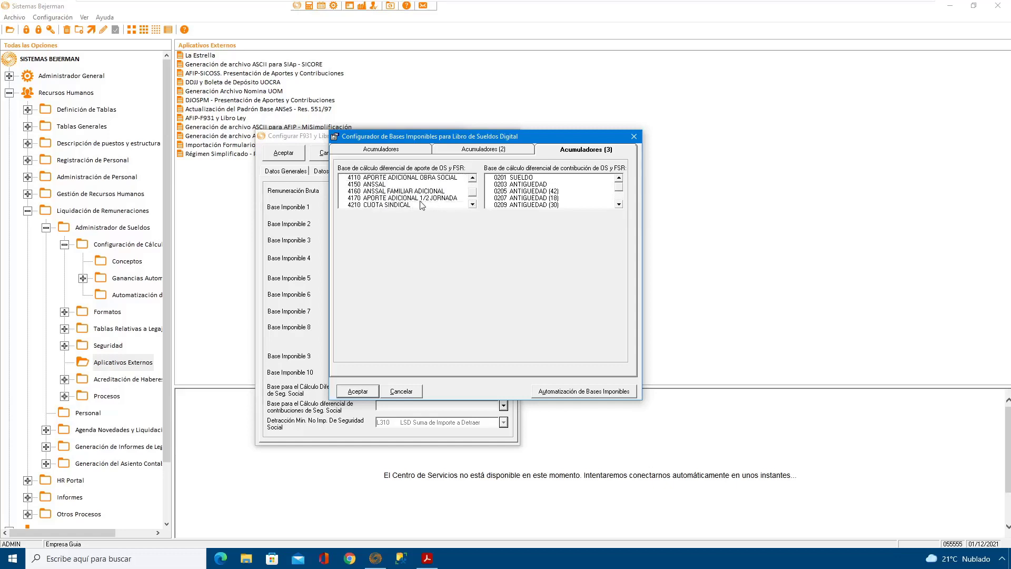
left_click(438, 199)
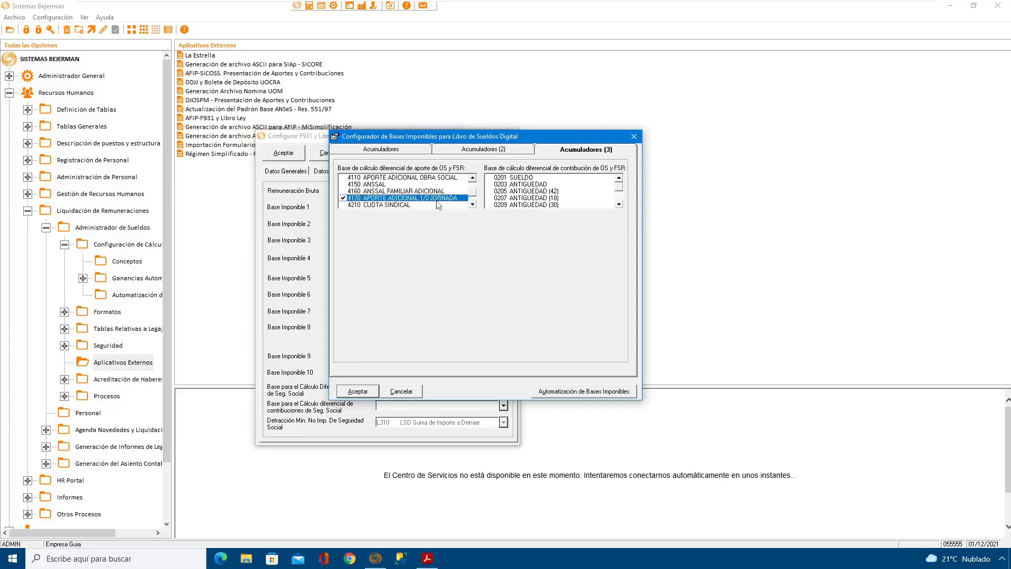
Step: Assign 5170 CONTRIB ADICIONAL 1/2 JORNADA as the Base de cálculo diferencial de contribución de OS y FSR
left_click_drag(619, 187, 621, 203)
left_click(619, 180)
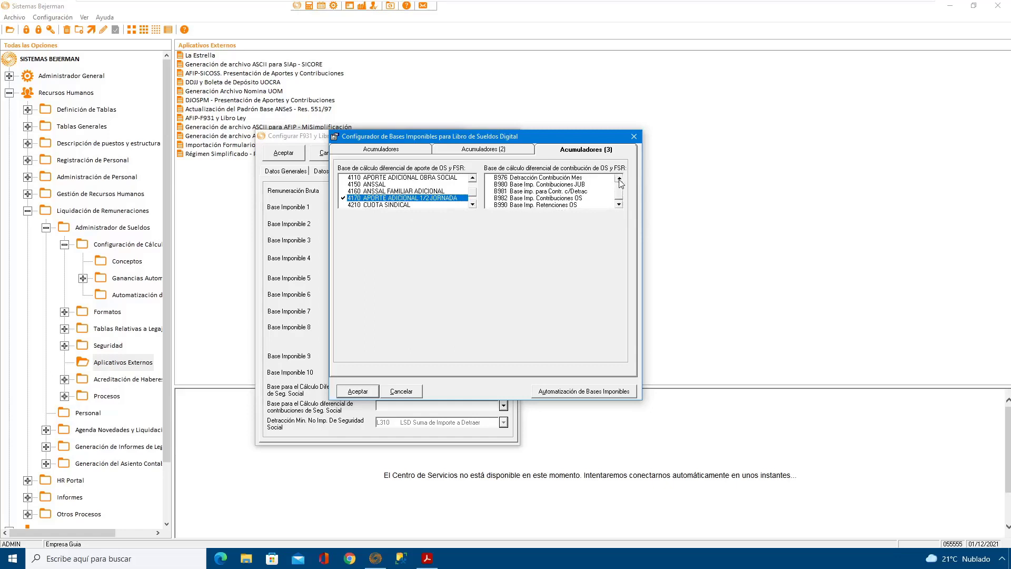
left_click(620, 180)
left_click(620, 180)
left_click(619, 180)
left_click(620, 180)
scroll(571, 193, "up", 2)
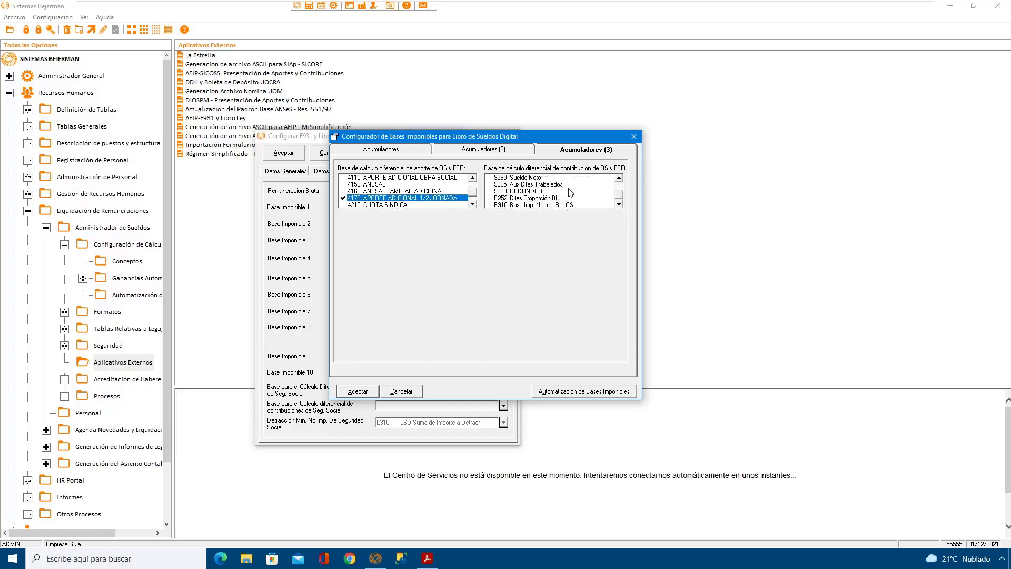
scroll(570, 193, "up", 3)
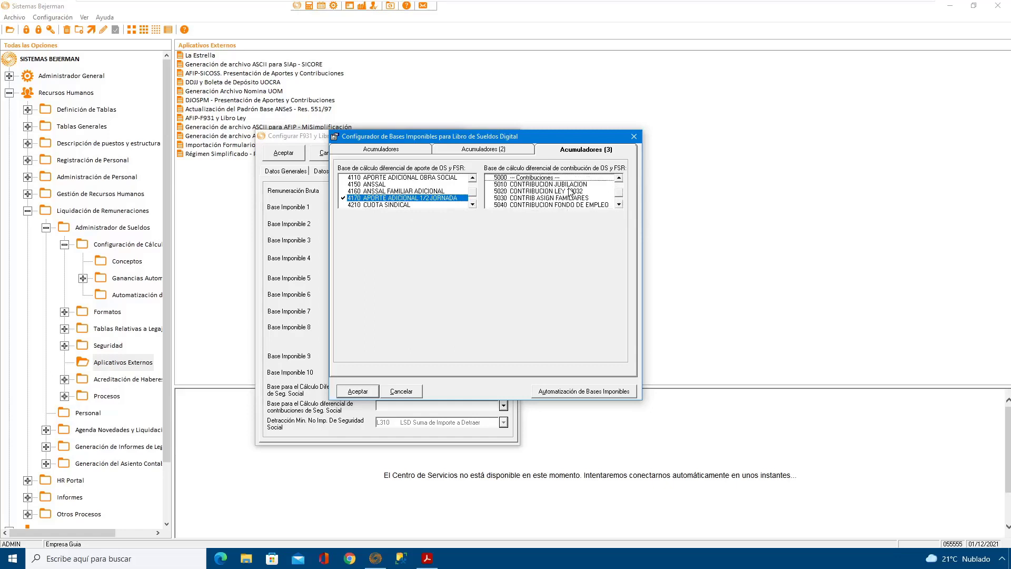
left_click(620, 204)
scroll(546, 202, "down", 3)
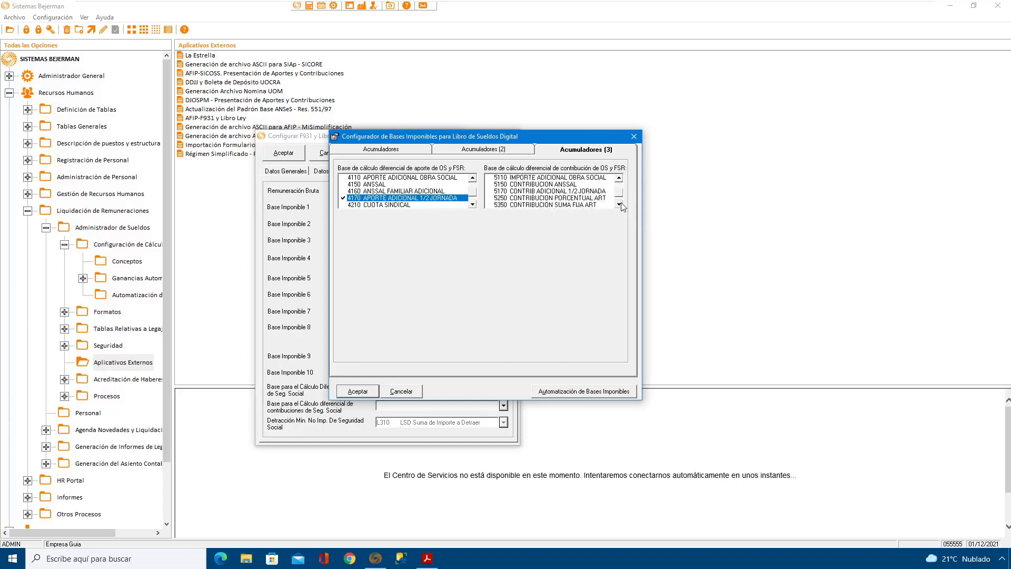
left_click(549, 191)
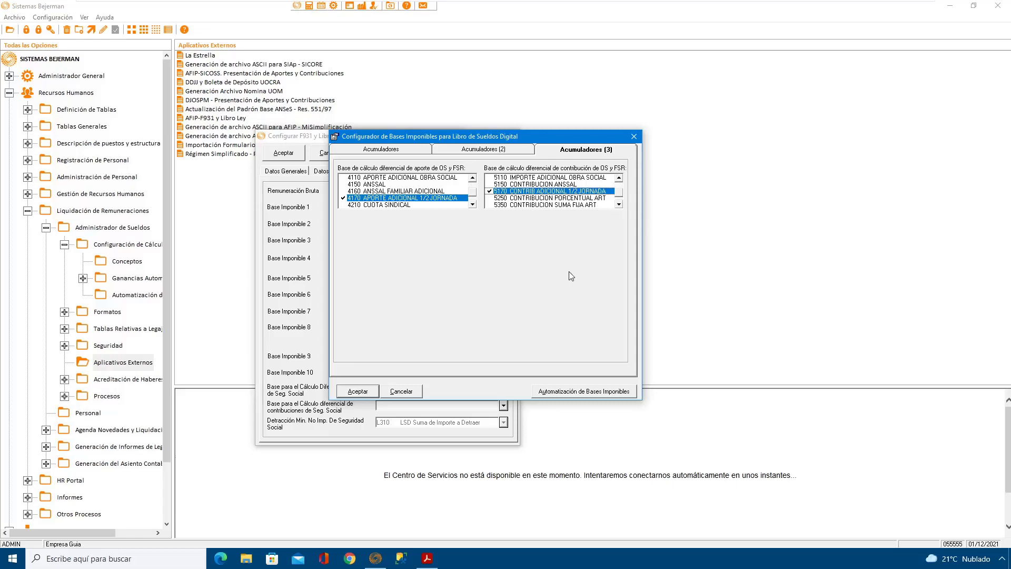
Step: In the automation of taxable bases, mark concepts 2510 SAC PRIMER SEMESTRE, 2520 SAC SEGUNDO SEMESTRE and 2540 SAC PROPORCIONAL as Conceptos de Aguinaldo
left_click(575, 394)
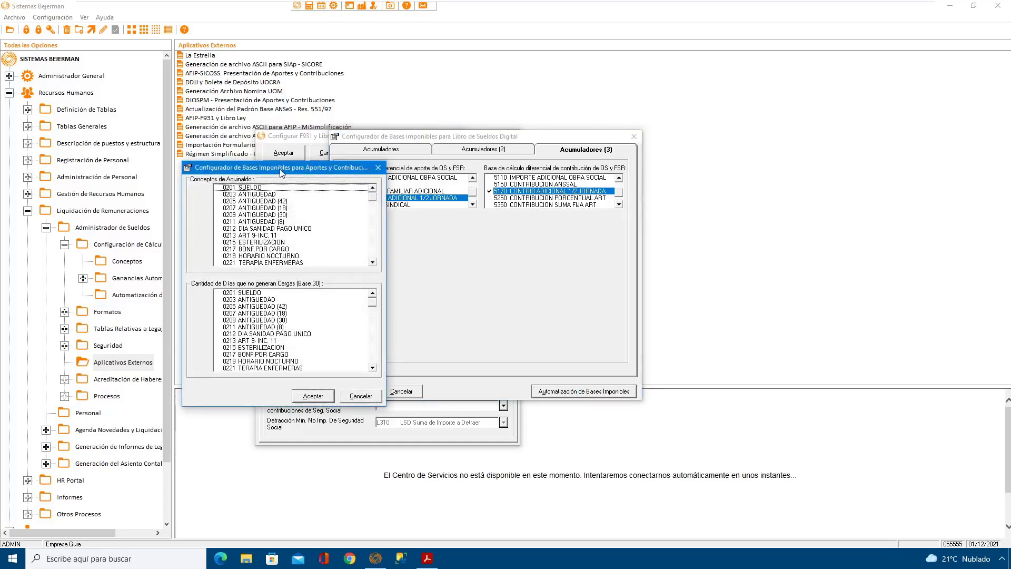
left_click_drag(283, 172, 488, 170)
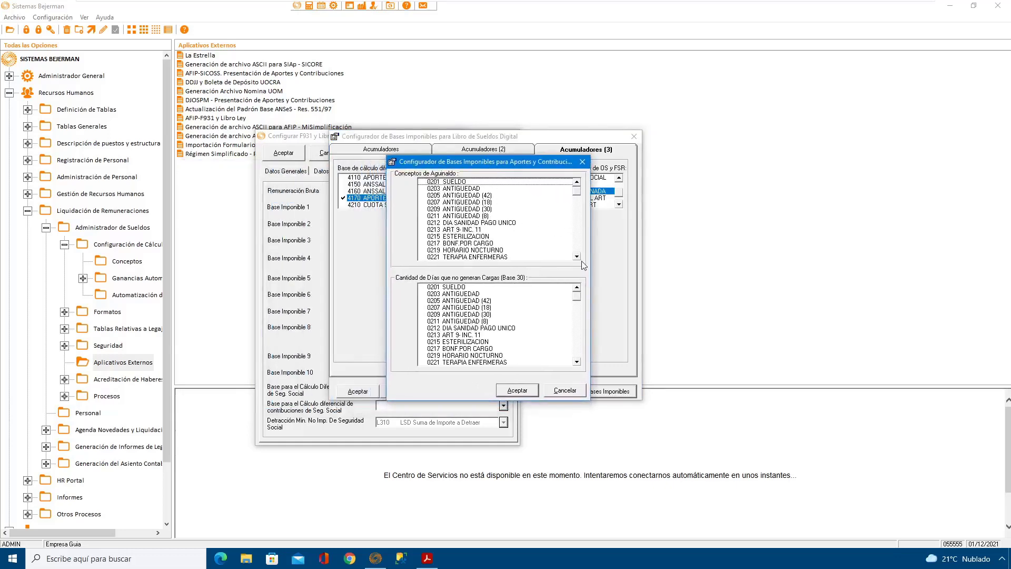
scroll(578, 252, "down", 1)
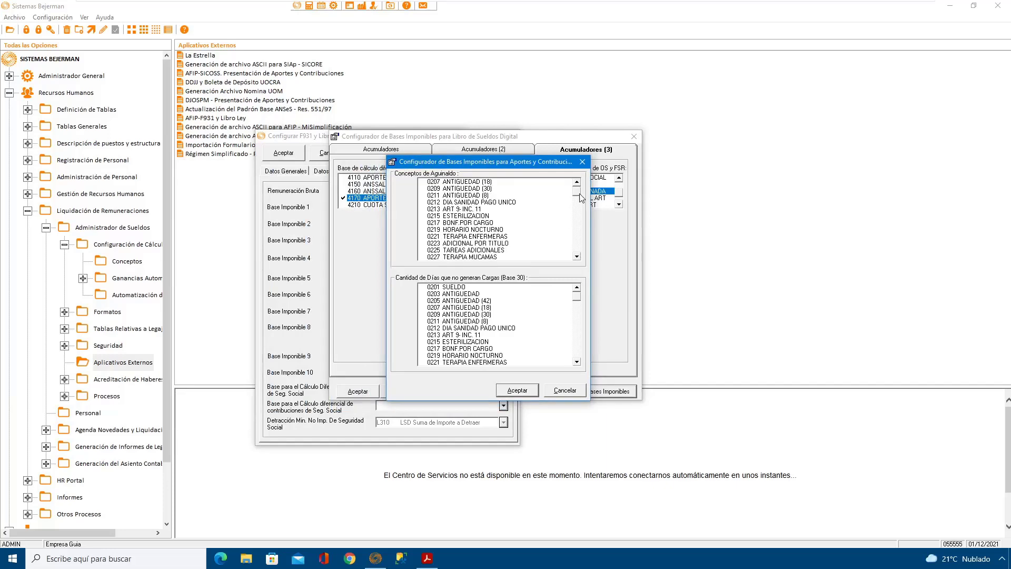
left_click_drag(578, 194, 580, 223)
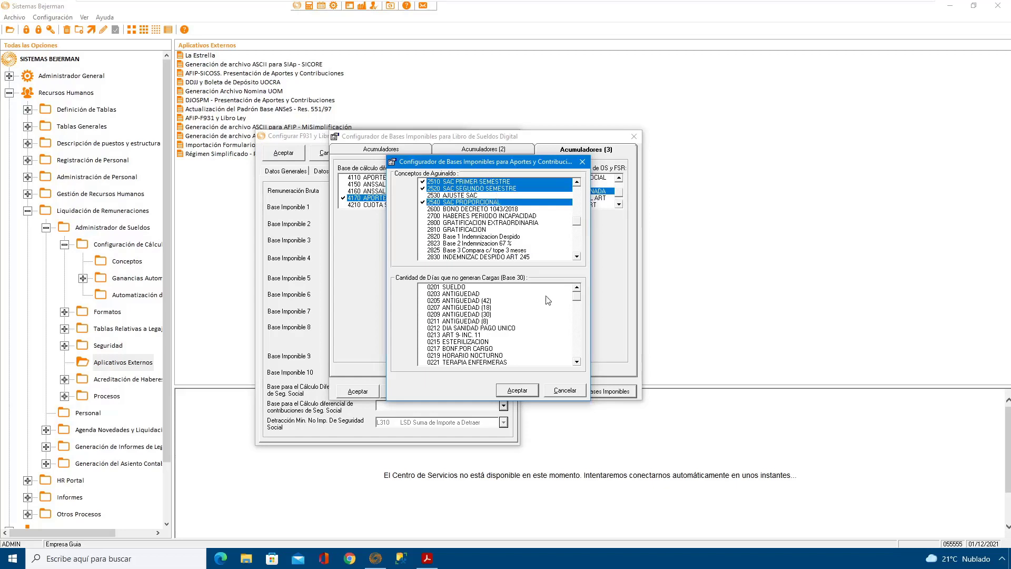
left_click(518, 391)
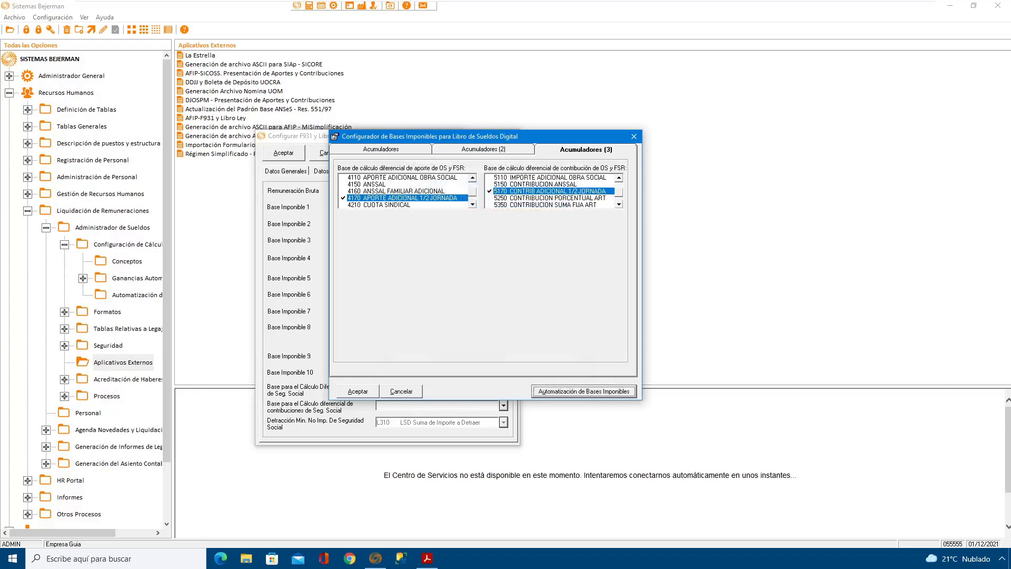
Step: Accept the taxable bases and the F931 y Libro Ley configuration, and close the file generation window
left_click(358, 391)
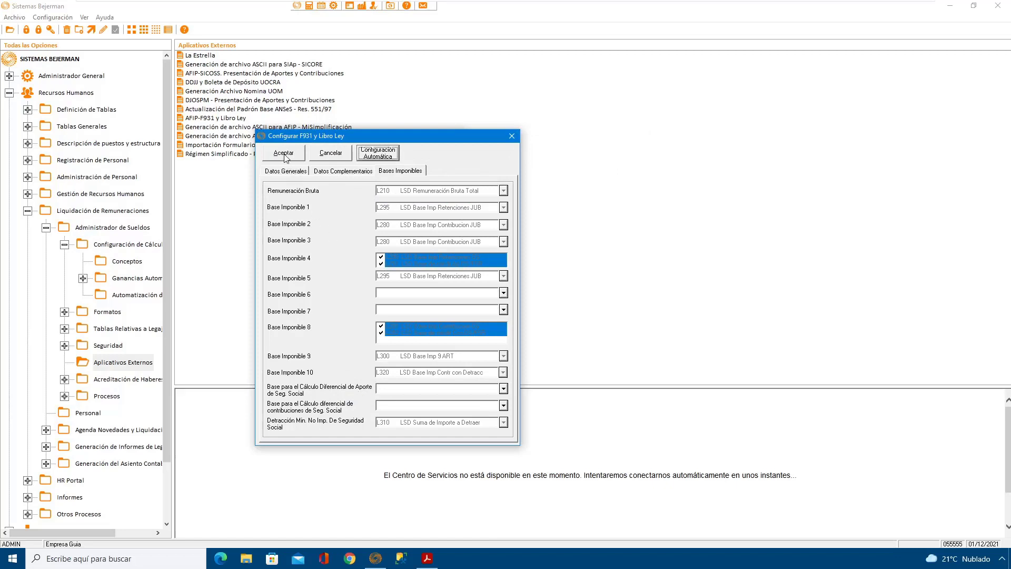
left_click(284, 153)
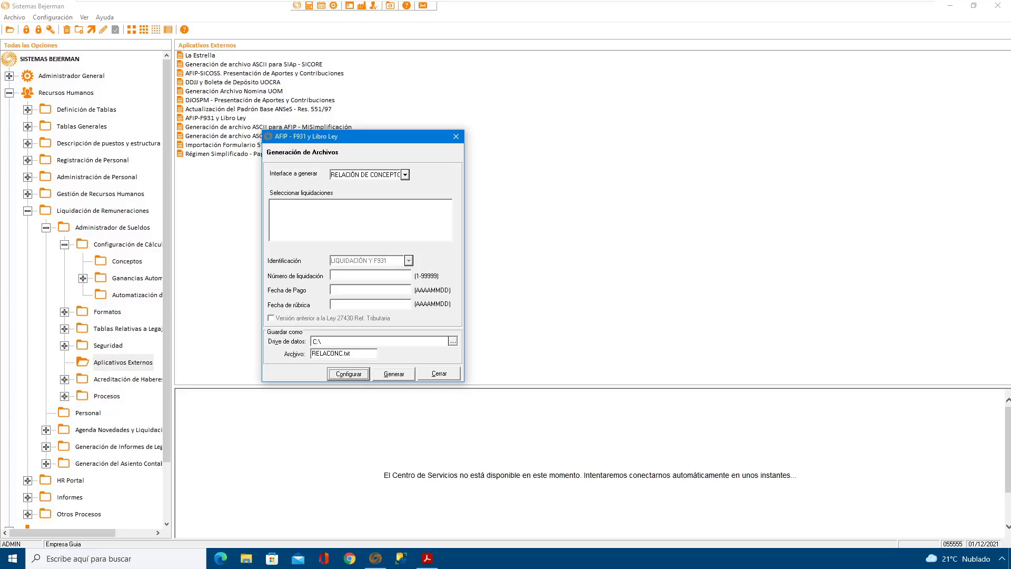
left_click(440, 373)
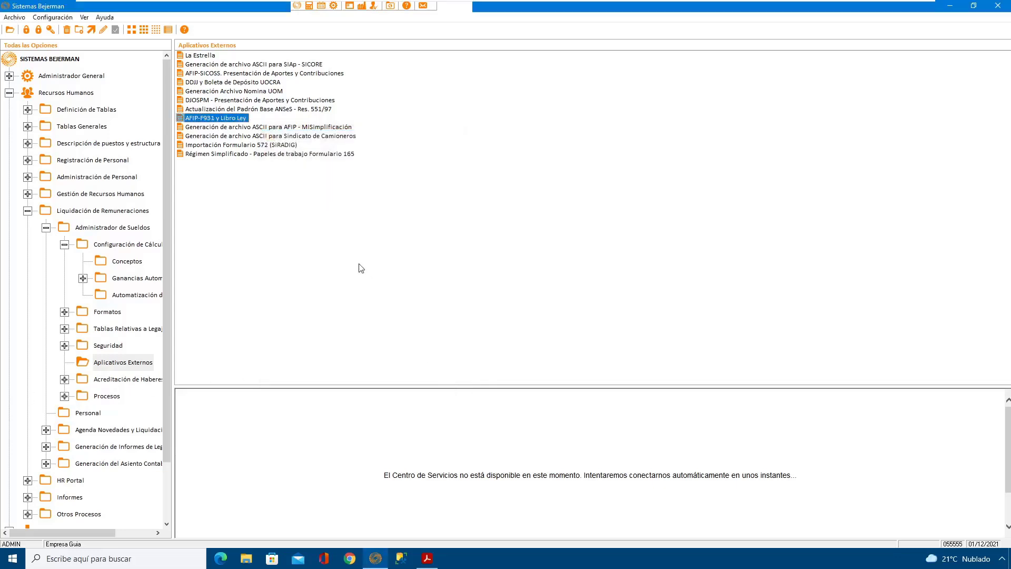
Step: Open Definición de Conceptos under the payroll calculation settings to display the concept list
left_click(136, 263)
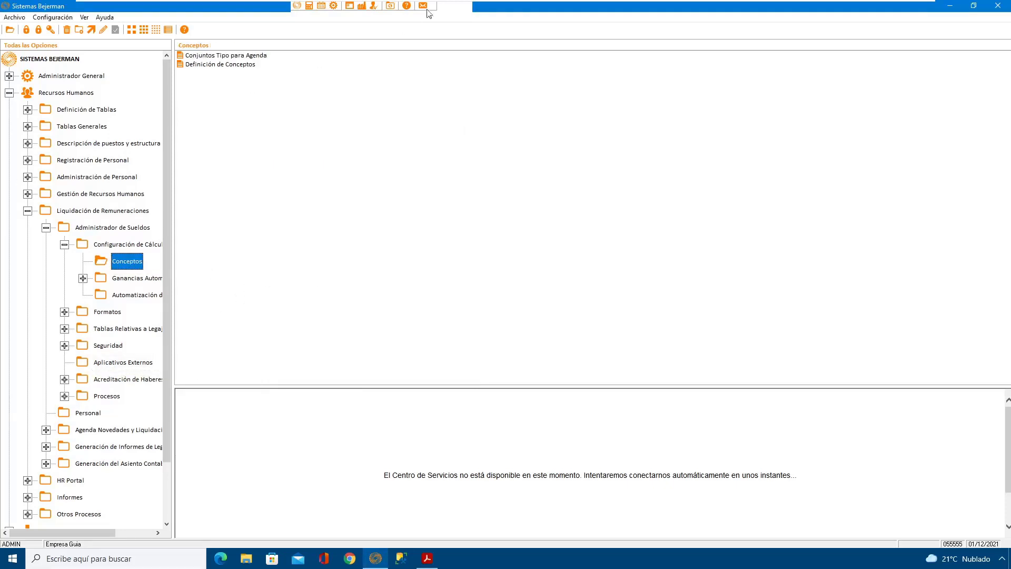
left_click(349, 166)
left_click(218, 65)
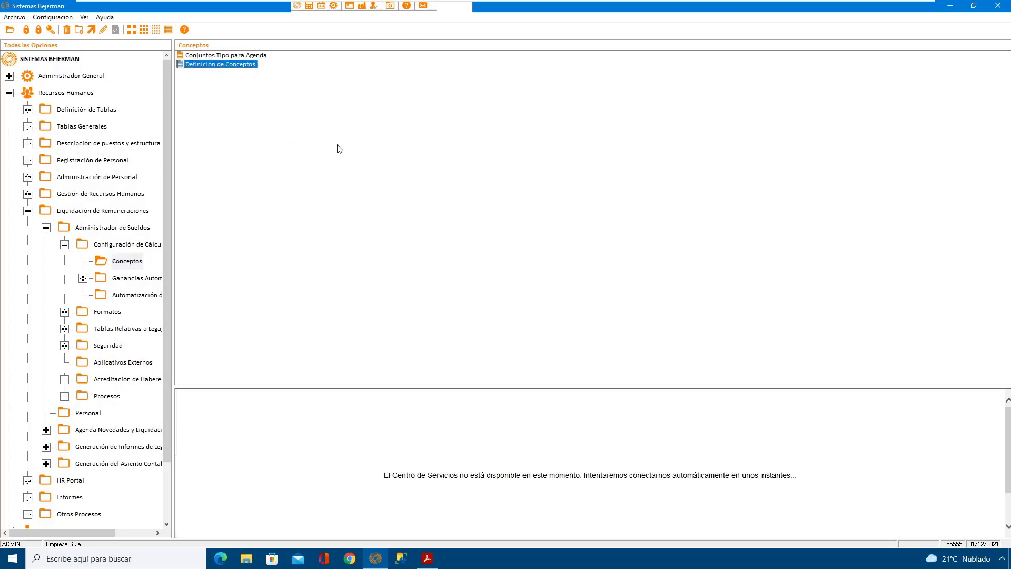
double_click(220, 65)
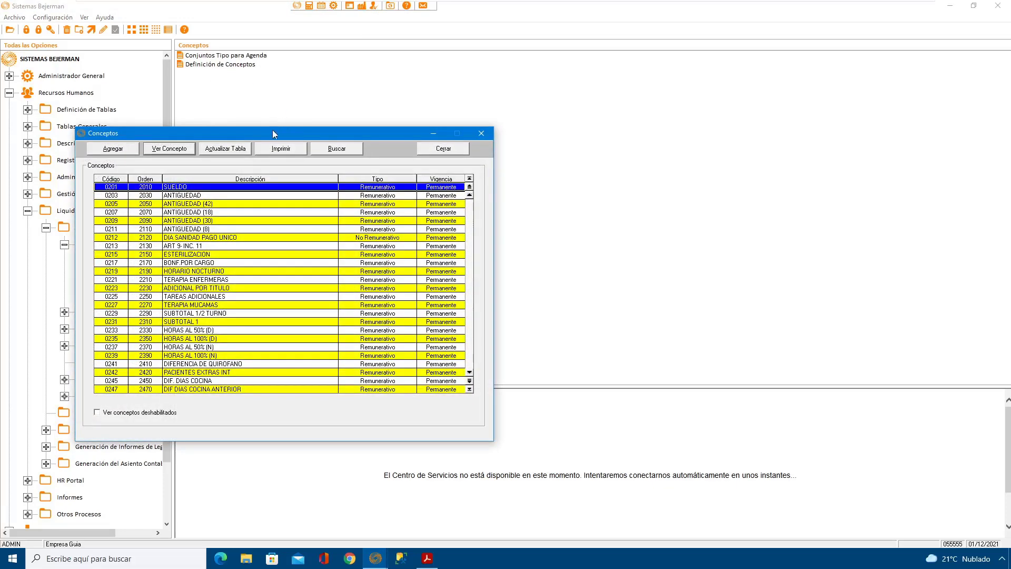
left_click_drag(273, 129, 479, 72)
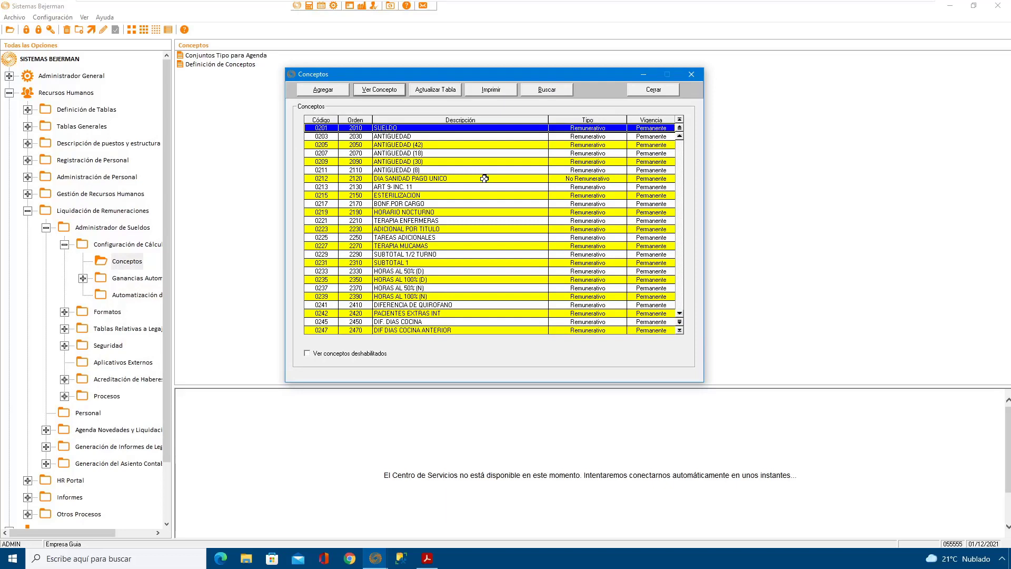
Step: Start a new payroll concept and give it the code 7080
left_click(323, 89)
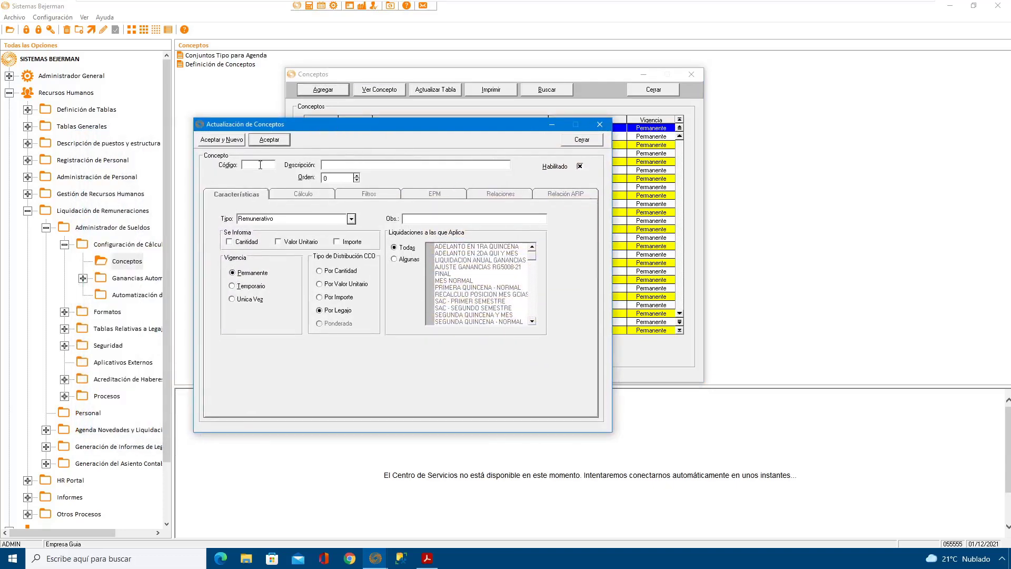
type("7080")
key("BackSpace")
key("BackSpace")
key("BackSpace")
key("BackSpace")
type("7080")
Step: Describe concept 7080 as Libro Sueldos Digital and set its type to Puente
left_click(371, 165)
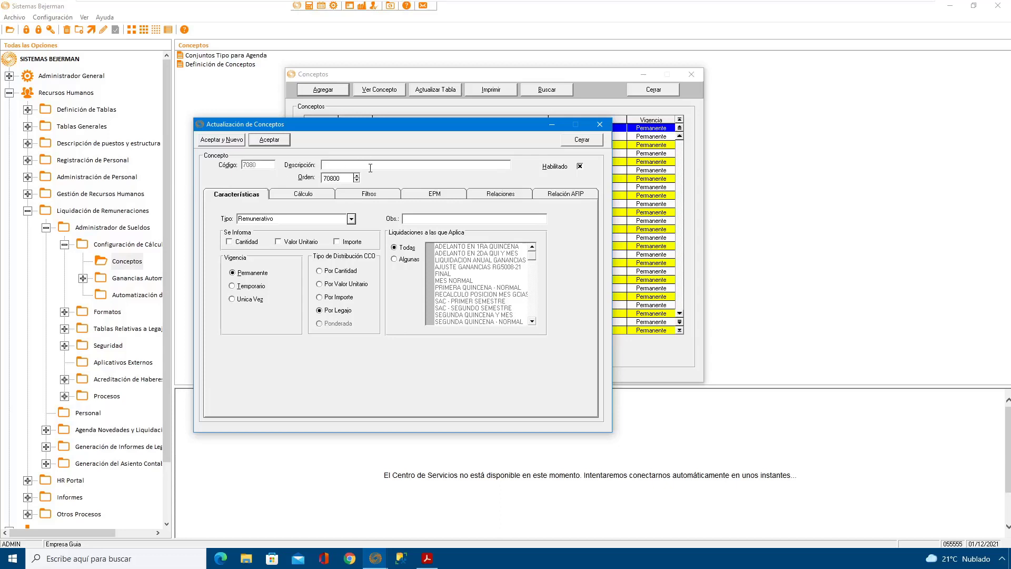
type("IIBRO sUEL")
key("BackSpace")
key("BackSpace")
key("BackSpace")
key("BackSpace")
key("BackSpace")
key("BackSpace")
key("BackSpace")
key("BackSpace")
key("BackSpace")
type("Libro Sueldos Digita")
left_click(322, 219)
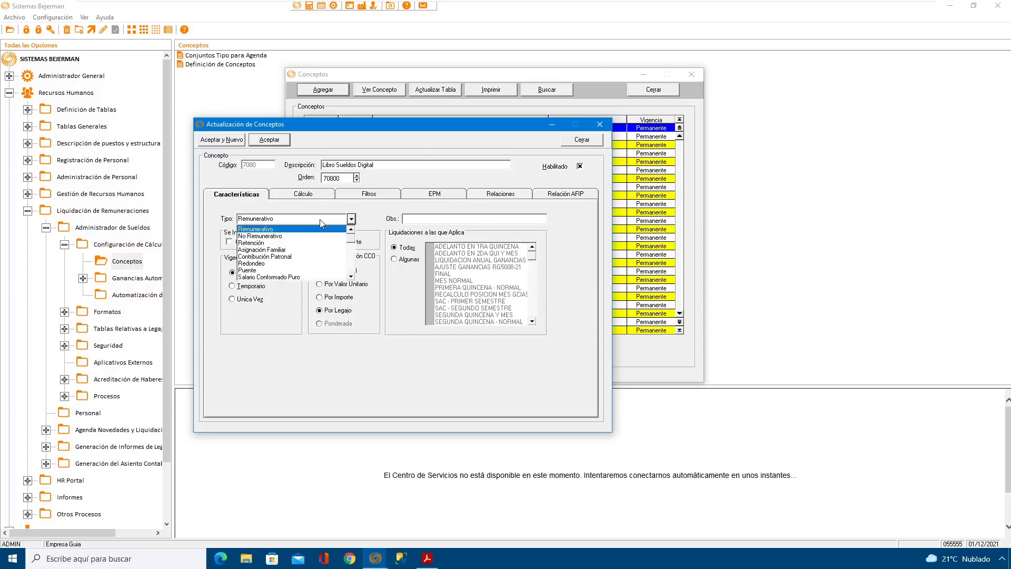
left_click(260, 271)
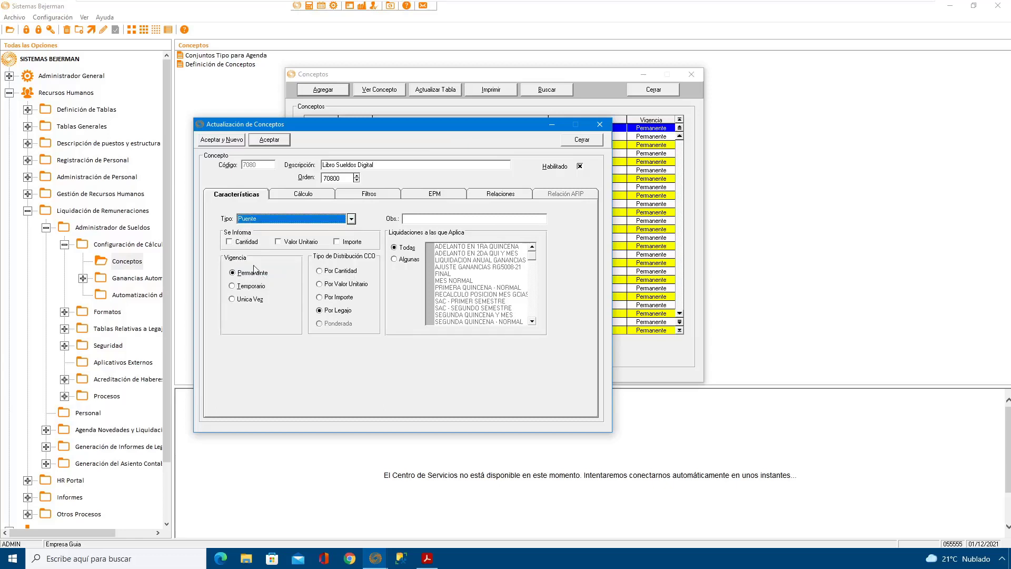
Step: Build the calculation formula "Es LSD Automático" for concept 7080
left_click(311, 194)
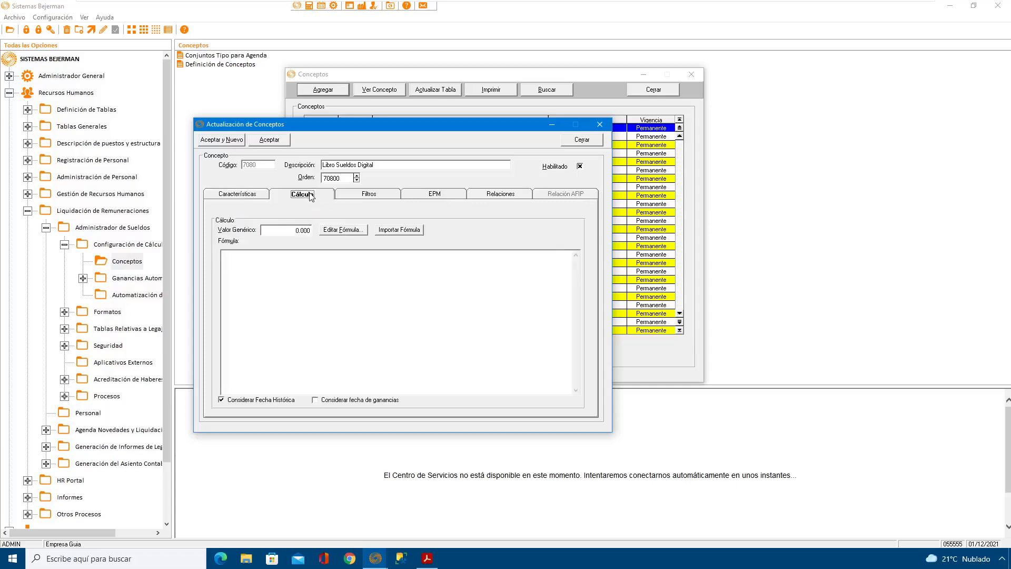
left_click(340, 230)
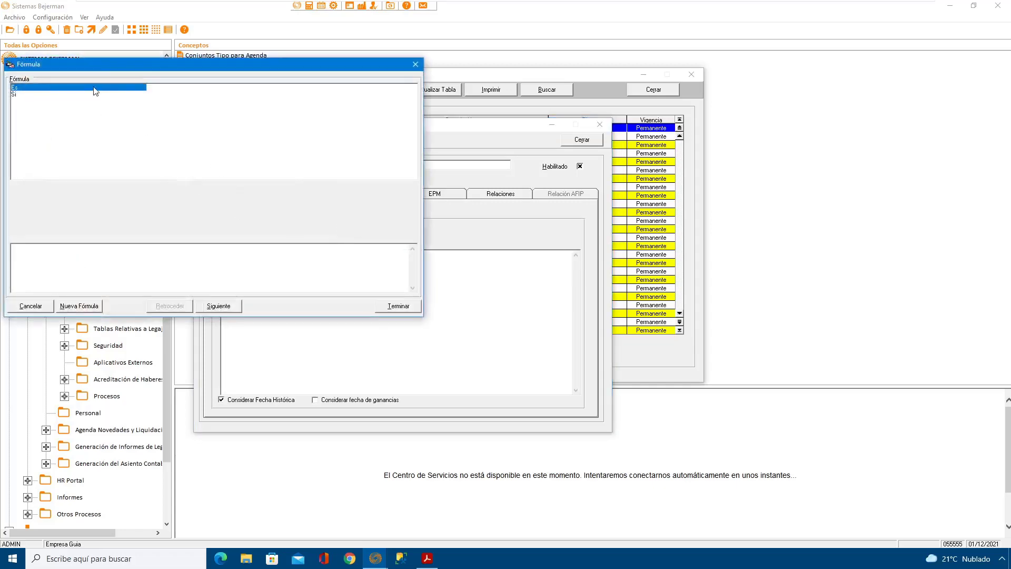
left_click_drag(151, 64, 282, 95)
left_click(355, 338)
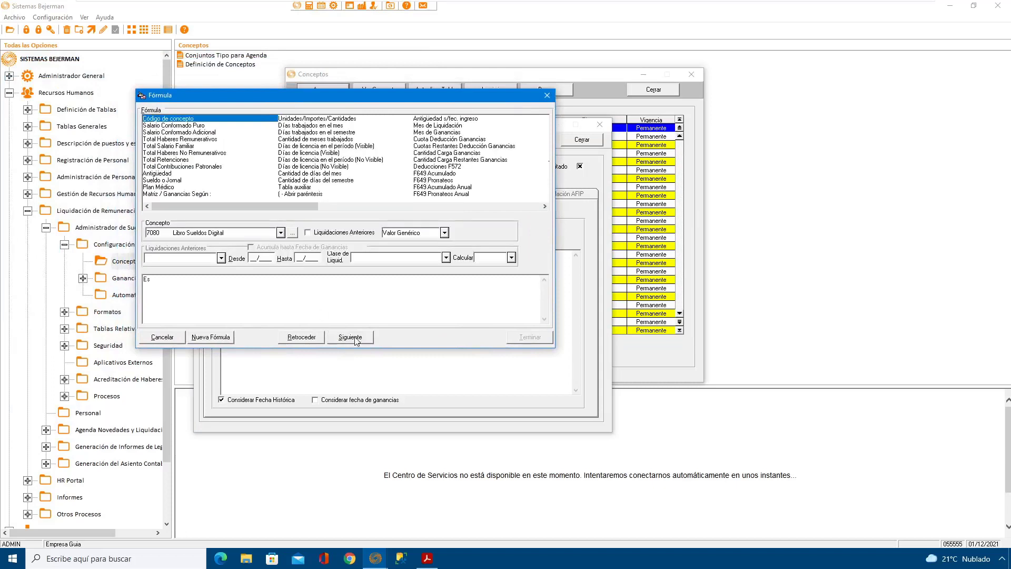
left_click(545, 207)
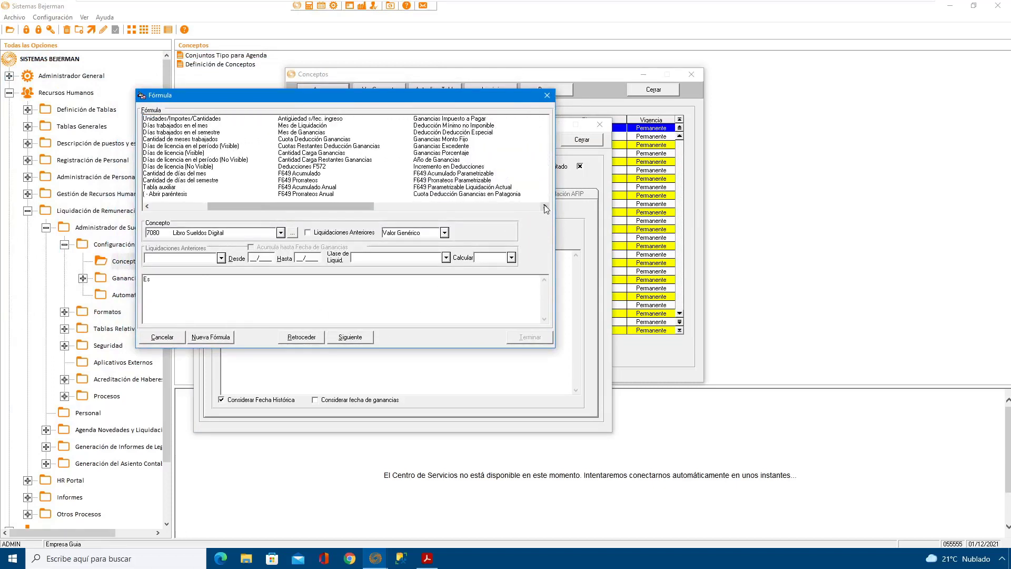
left_click(545, 207)
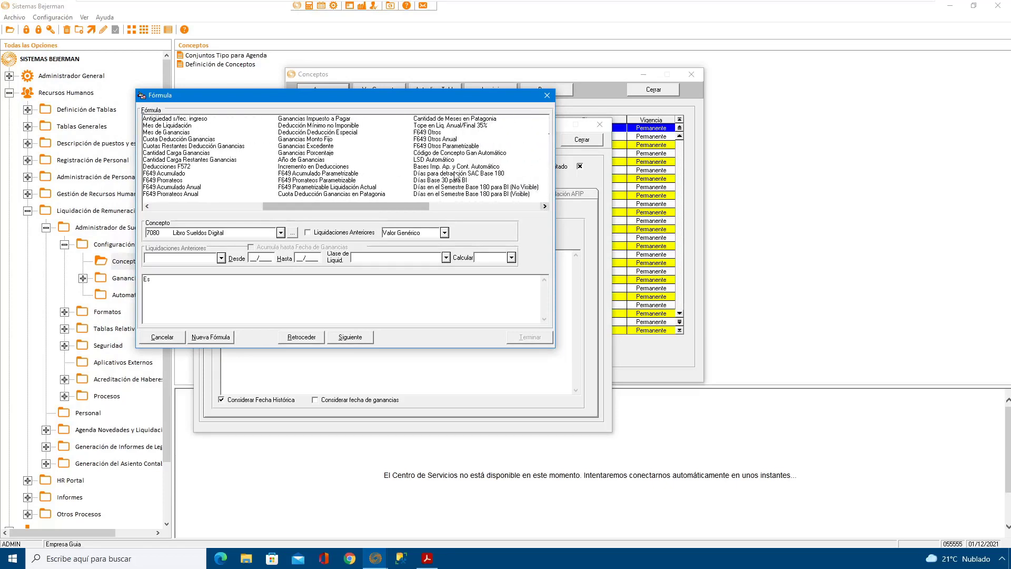
left_click(439, 160)
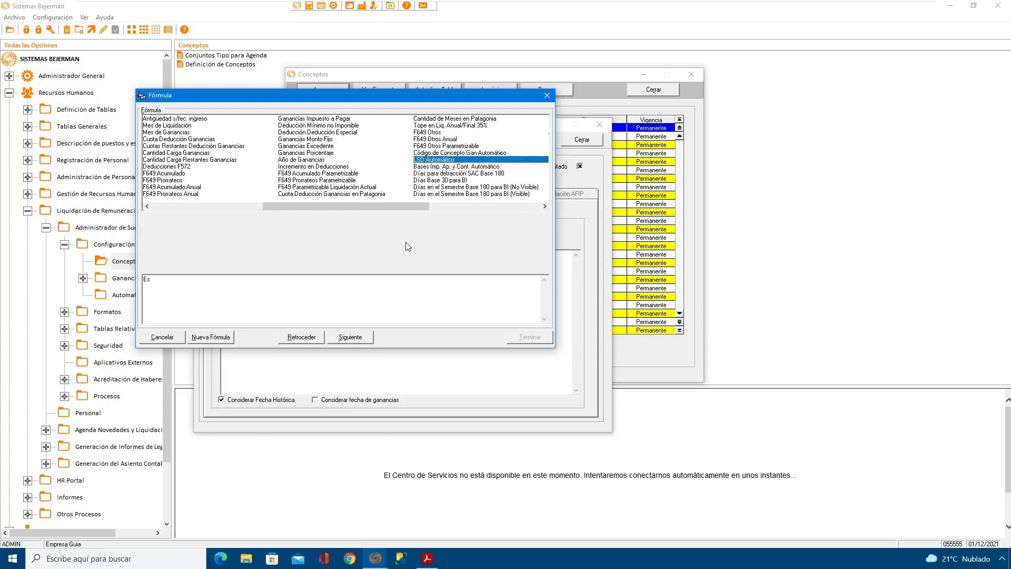
left_click(356, 339)
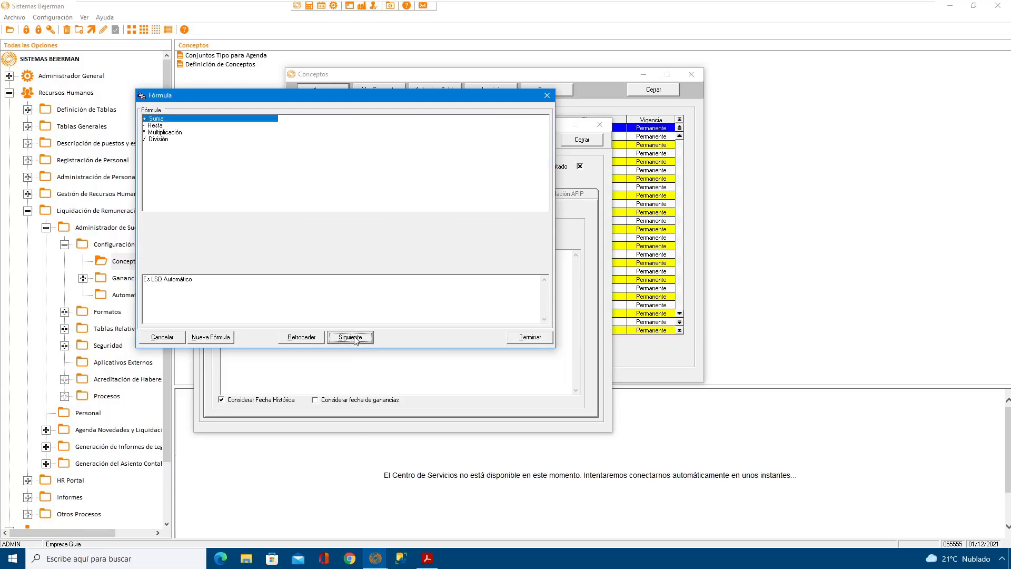
left_click(523, 337)
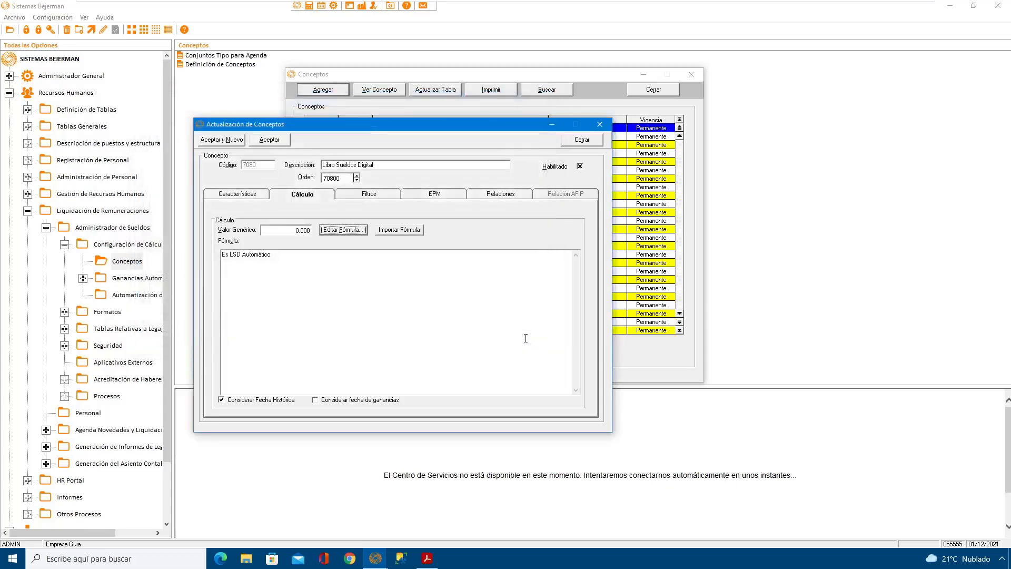
Step: Save the Libro Sueldos Digital concept and close the concept detail and list windows
left_click(269, 140)
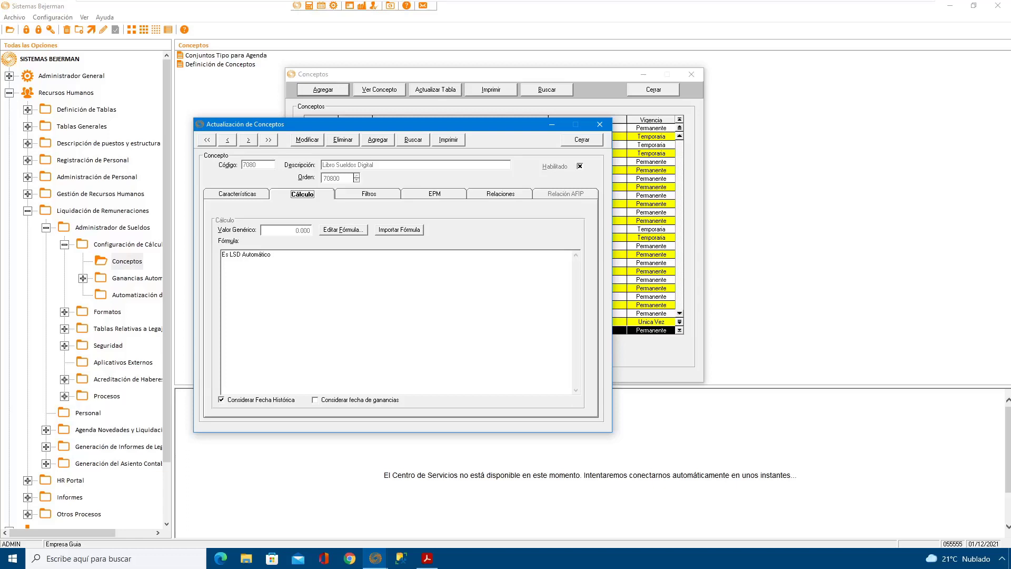
left_click(582, 141)
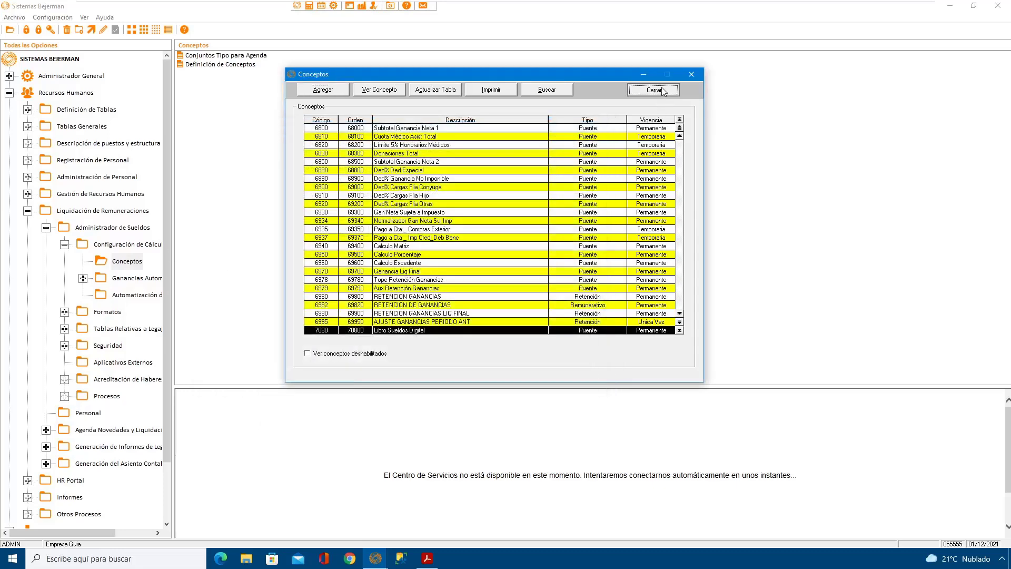
left_click(661, 89)
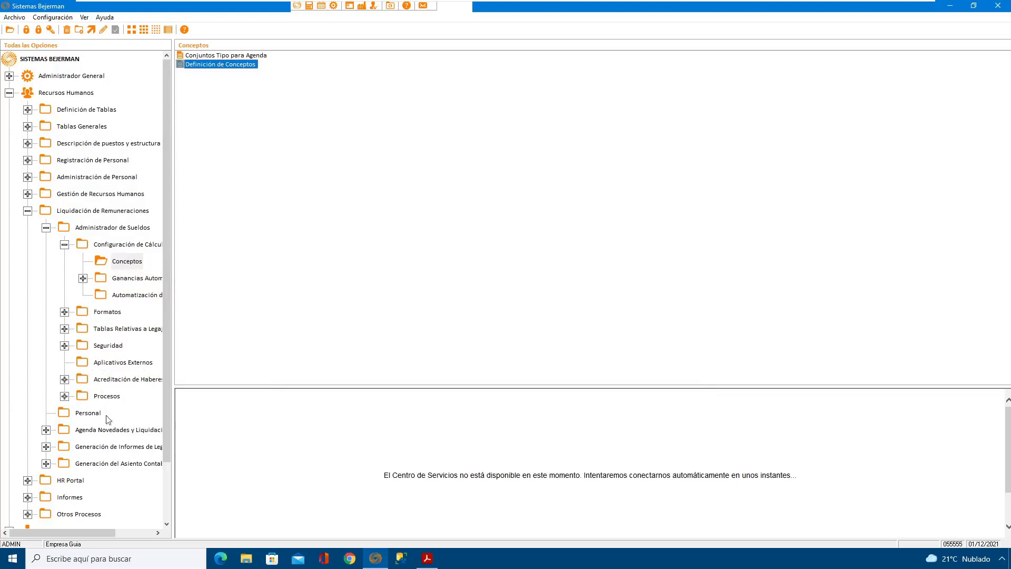
Step: Open the agenda update for novedades y liquidaciones with Actualizar Agenda and the Por Concepto entry mode
left_click(96, 430)
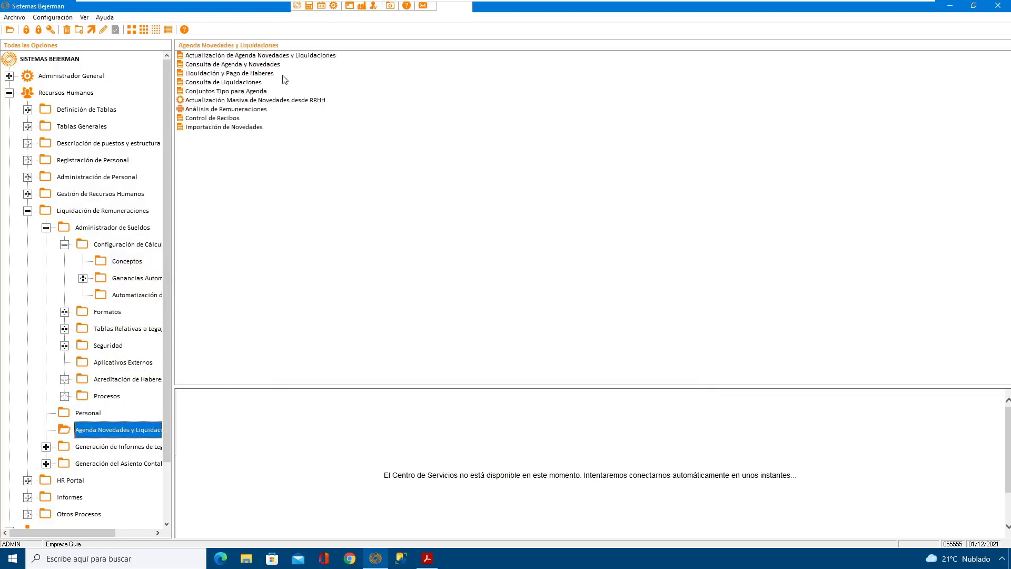
left_click(286, 55)
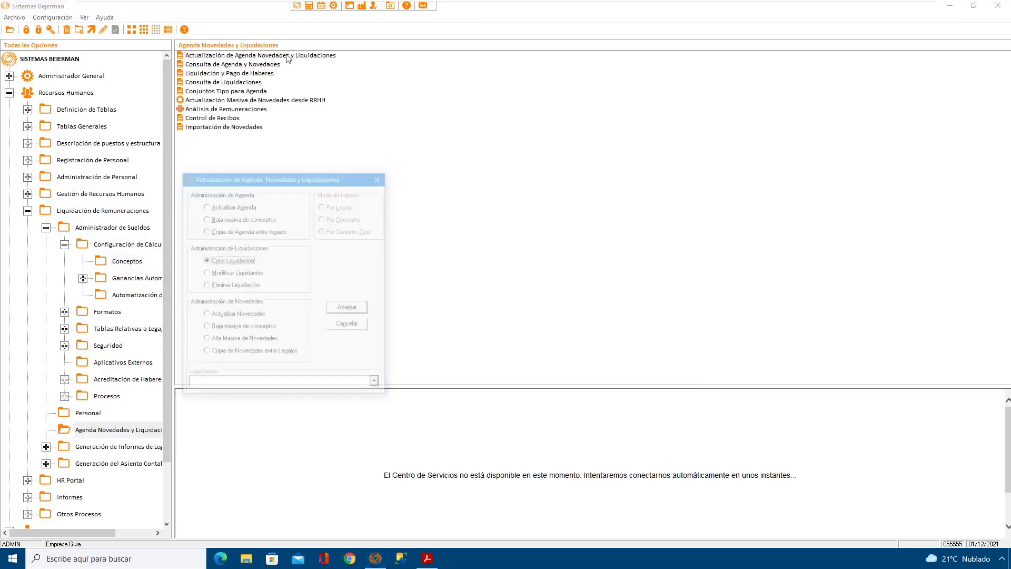
left_click(244, 206)
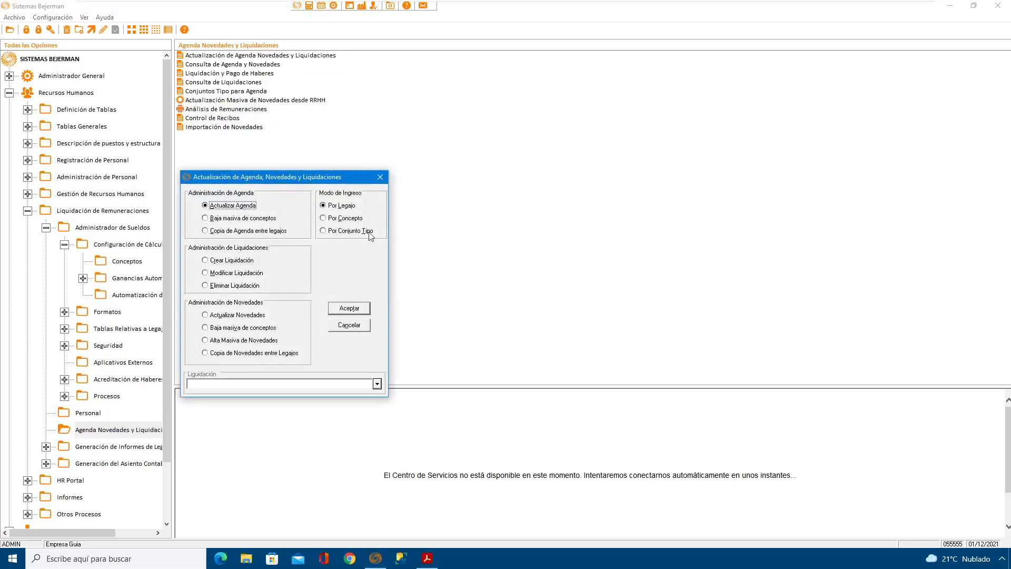
left_click(341, 219)
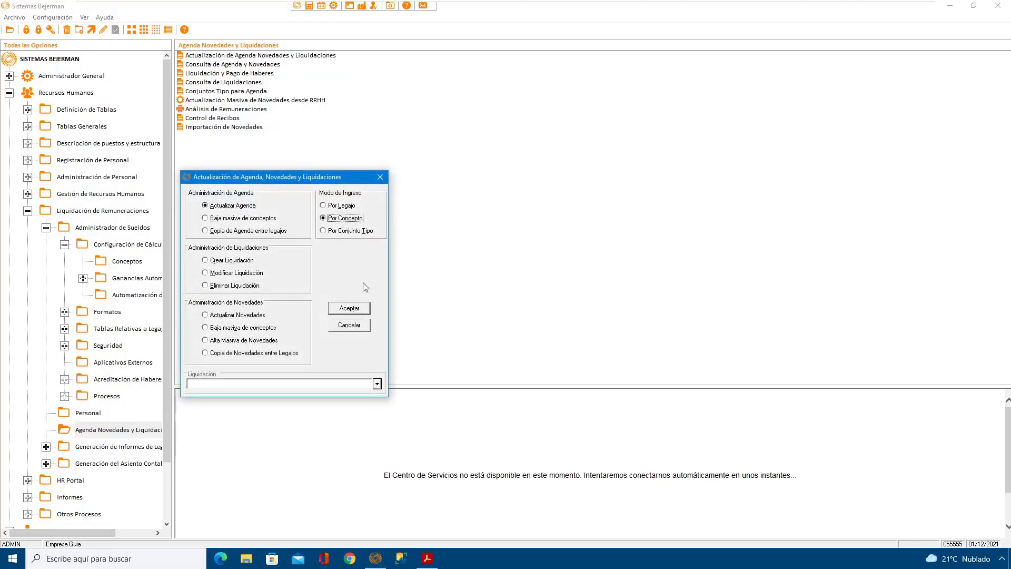
left_click(358, 309)
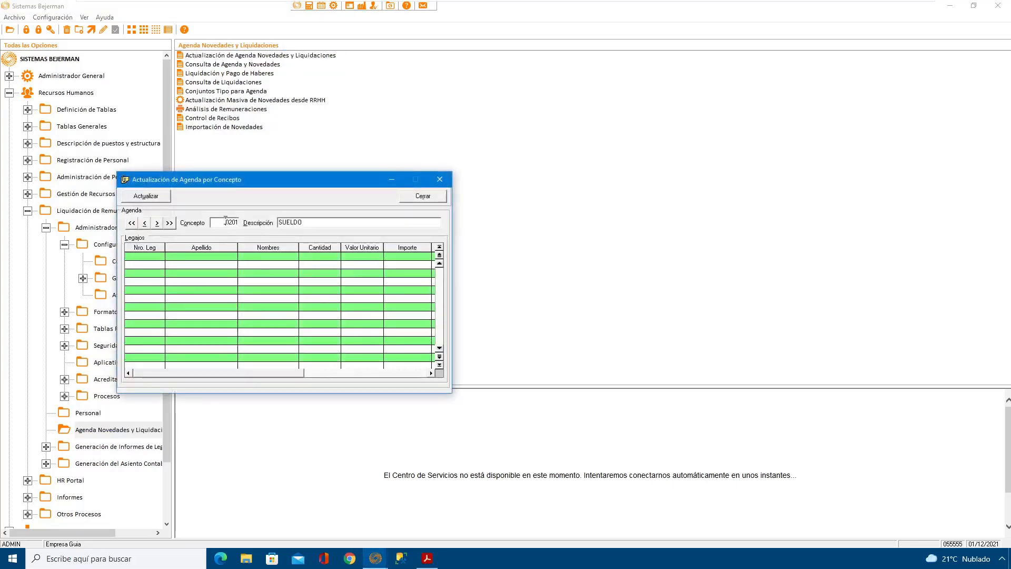
Step: Add all employee legajos to the agenda of concept 7080 Libro Sueldos Digital and save the update
double_click(226, 221)
type("7080")
key("Return")
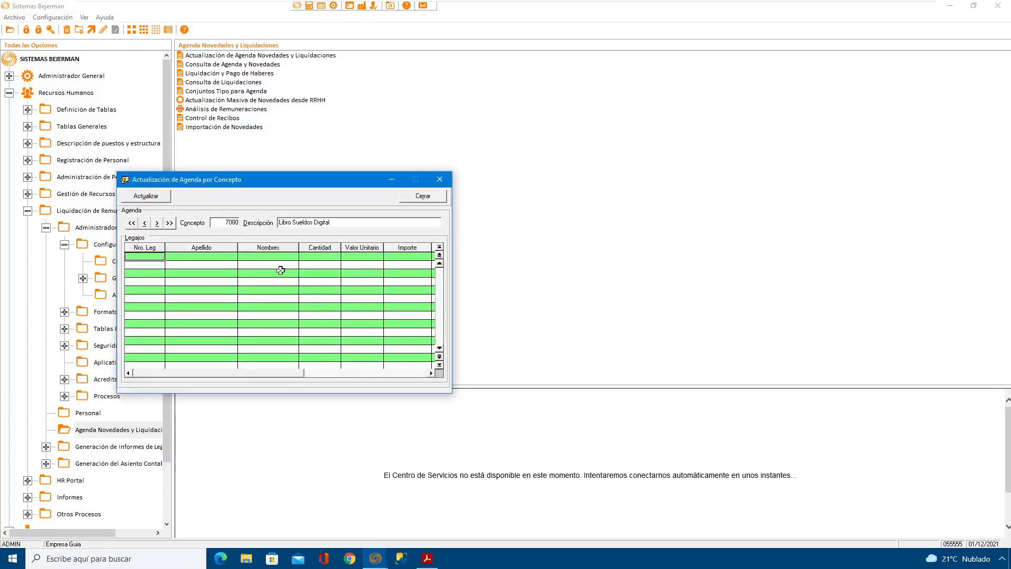
right_click(157, 259)
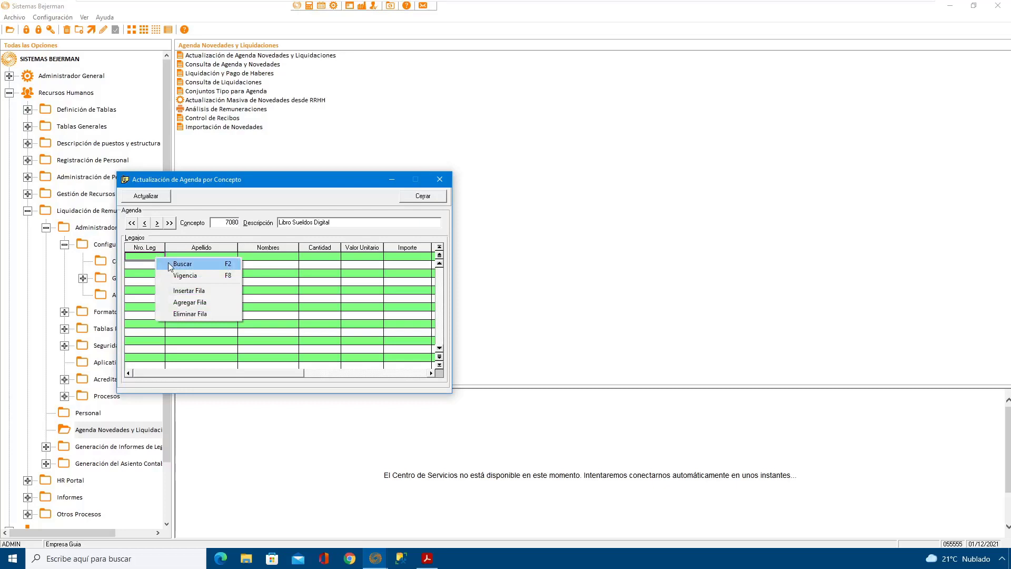
left_click(168, 262)
left_click(428, 205)
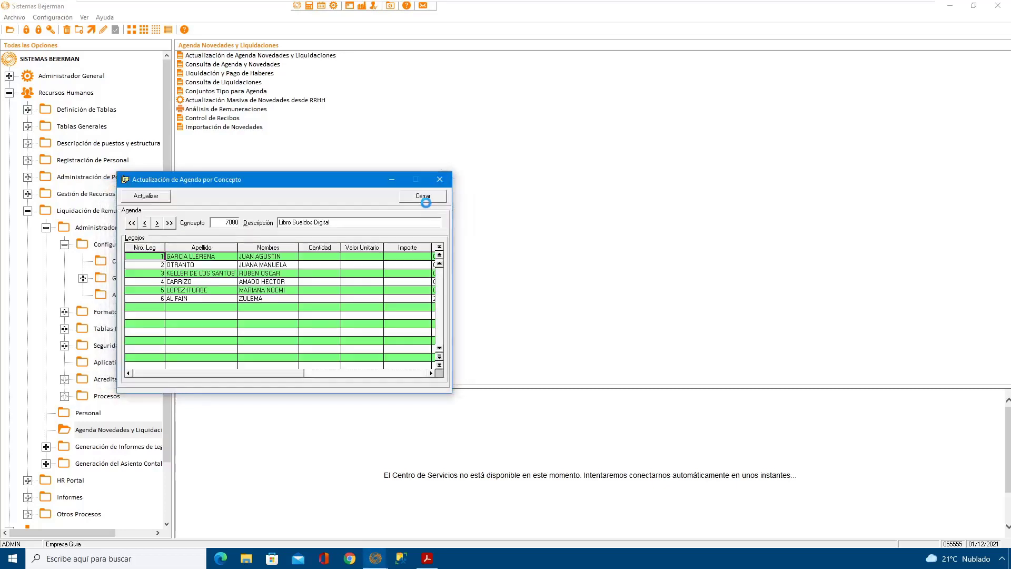
left_click(154, 198)
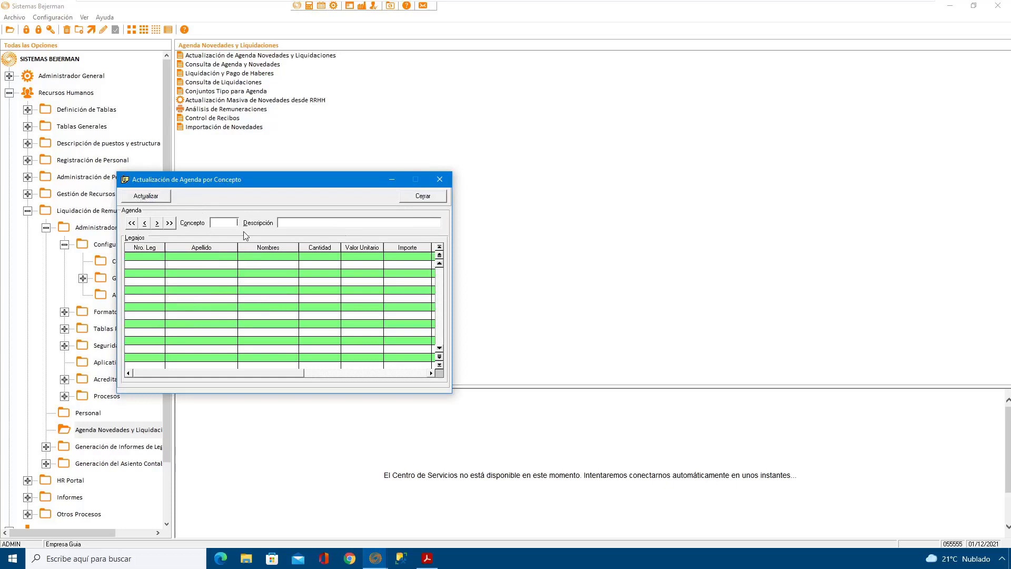
Step: Add all employee legajos to the agenda of concept 3500 BASE AP Y CON AUTOMATICO, save it, and close the agenda windows
type("3500")
key("Return")
right_click(143, 256)
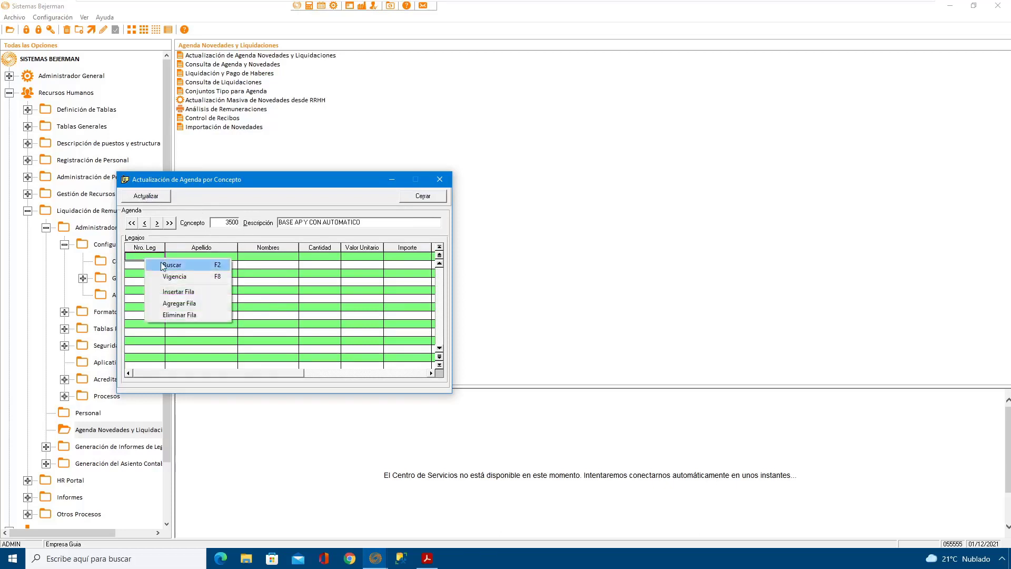
left_click(158, 262)
left_click(428, 205)
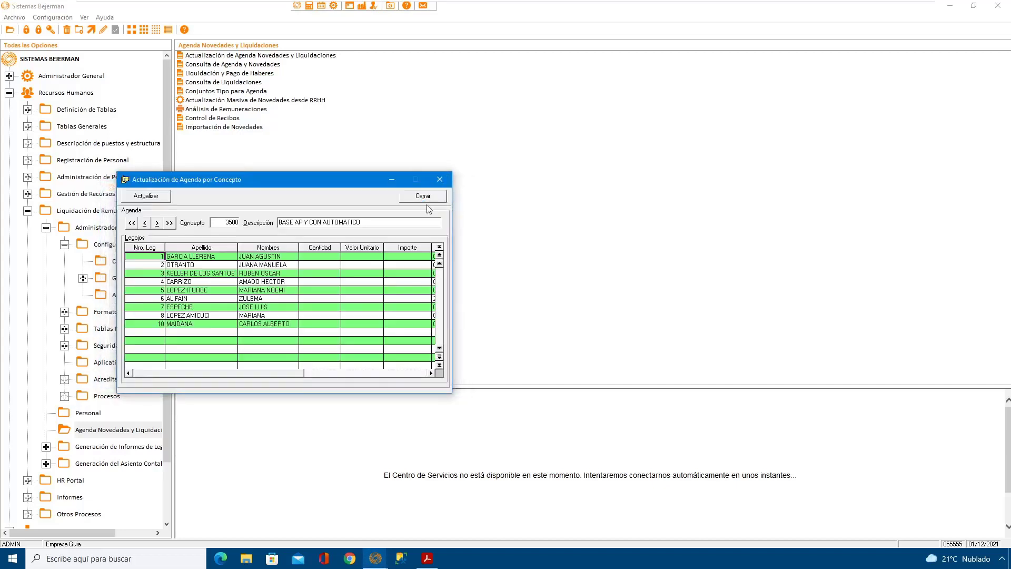
left_click(151, 200)
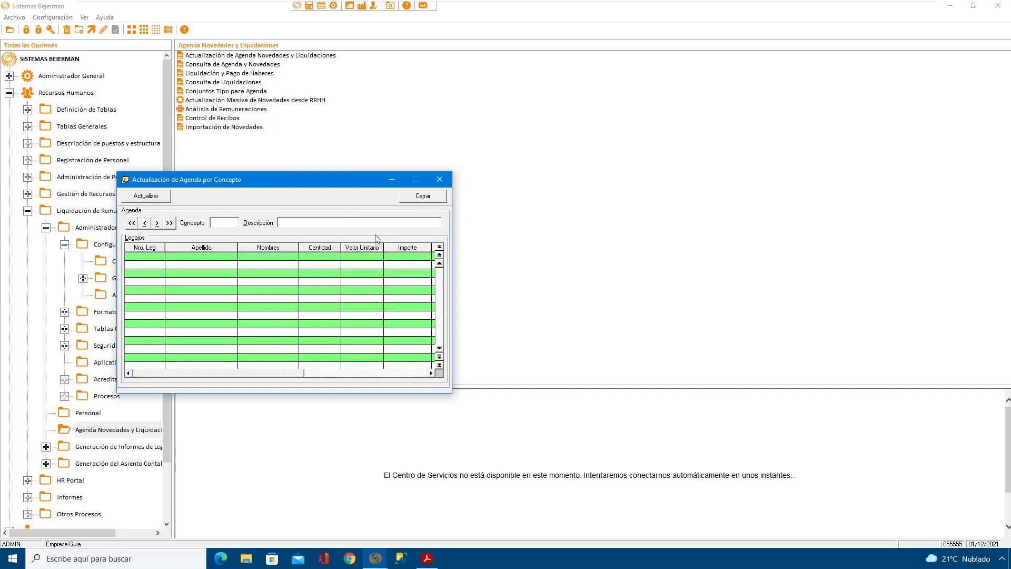
left_click(431, 197)
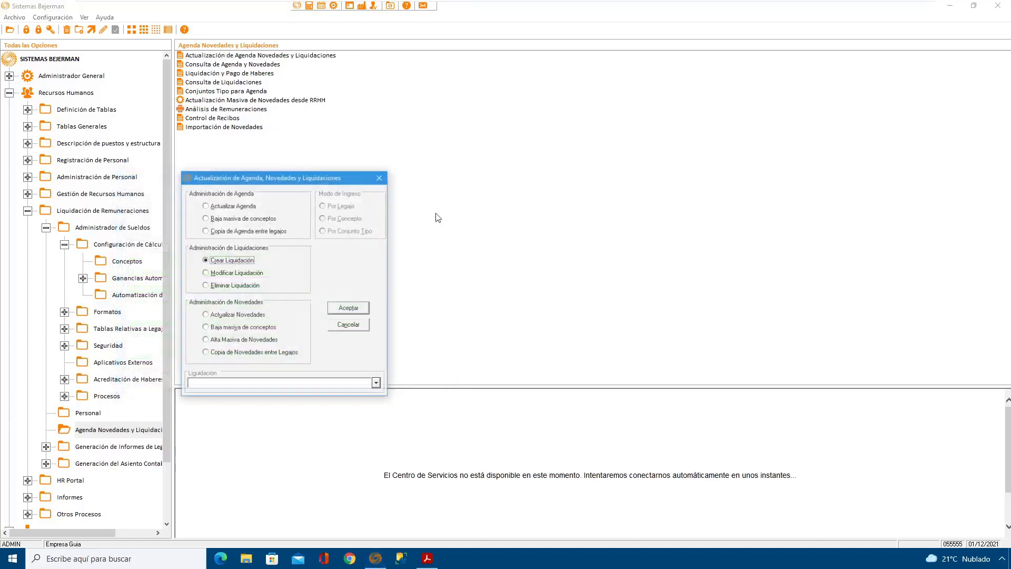
left_click(350, 325)
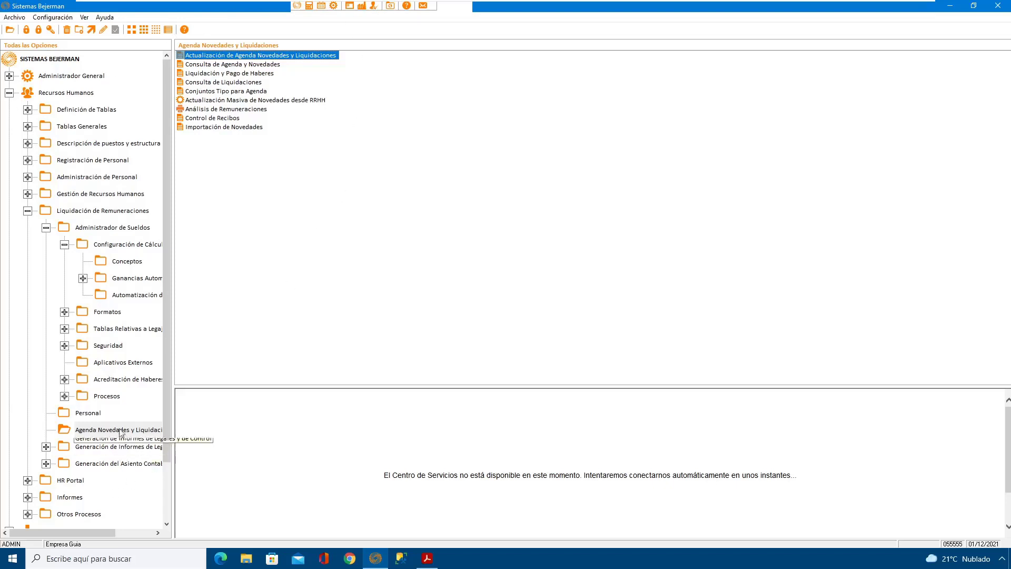
Step: Reopen Actualización de Agenda Novedades y Liquidaciones and start creating a new liquidación
scroll(171, 405, "down", 1)
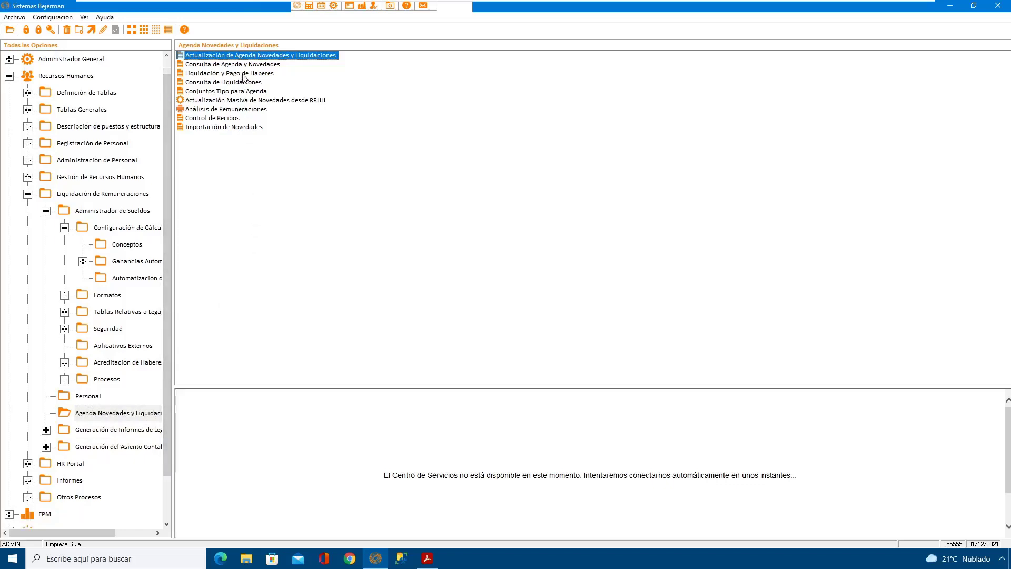
double_click(250, 53)
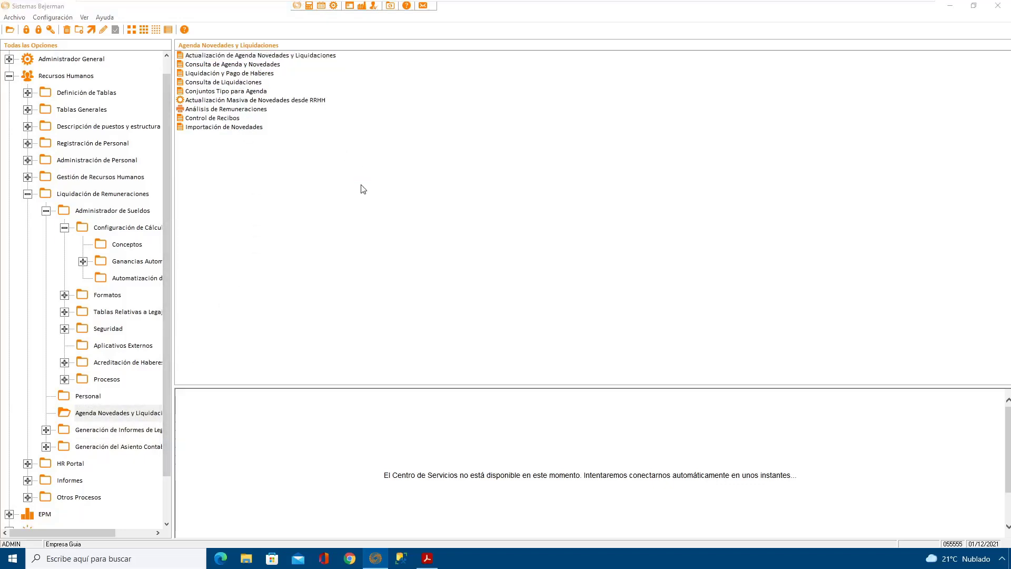
left_click_drag(265, 180, 364, 185)
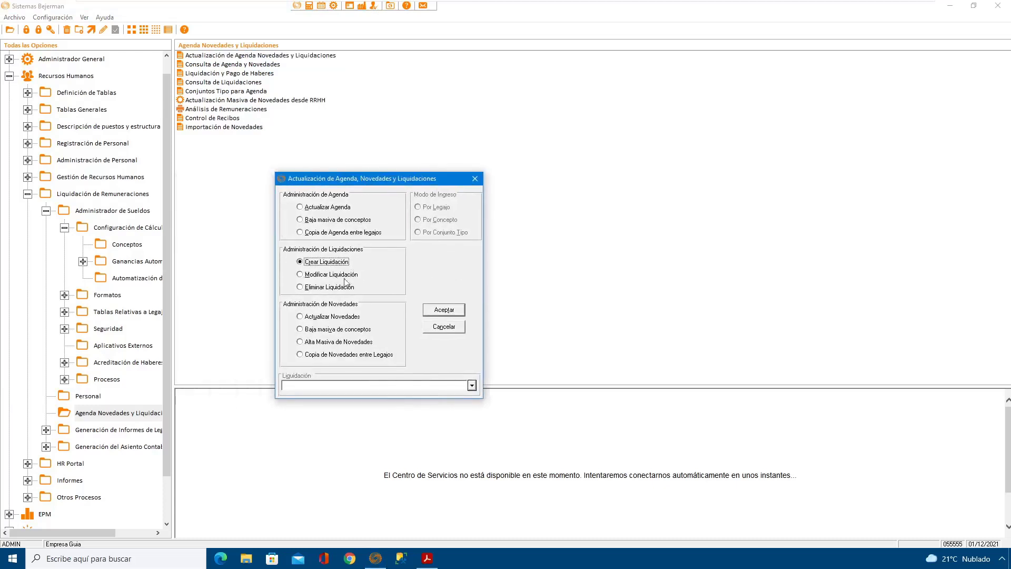
left_click(442, 311)
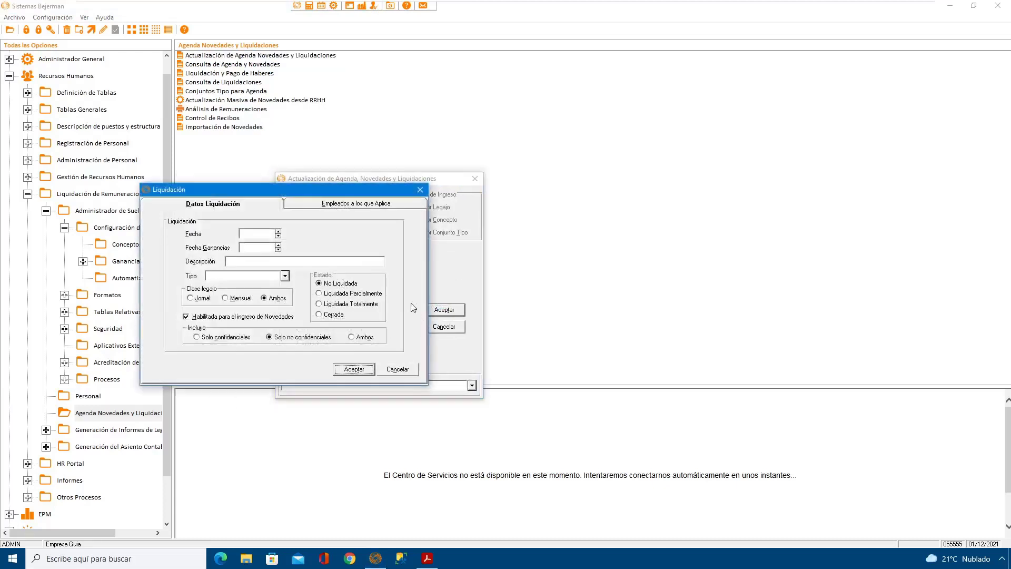
Step: Set the new liquidación's Fecha and Fecha Ganancias to 31/01/2021
type("01/0")
type("1/2")
type("021")
key("BackSpace")
key("BackSpace")
key("BackSpace")
key("BackSpace")
key("BackSpace")
key("BackSpace")
key("BackSpace")
key("BackSpace")
key("BackSpace")
key("BackSpace")
type("31/01/2021")
key("Tab")
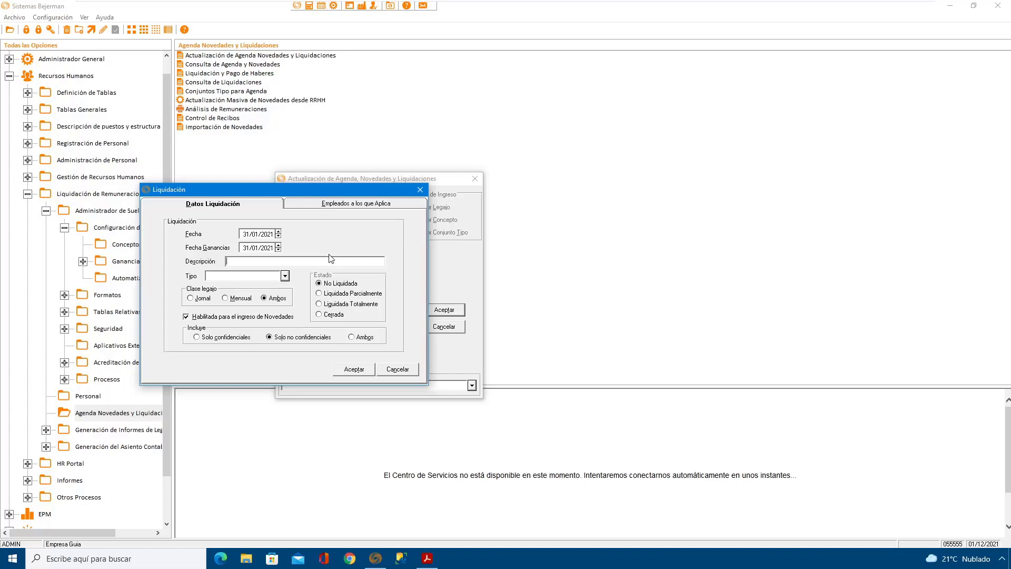
Step: Enter "1q Enero" as the description of the new liquidación
key("Tab")
type("1q eNERO")
key("BackSpace")
key("BackSpace")
key("BackSpace")
key("BackSpace")
type("Enero")
key("Tab")
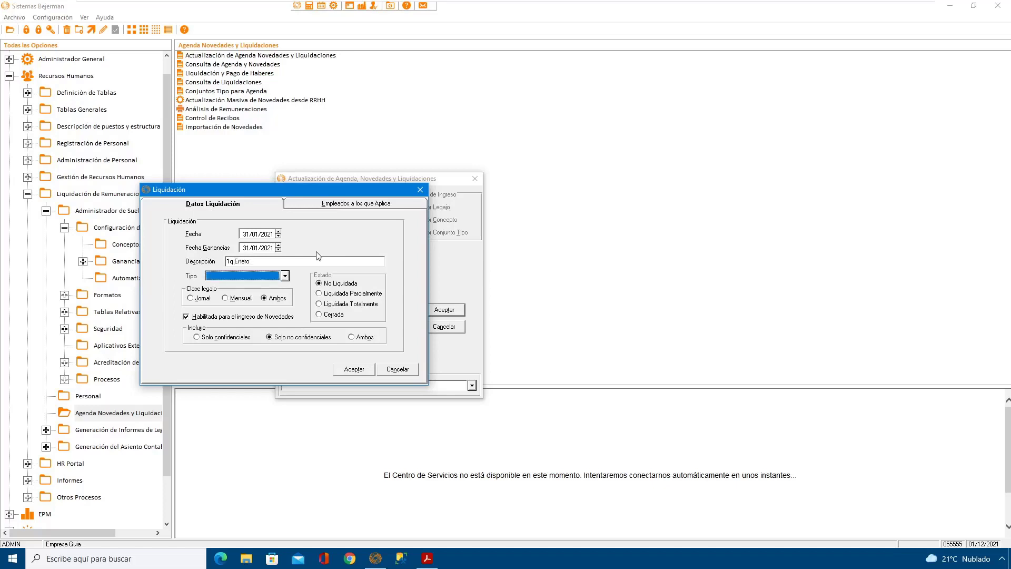
Step: Set the liquidación's Tipo to PRIMERA QUINCENA, Clase legajo to Jornal and Incluye to Ambos, and save it
left_click(285, 276)
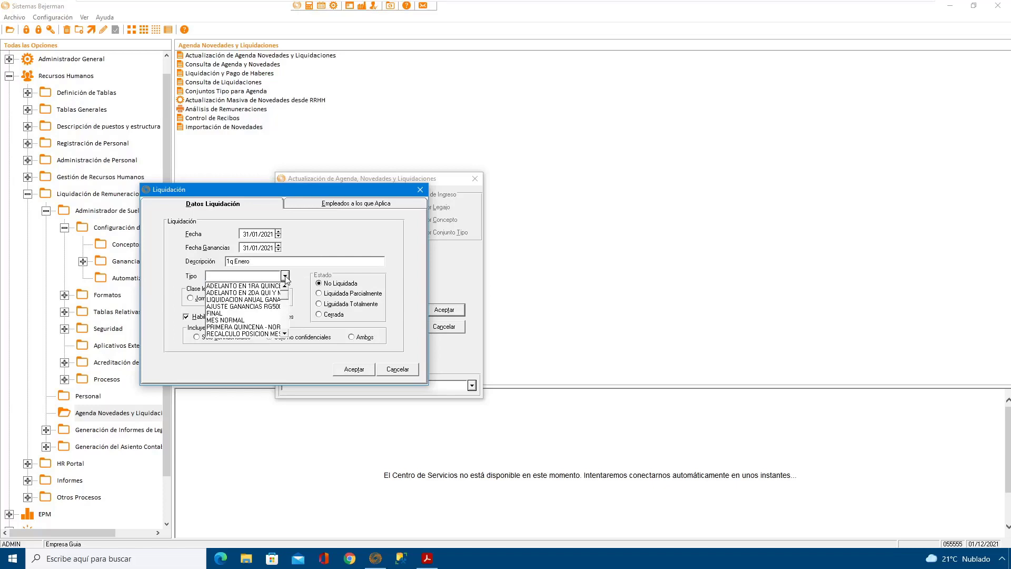
left_click(278, 327)
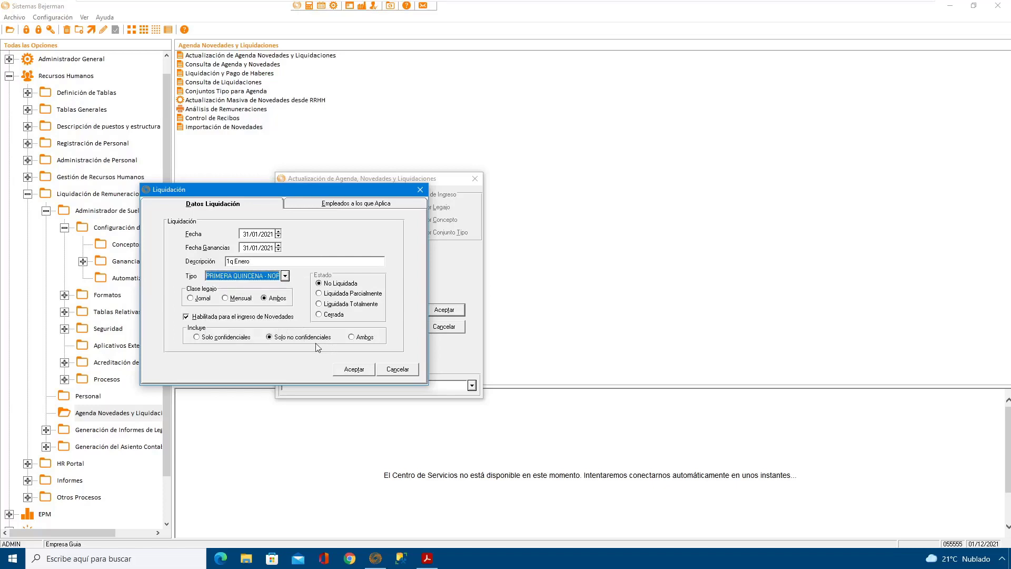
left_click(204, 298)
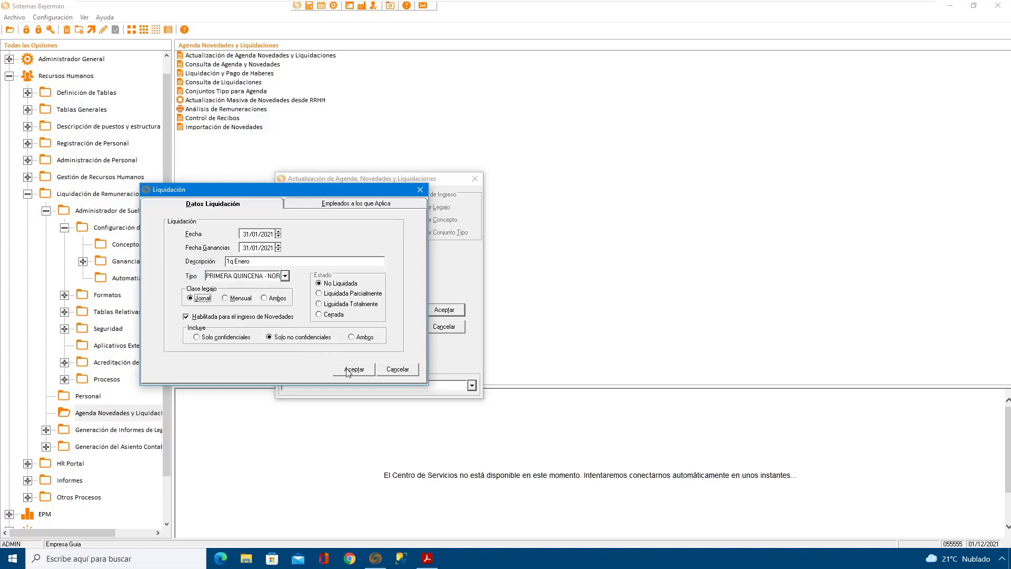
left_click(351, 337)
left_click(353, 369)
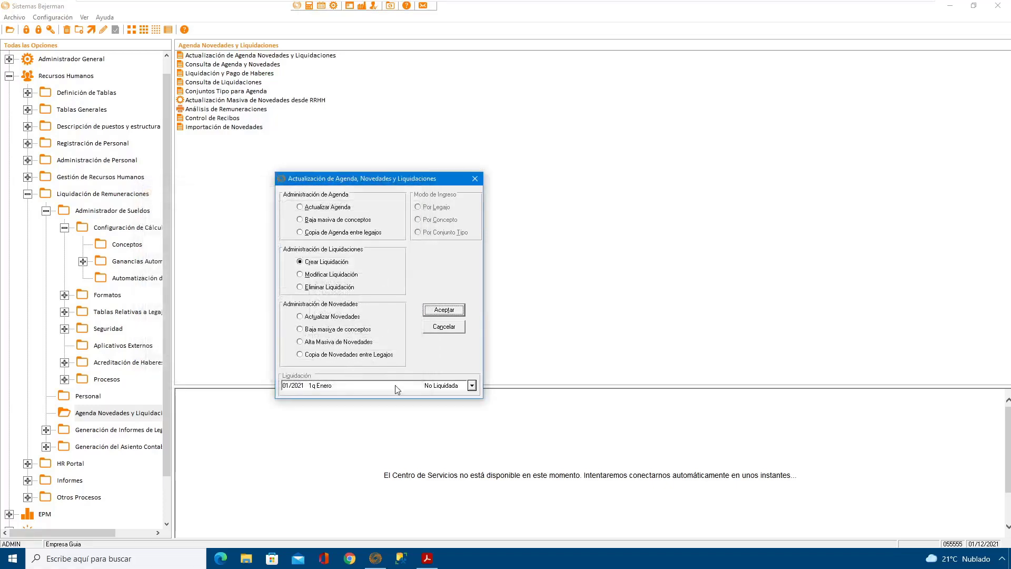
Step: Modify the 01/2021 liquidación's description to "1 - 1q Enero", save it, and close the agenda window
left_click(329, 274)
left_click(444, 310)
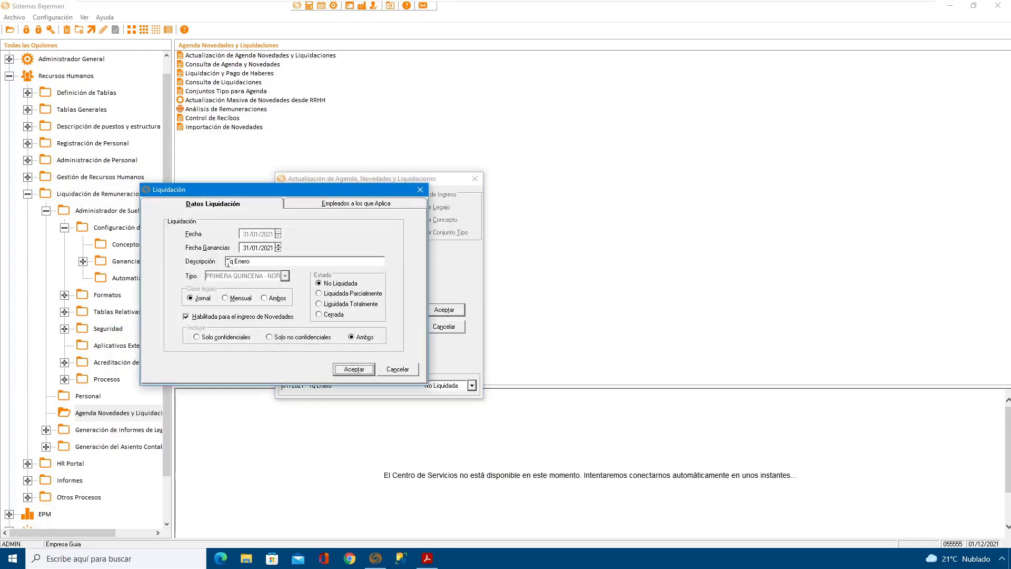
left_click(246, 264)
key("Home")
type("1 -")
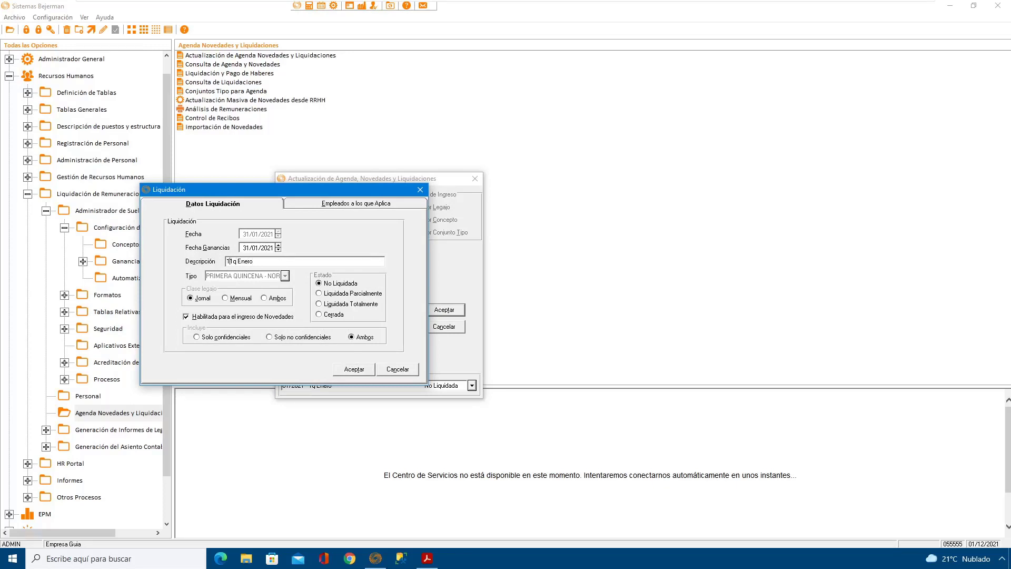
left_click(358, 369)
left_click(432, 328)
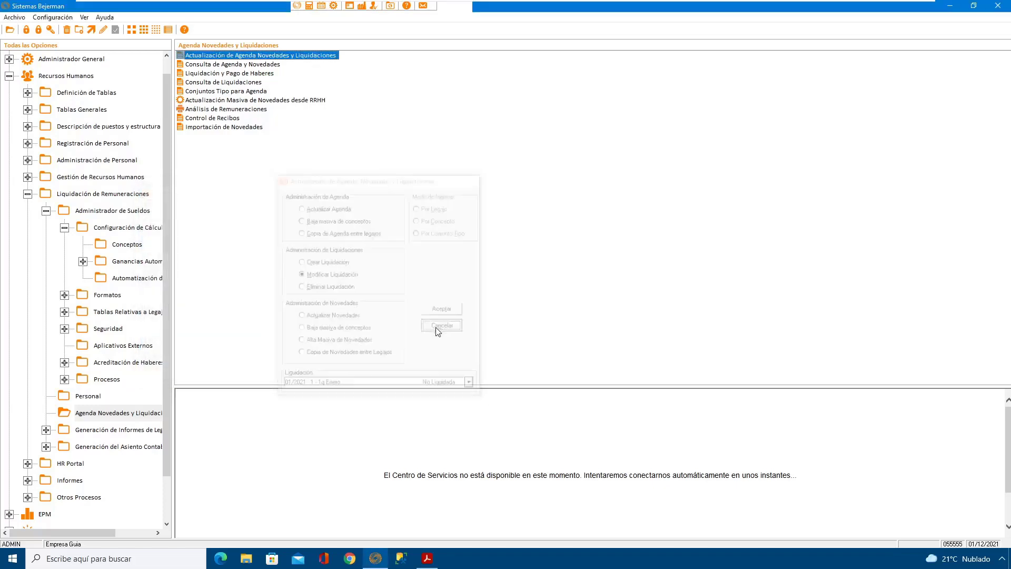
Step: Process liquidación "1 - 1q Enero" for all employees not yet liquidated in Liquidación y Pago de Haberes, and close the window
double_click(224, 73)
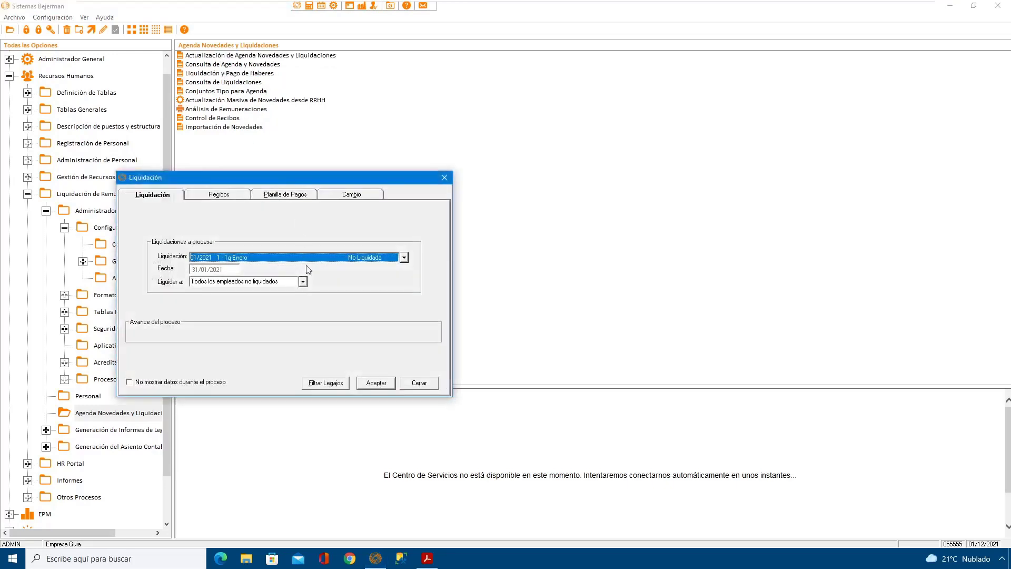
left_click(376, 382)
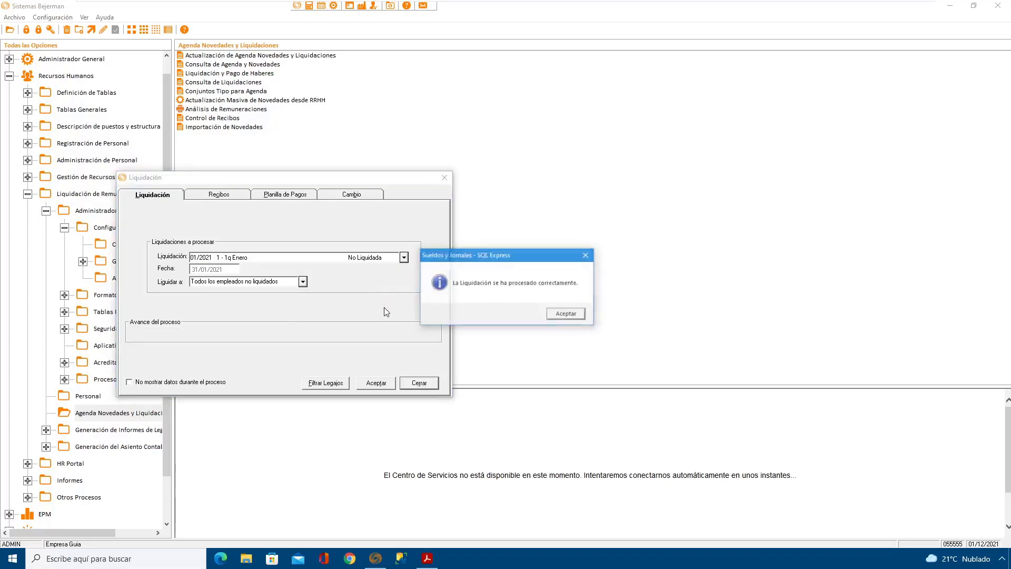
left_click(568, 314)
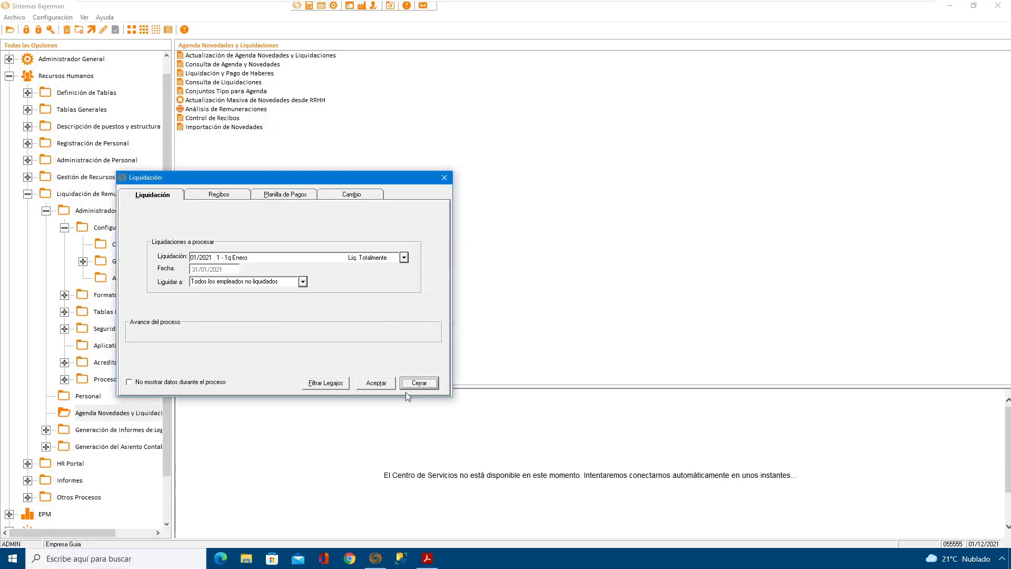
left_click(419, 383)
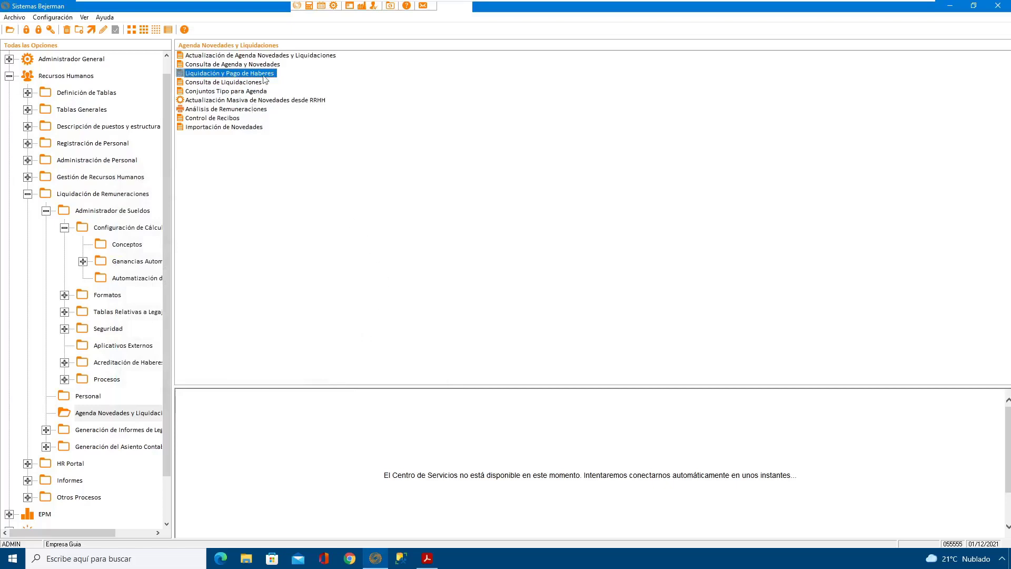
Step: Reopen Actualización de Agenda Novedades y Liquidaciones, set the state of liquidación "1 - 1q Enero" to Cerrada, and save it
double_click(278, 57)
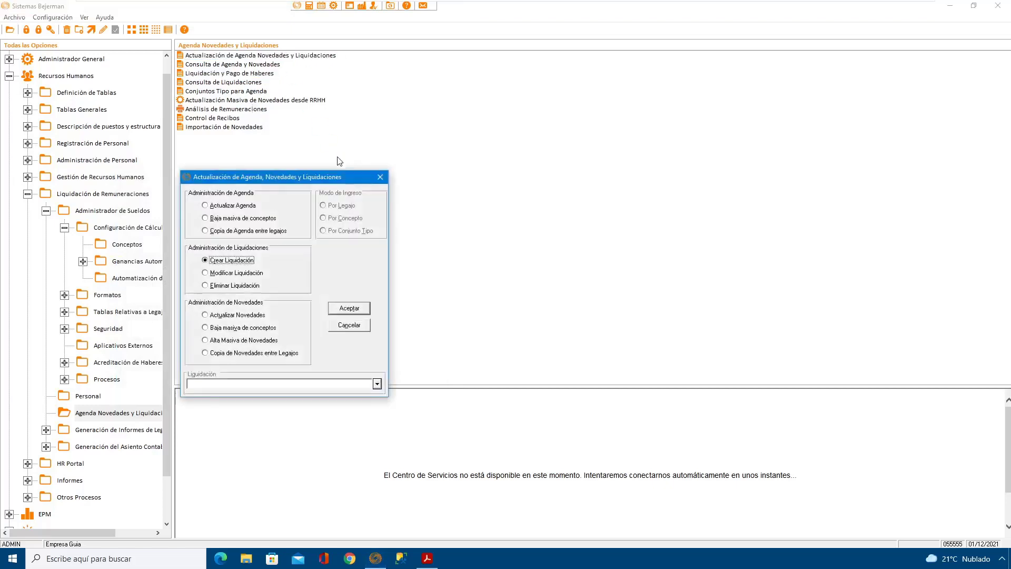
left_click(248, 274)
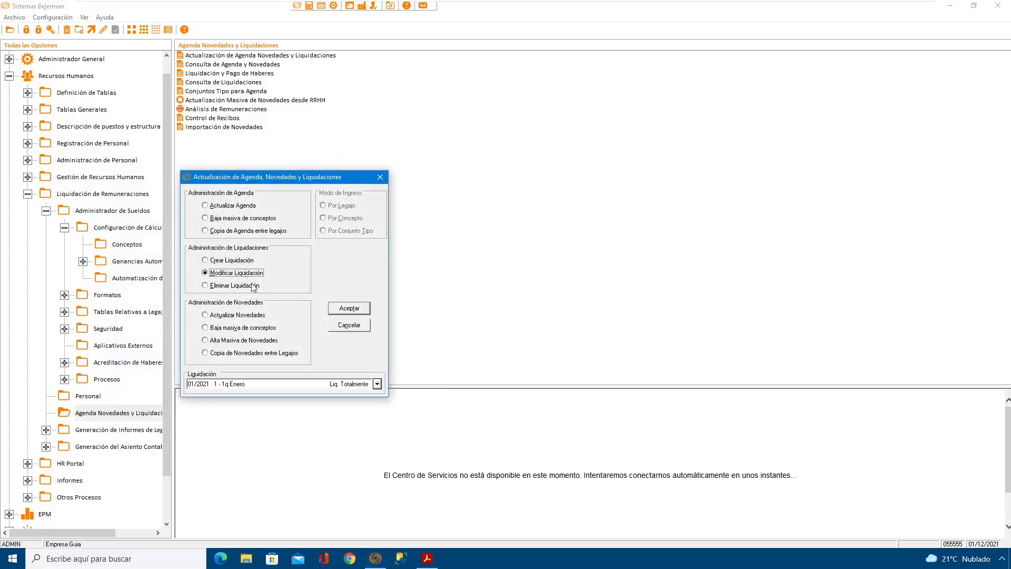
left_click(357, 313)
left_click(334, 315)
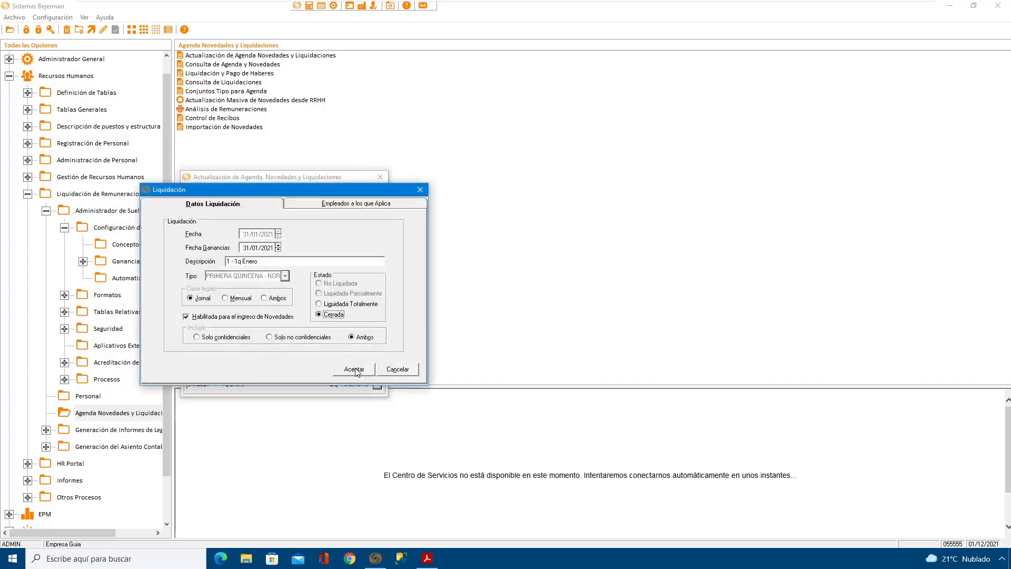
left_click(354, 369)
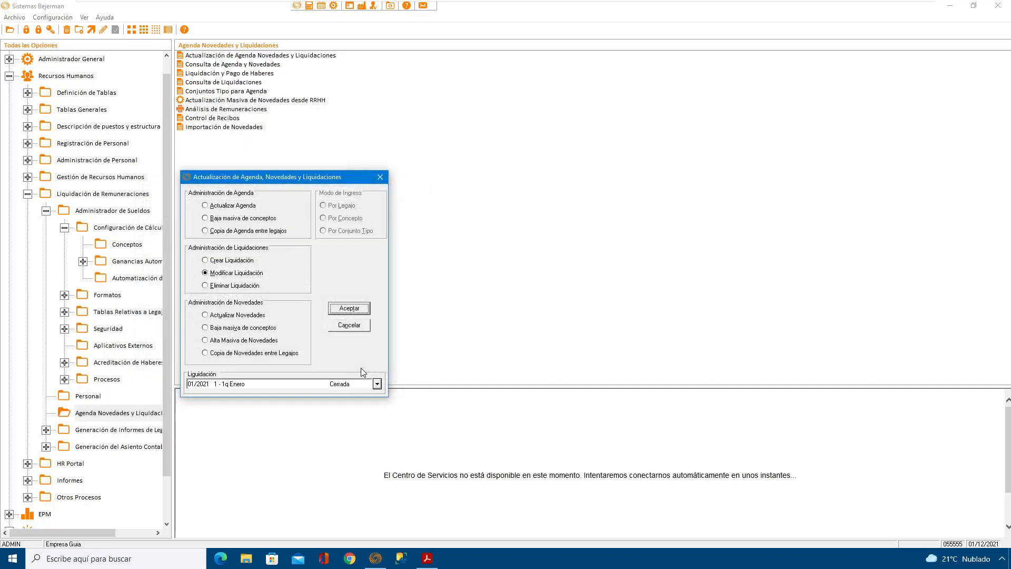
Step: Start creating a second liquidación with Fecha and Fecha Ganancias 31/01/2021
left_click(234, 260)
left_click(351, 312)
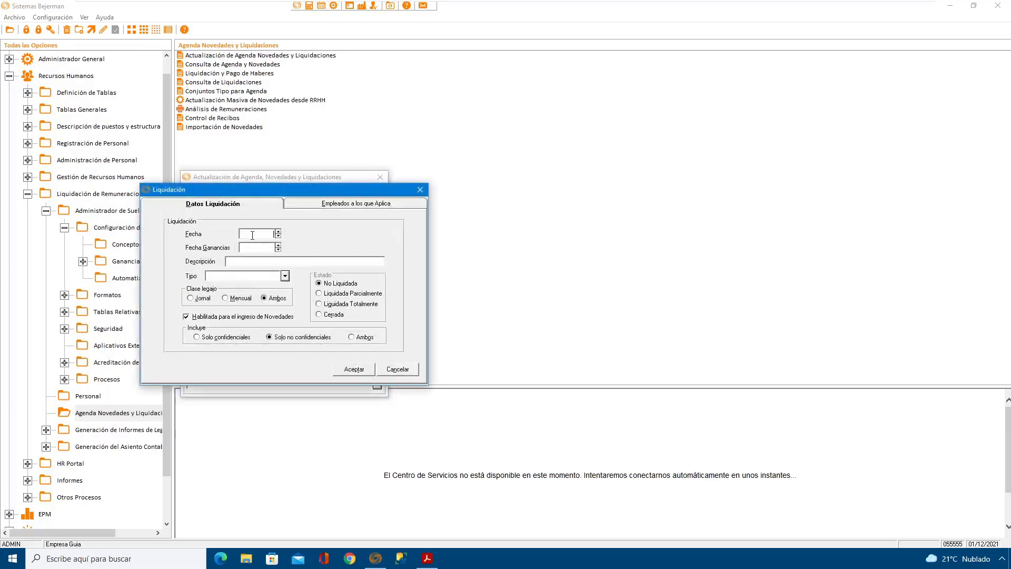
type("31/01/2021")
key("Tab")
Step: Enter "2 - Mes Normal" as the second liquidación's description
key("BackSpace")
type("2 - Mes Nomral")
key("BackSpace")
key("BackSpace")
key("BackSpace")
key("BackSpace")
type("rmal")
Step: Set the second liquidación's Tipo to MES NORMAL and Incluye to Ambos, save it, and close the agenda window
left_click(284, 276)
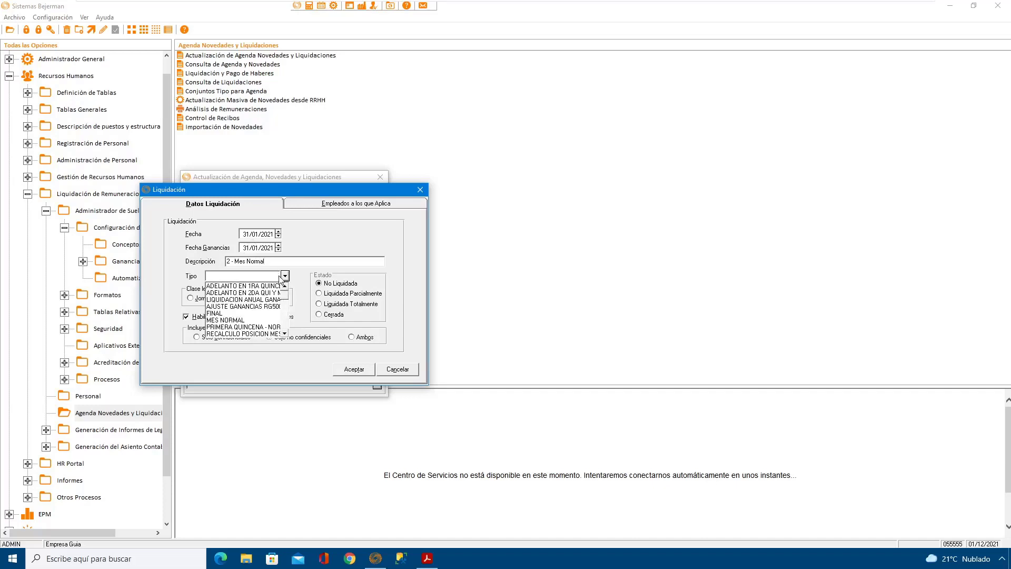
left_click(240, 321)
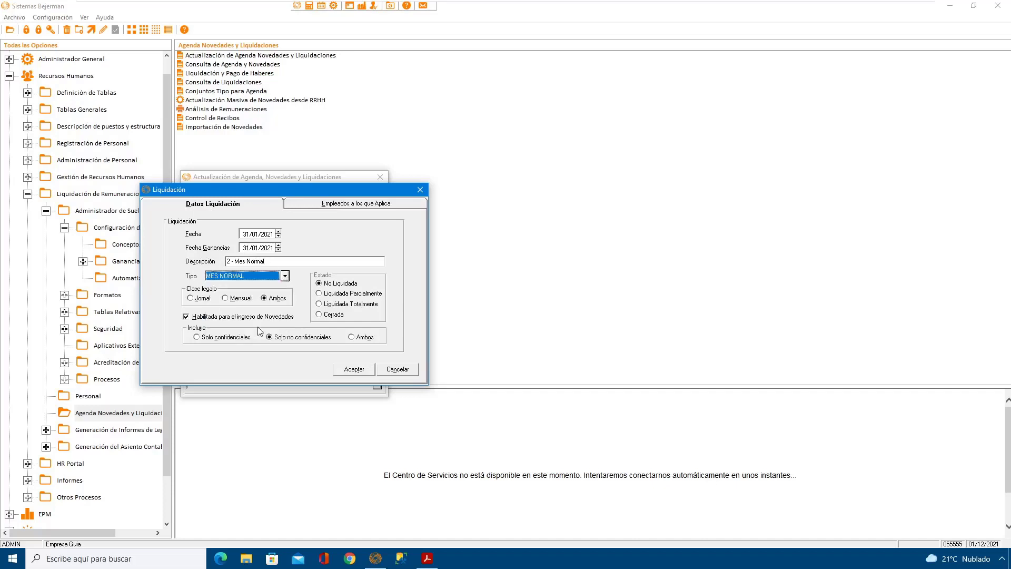
left_click(362, 338)
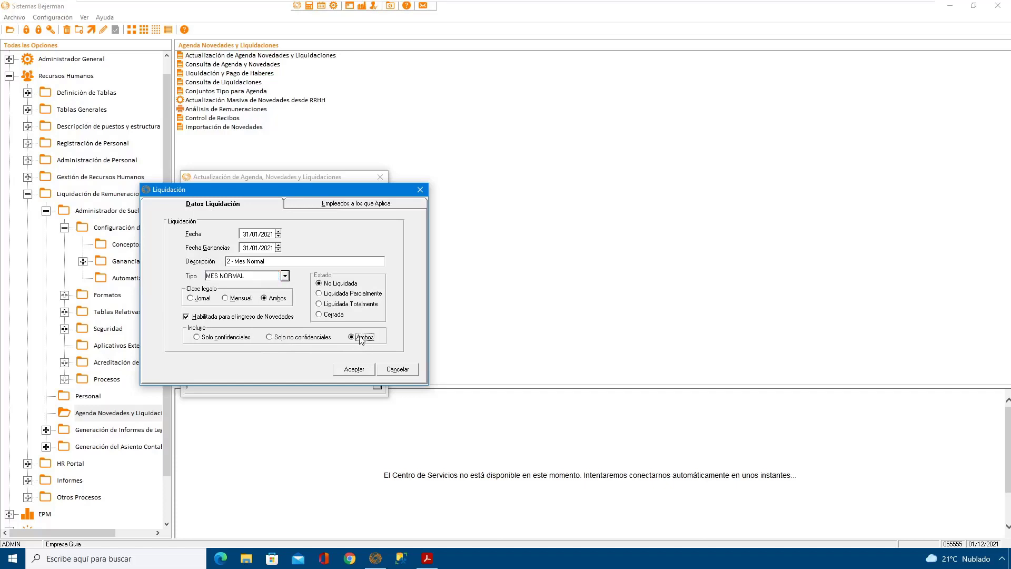
left_click(357, 369)
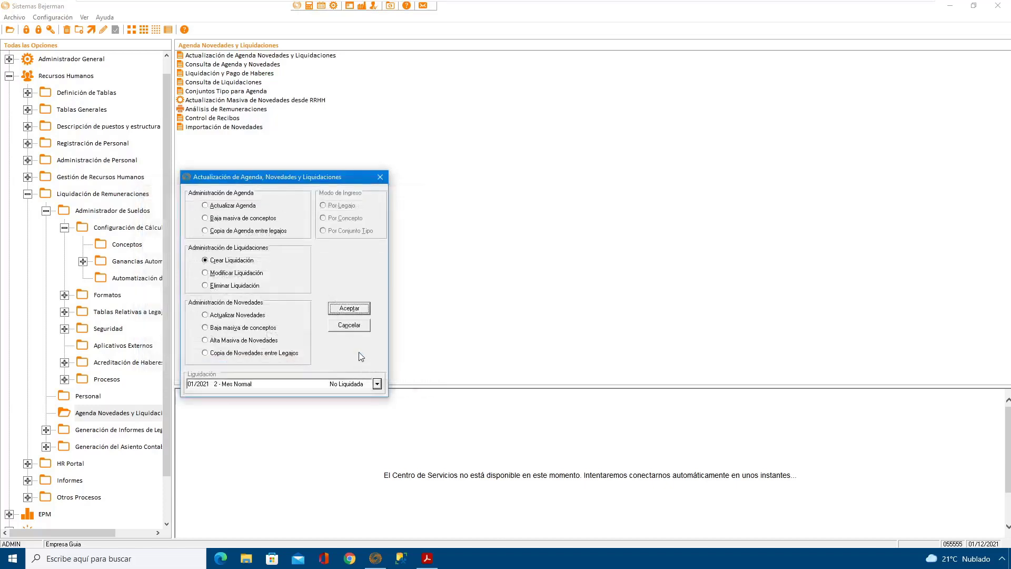
left_click(350, 325)
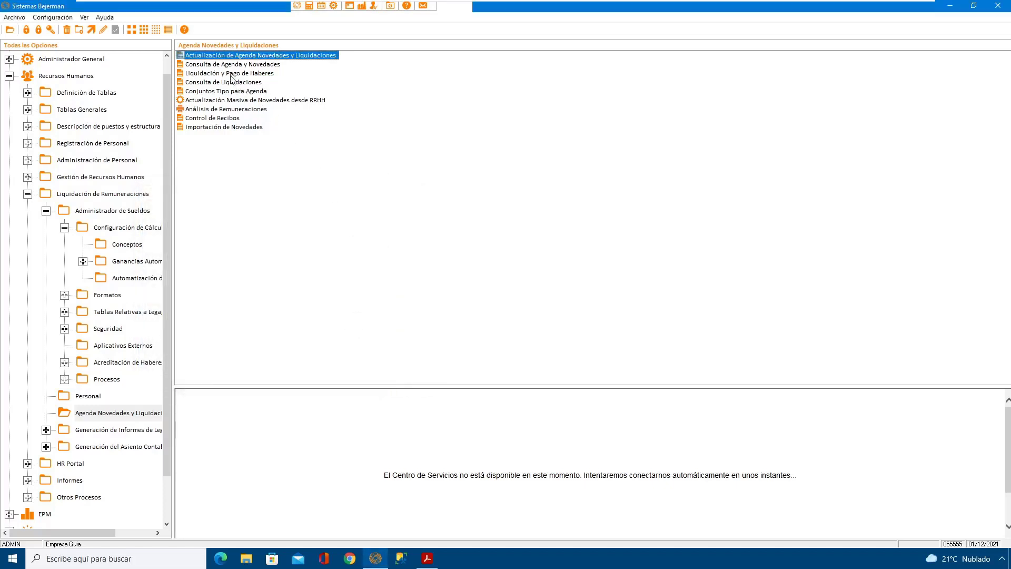
Step: Process liquidación "2 - Mes Normal" for all employees not yet liquidated in Liquidación y Pago de Haberes
double_click(230, 74)
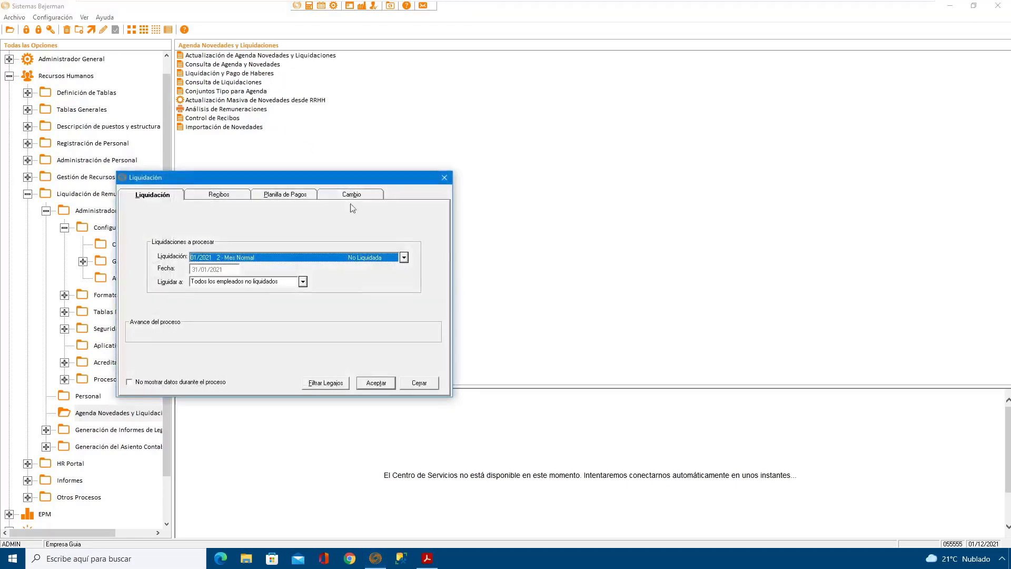
left_click(381, 383)
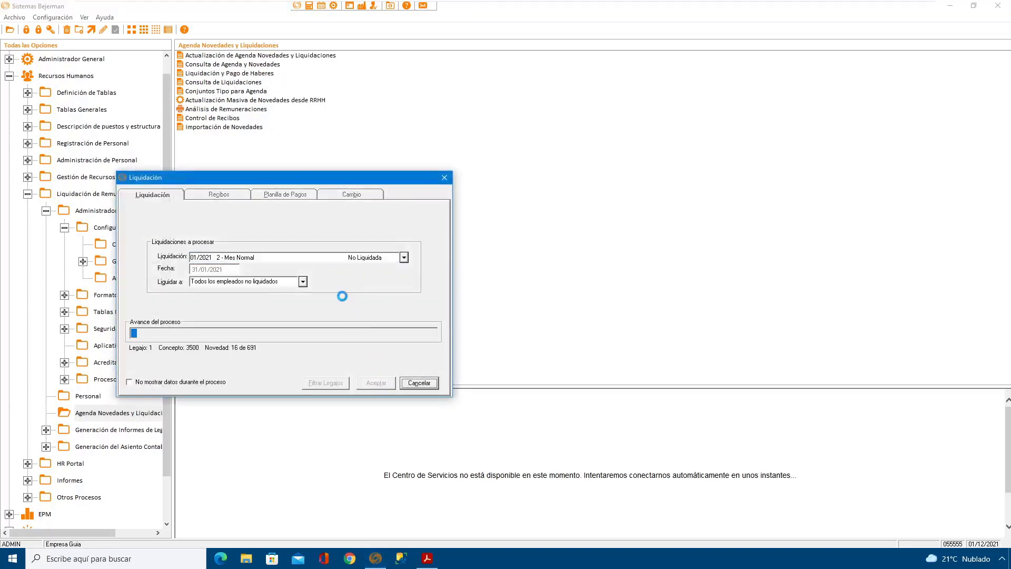
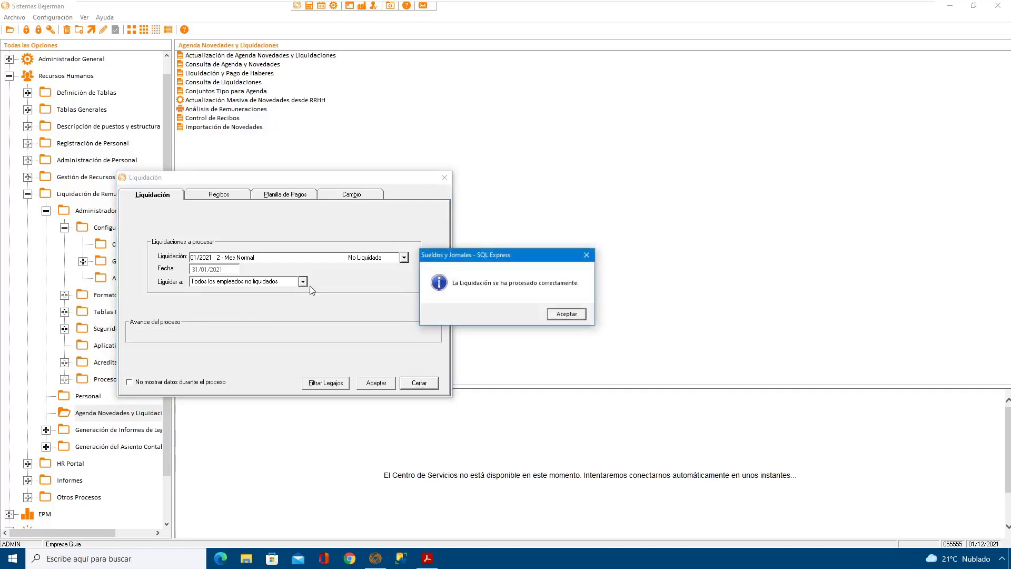
Step: Close the processing window and change the Estado of liquidación "2 - Mes Normal" to Cerrada
key("Return")
left_click(436, 383)
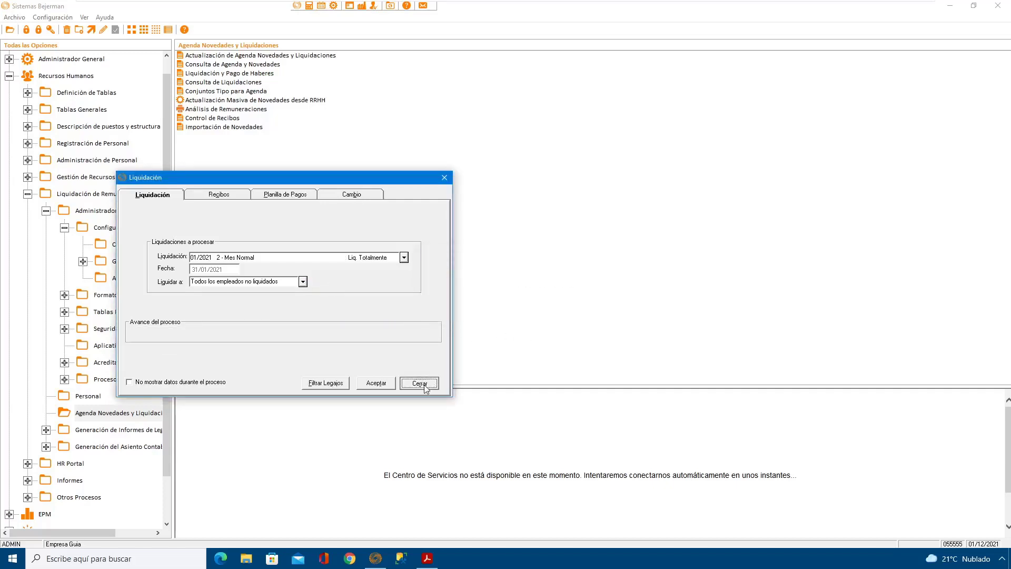
double_click(309, 56)
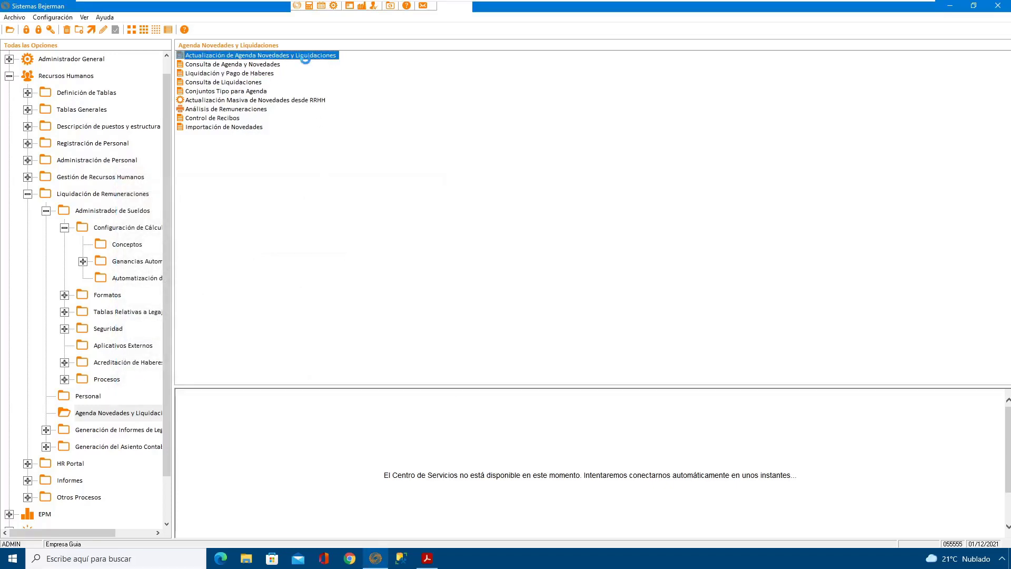
left_click(242, 273)
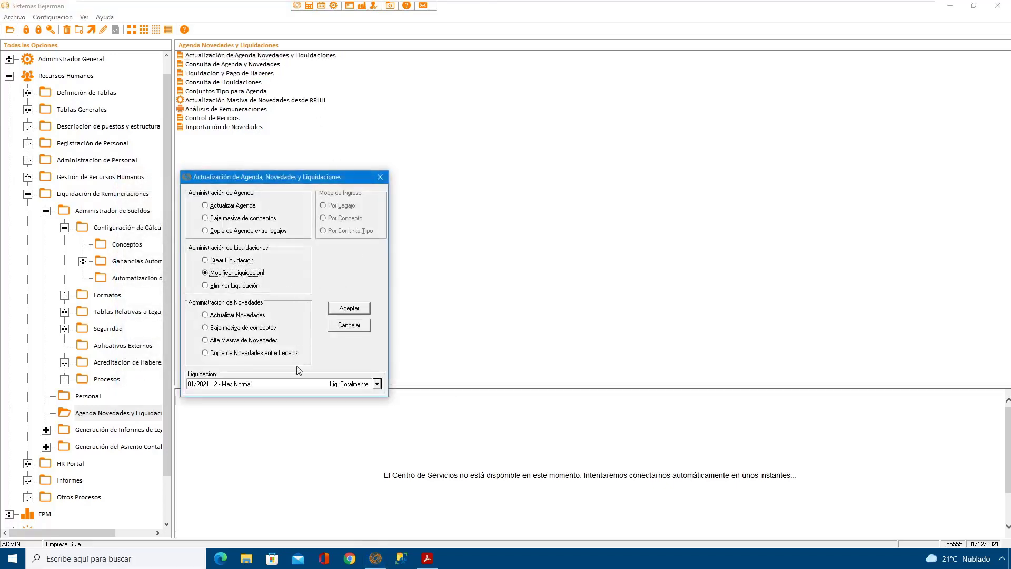
left_click(357, 309)
left_click(337, 315)
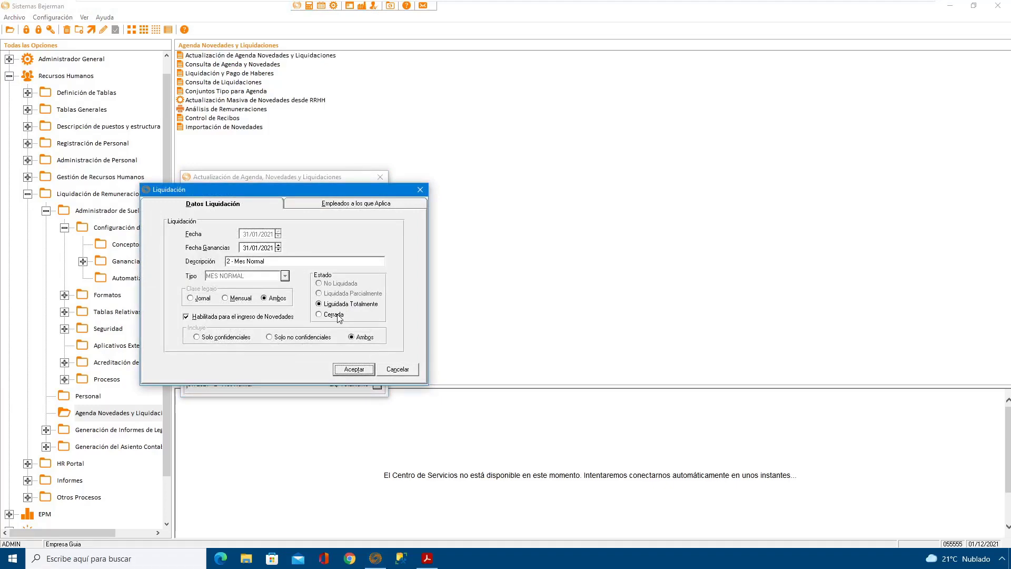
left_click(354, 369)
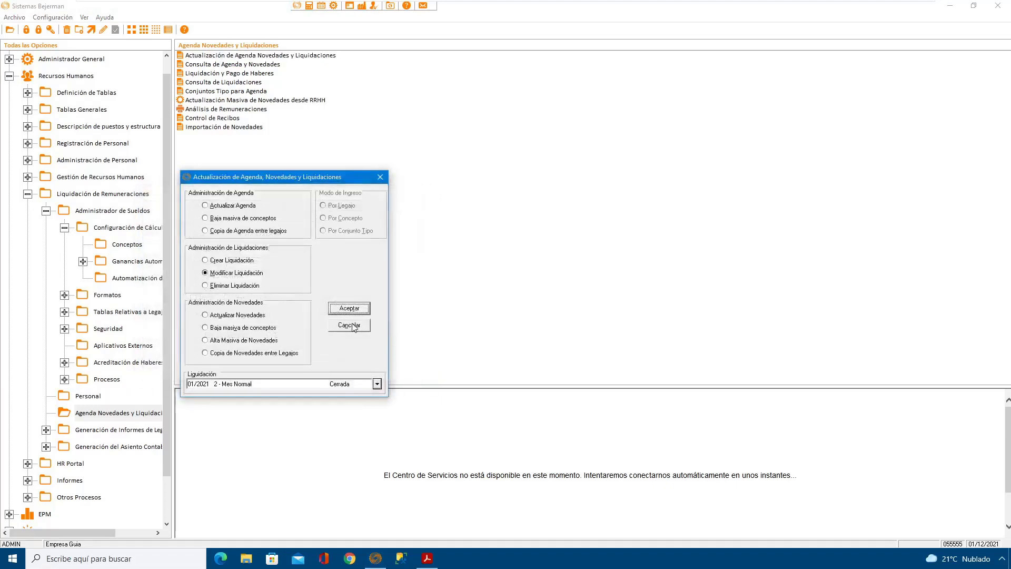
Step: Start creating a third liquidación with Fecha and Fecha Ganancias 31/01/2021 and the description "3 - 2q Enero"
left_click(233, 260)
left_click(344, 309)
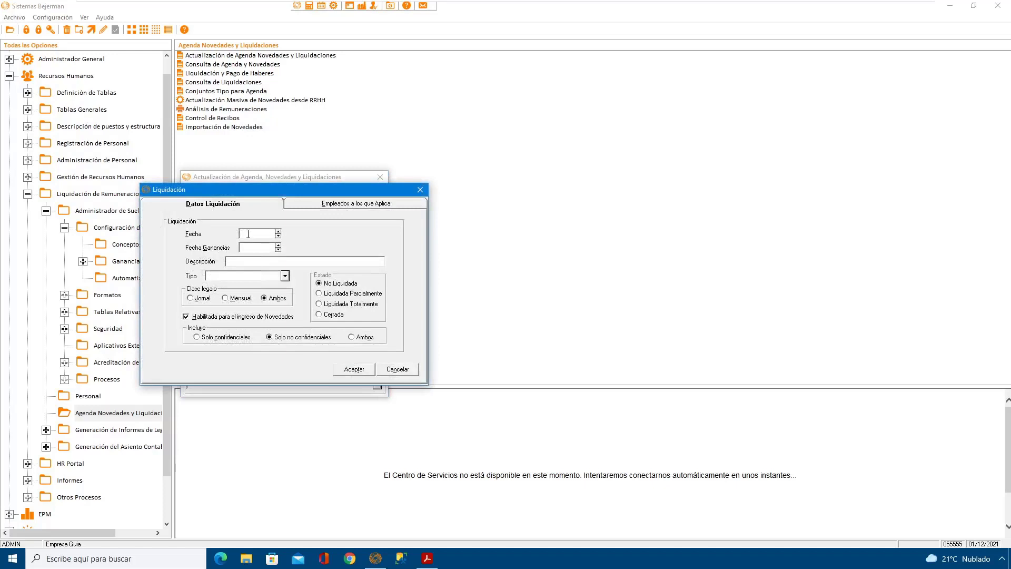
type("31/01/2021")
key("Tab")
Step: Set the third liquidación's Tipo to the normal SEGUNDA QUINCENA, Incluye to Ambos and Clase legajo to Jornal, save it, and close the agenda window
left_click(285, 276)
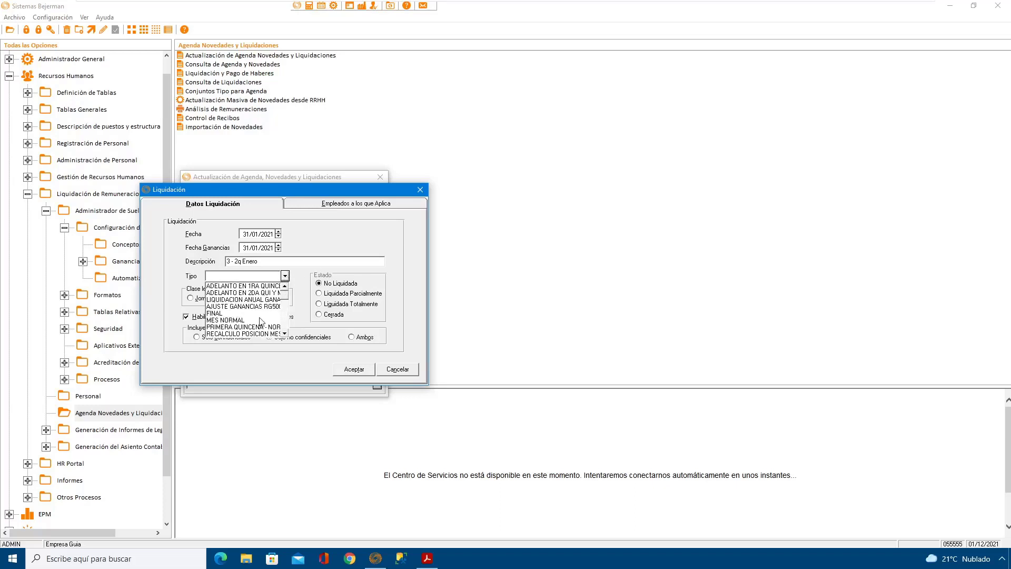
scroll(285, 334, "down", 2)
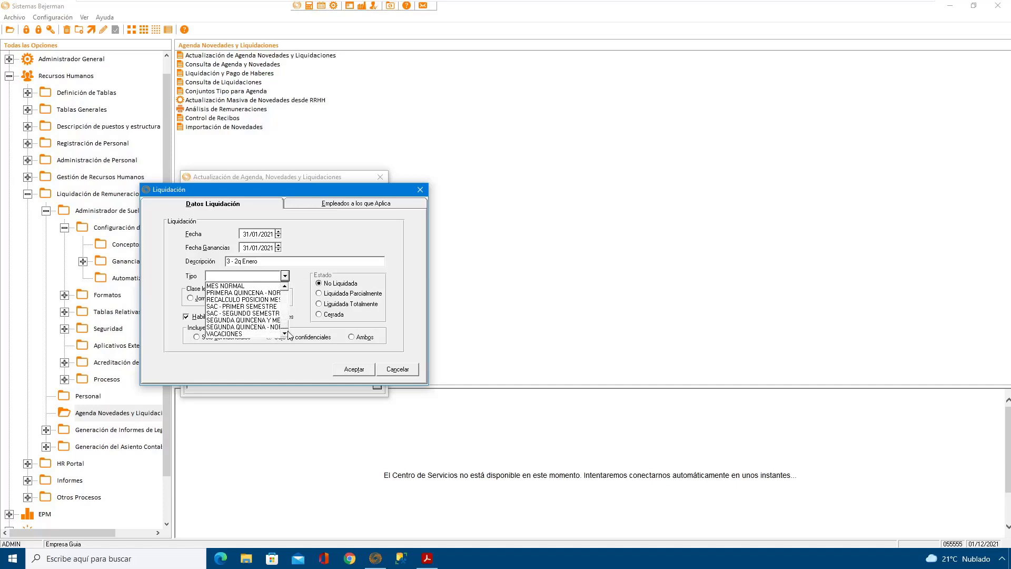
left_click(263, 327)
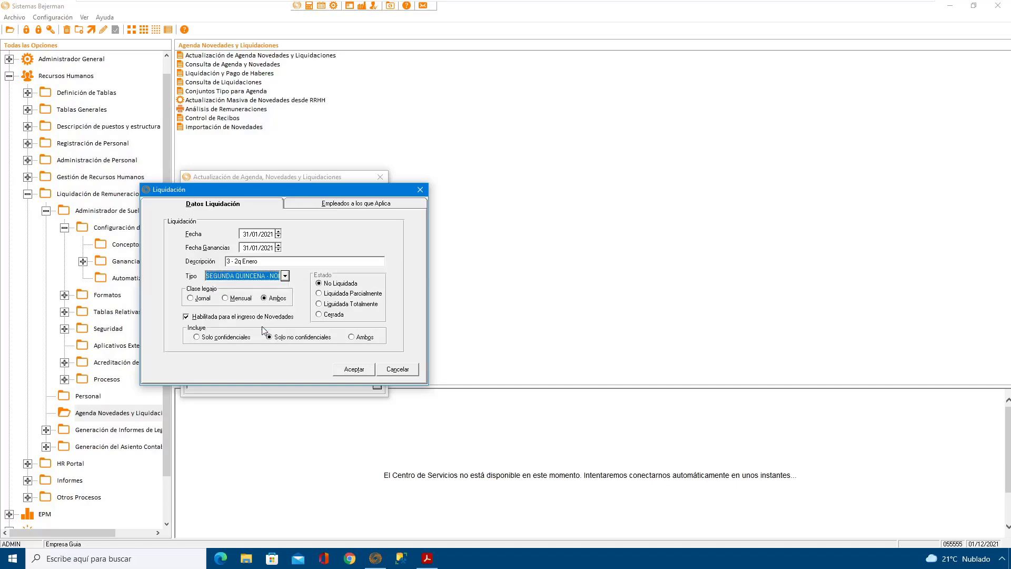
left_click(352, 337)
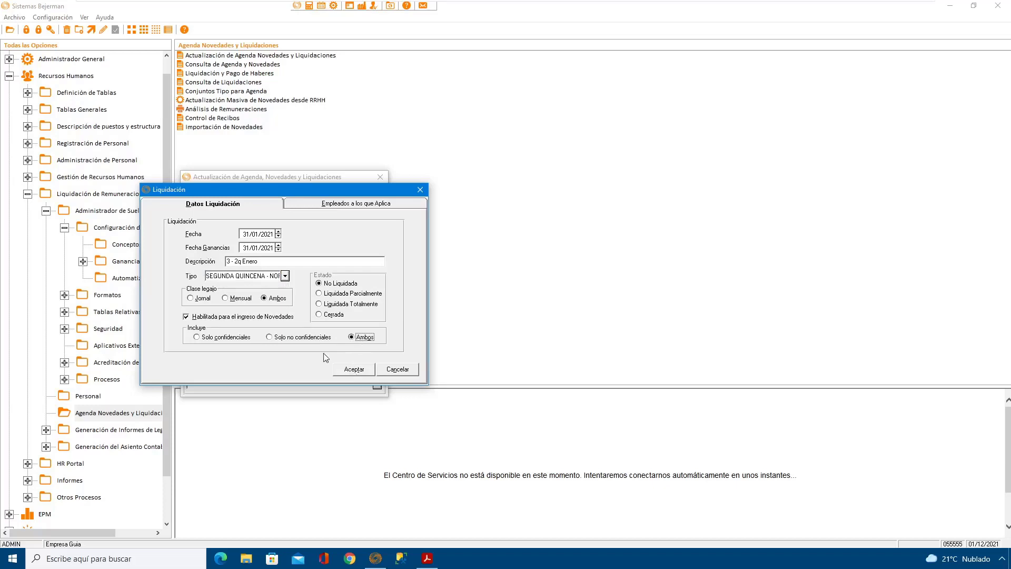
left_click(192, 299)
left_click(352, 374)
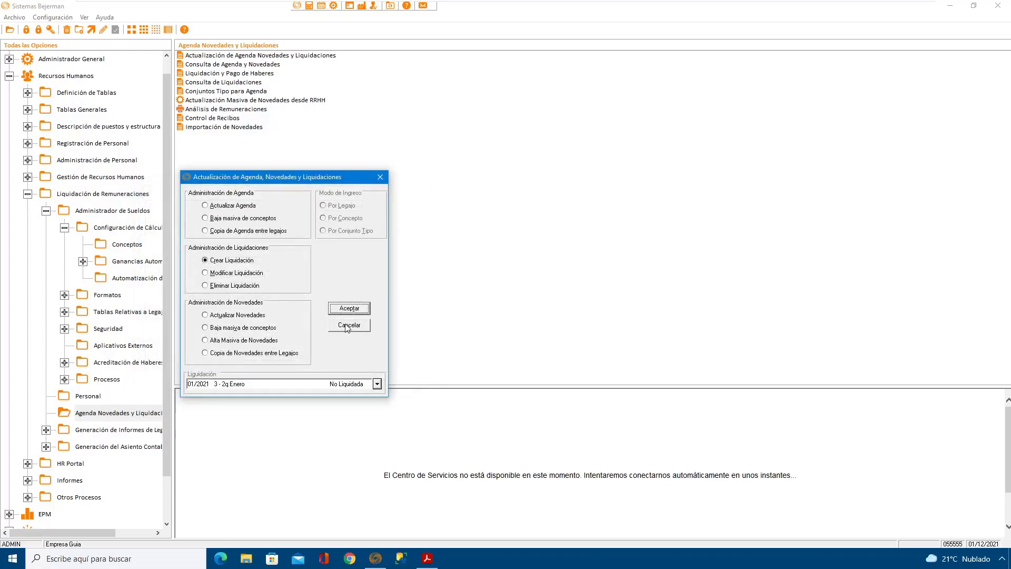
left_click(349, 325)
Step: Process liquidación "3 - 2q Enero" for all employees not yet liquidated in Liquidación y Pago de Haberes
left_click(230, 72)
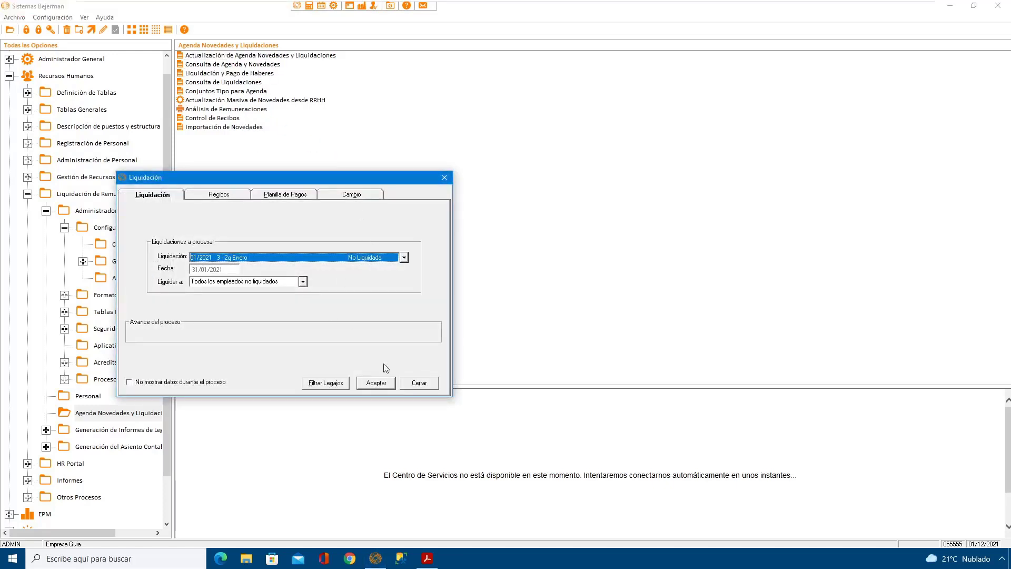
left_click(391, 387)
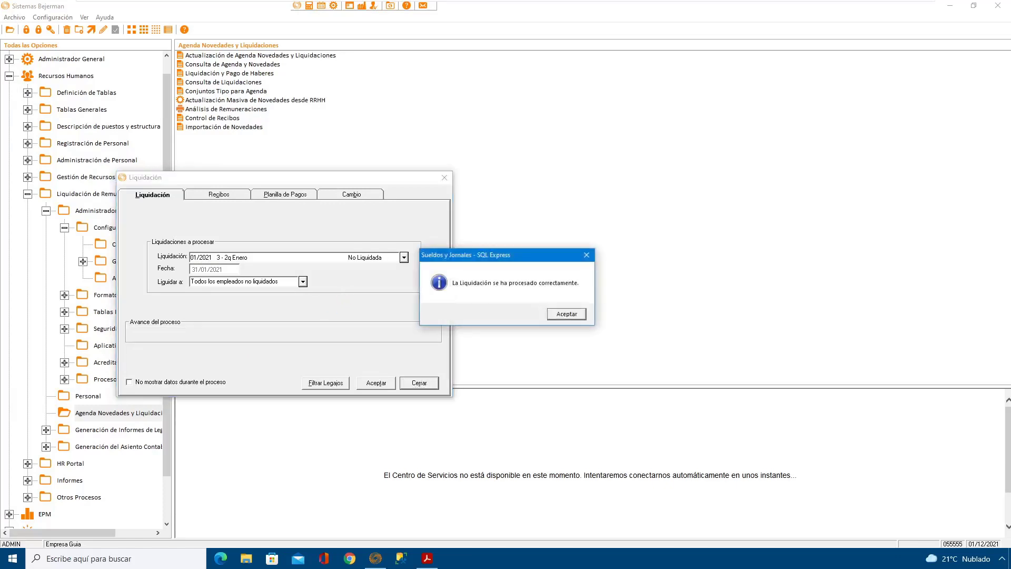
left_click(566, 314)
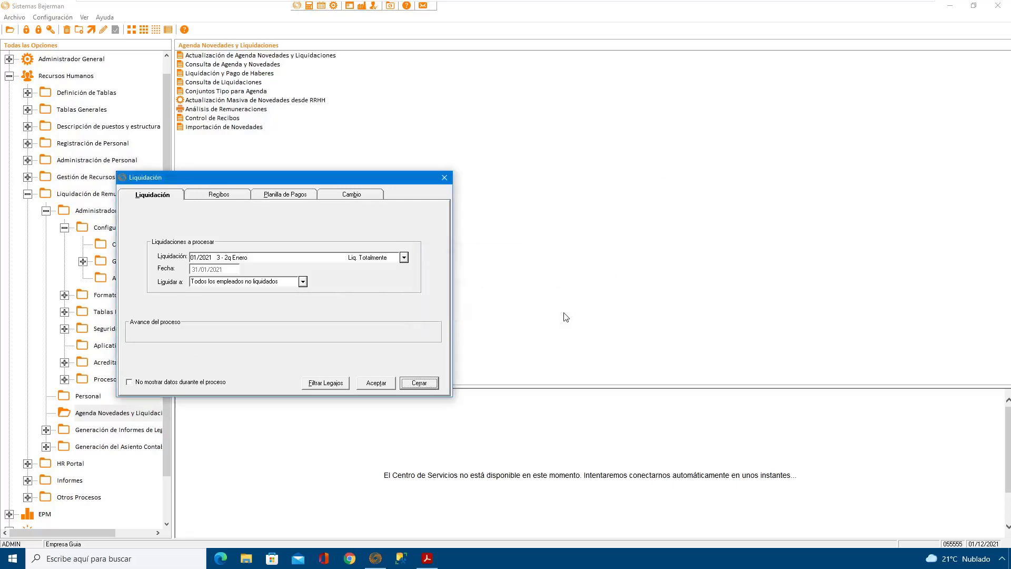
left_click(428, 384)
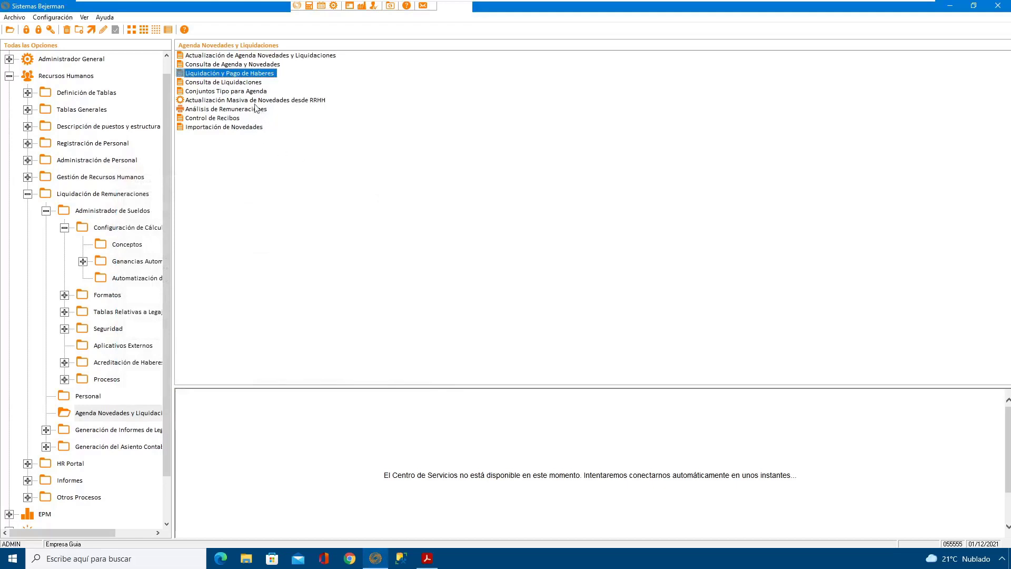
Step: Review the January liquidaciones and their legajos in Consulta de Liquidaciones, and close the window
left_click(233, 84)
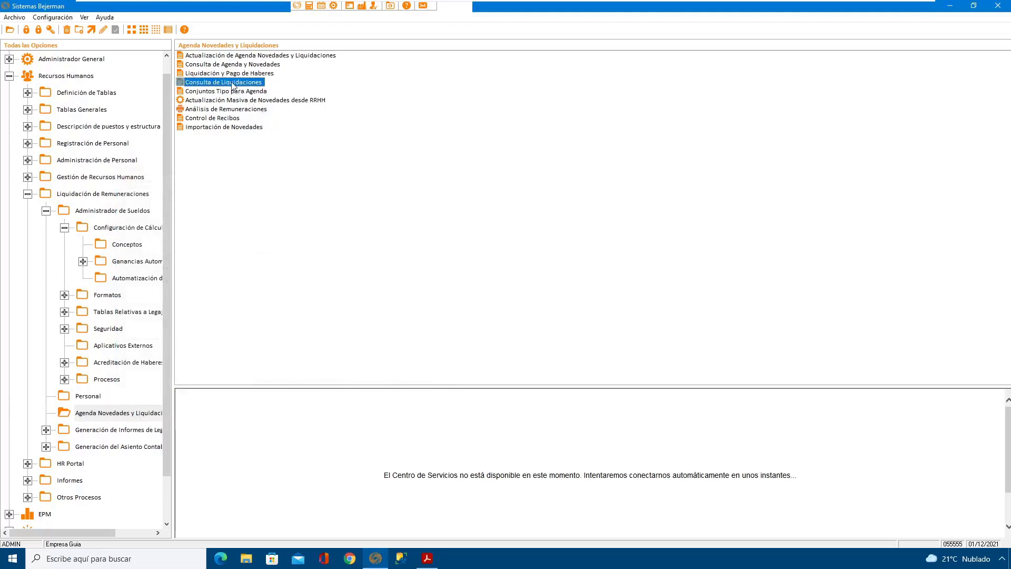
double_click(233, 83)
left_click_drag(321, 168, 443, 166)
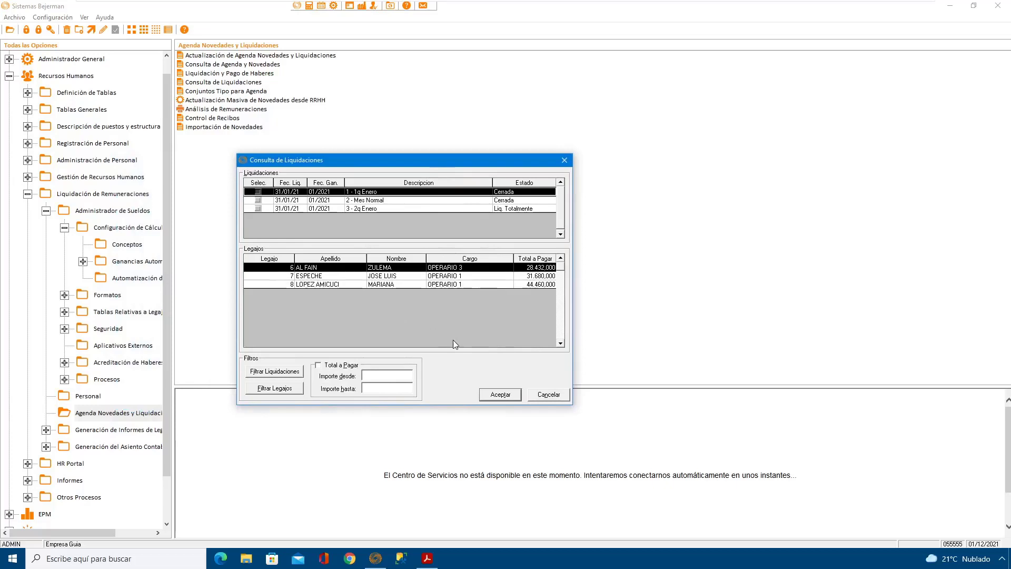
left_click(548, 395)
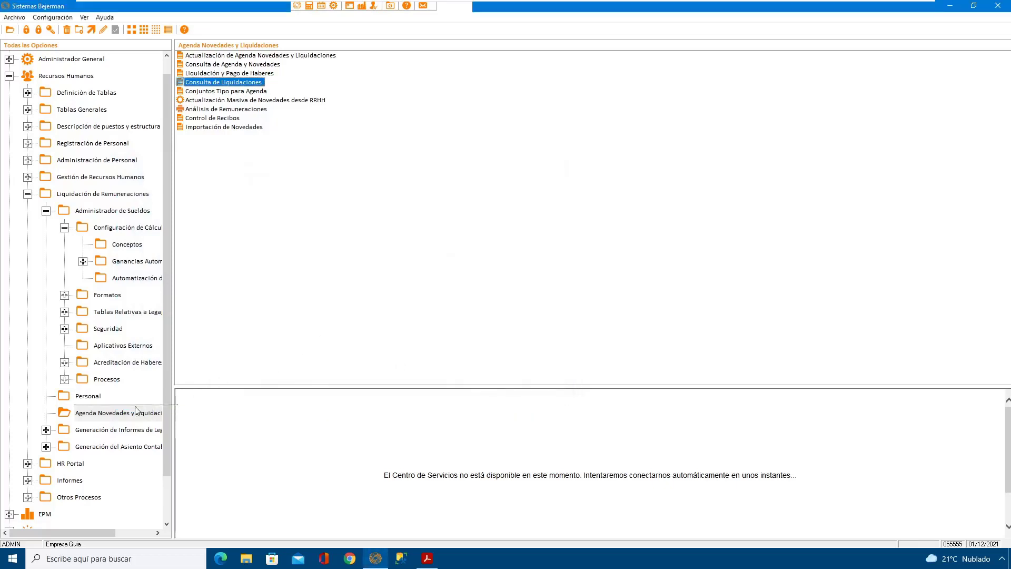
Step: Run the Personal consulta of active legajos and open the record of the OPERARIO 3 employee
left_click(83, 395)
double_click(196, 63)
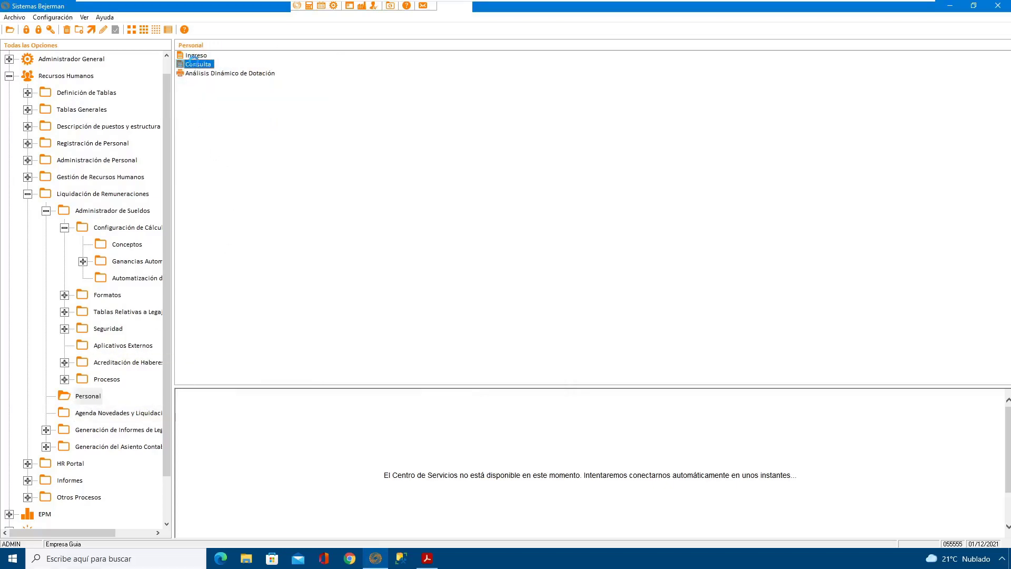
left_click(456, 203)
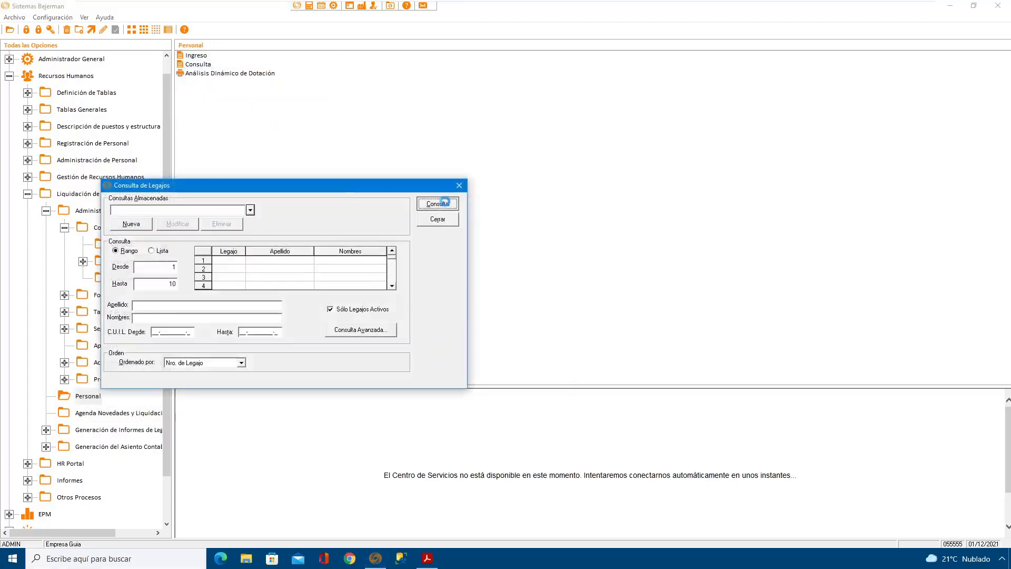
left_click(133, 236)
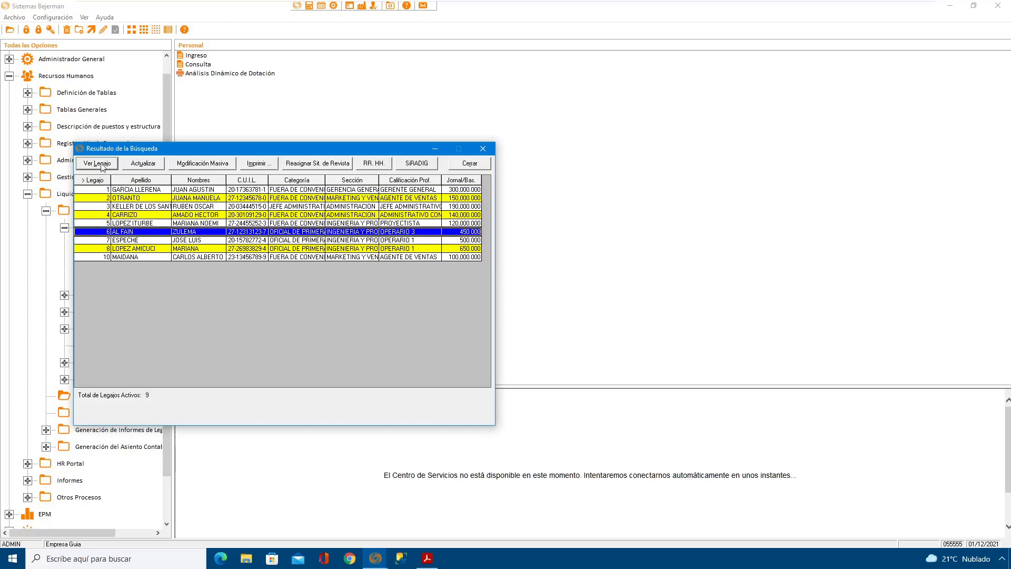
key("Return")
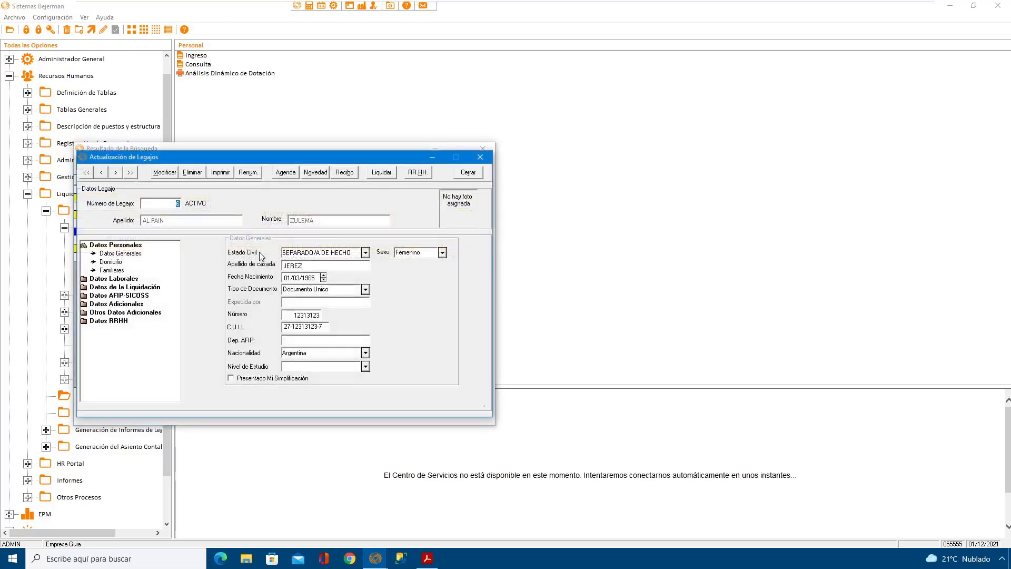
Step: Open this employee's recibo for liquidación "1 - 1q Enero" and move its window clear of the legajo
left_click(344, 173)
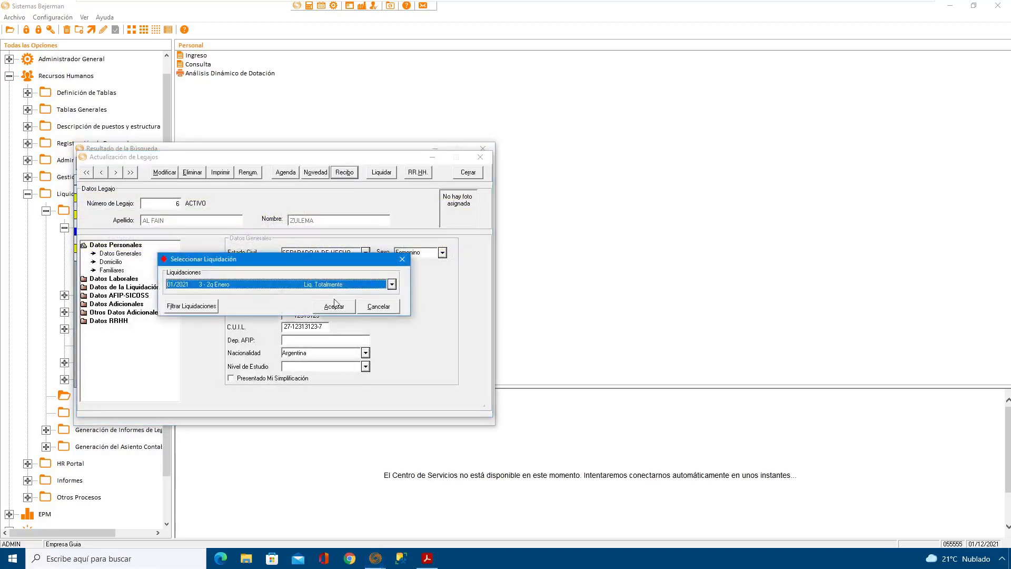
left_click(347, 287)
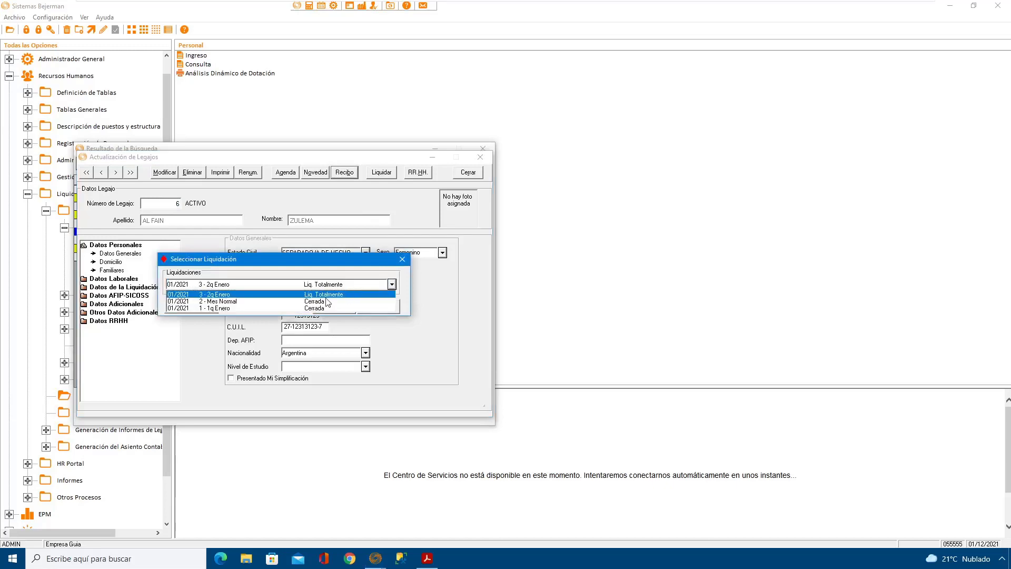
left_click(323, 309)
left_click(346, 306)
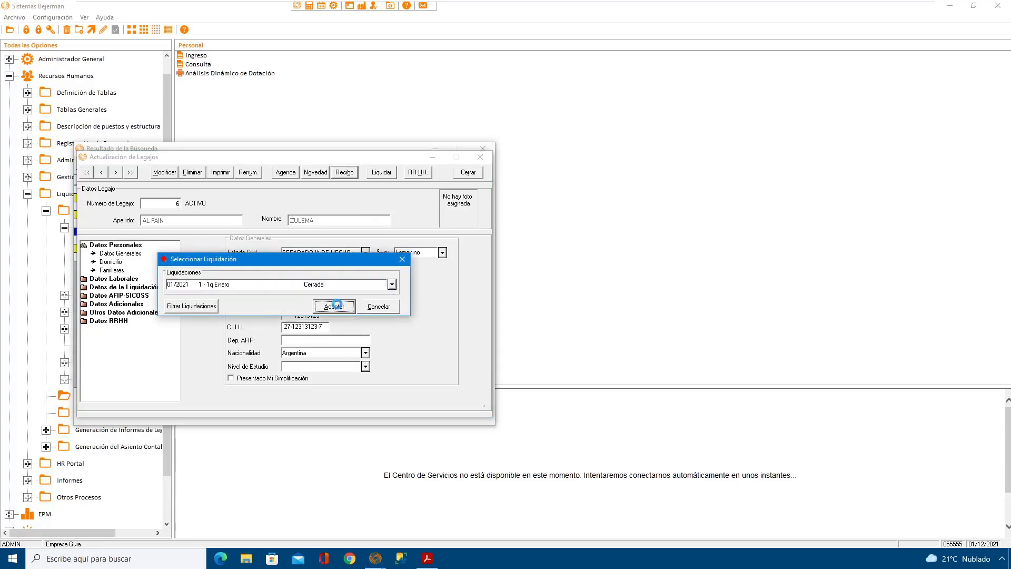
left_click_drag(351, 167, 526, 141)
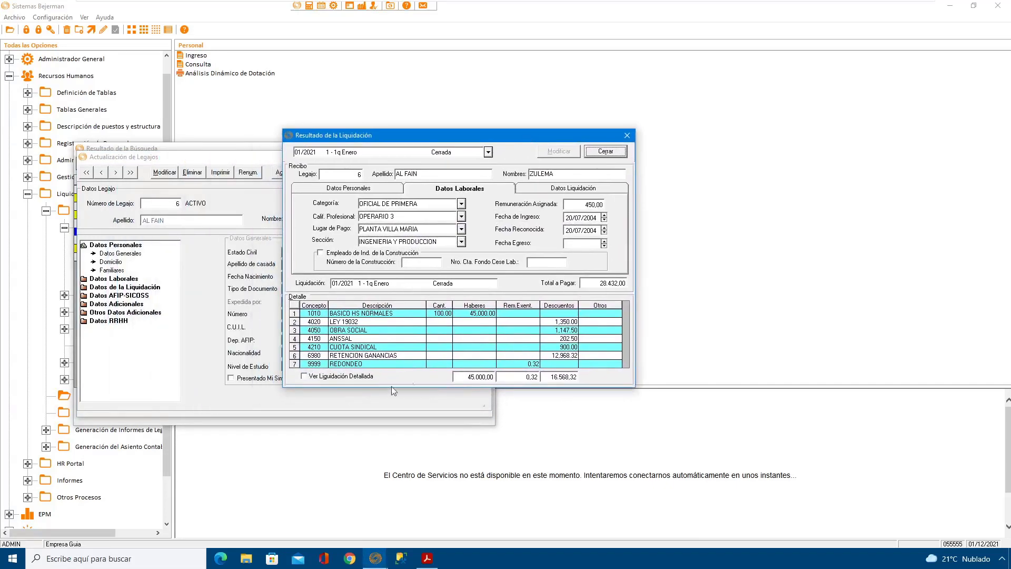
Step: Display the detailed liquidación and examine the LSD concepts at the end of the recibo's detail
left_click(337, 377)
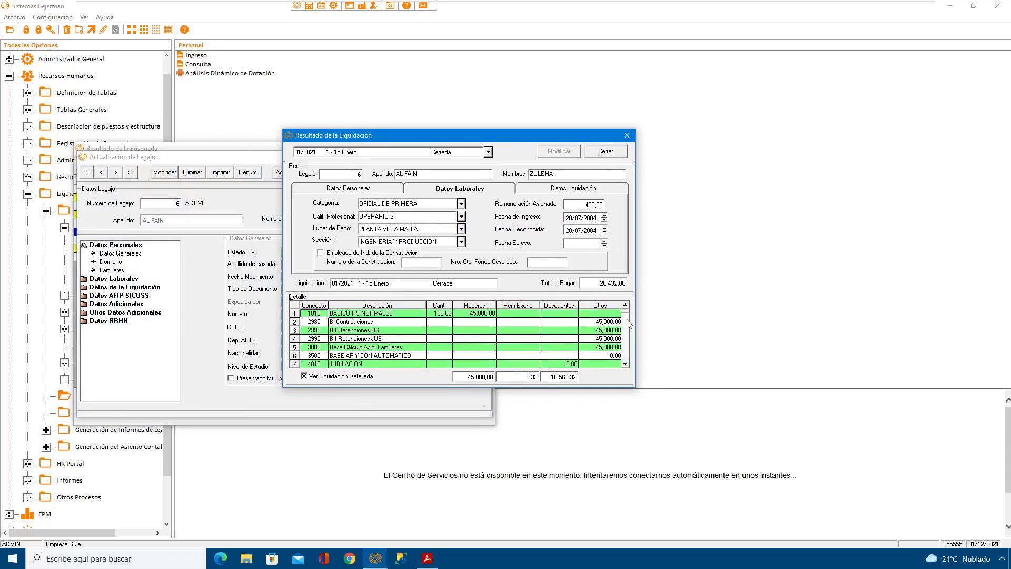
left_click_drag(628, 316, 627, 363)
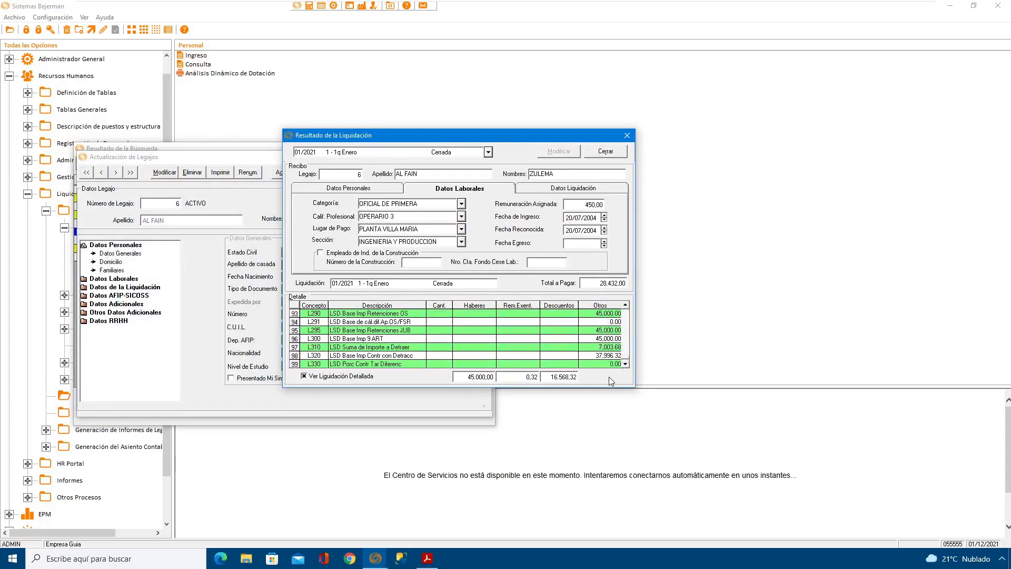
left_click(625, 306)
left_click(626, 305)
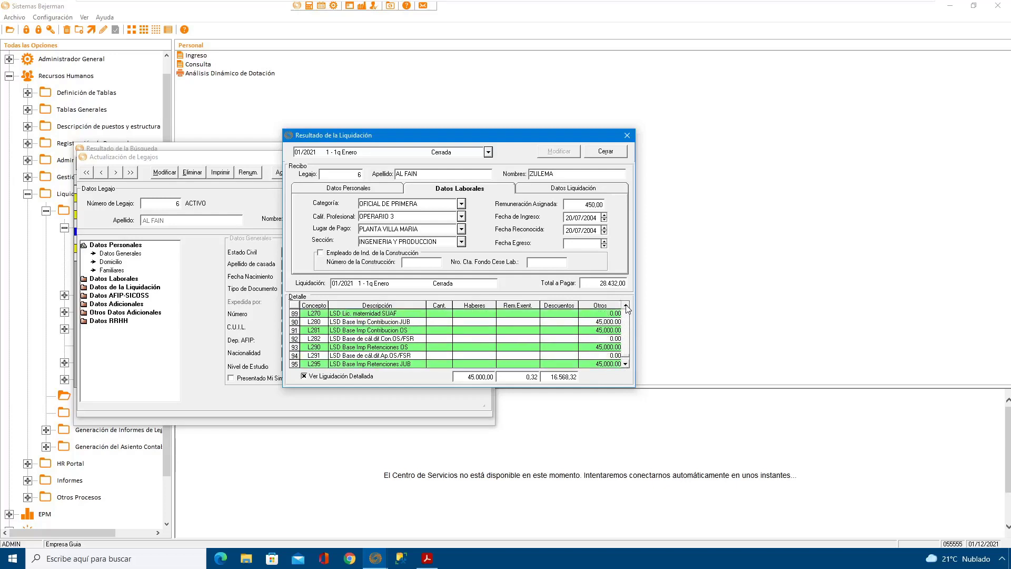
left_click(626, 305)
left_click(626, 306)
left_click(626, 306)
left_click(625, 306)
Step: Examine the B-series detracción and base imponible concepts for contribuciones and retenciones in the recibo's detail
left_click(625, 306)
left_click(626, 306)
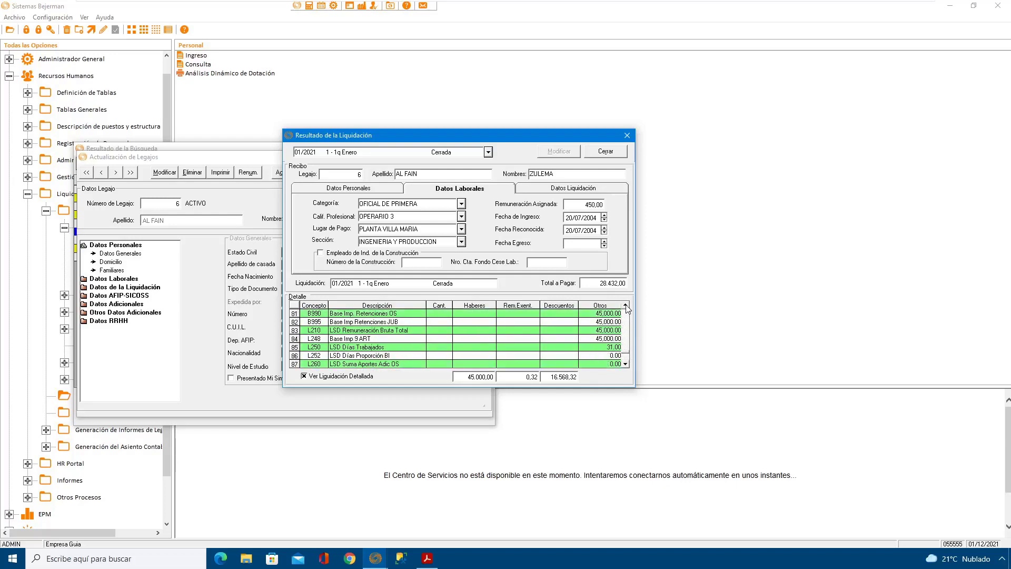
left_click(625, 305)
left_click(625, 305)
left_click(625, 305)
left_click(626, 306)
left_click(626, 306)
left_click(626, 306)
left_click(625, 306)
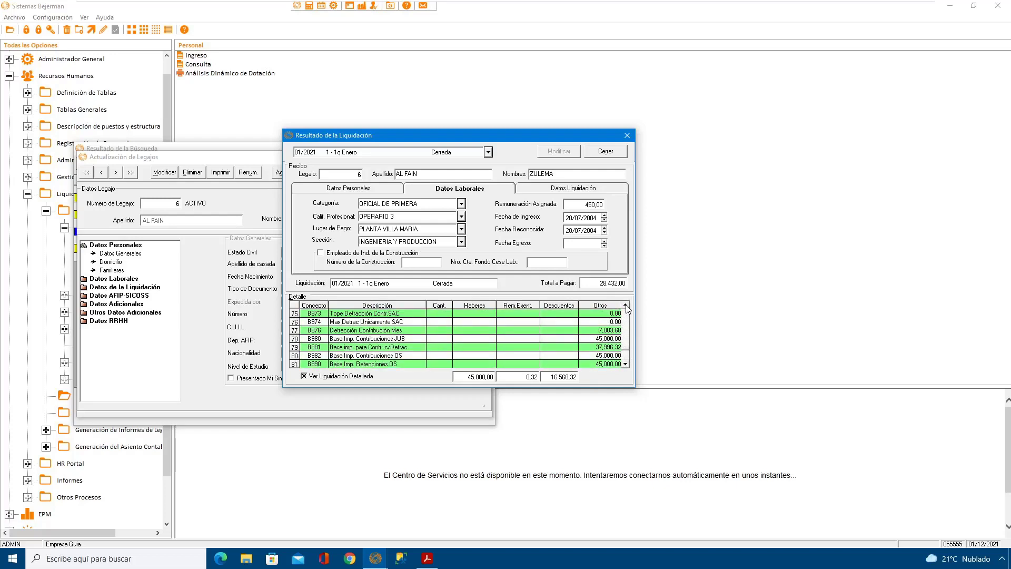
left_click(626, 305)
left_click(626, 306)
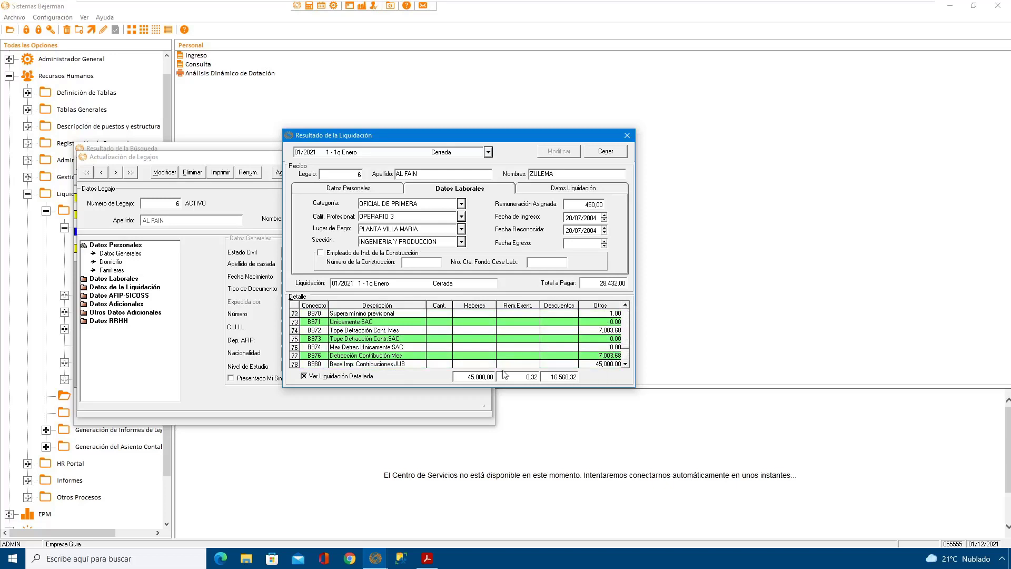
left_click(367, 364)
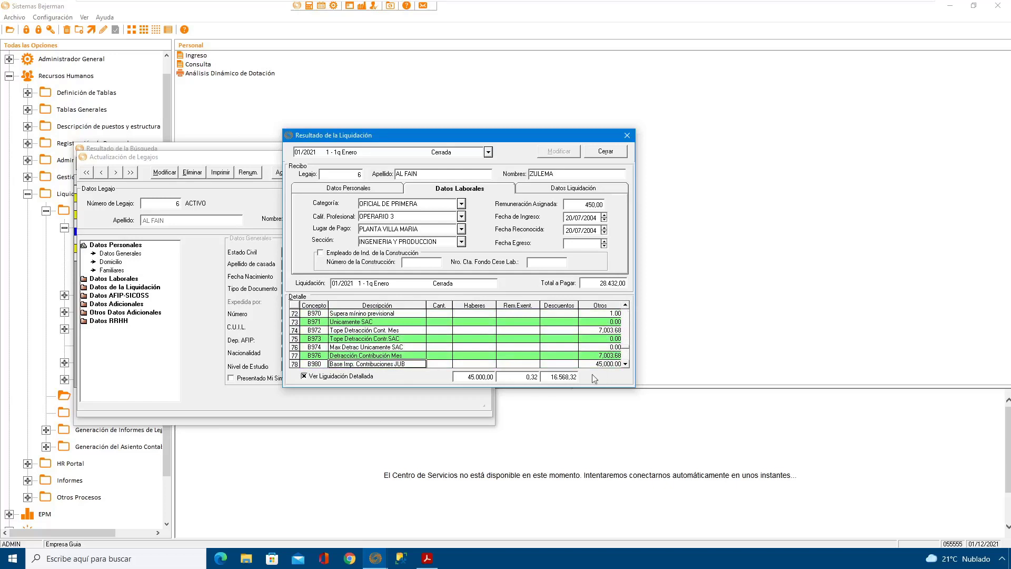
left_click(626, 364)
left_click(626, 364)
left_click(626, 364)
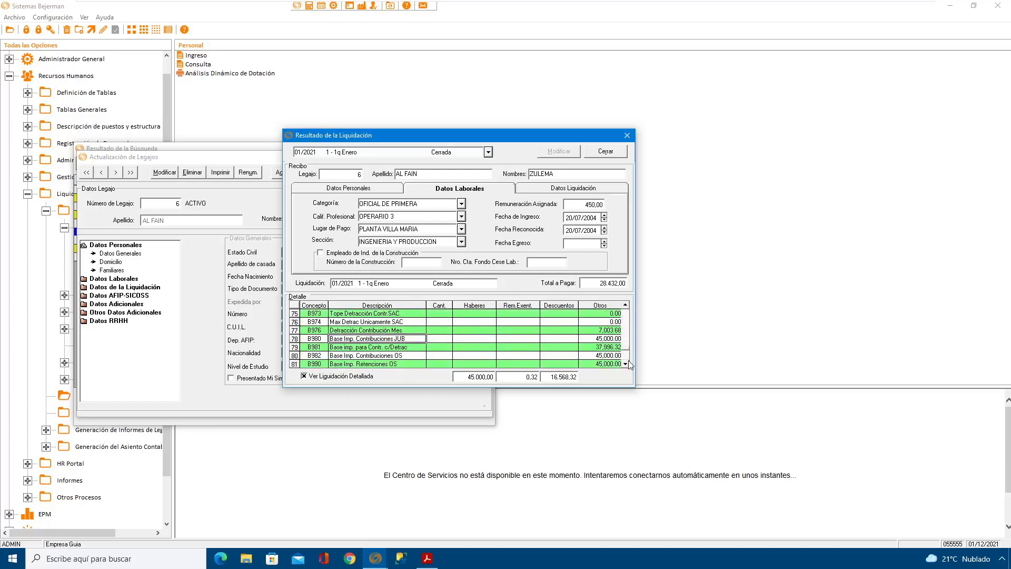
left_click(626, 364)
left_click(626, 364)
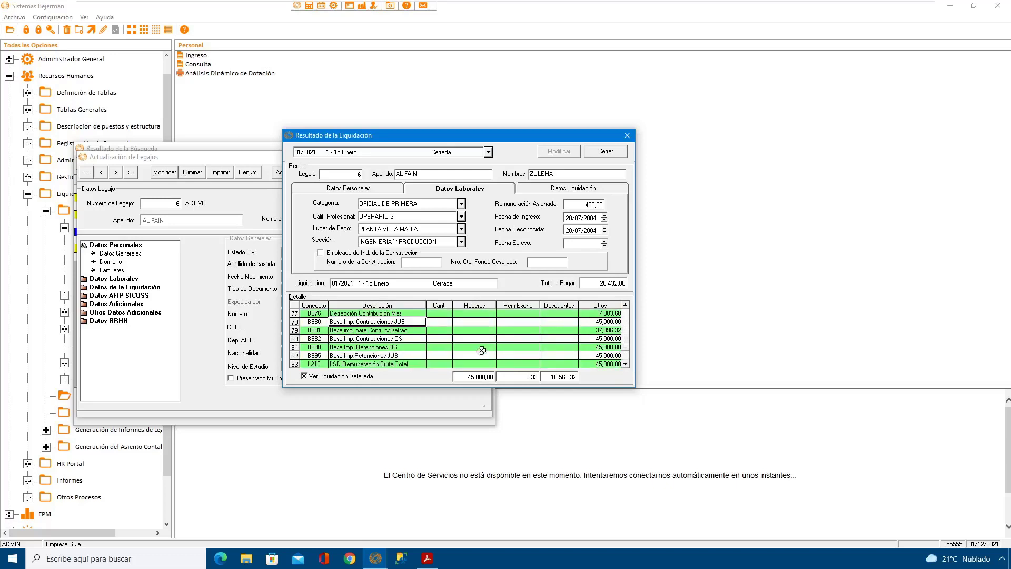
left_click(399, 348)
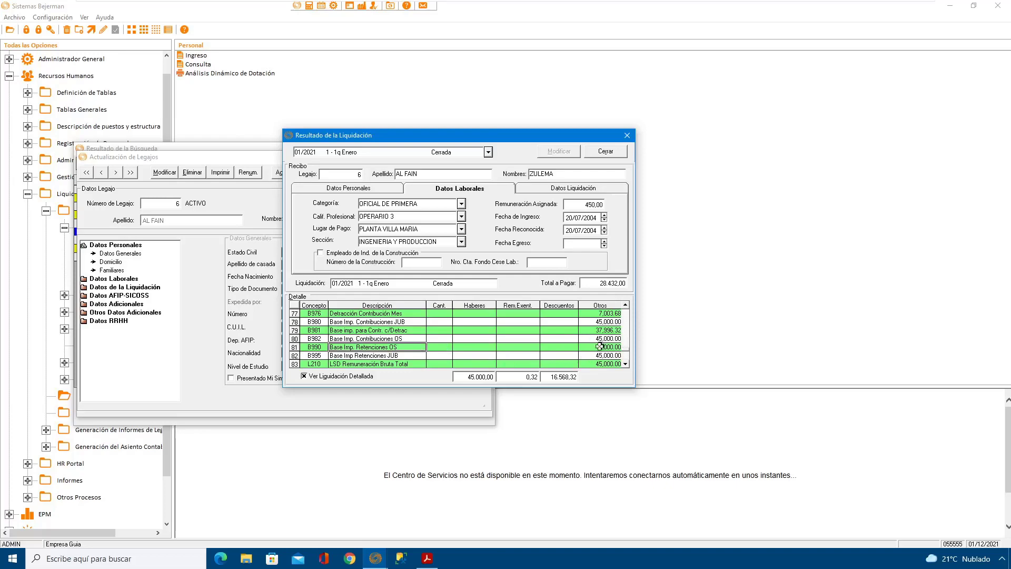
Step: Switch the recibo to liquidación "3 - 2q Enero" and move its window clear of the legajo
left_click(488, 152)
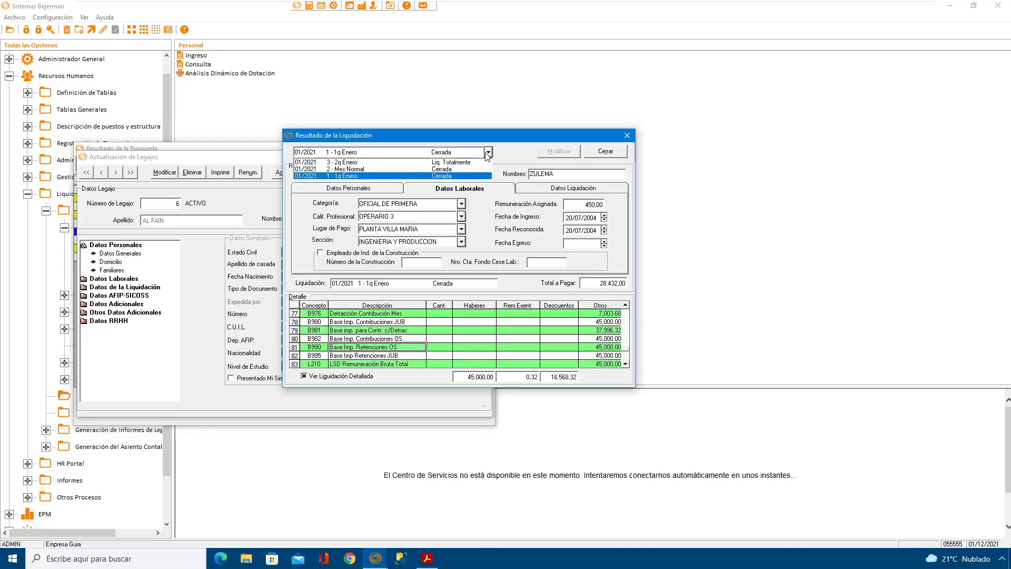
left_click(362, 162)
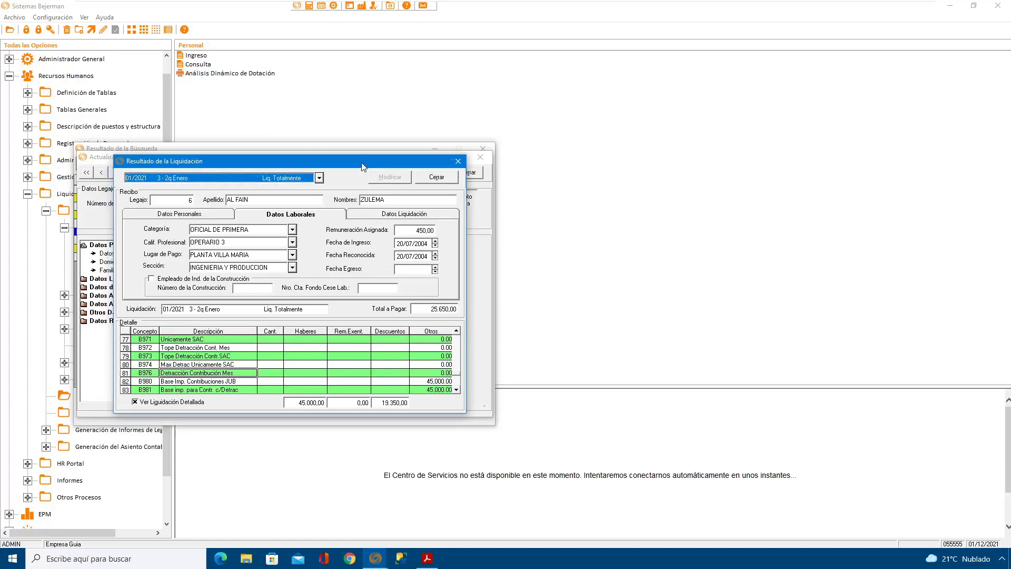
left_click_drag(363, 167, 550, 149)
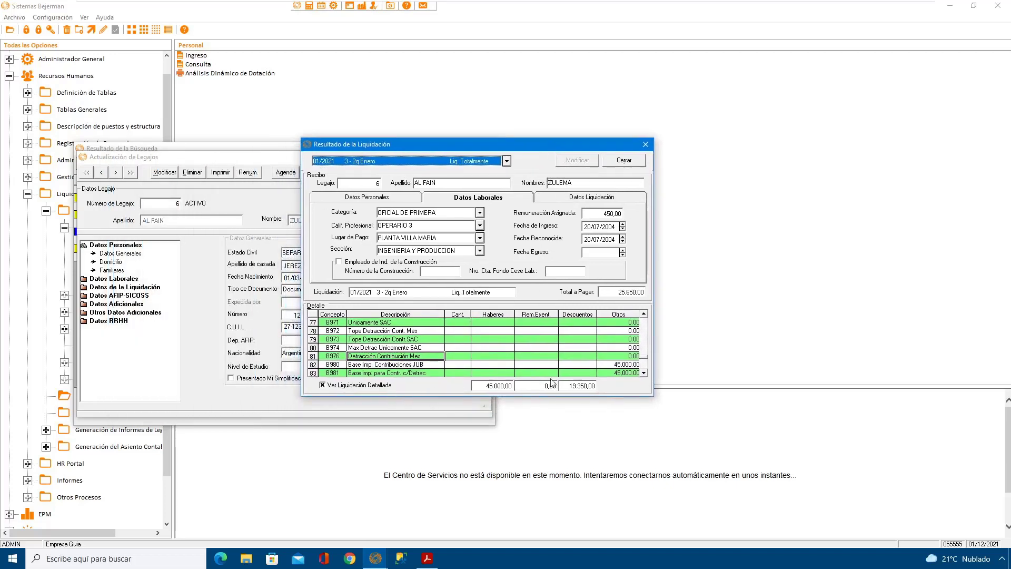
Step: Examine the LSD base imponible concepts for retenciones and contribuciones in the second-fortnight recibo's detail
left_click(644, 373)
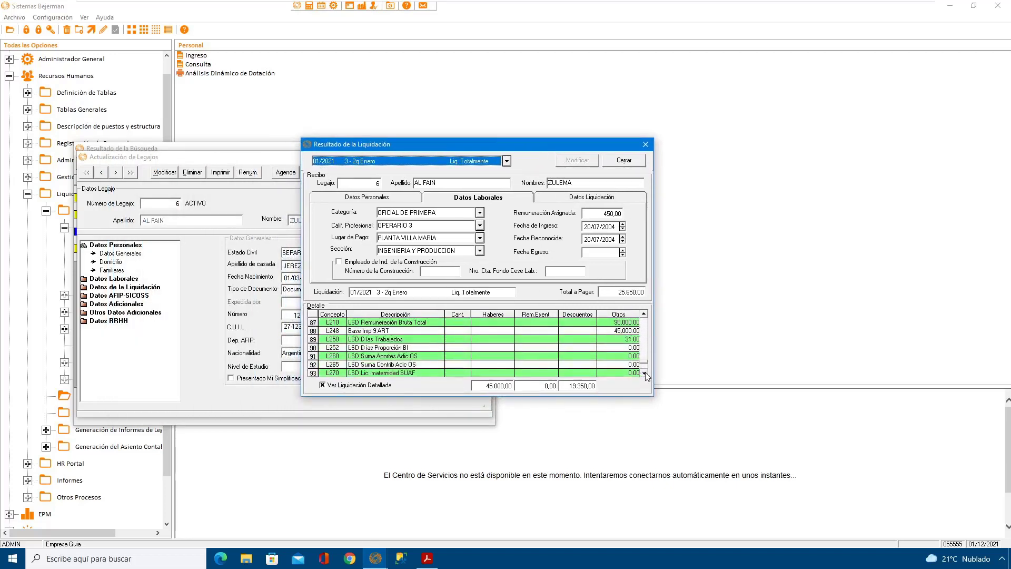
left_click(643, 372)
left_click(644, 373)
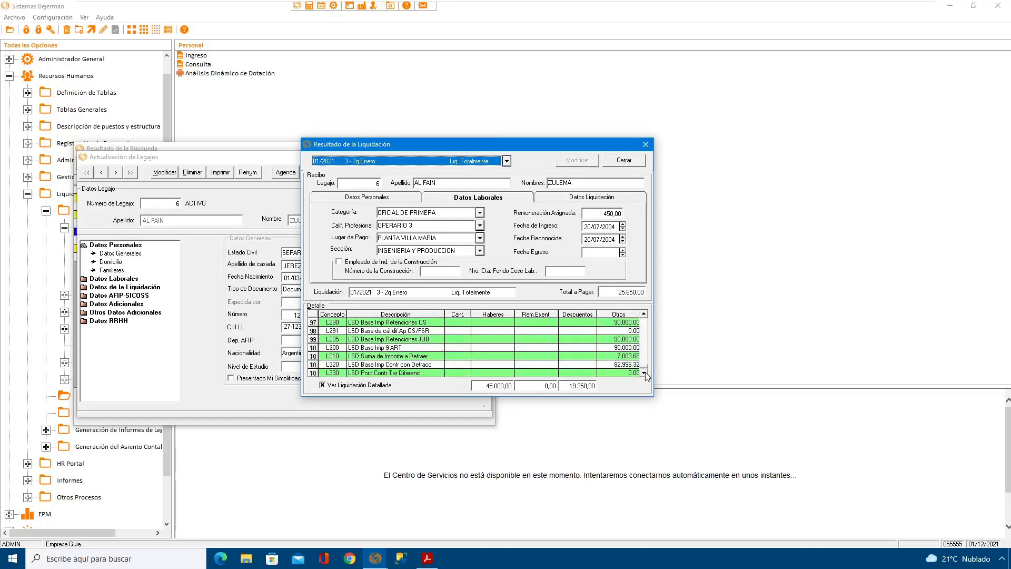
left_click(419, 339)
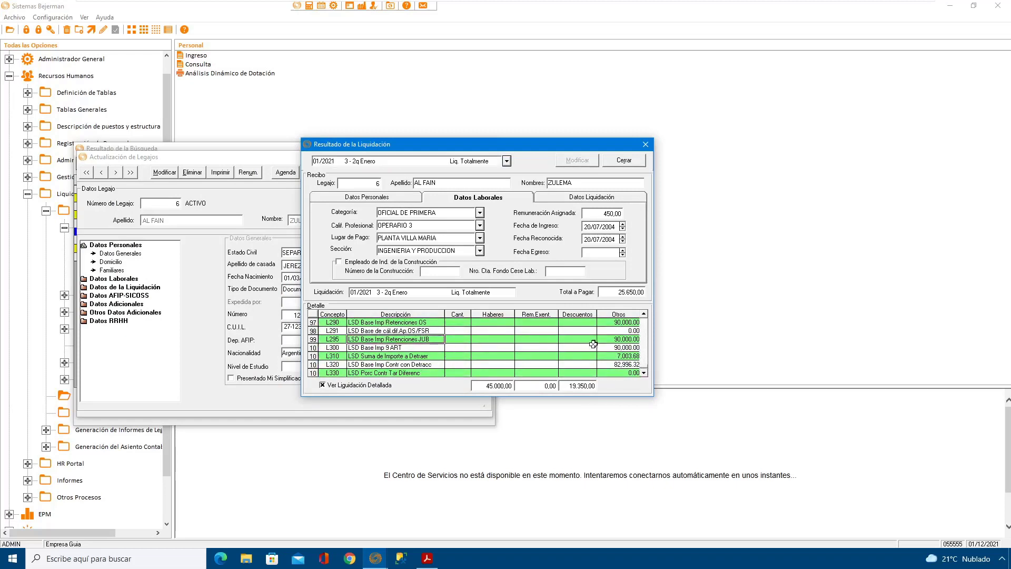
left_click(644, 315)
left_click(644, 315)
left_click(644, 315)
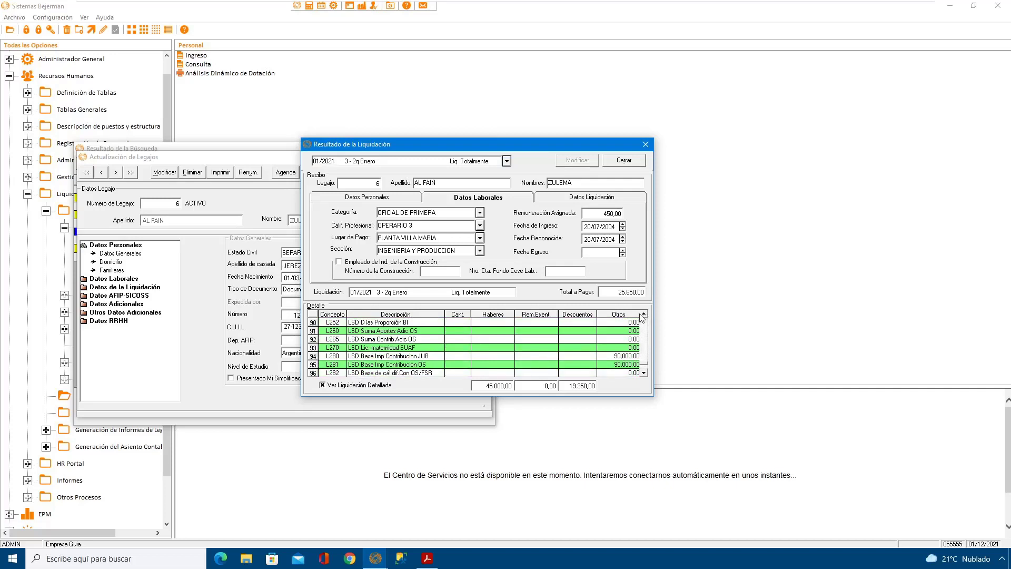
left_click(410, 357)
Step: Examine the B-series normal and SAC base imponible concepts, starting at B910, in the 2q Enero recibo's detail
left_click(644, 315)
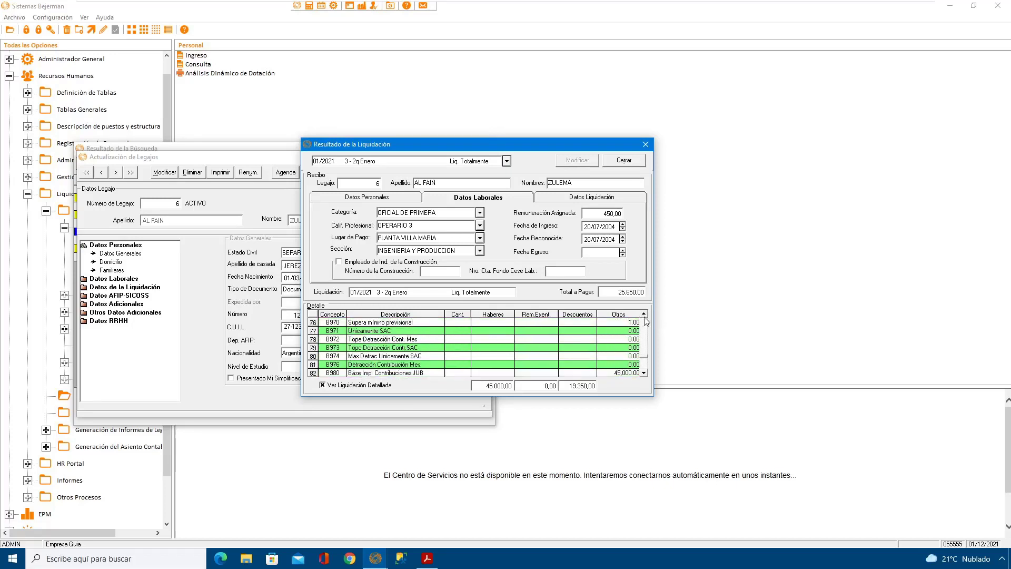
left_click(644, 315)
left_click(643, 315)
left_click(644, 315)
left_click(643, 315)
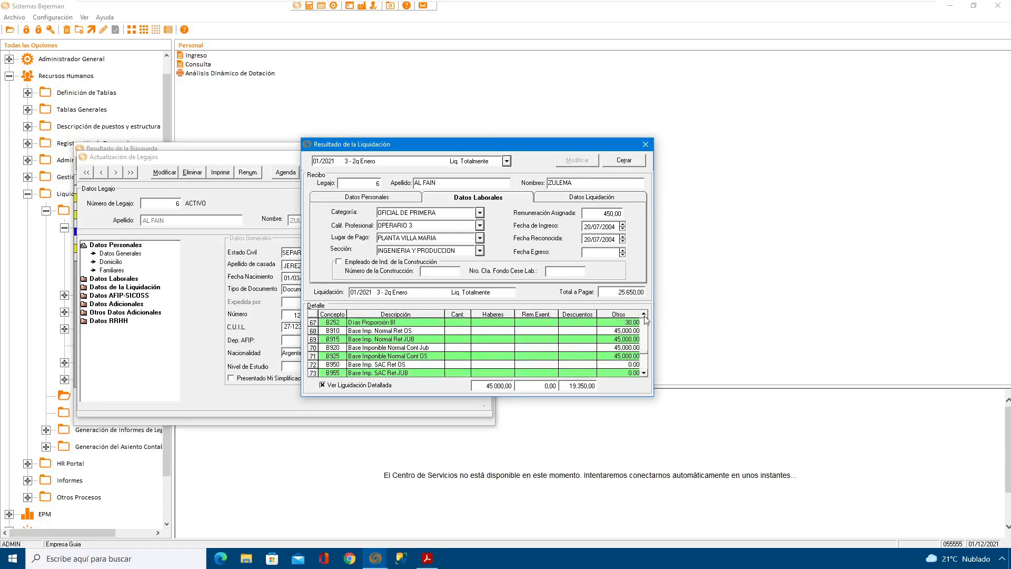
left_click(644, 315)
left_click(644, 315)
left_click(644, 315)
left_click(643, 315)
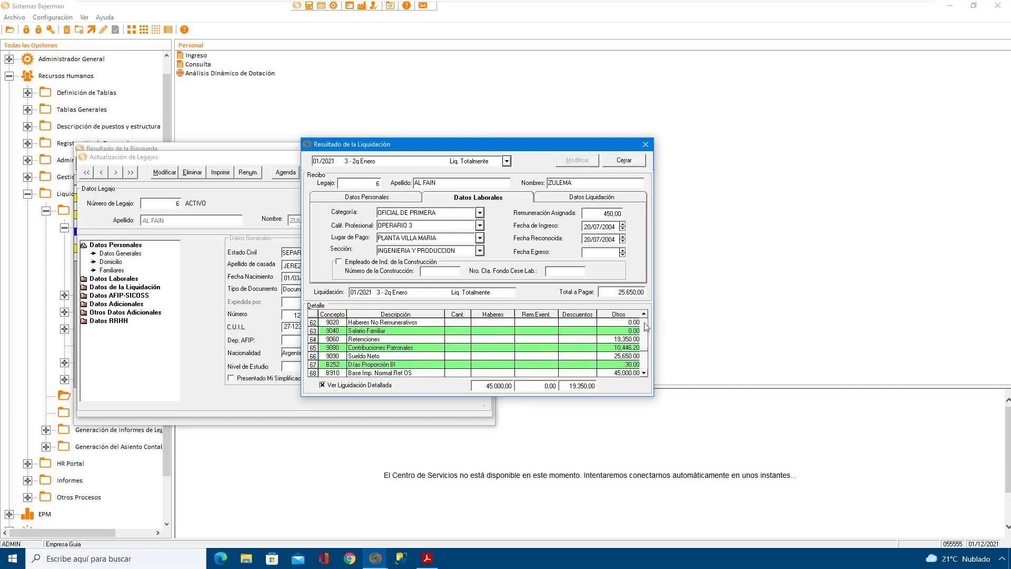
left_click(400, 373)
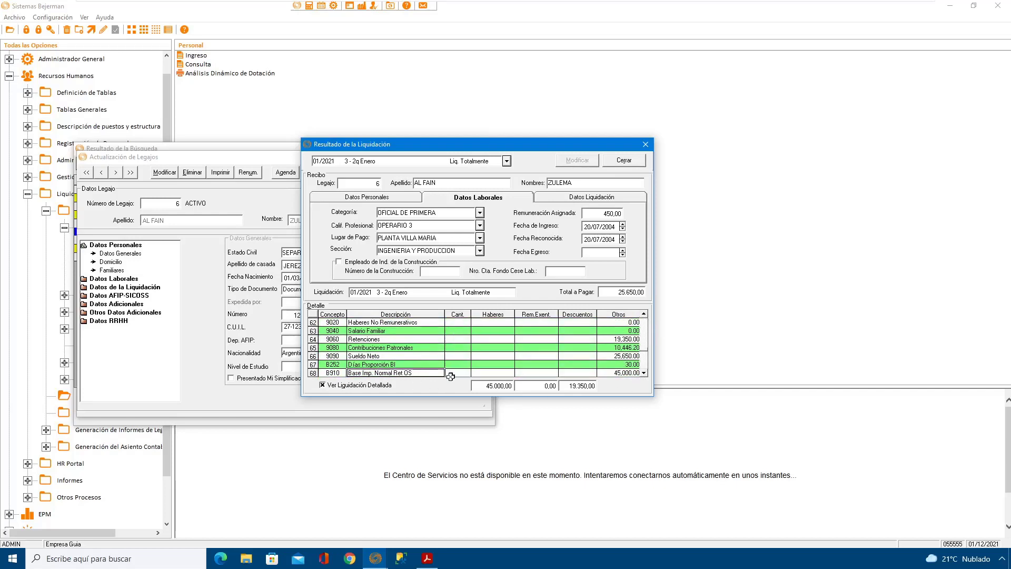
left_click(644, 373)
left_click(643, 373)
left_click(644, 373)
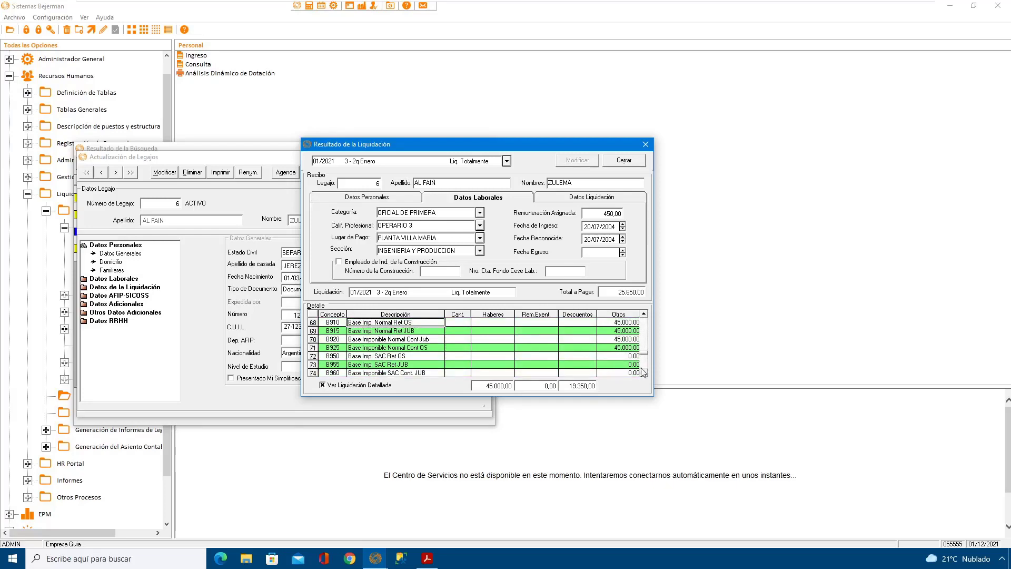
Step: Switch the recibo back to liquidación "1 - 1q Enero" and examine its normal base imponible concepts from B910
left_click(488, 164)
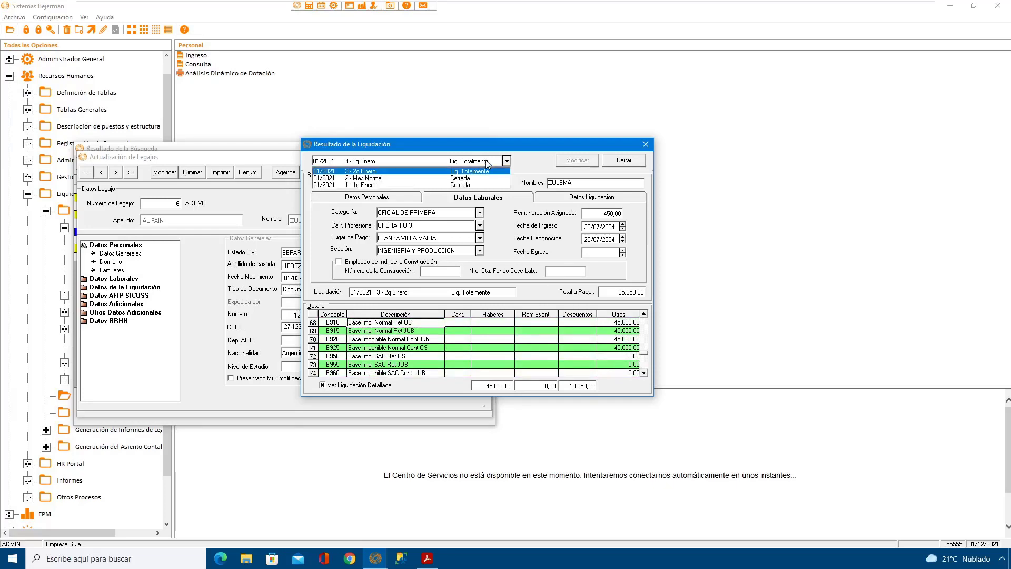
left_click(369, 184)
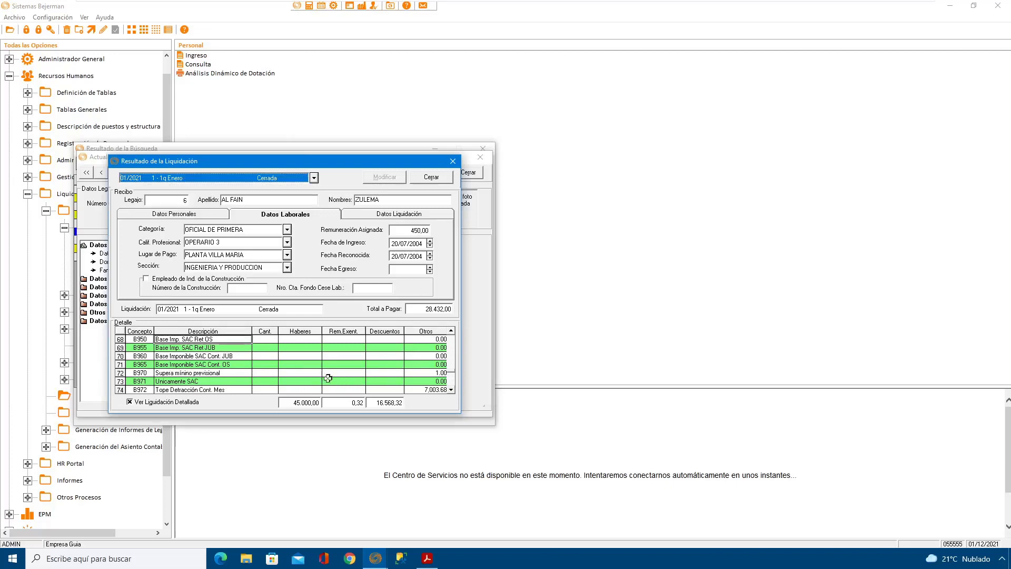
left_click(451, 331)
left_click(452, 331)
left_click(451, 331)
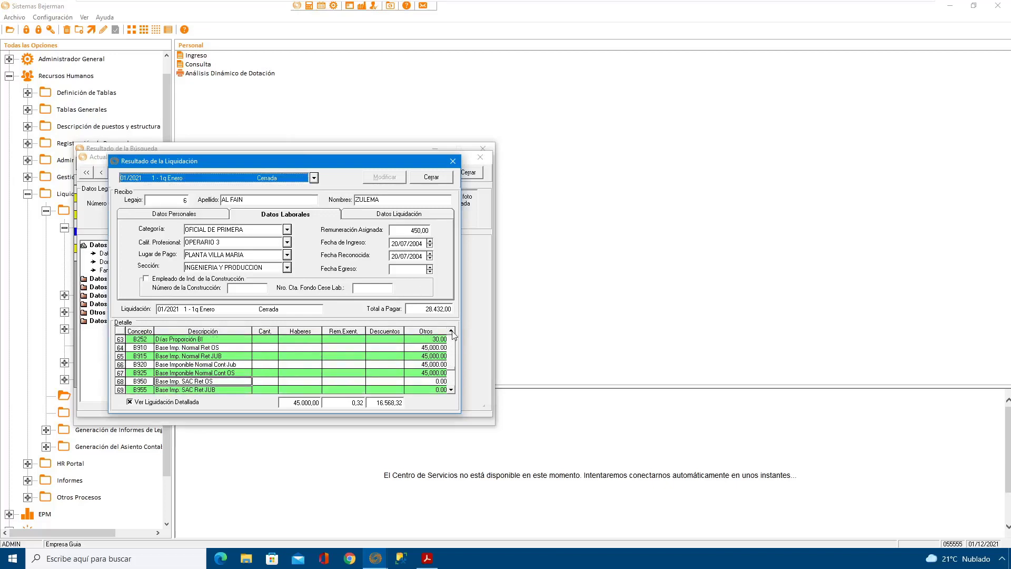
left_click(233, 352)
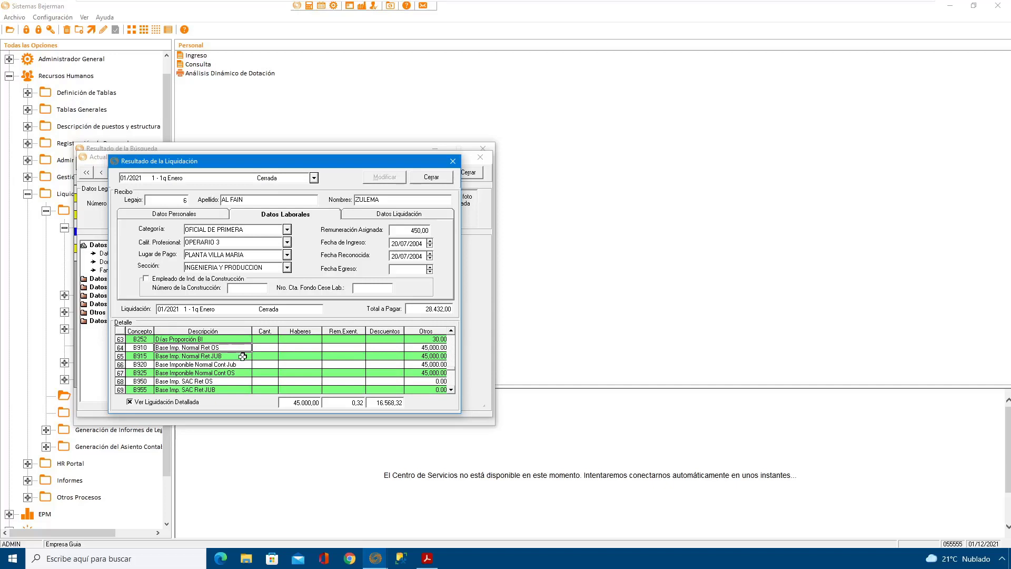
Step: Close the recibo, the employee's legajo and the search results
left_click(431, 177)
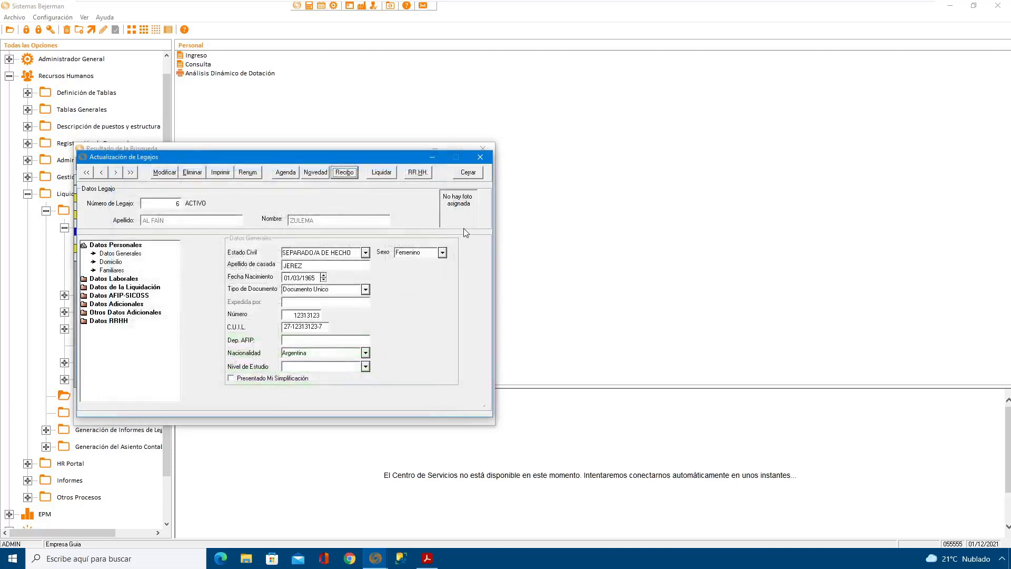
left_click(467, 174)
left_click(472, 165)
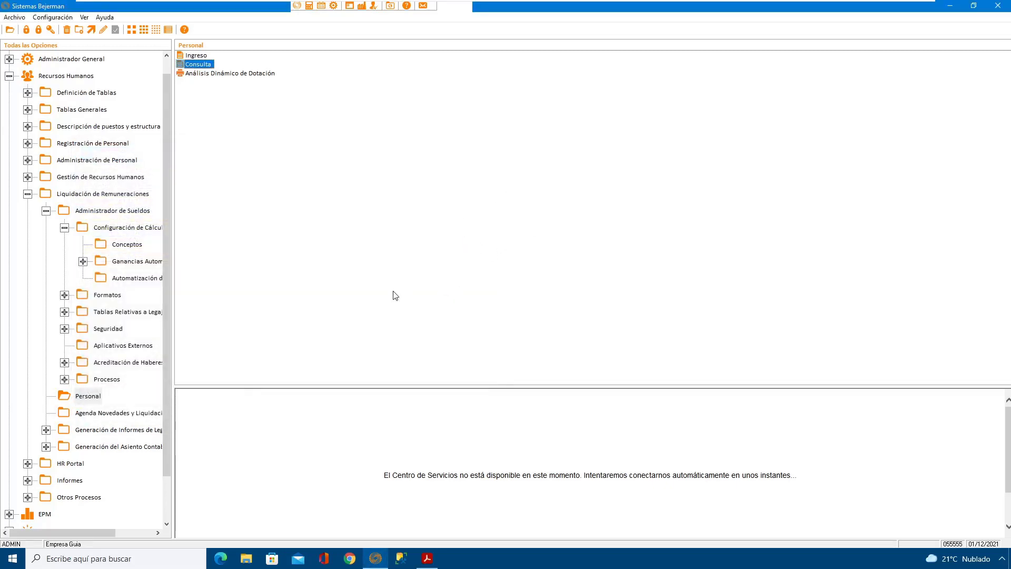
Step: Open the AFIP-F931 y Libro Ley file generation from Aplicativos Externos under Administrador de Sueldos
left_click(123, 418)
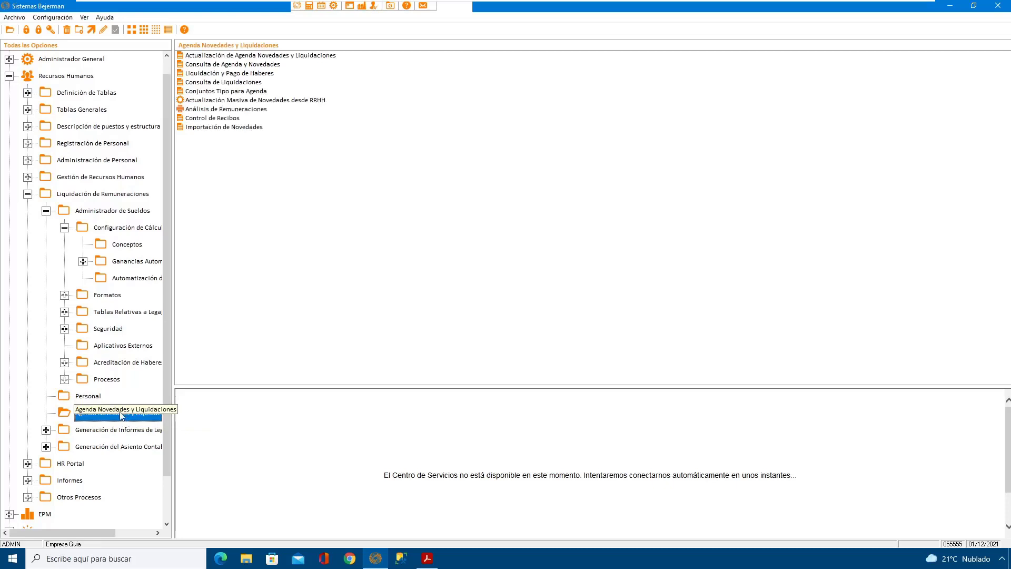
left_click(116, 212)
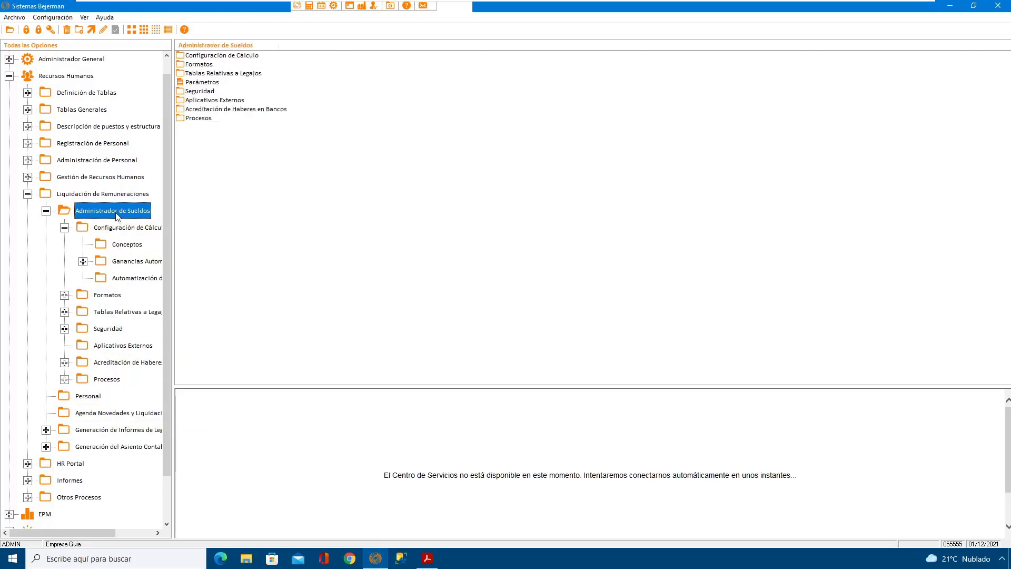
left_click(130, 346)
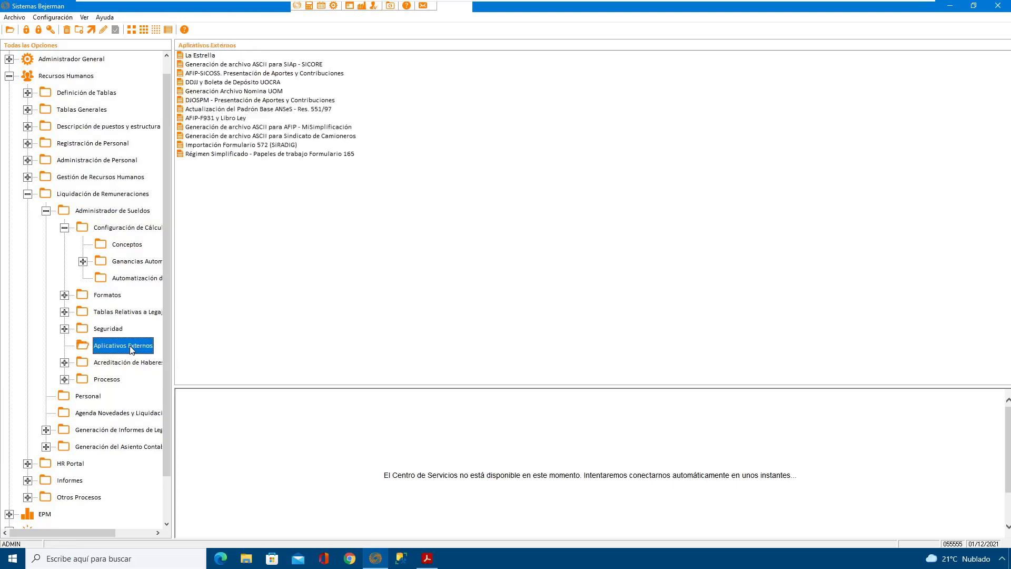
double_click(216, 118)
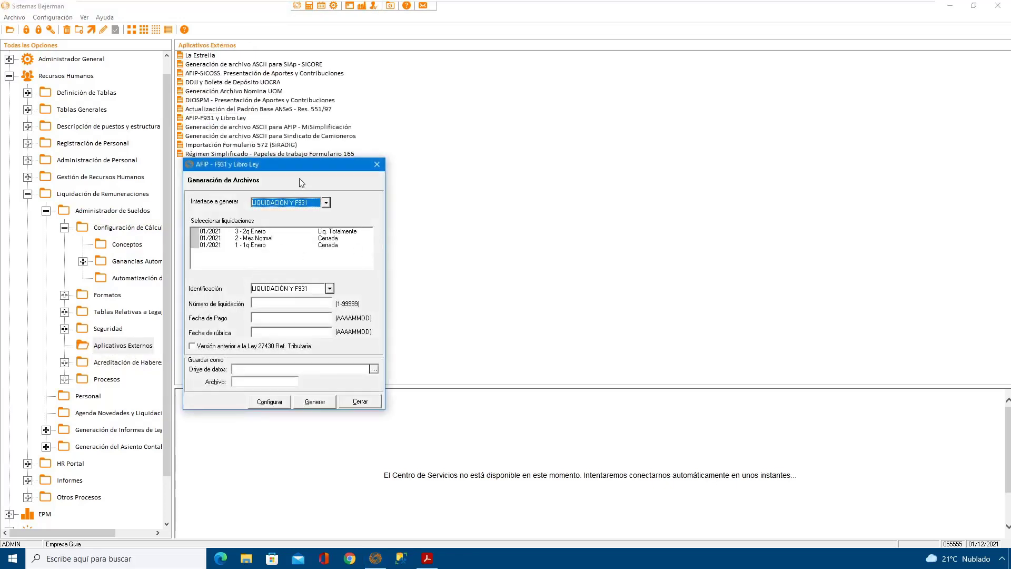
left_click_drag(294, 163, 386, 165)
Step: Select liquidación "1 - 1q Enero" and set its number to 1, with Fecha de Pago and Fecha de rúbrica 20210131
left_click(308, 246)
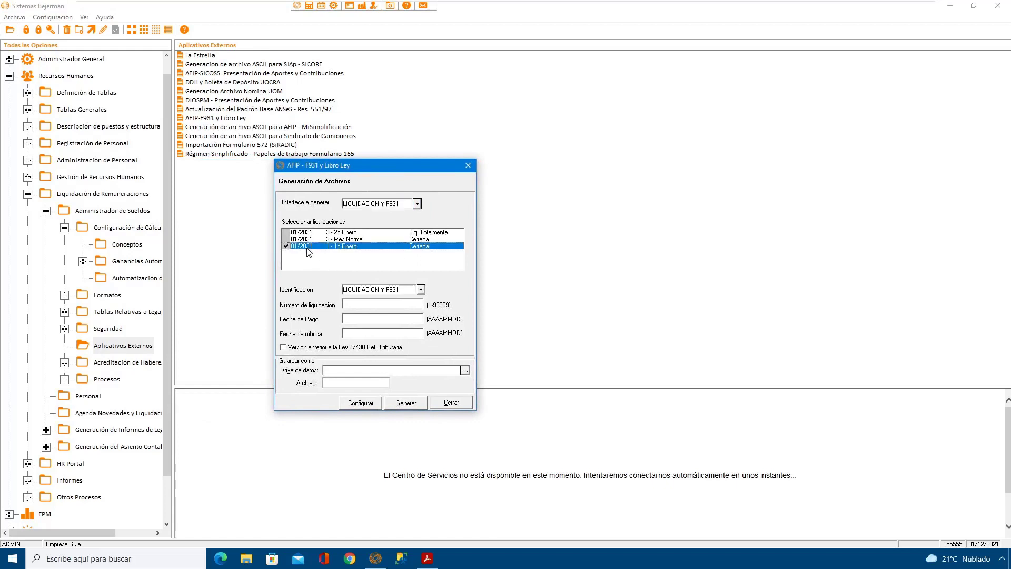
left_click(358, 304)
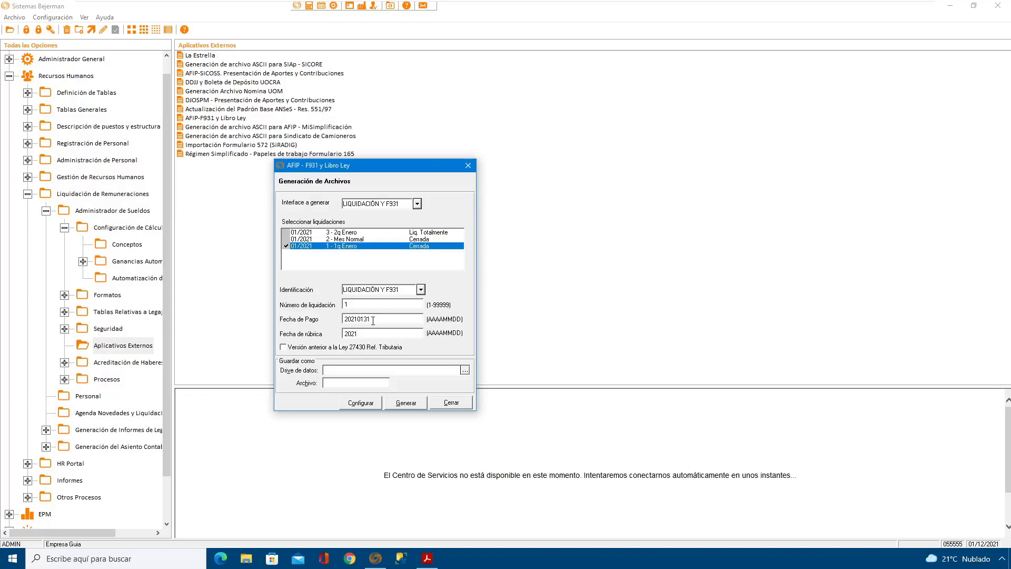
type("0131")
Step: Set the output file to 1liqenero.txt on drive C:
left_click(465, 370)
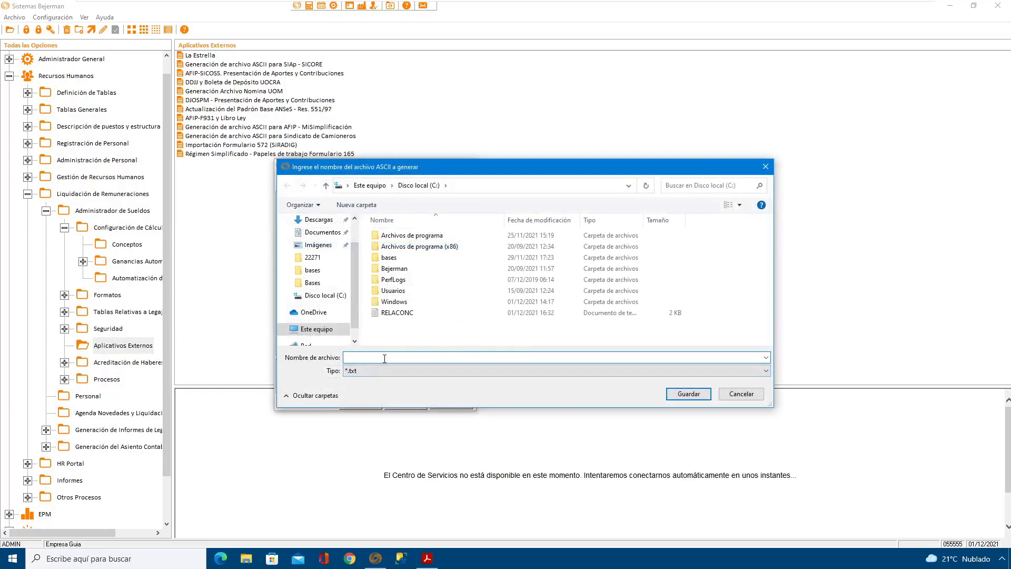
type("1liqenere")
key("BackSpace")
type("o")
left_click(679, 395)
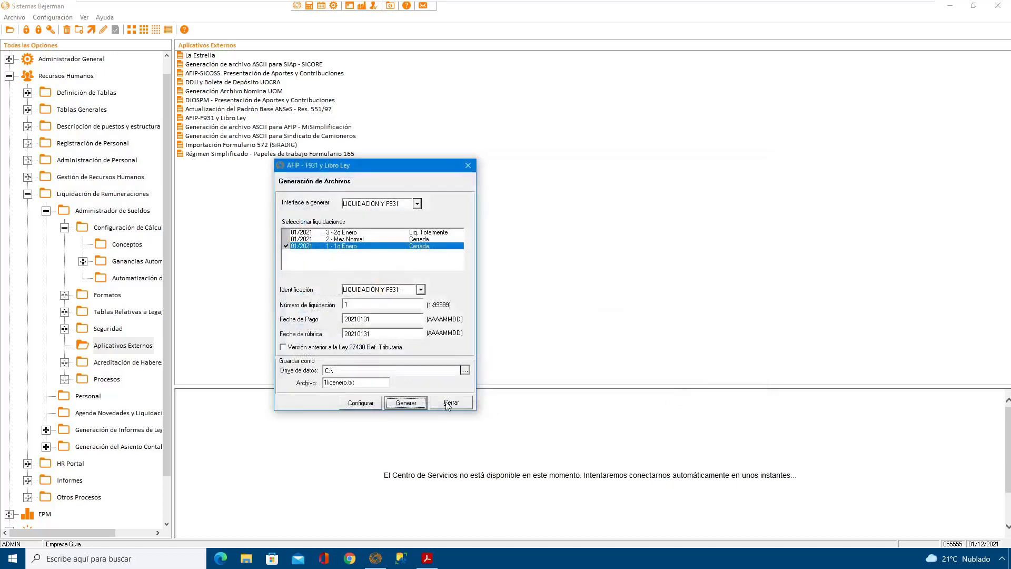
Step: Generate the LIQUIDACIÓN Y F931 file and close the generation window
left_click(412, 404)
left_click(551, 317)
left_click(452, 403)
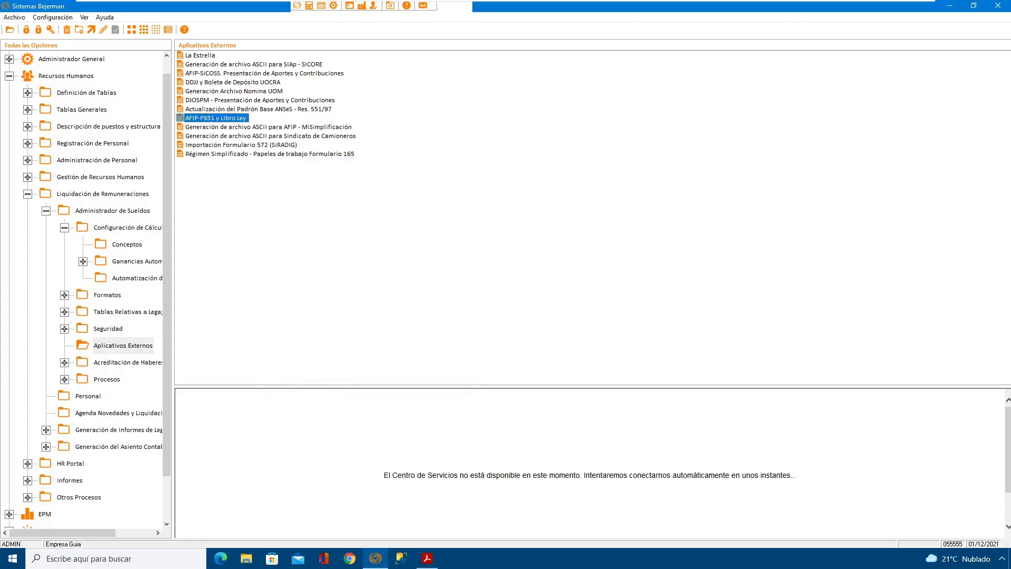